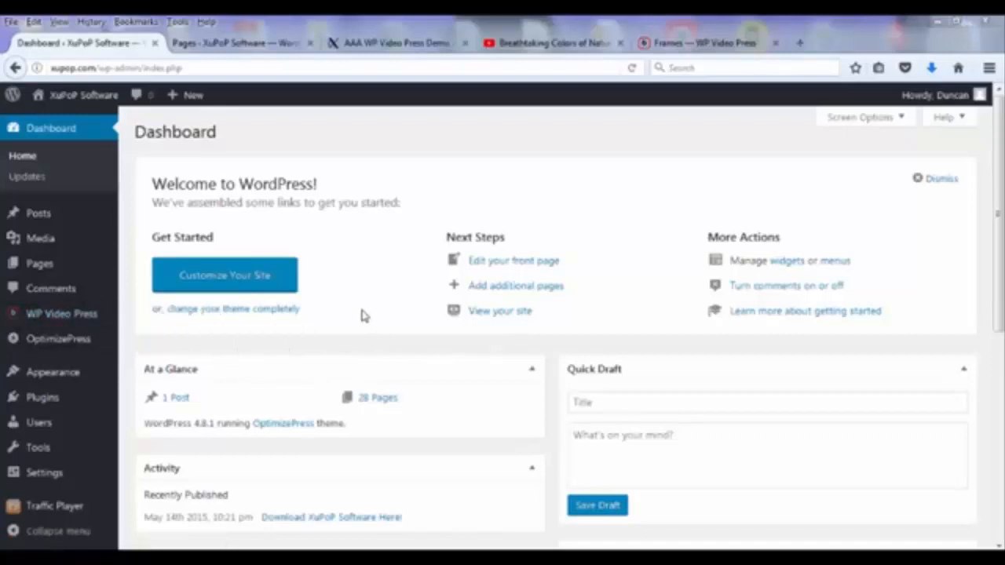
- Open the WP Video Press players list and highlight the shortcode of the WP Video Press Demo player
mouse_move(51, 320)
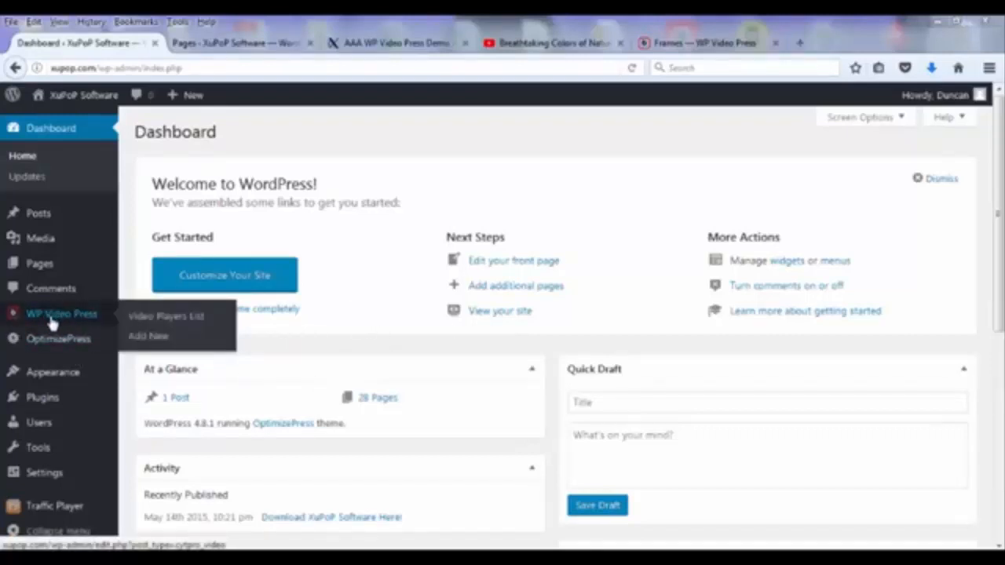
left_click(68, 321)
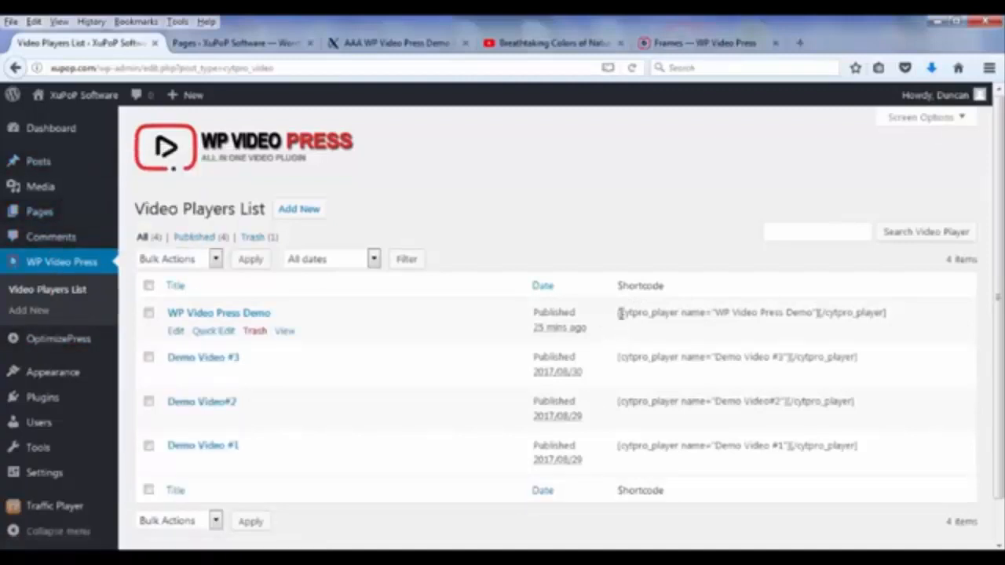
left_click_drag(620, 314, 877, 316)
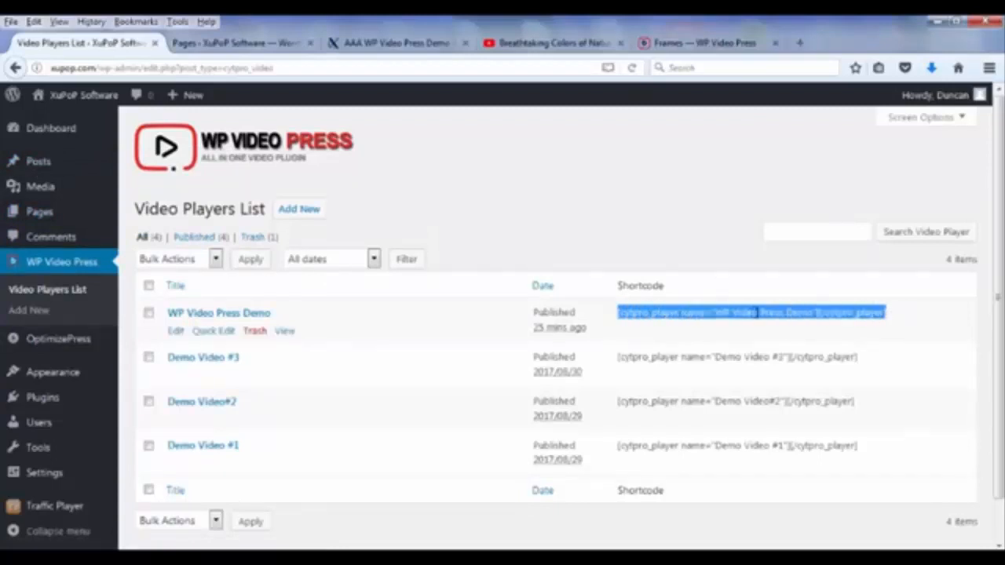
left_click(730, 292)
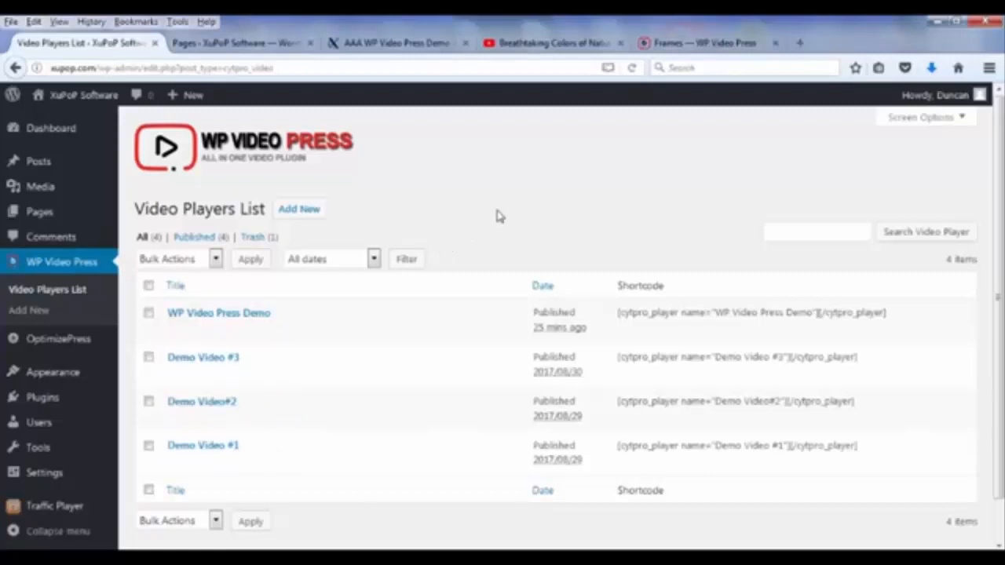
- Add a new video player titled "WP Video Press Demo2"
left_click(303, 219)
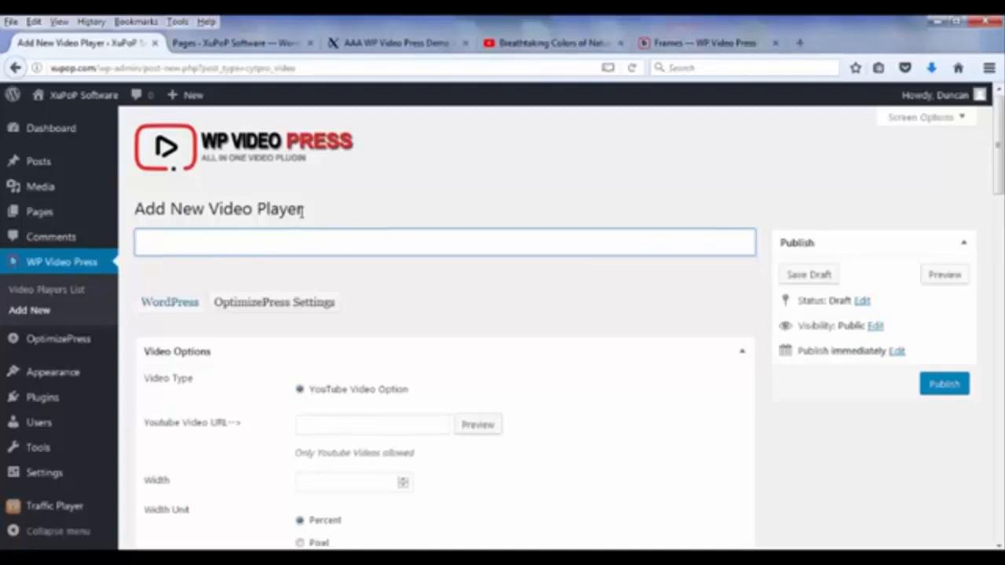
type("WP Video Press")
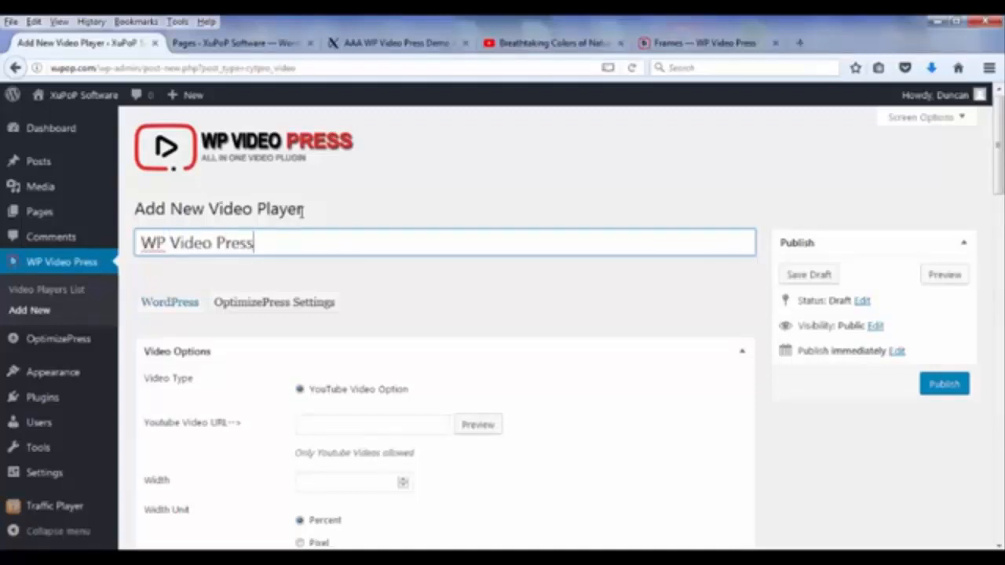
type(" Demo")
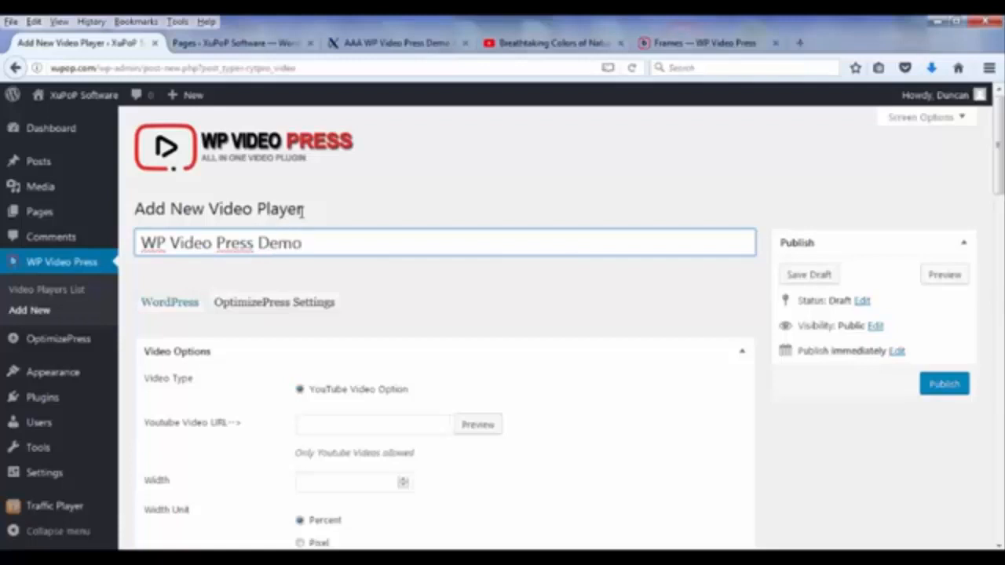
type("2")
left_click(459, 298)
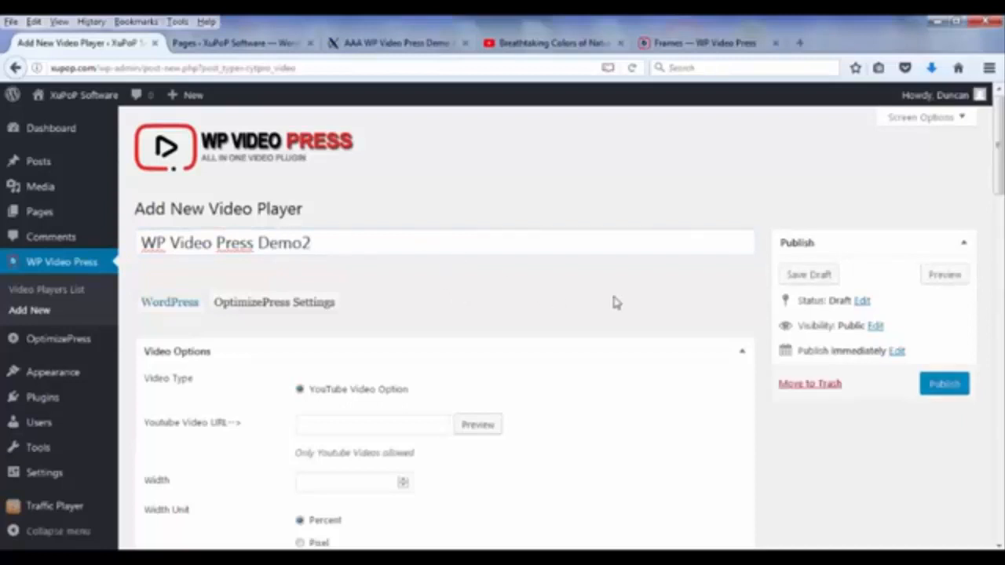
- Copy the web address of the open Breathtaking Colors of Nature video on YouTube
scroll(616, 302, "down", 3)
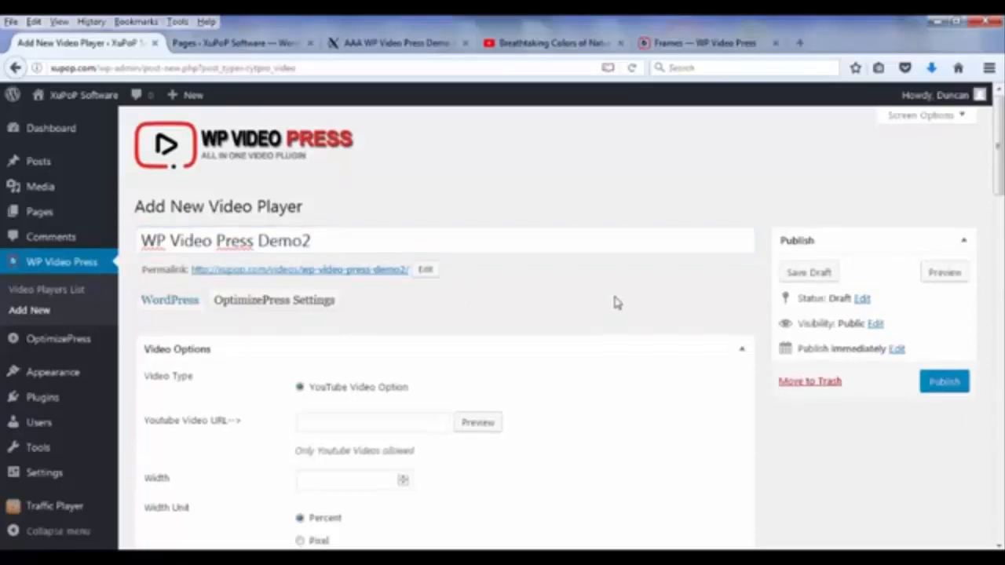
left_click(317, 254)
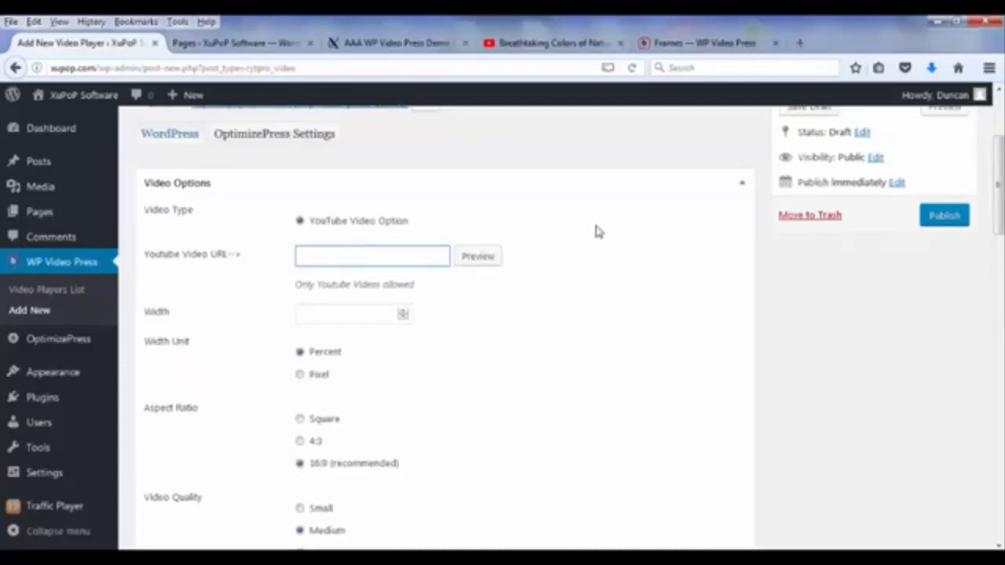
left_click(557, 44)
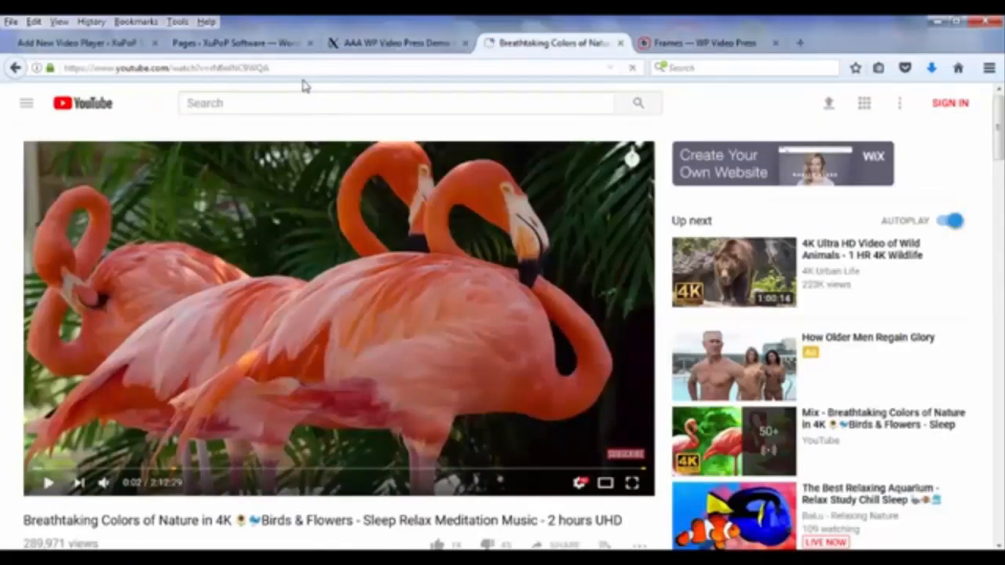
left_click(273, 68)
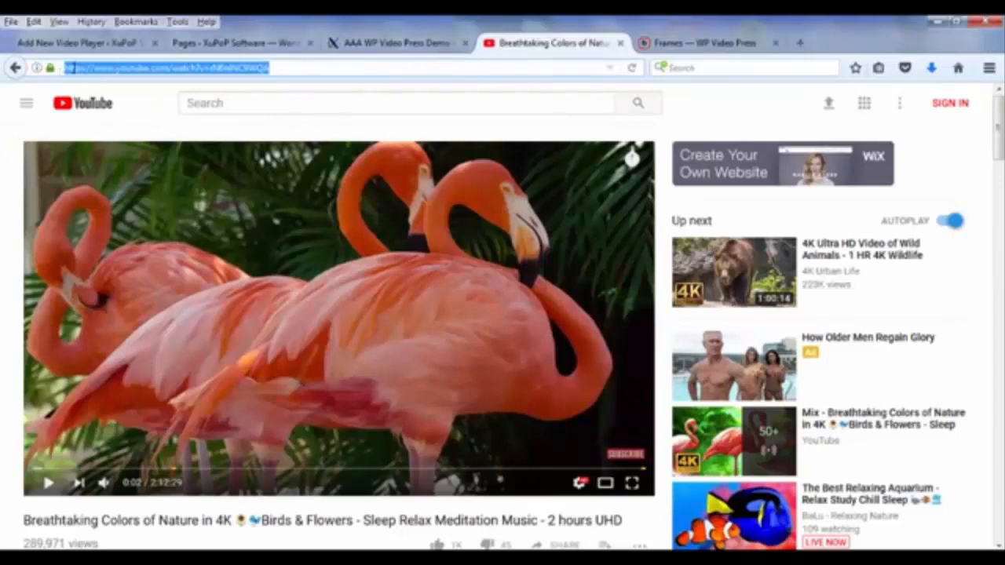
right_click(144, 69)
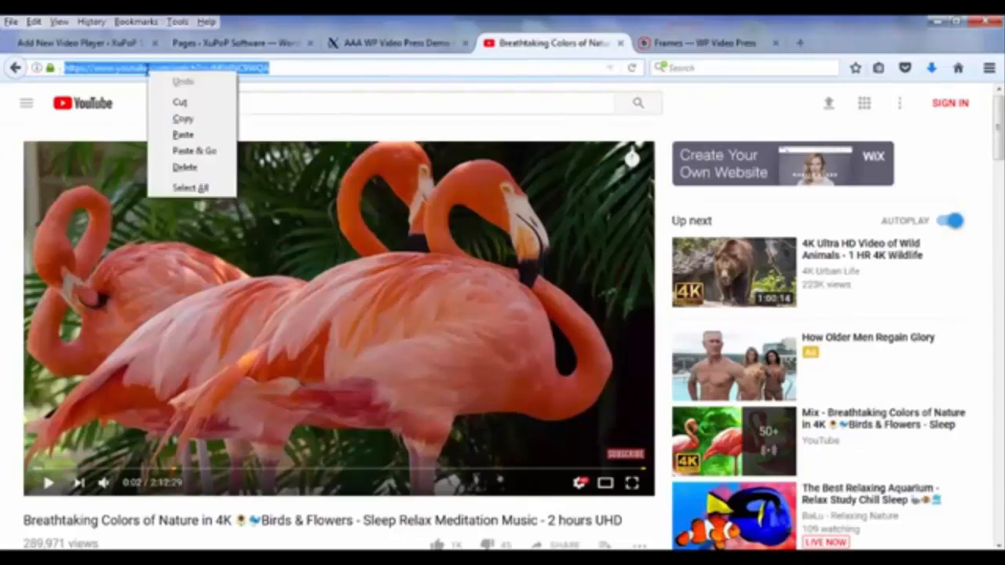
left_click(182, 120)
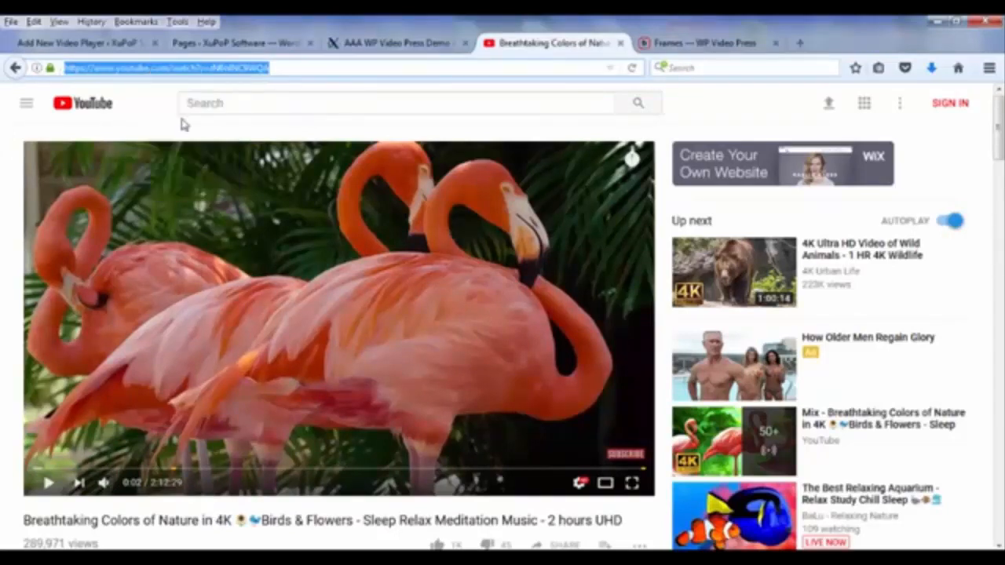
- Return to the new video player form and paste the copied address as its YouTube video URL
left_click(257, 47)
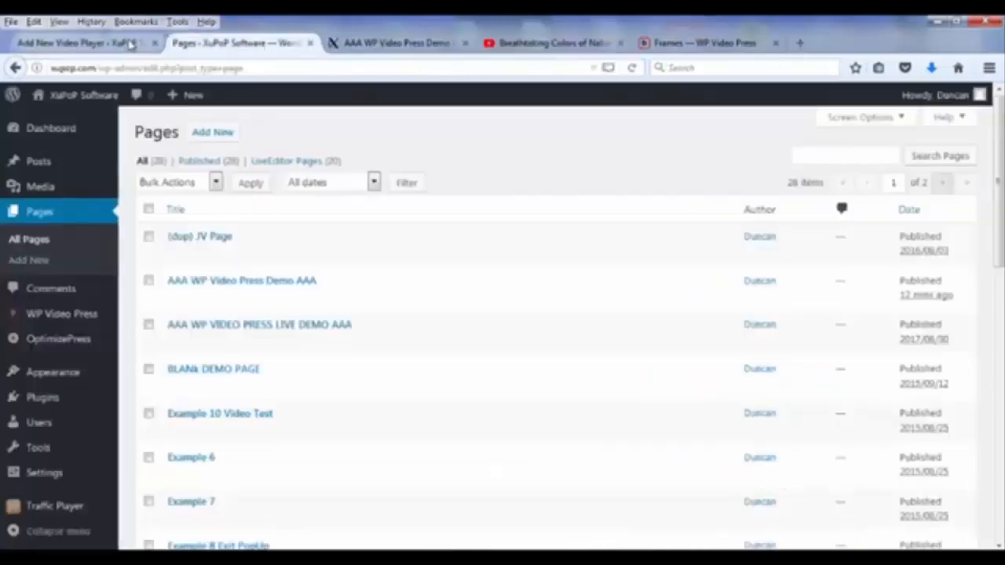
left_click(125, 44)
right_click(322, 259)
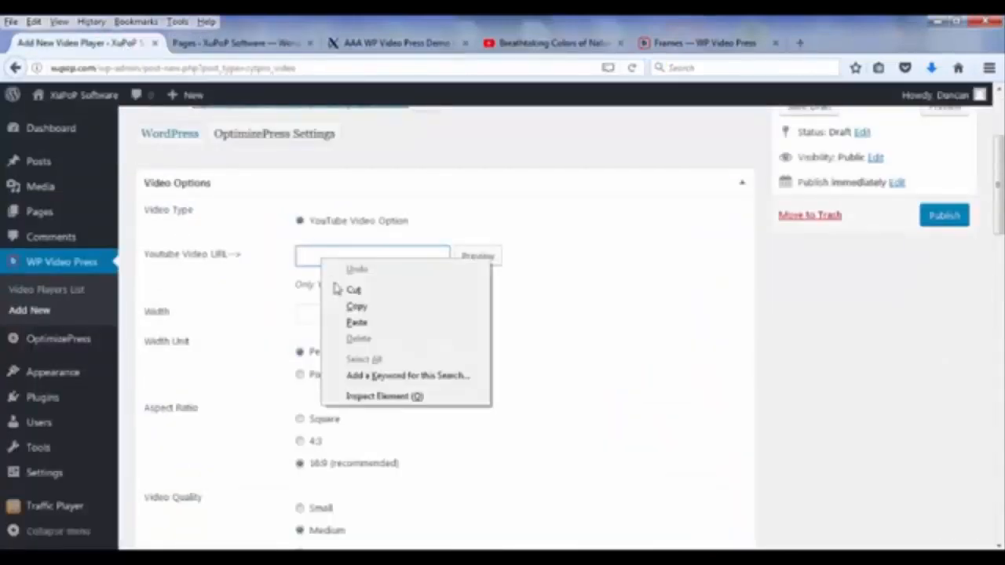
left_click(372, 328)
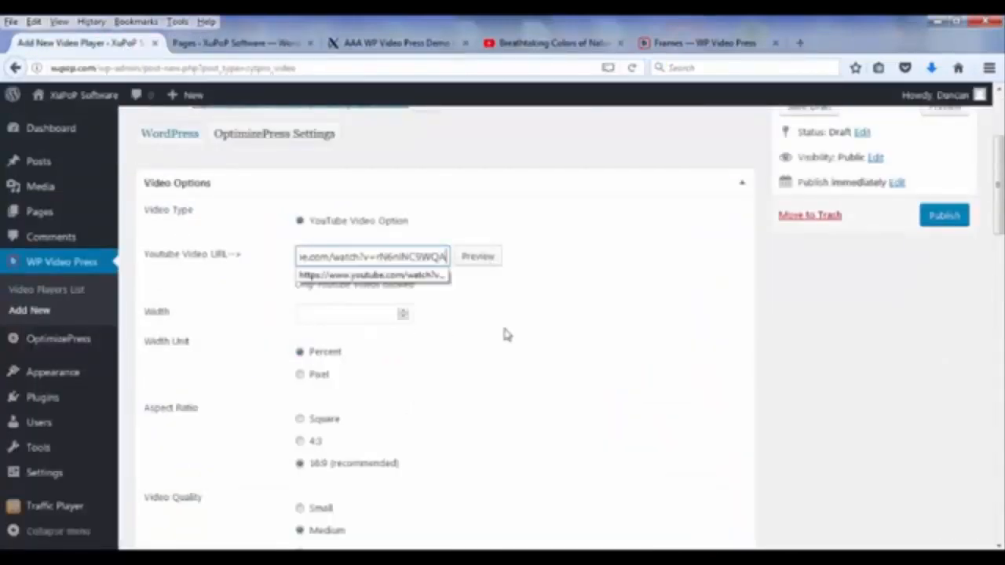
- Preview the linked YouTube video in the player form, play it briefly and pause it
left_click(479, 258)
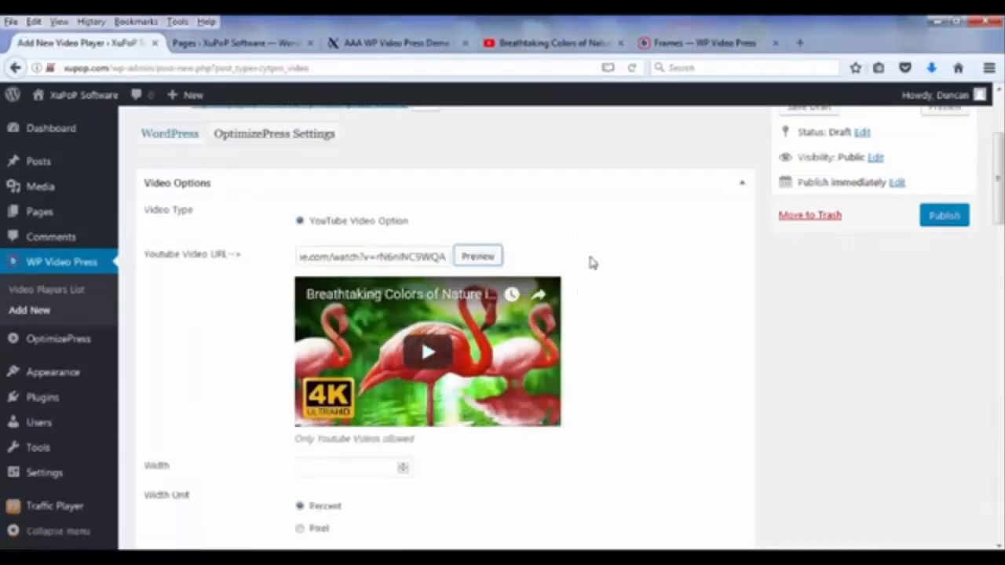
left_click(428, 352)
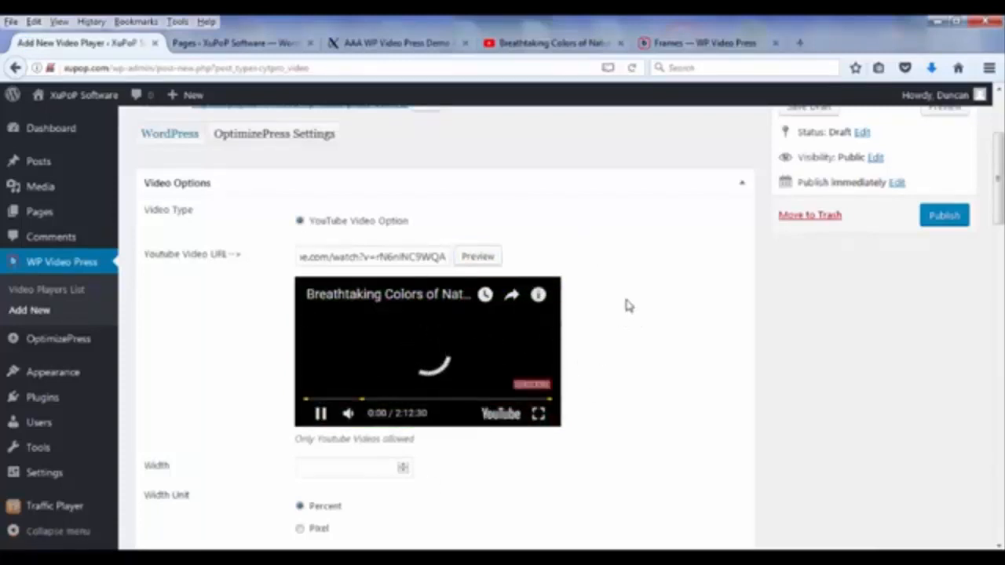
scroll(628, 306, "down", 2)
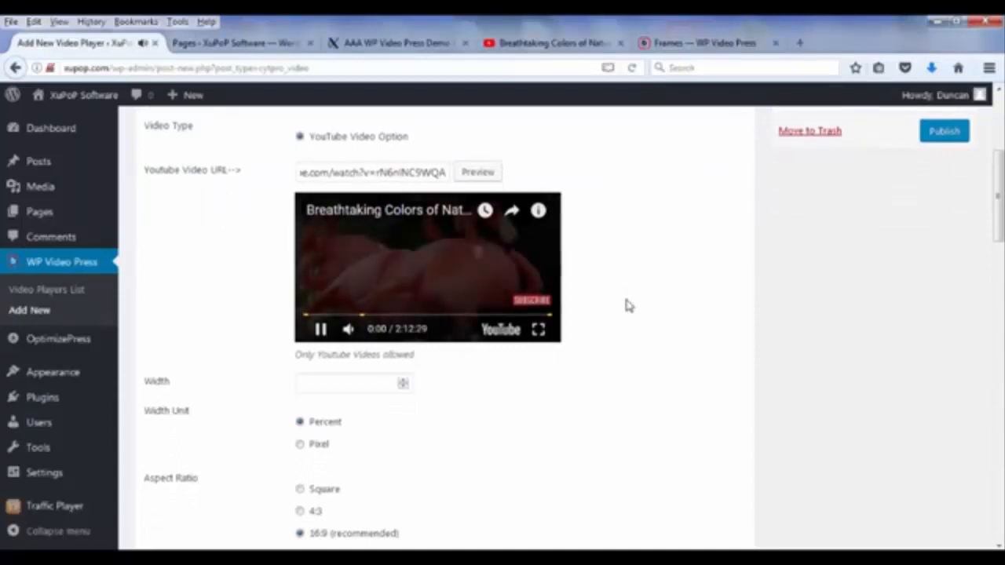
left_click(430, 269)
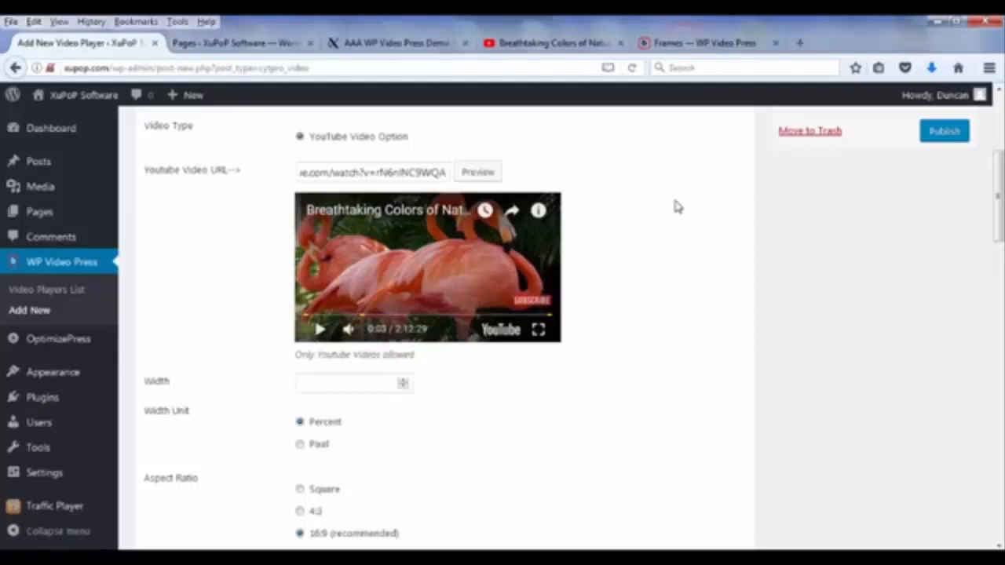
- Set the video player's width to 100 percent
scroll(677, 206, "down", 2)
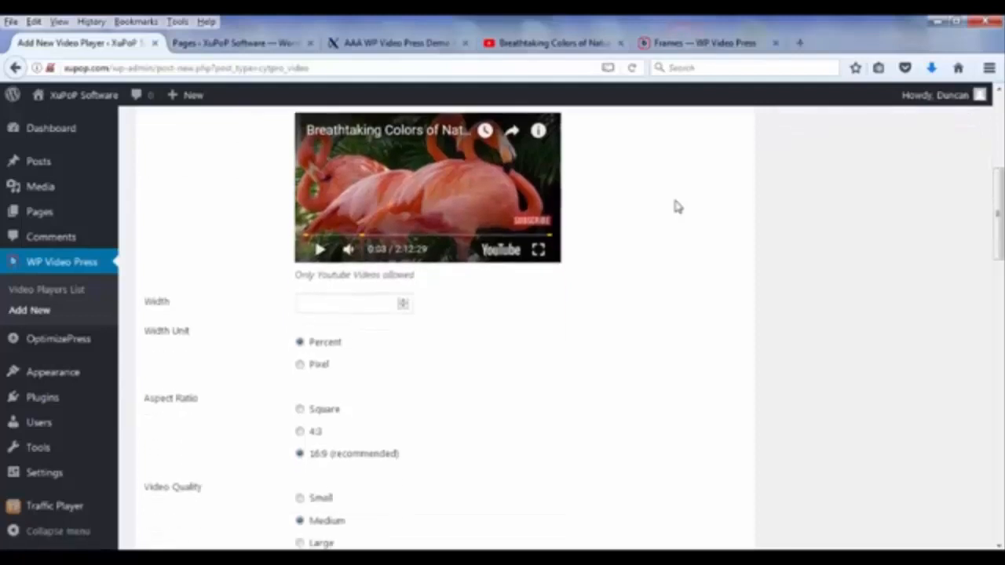
scroll(677, 206, "up", 4)
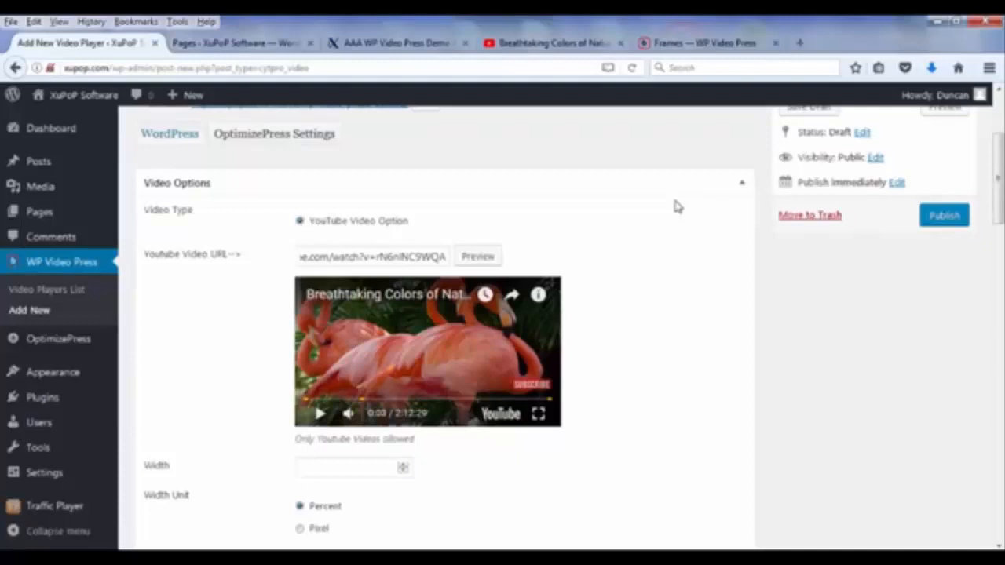
scroll(677, 205, "down", 4)
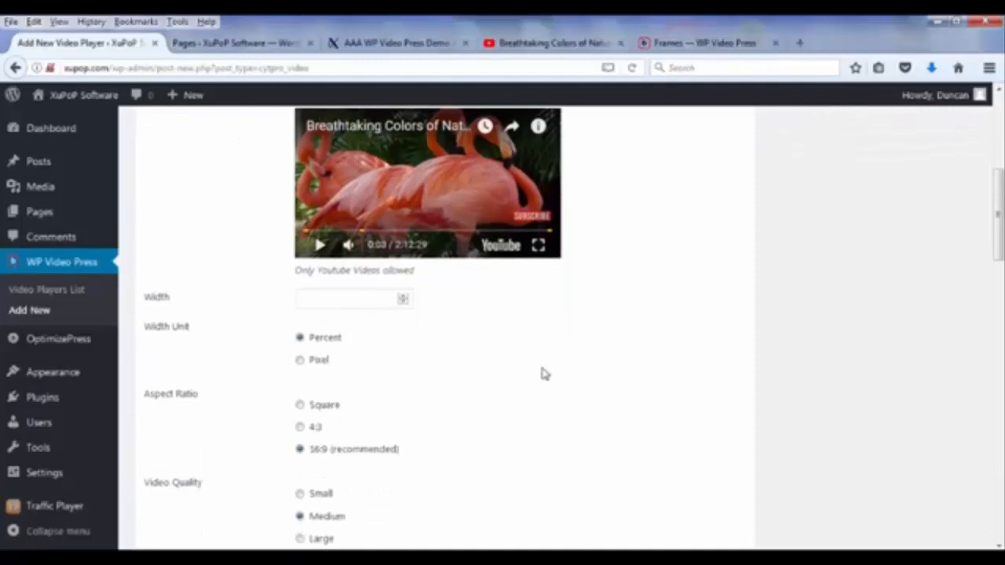
left_click(329, 292)
type("100")
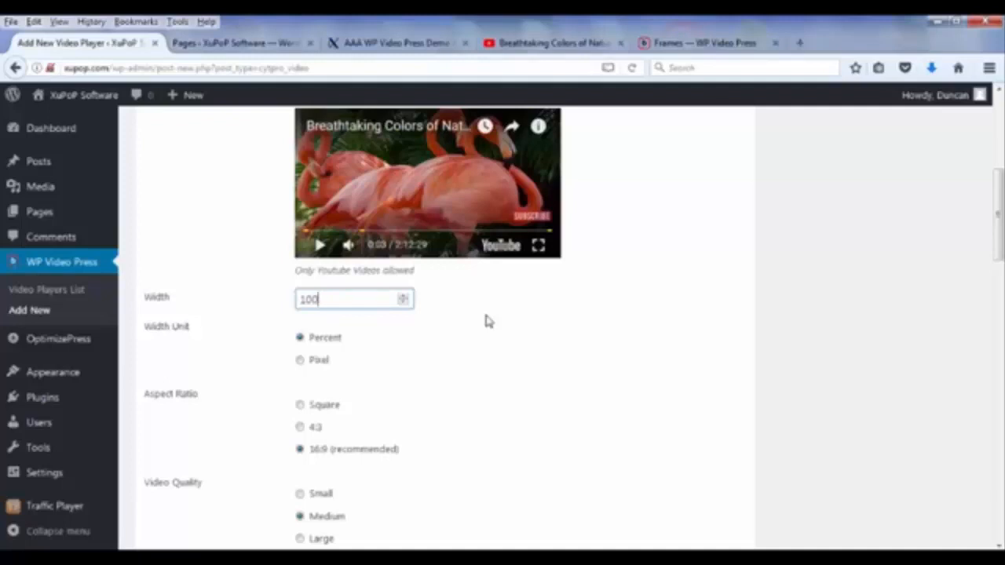
- Set the video quality to HD1080
scroll(484, 321, "down", 2)
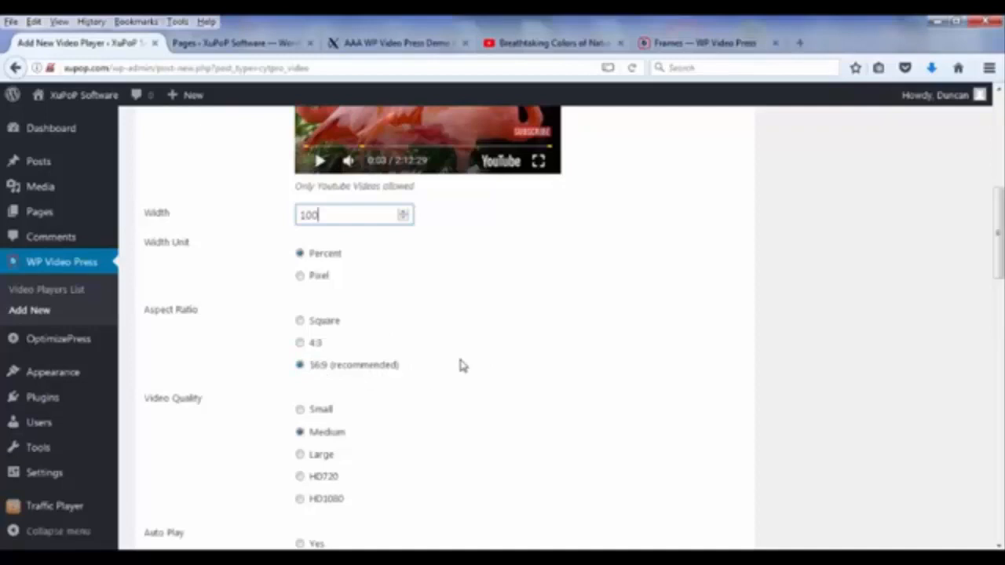
scroll(458, 353, "down", 2)
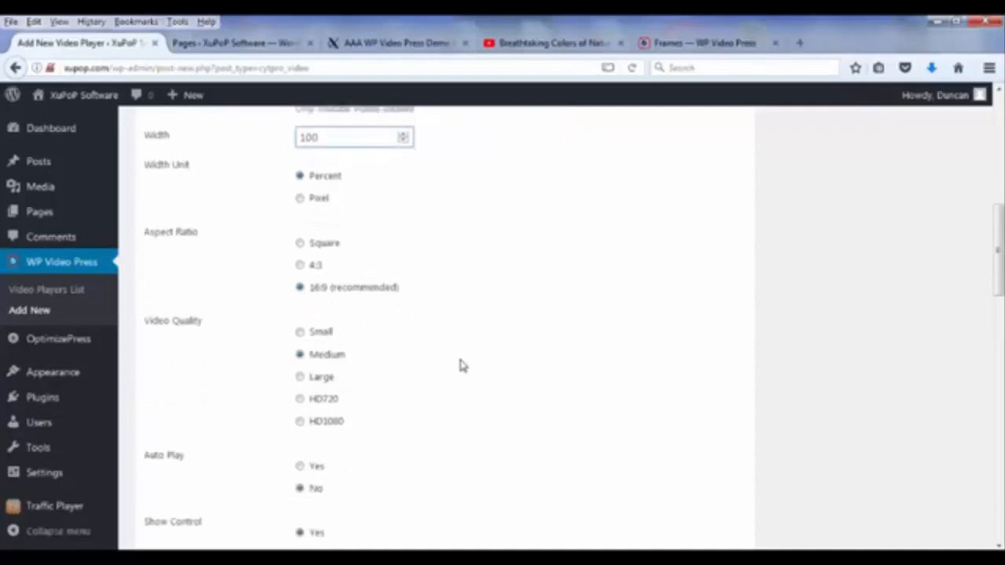
left_click(316, 331)
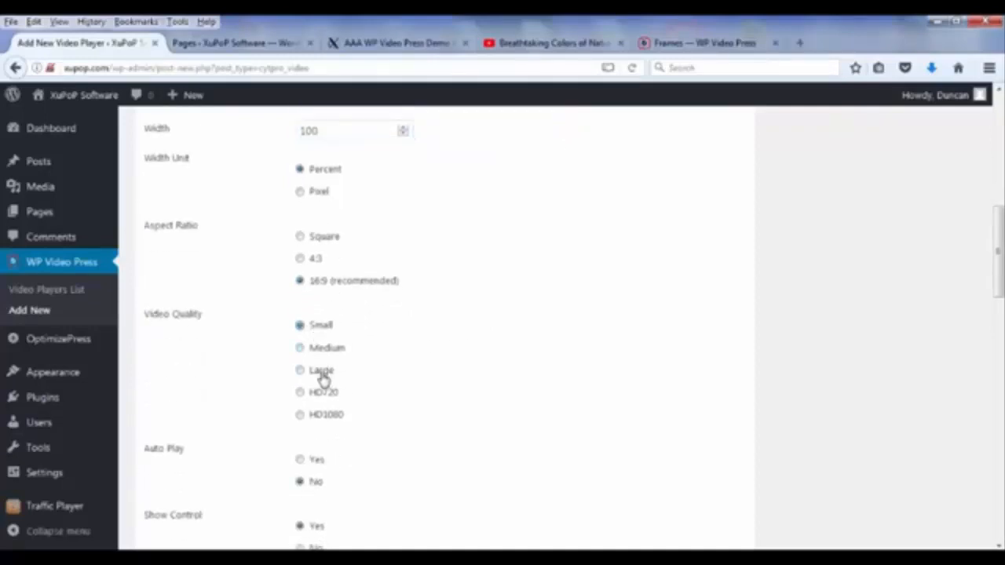
left_click(326, 395)
left_click(331, 421)
- Review the player's remaining playback options, including auto play, controls, related videos, loop, information, fullscreen and annotations
scroll(505, 343, "down", 2)
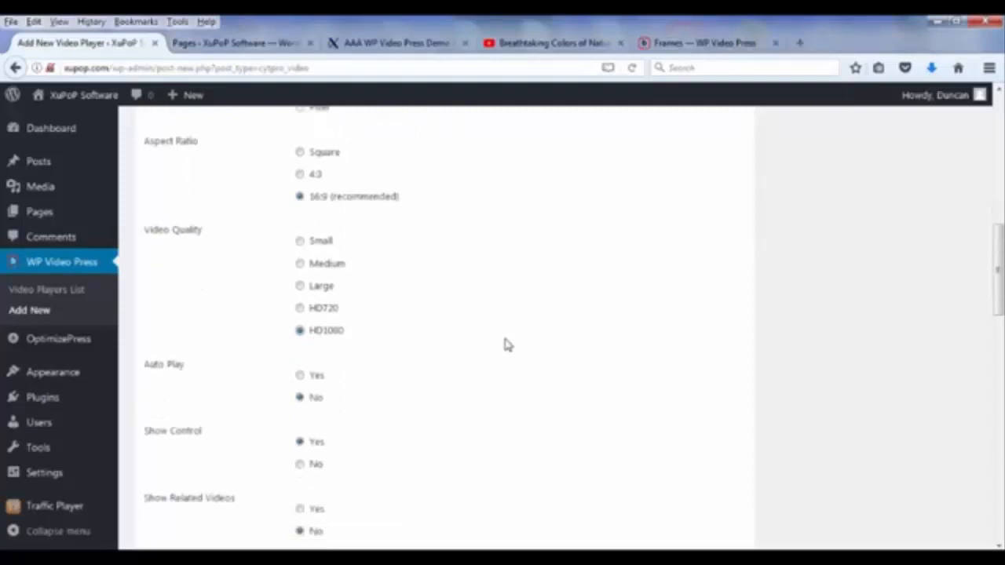
scroll(469, 321, "down", 1)
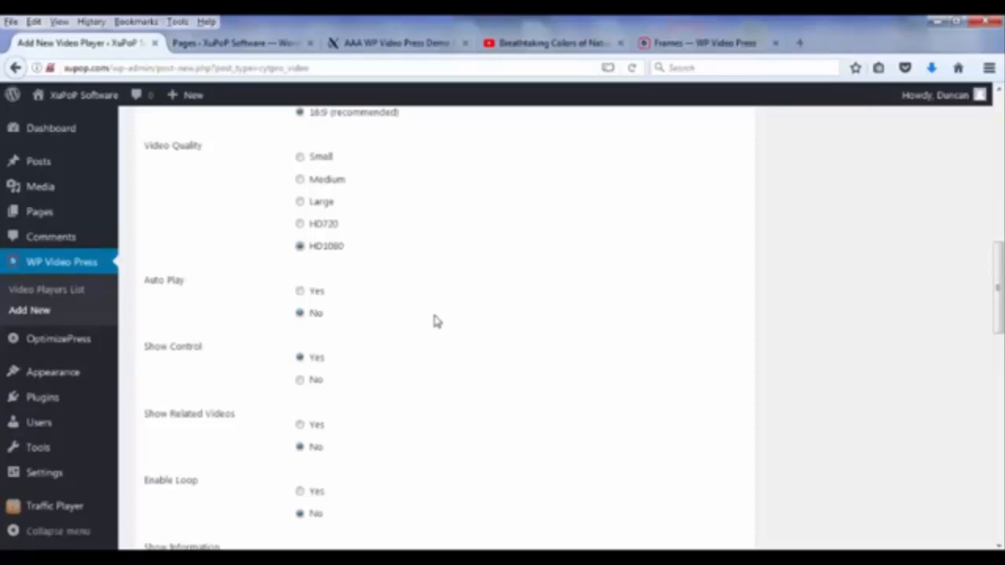
scroll(436, 320, "down", 2)
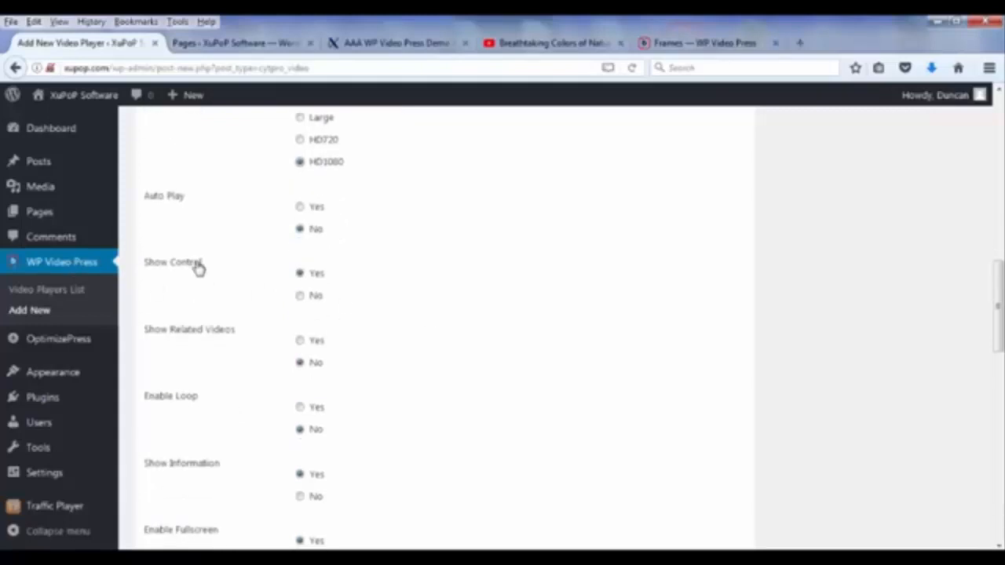
scroll(462, 269, "up", 10)
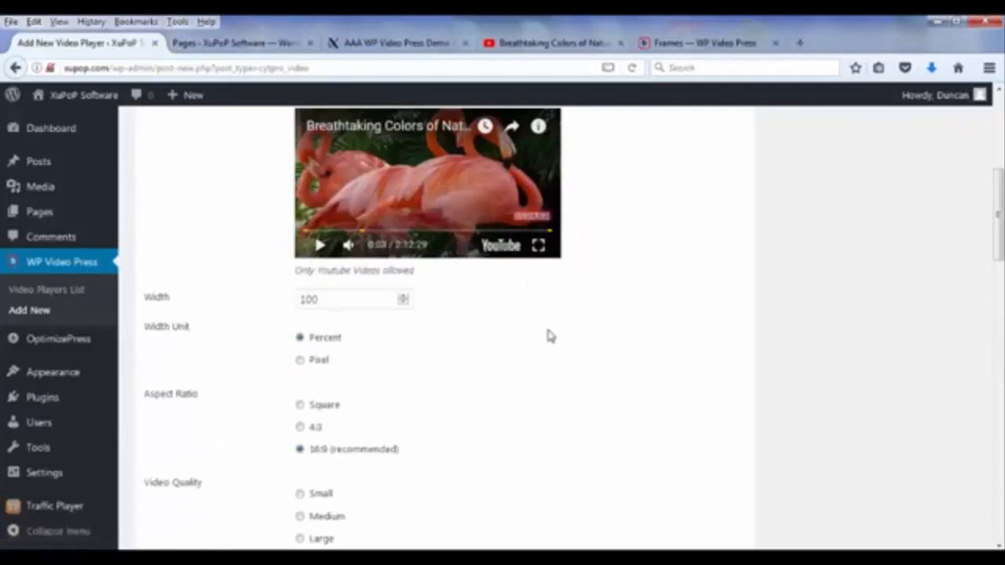
scroll(534, 323, "down", 5)
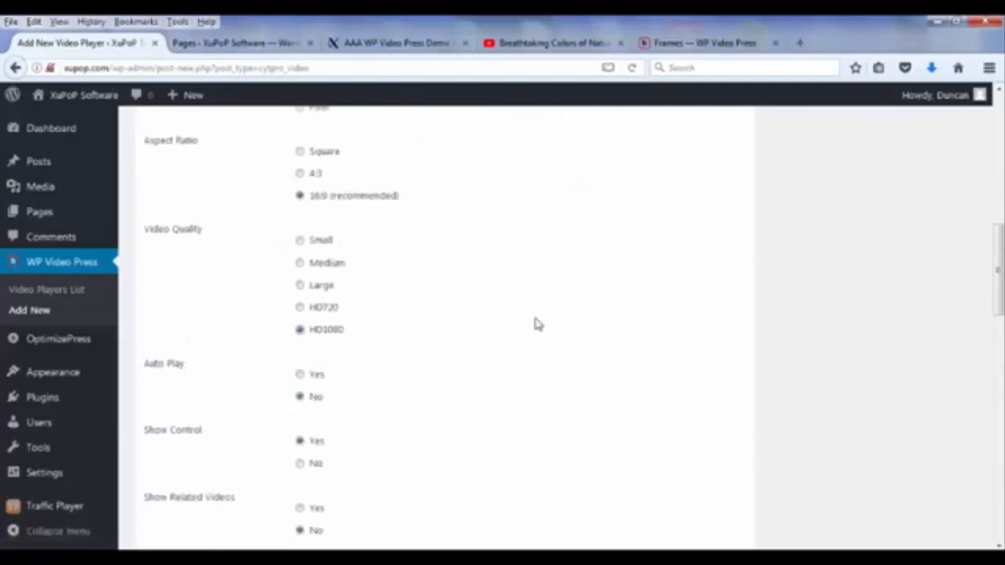
scroll(534, 322, "down", 3)
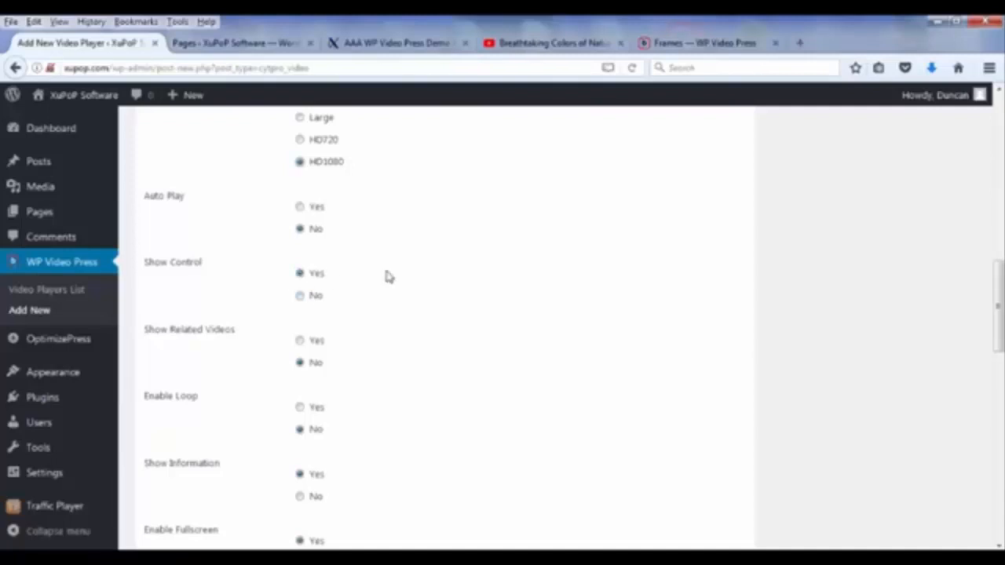
scroll(387, 276, "down", 2)
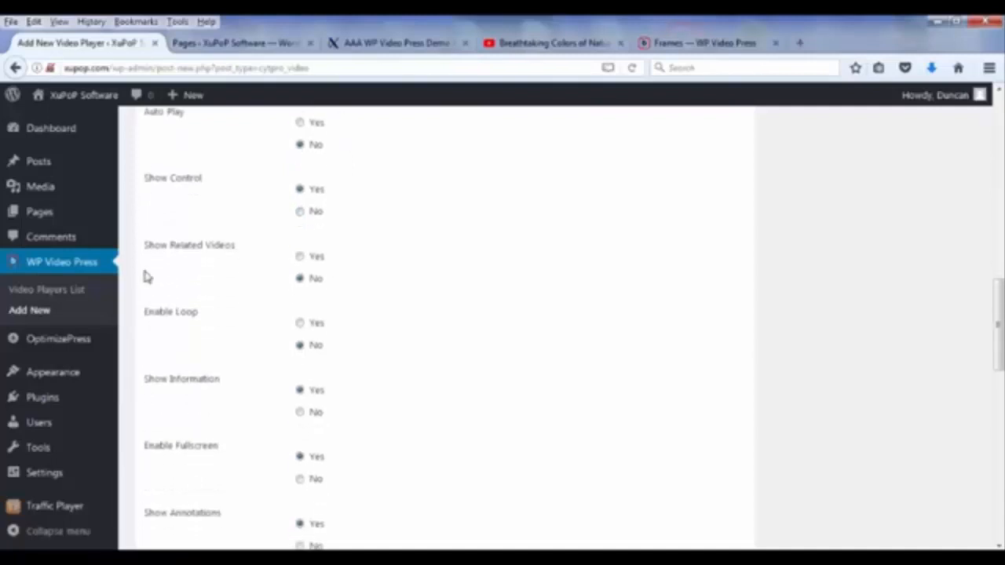
- Set Show Related Videos to Yes and Enable Loop to No
left_click(314, 258)
scroll(492, 260, "up", 2)
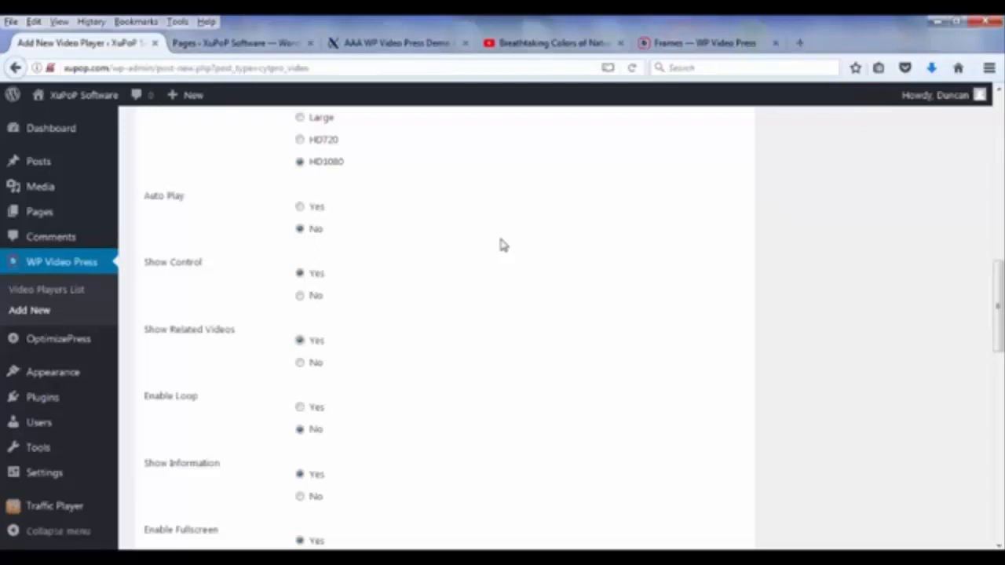
scroll(502, 245, "down", 2)
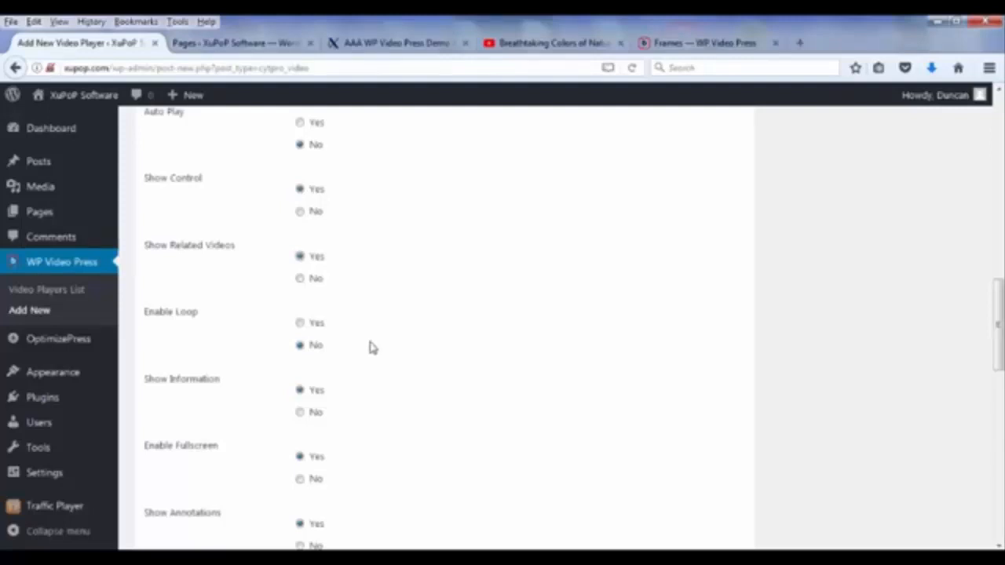
left_click(317, 323)
left_click(316, 348)
scroll(436, 310, "down", 2)
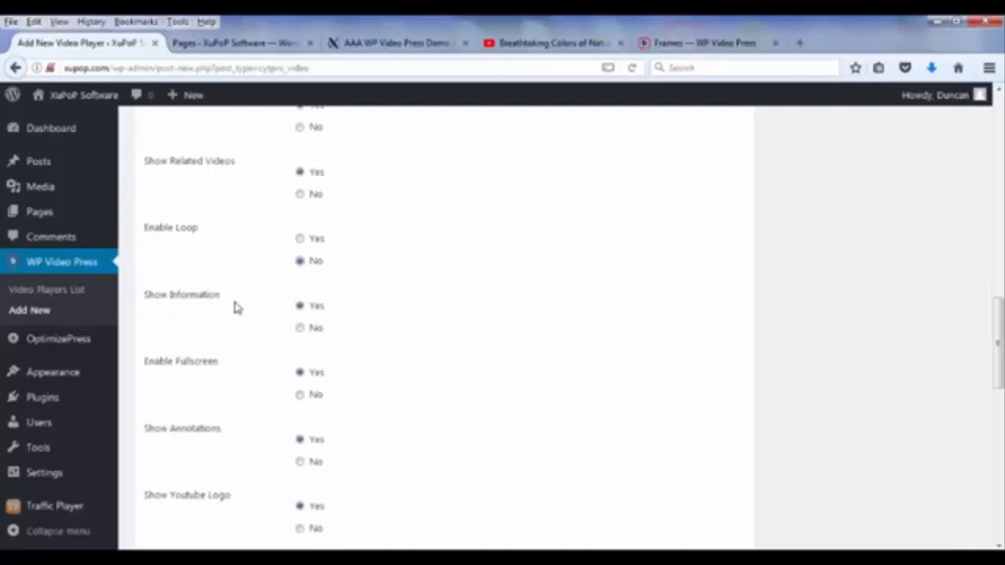
- Compare the information and fullscreen controls in the video preview with the corresponding player options
scroll(471, 300, "up", 15)
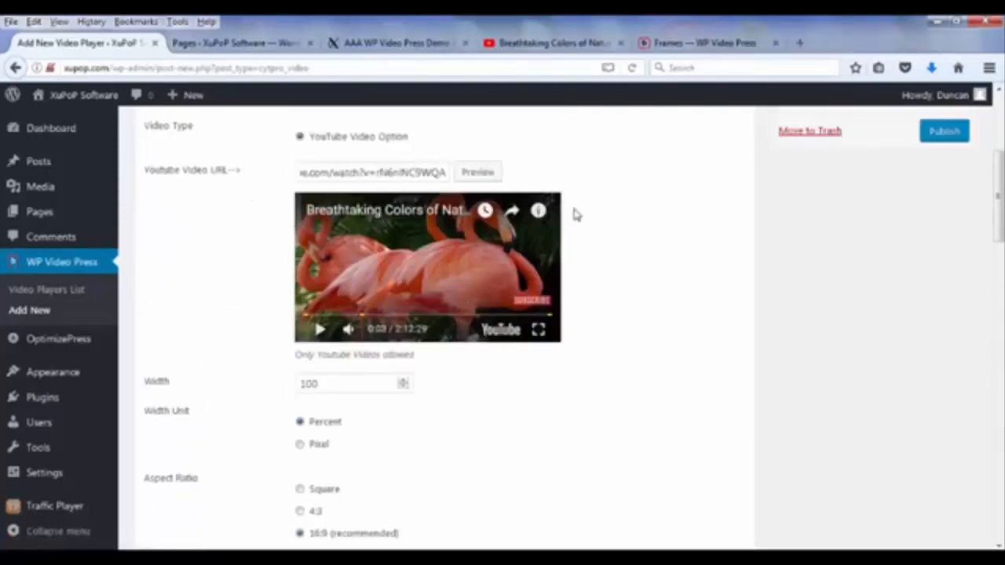
scroll(650, 207, "down", 6)
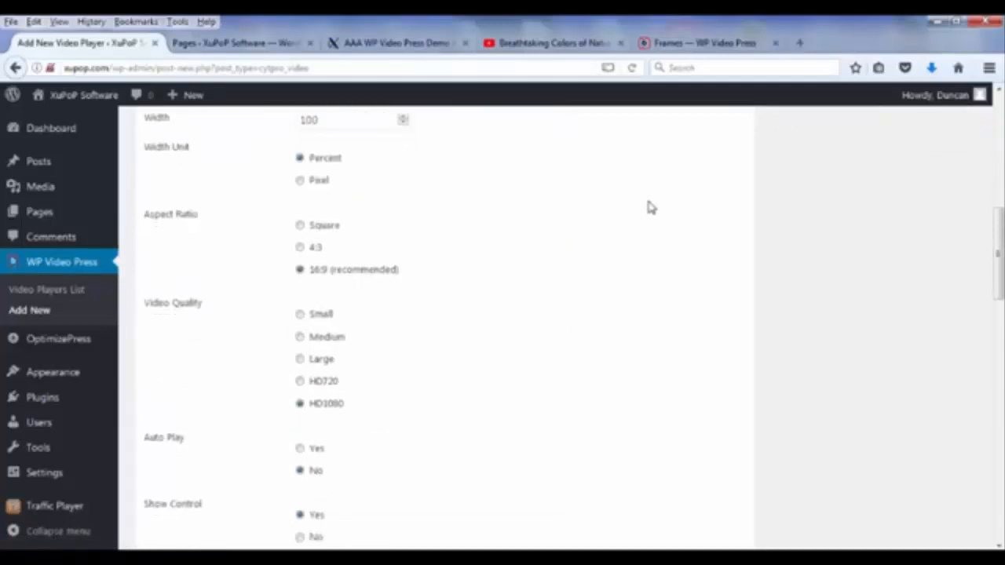
scroll(650, 207, "down", 3)
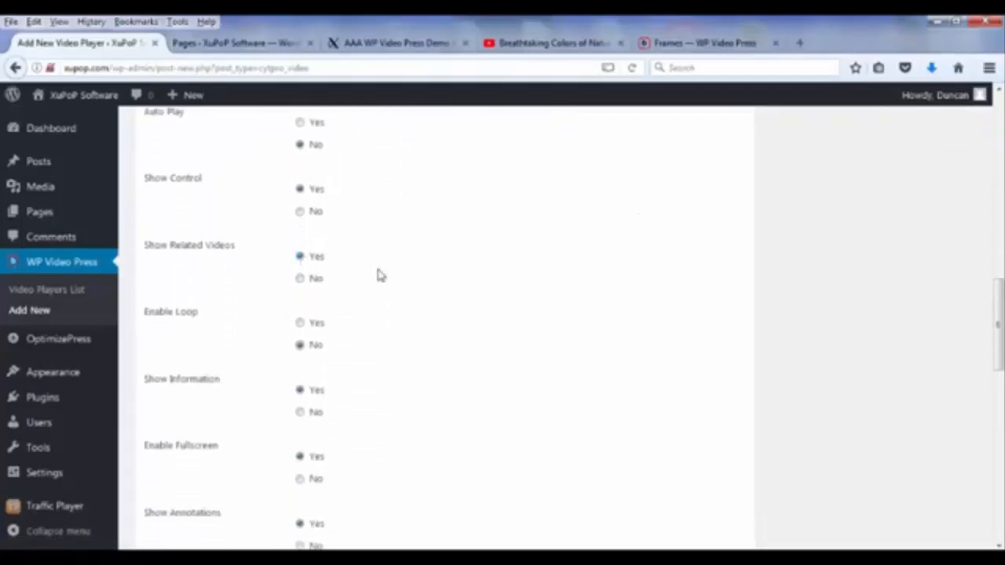
scroll(393, 274, "down", 4)
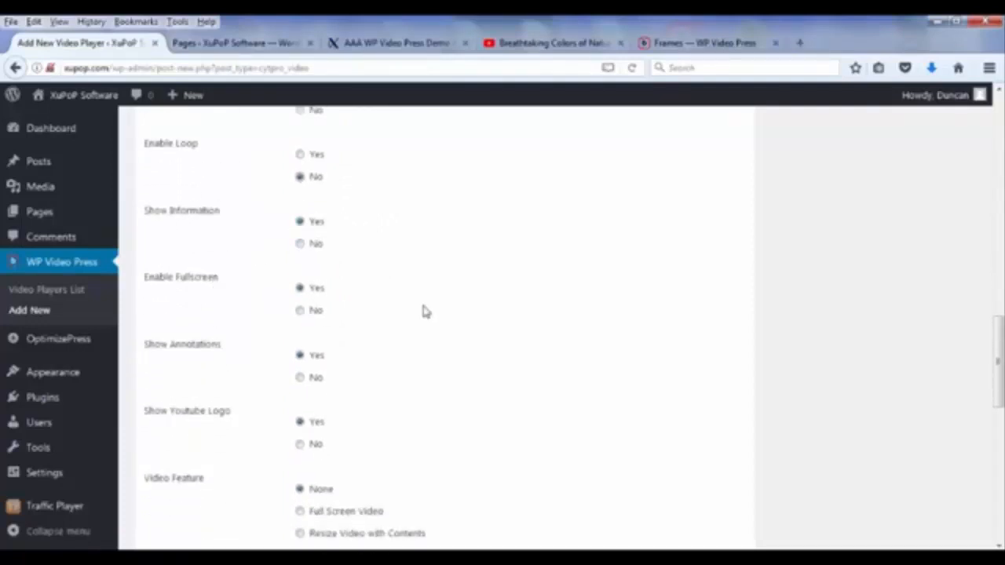
scroll(355, 312, "up", 15)
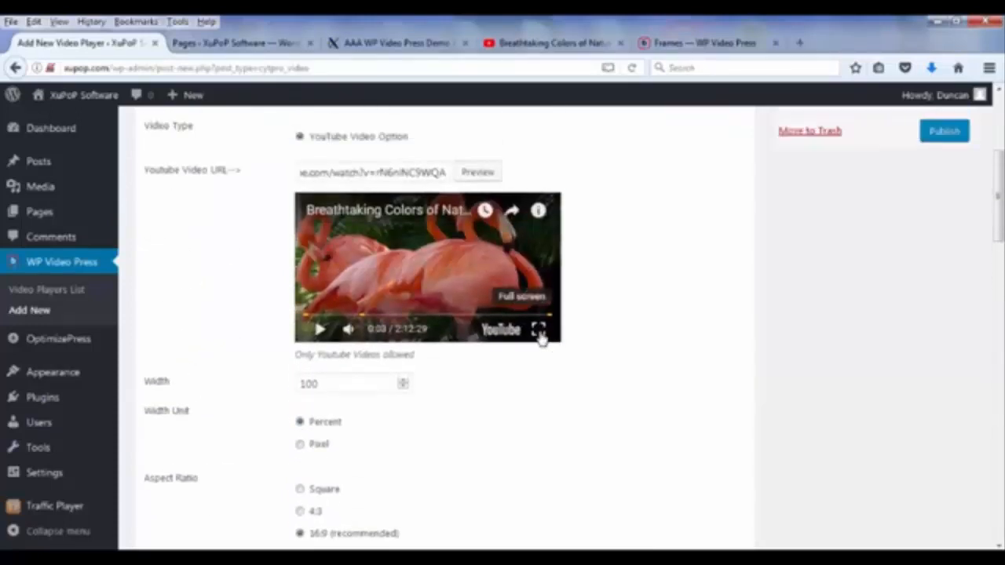
scroll(617, 330, "down", 11)
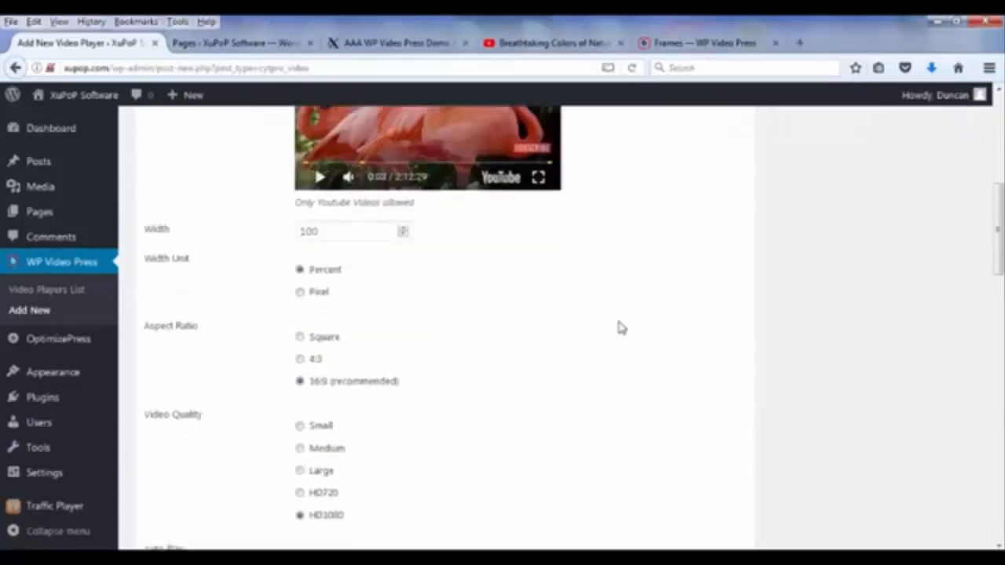
scroll(564, 332, "down", 5)
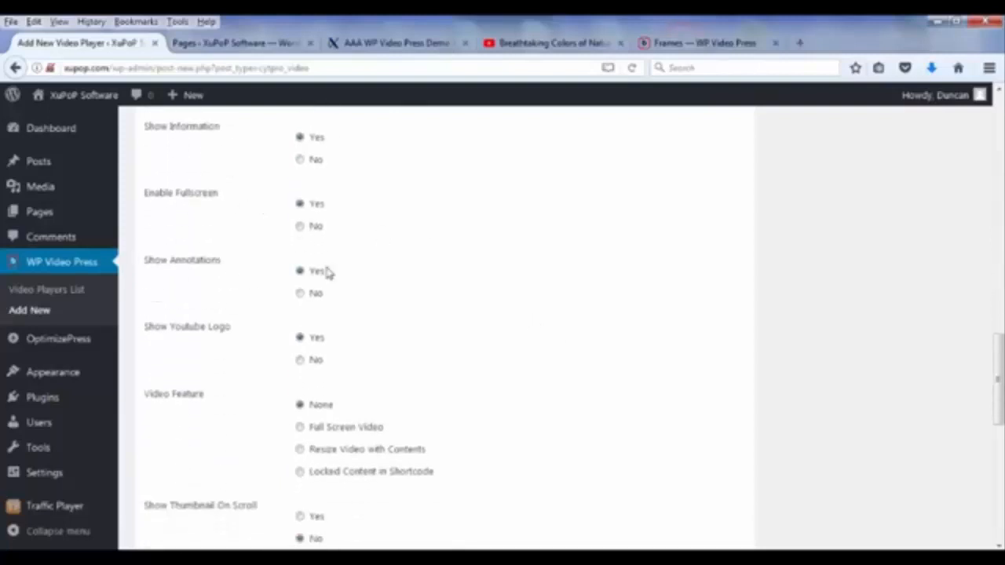
- Set Show Annotations to No for the video player
left_click(311, 293)
left_click(314, 274)
left_click(318, 293)
- Try video frame 15 for the player and clear the frame selection again
scroll(481, 306, "up", 3)
scroll(482, 306, "up", 8)
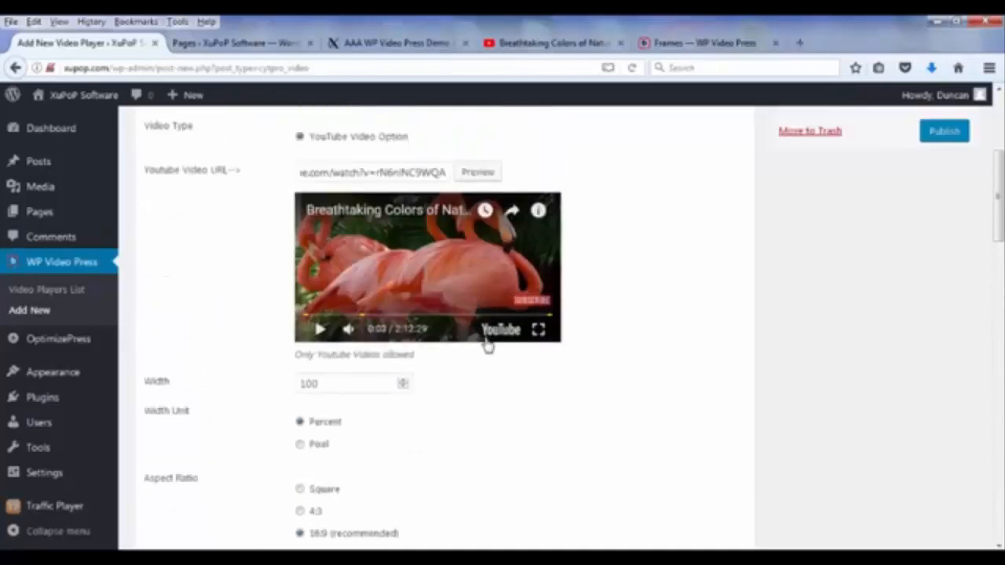
scroll(510, 339, "down", 5)
scroll(515, 337, "down", 10)
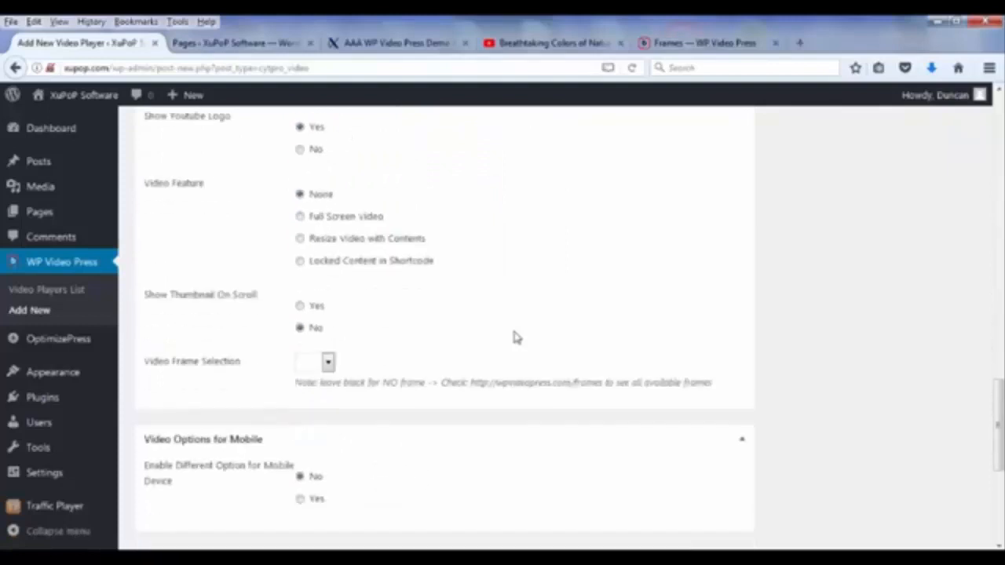
scroll(164, 278, "up", 2)
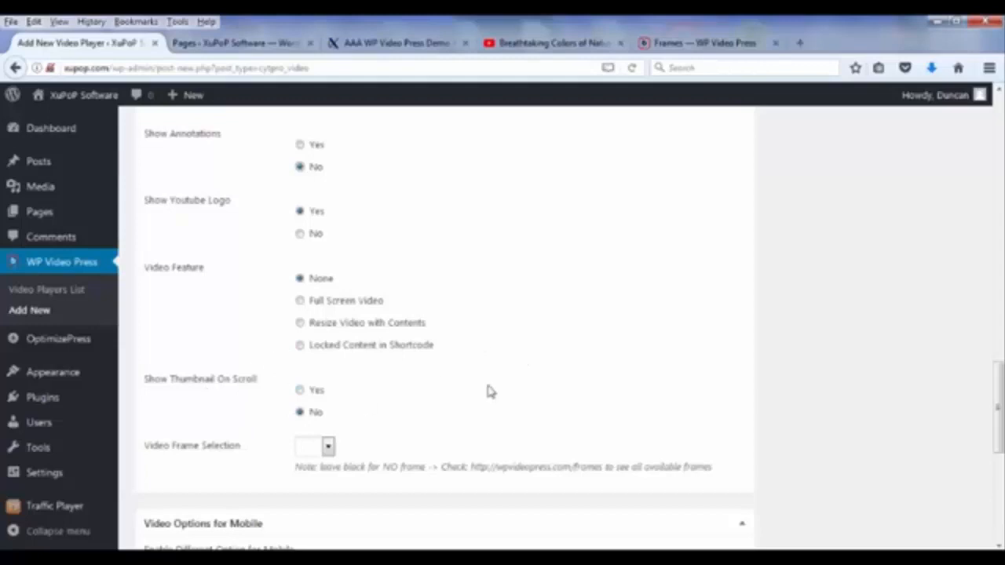
left_click(327, 446)
left_click(317, 372)
scroll(531, 361, "down", 2)
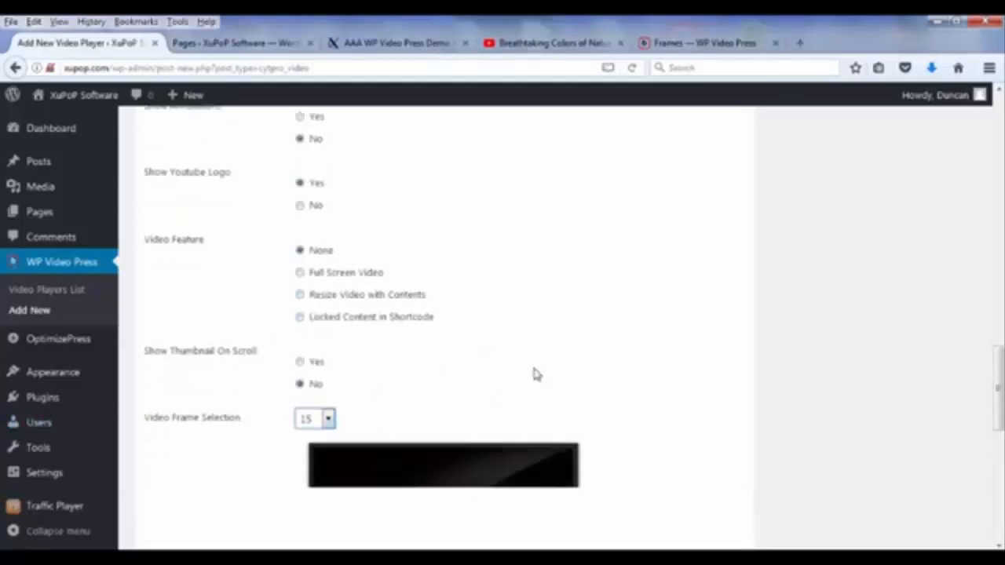
scroll(482, 332, "down", 2)
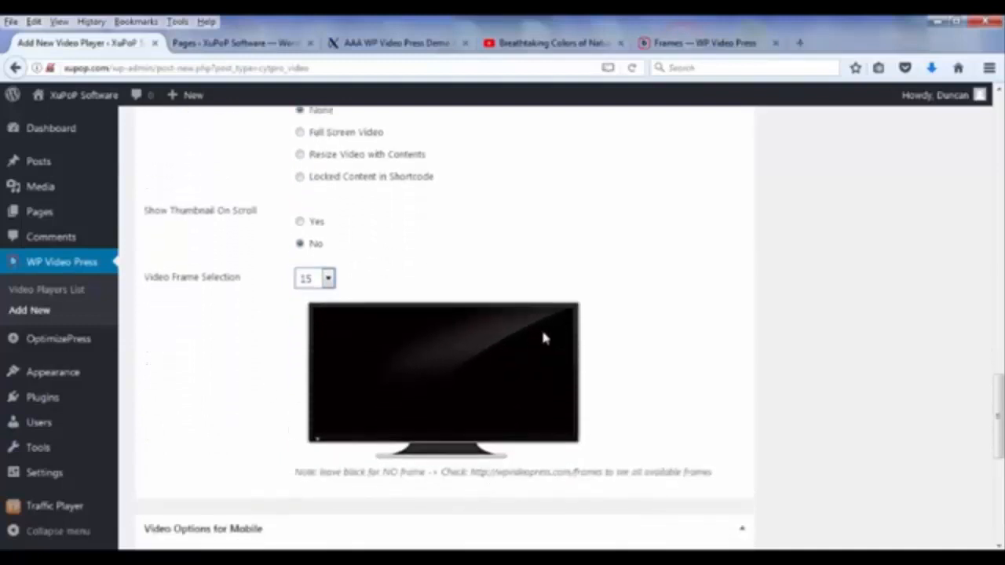
left_click(327, 280)
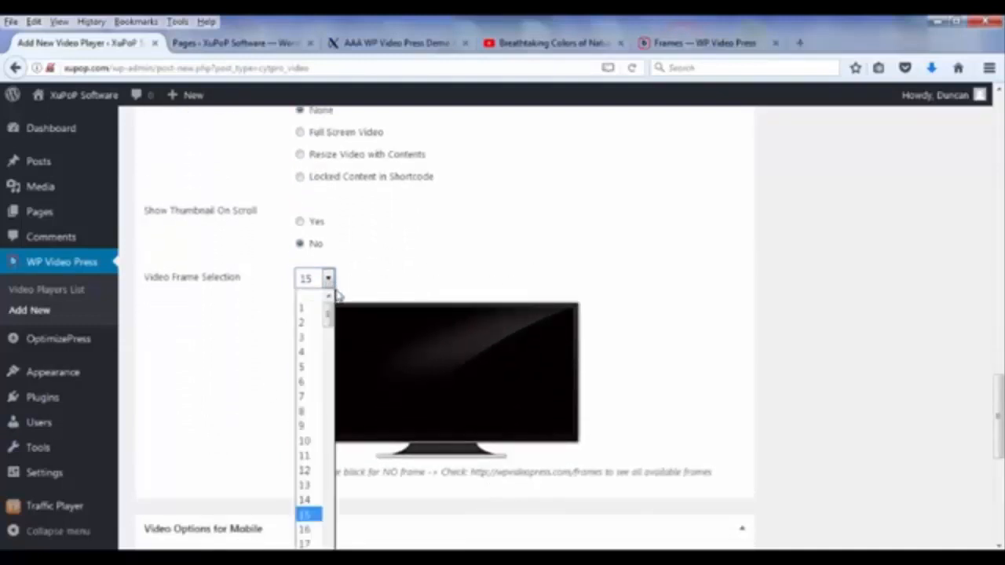
left_click(307, 298)
- Look over the player's settings once more and publish the WP Video Press Demo2 player
scroll(644, 279, "up", 7)
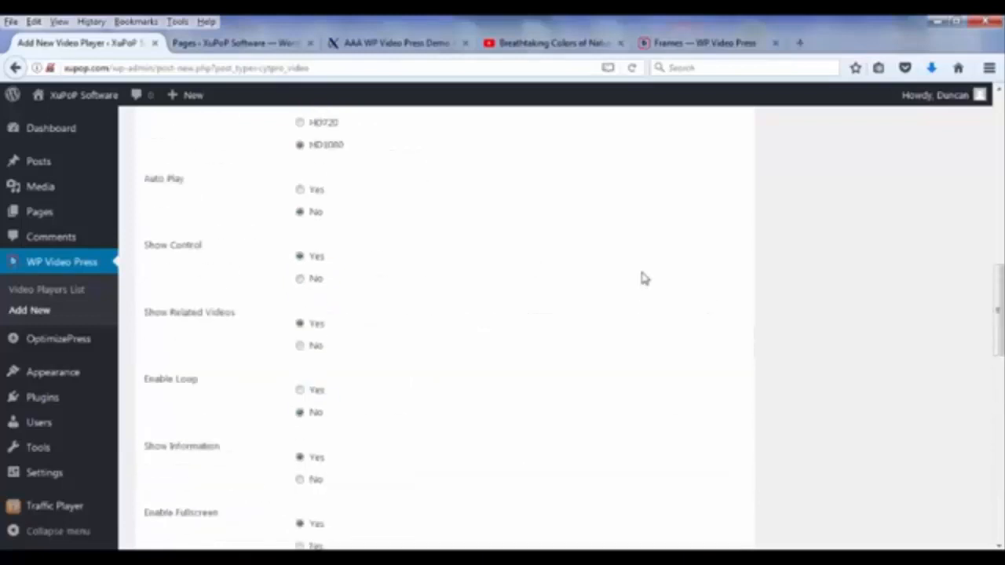
scroll(642, 279, "up", 10)
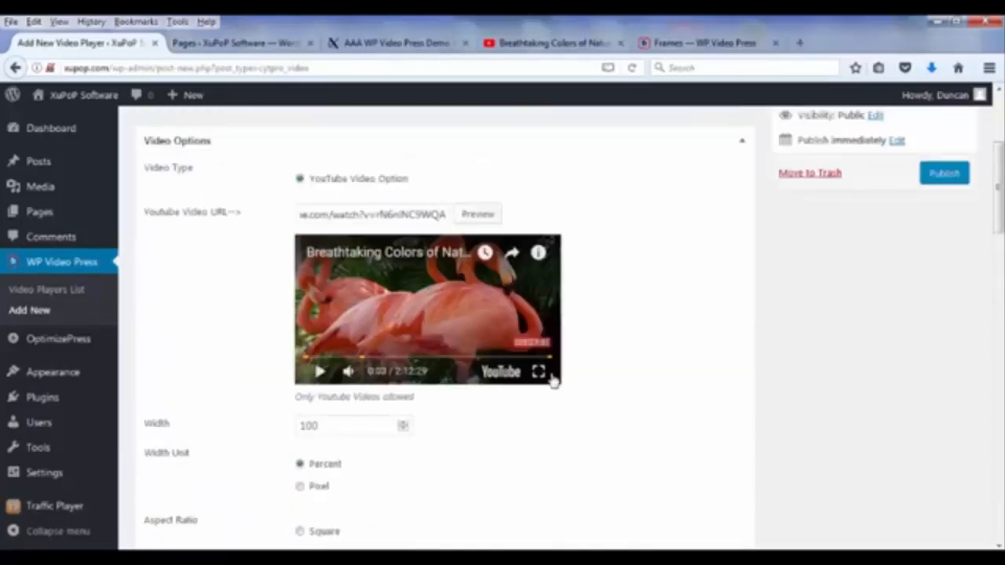
scroll(542, 408, "down", 4)
scroll(538, 429, "down", 4)
scroll(534, 460, "down", 3)
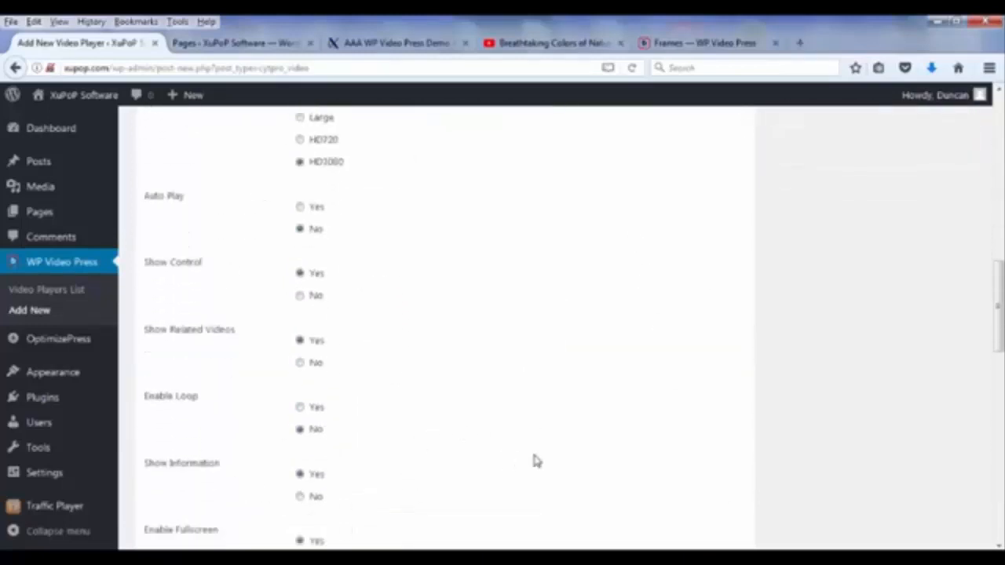
scroll(583, 453, "up", 12)
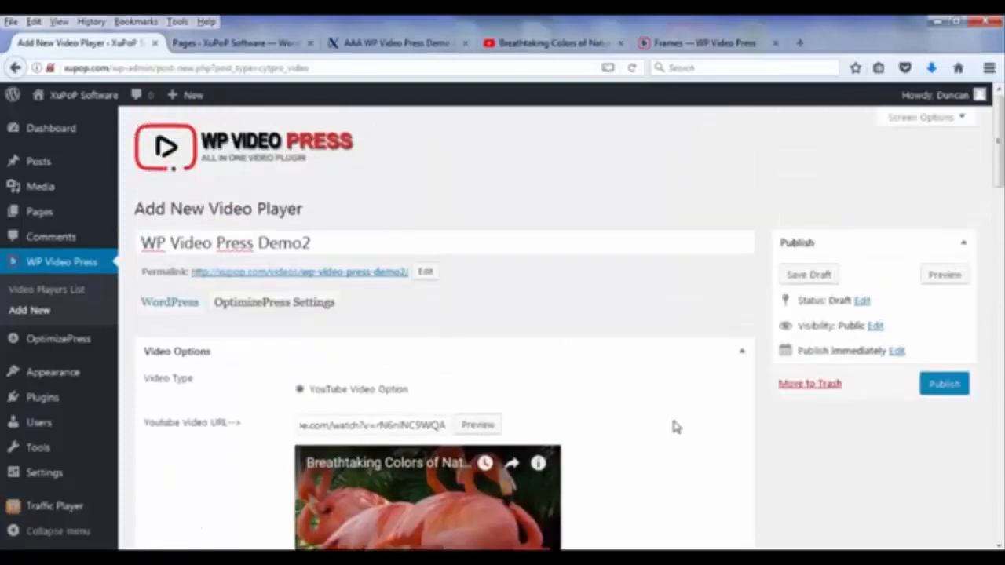
left_click(942, 385)
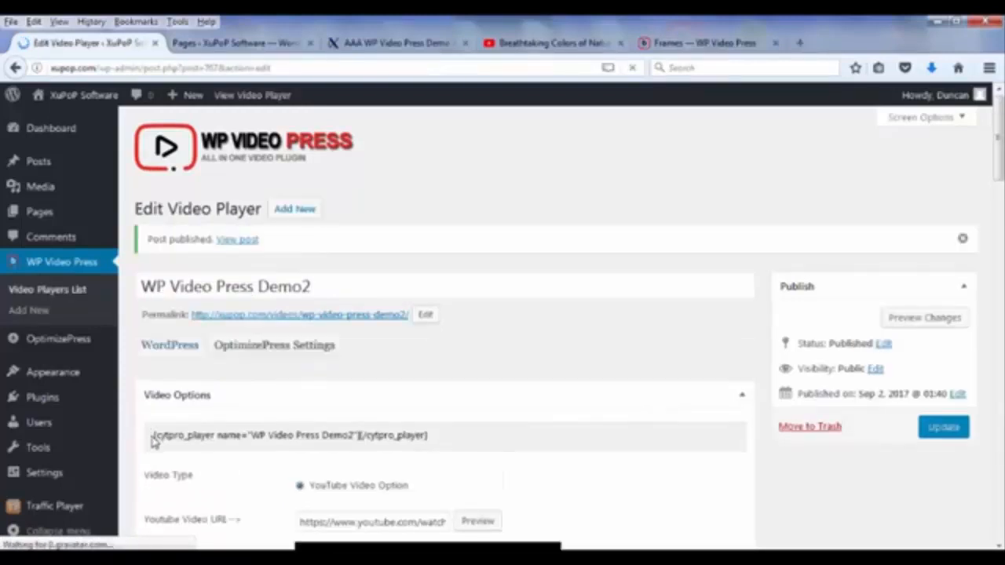
- Copy the published player's shortcode from its Video Options section
left_click_drag(154, 436, 432, 437)
right_click(433, 437)
left_click(470, 445)
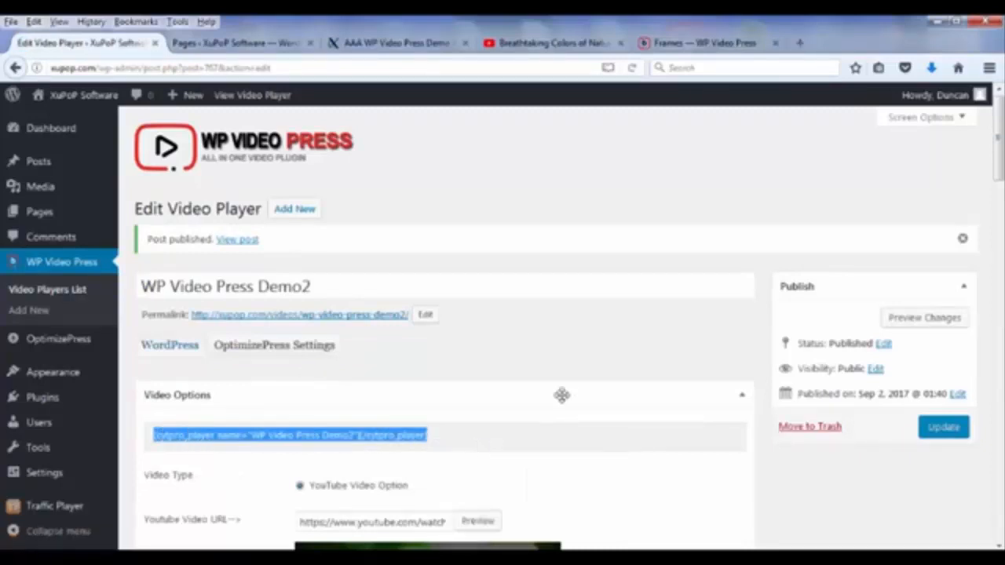
- Copy the WP Video Press Demo2 shortcode from the video players list and reopen that player for editing
scroll(554, 377, "down", 3)
scroll(384, 207, "up", 3)
left_click(40, 300)
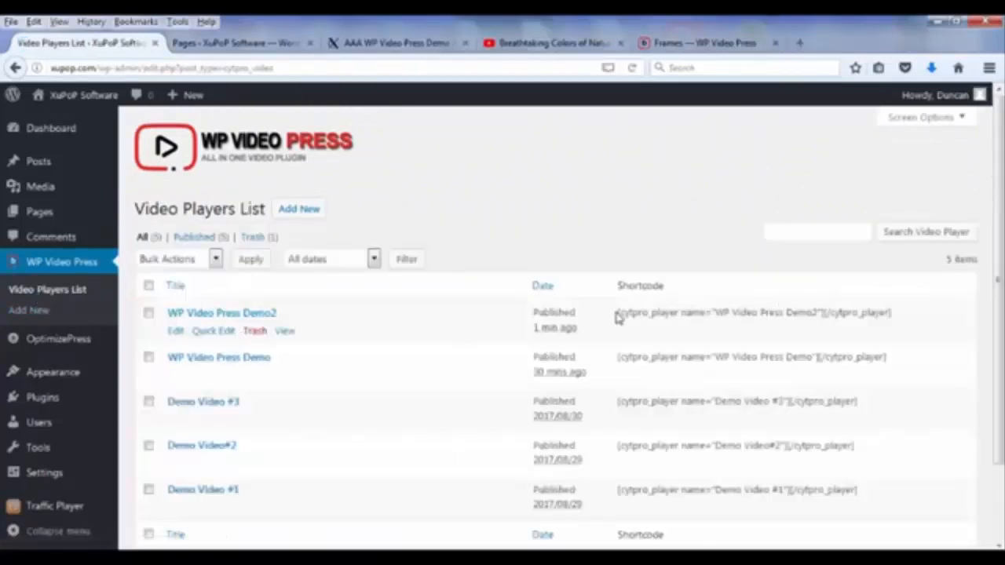
left_click_drag(619, 314, 882, 312)
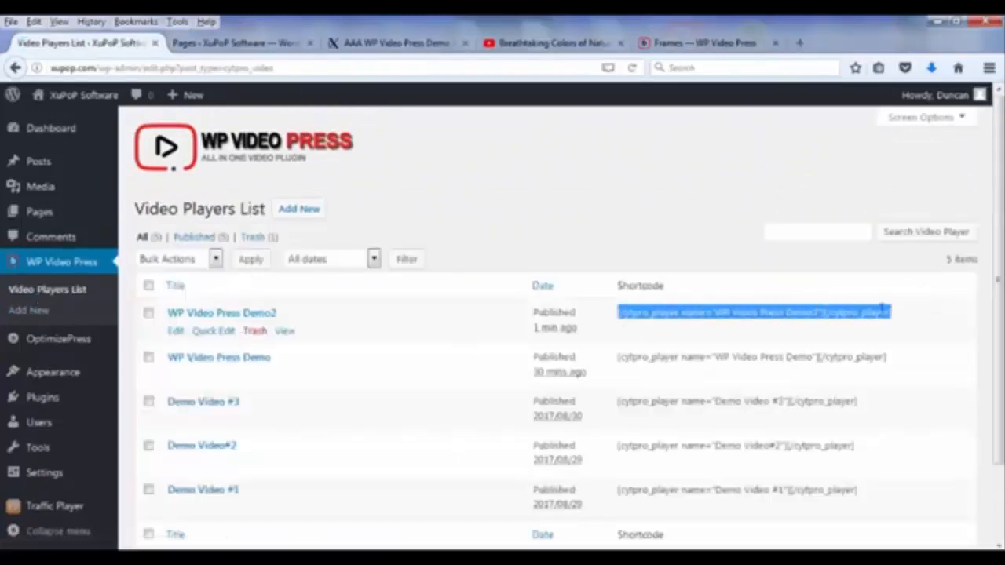
right_click(817, 311)
left_click(852, 321)
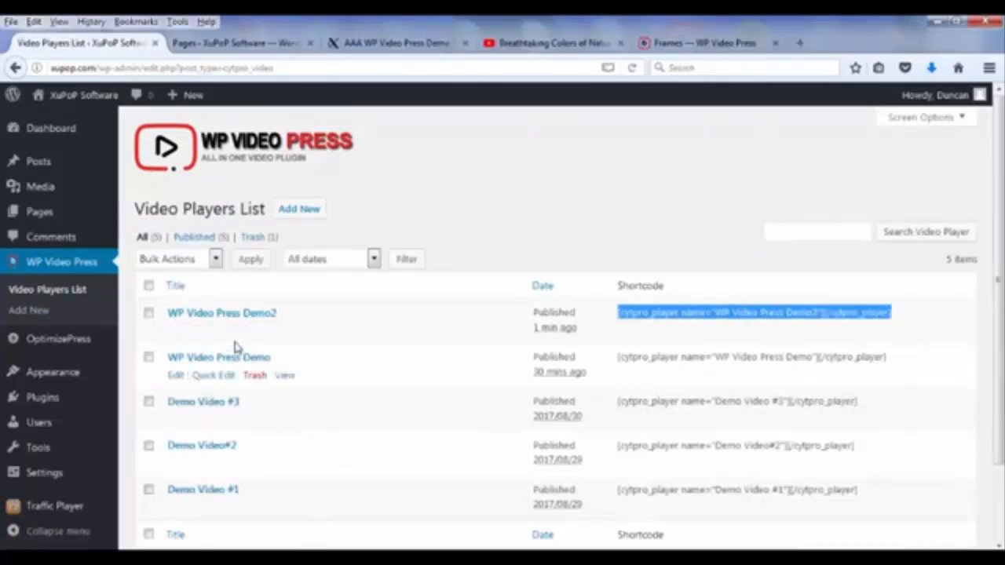
left_click(245, 315)
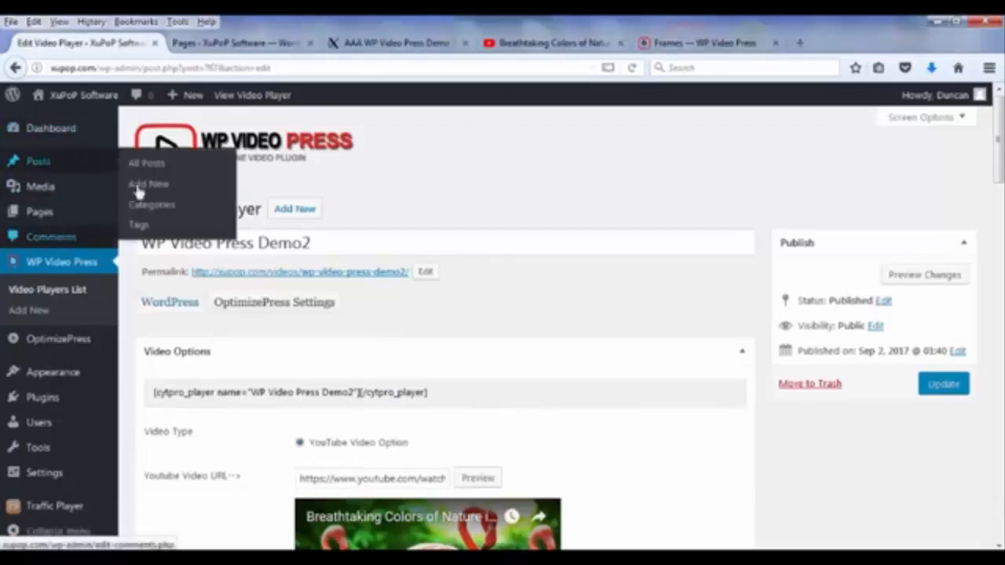
- Replace the shortcode on the AAA WP VIDEO PRESS LIVE DEMO AAA page with the copied WP Video Press Demo2 shortcode and update the page
left_click(226, 48)
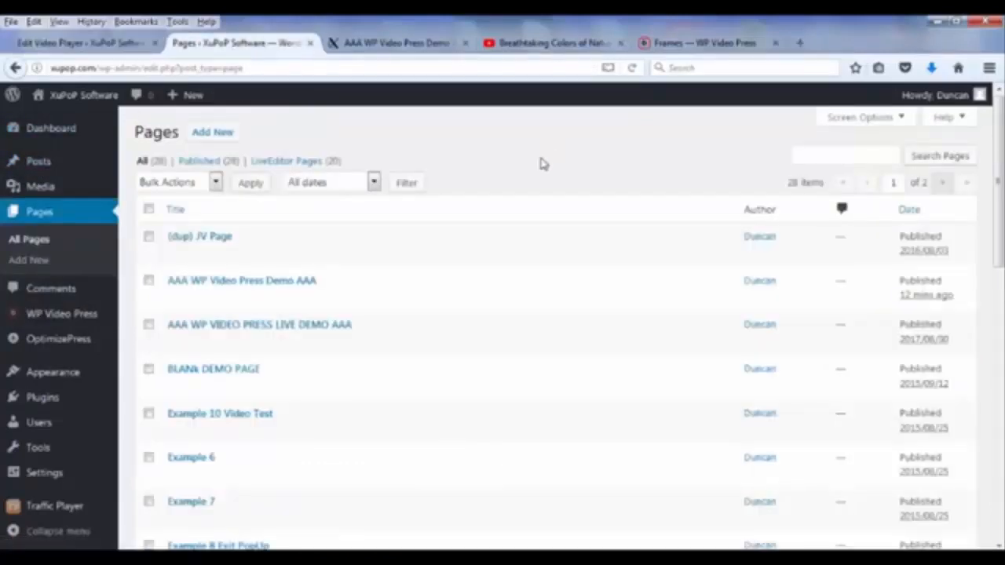
left_click(282, 328)
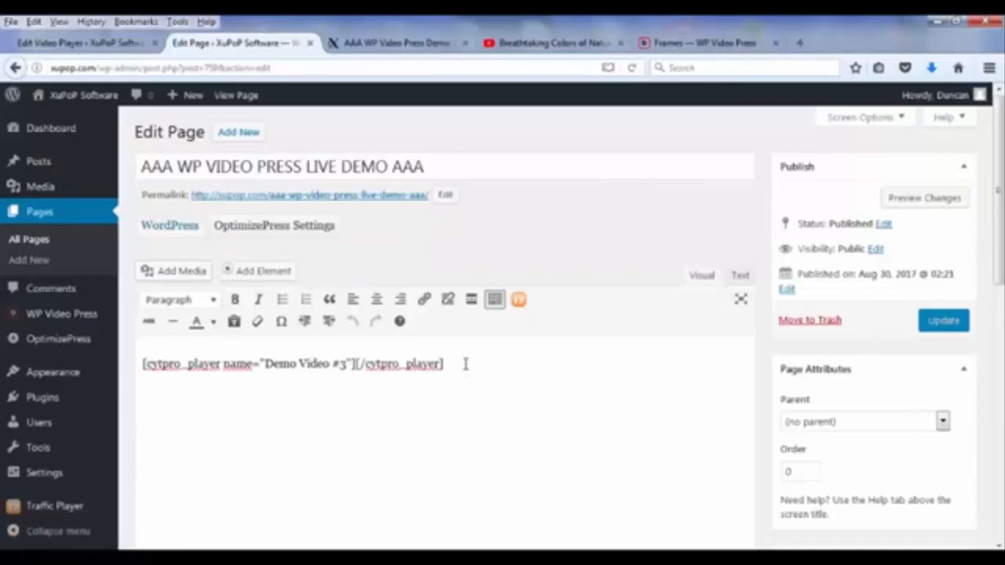
key("ctrl+a")
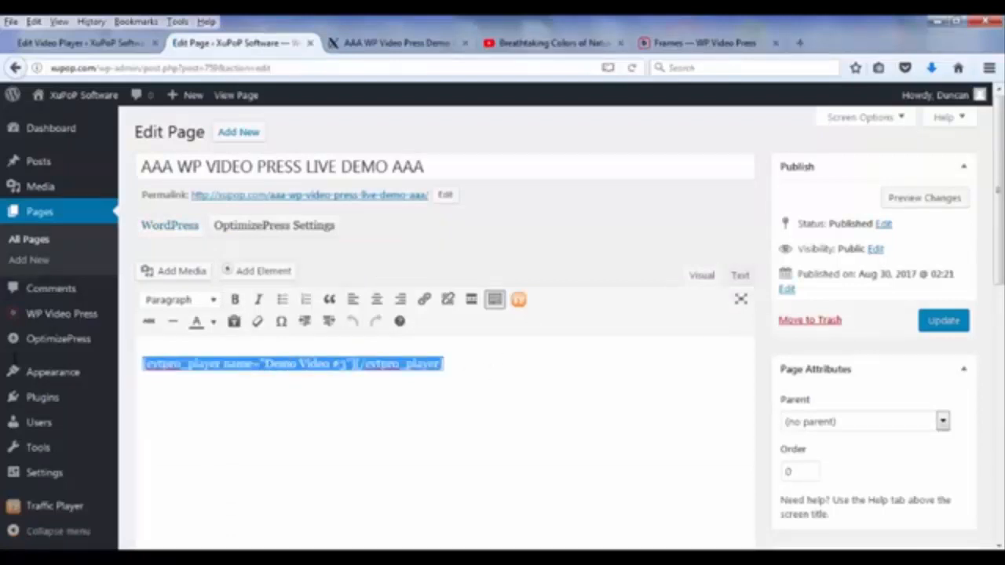
key("ctrl+v")
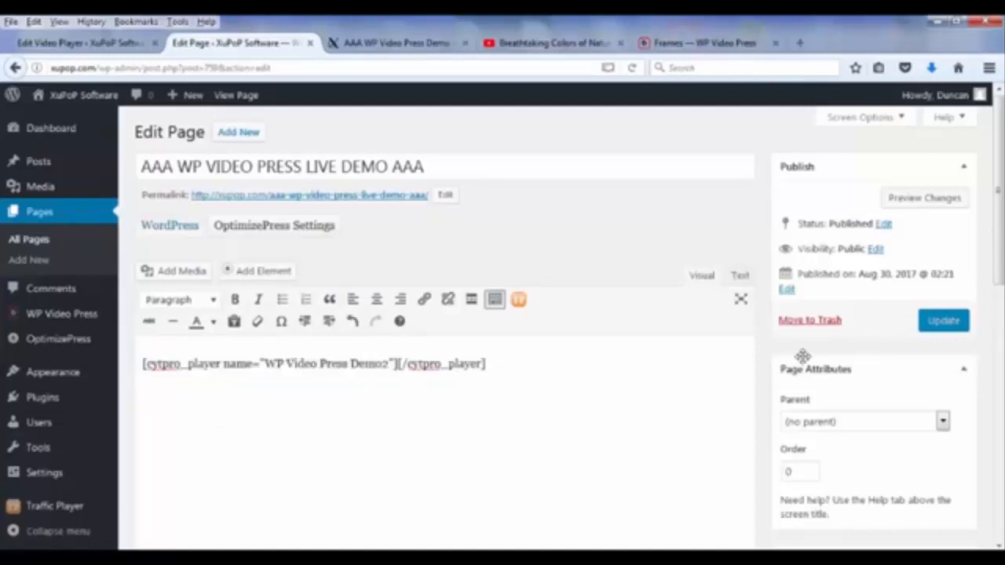
left_click(954, 322)
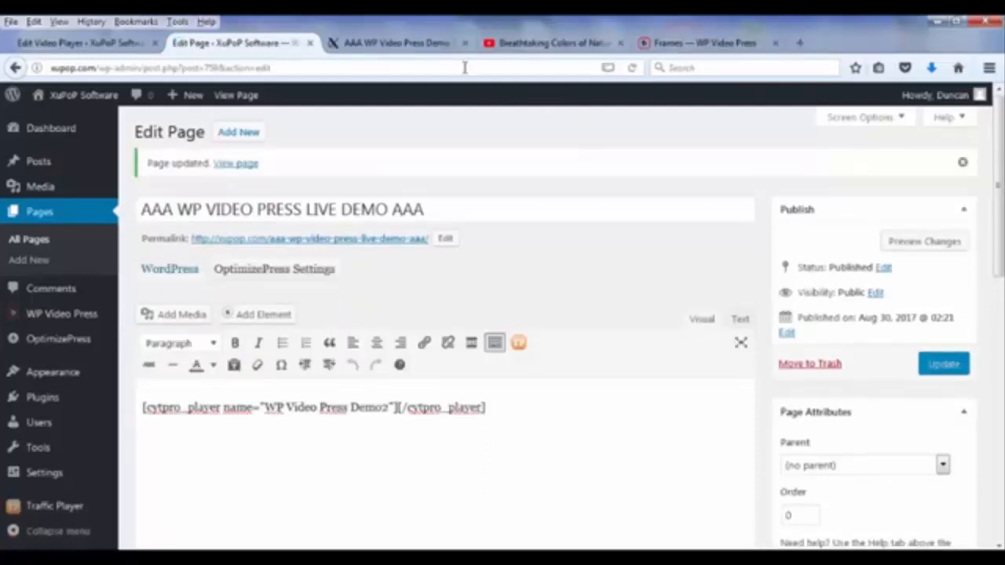
- Close the old demo page and open the updated live demo page in a new browser tab
left_click(465, 43)
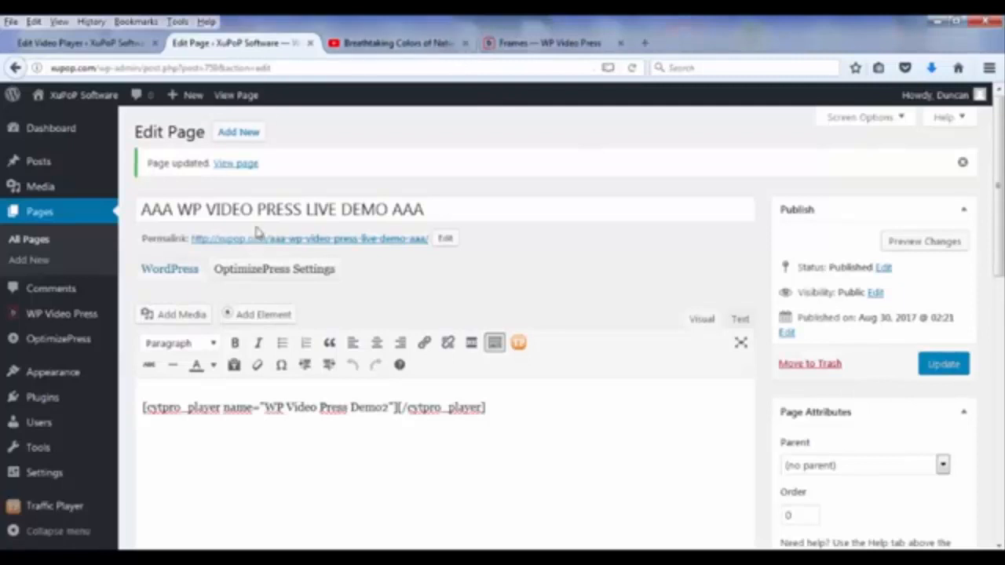
right_click(243, 174)
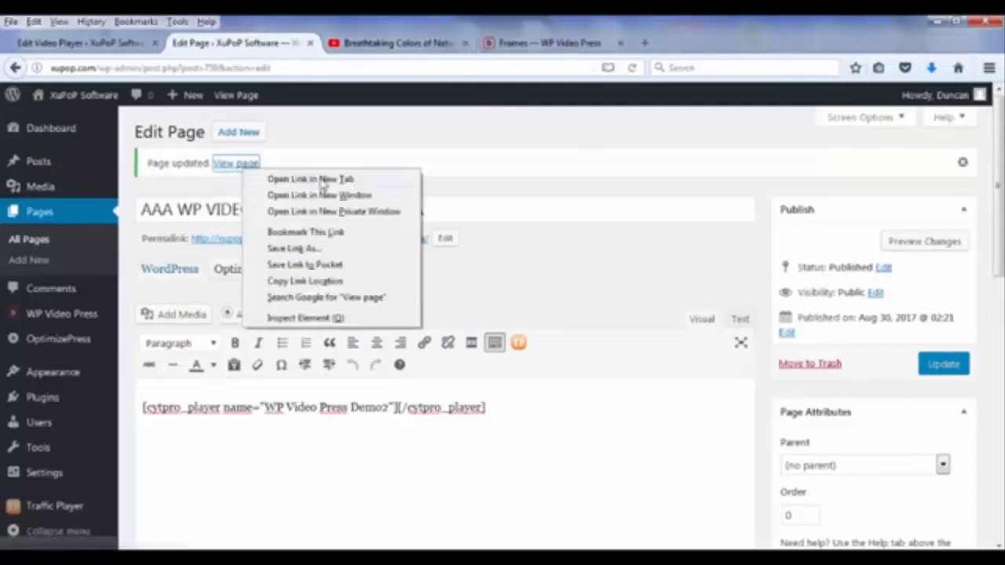
left_click(325, 182)
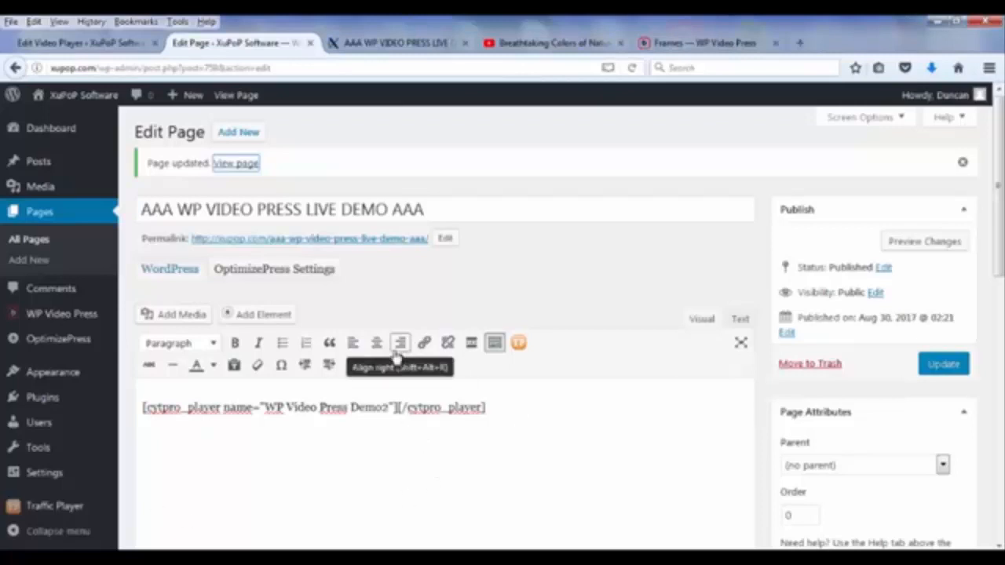
left_click(69, 42)
scroll(255, 450, "down", 5)
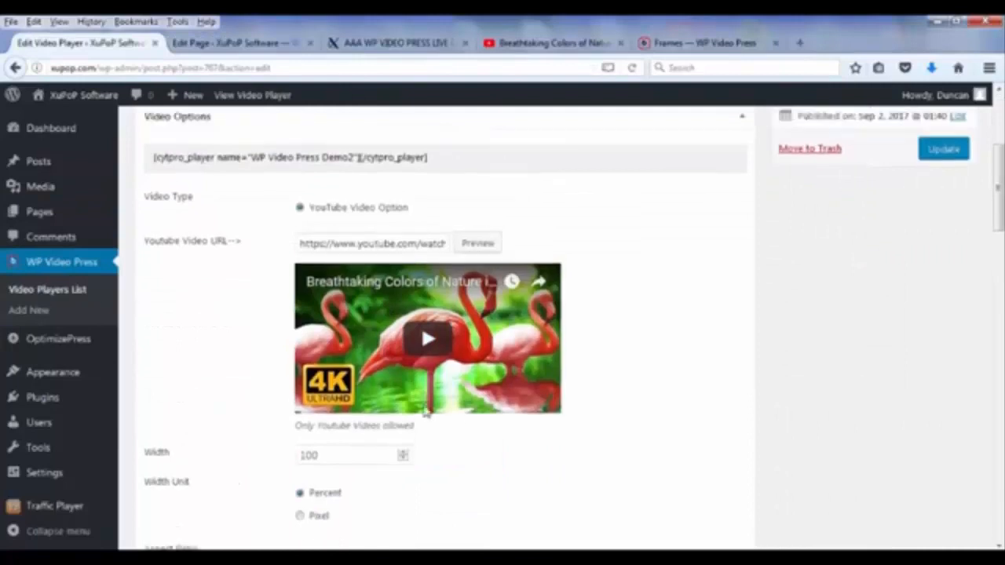
scroll(425, 414, "up", 2)
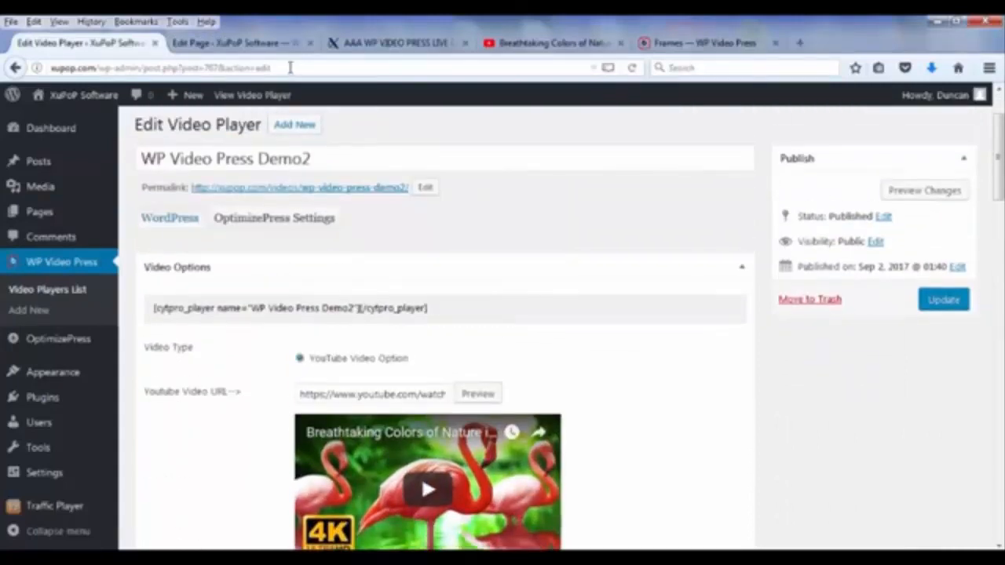
left_click(235, 42)
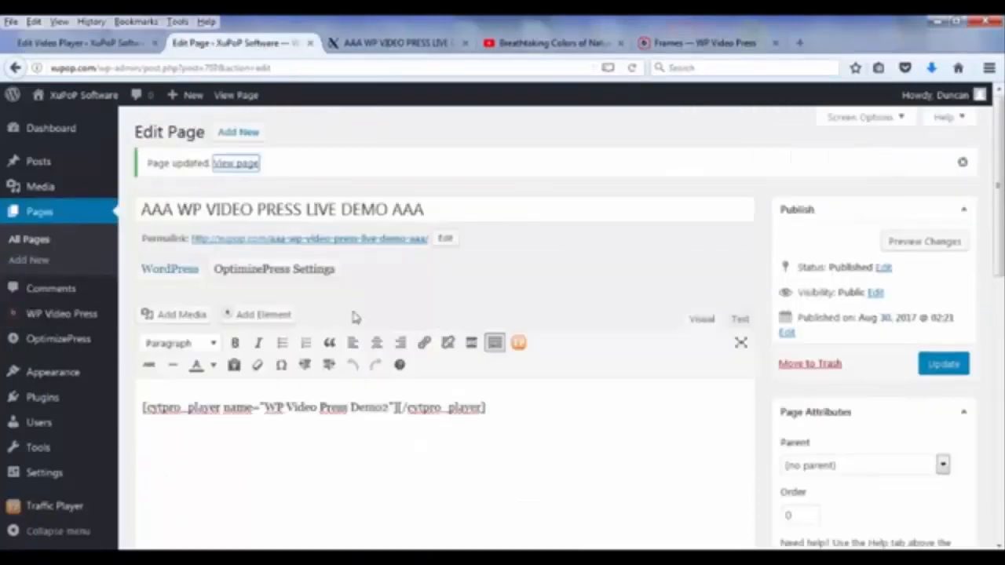
- Reload the live demo page, then play and pause the embedded YouTube video to check the player
left_click(379, 44)
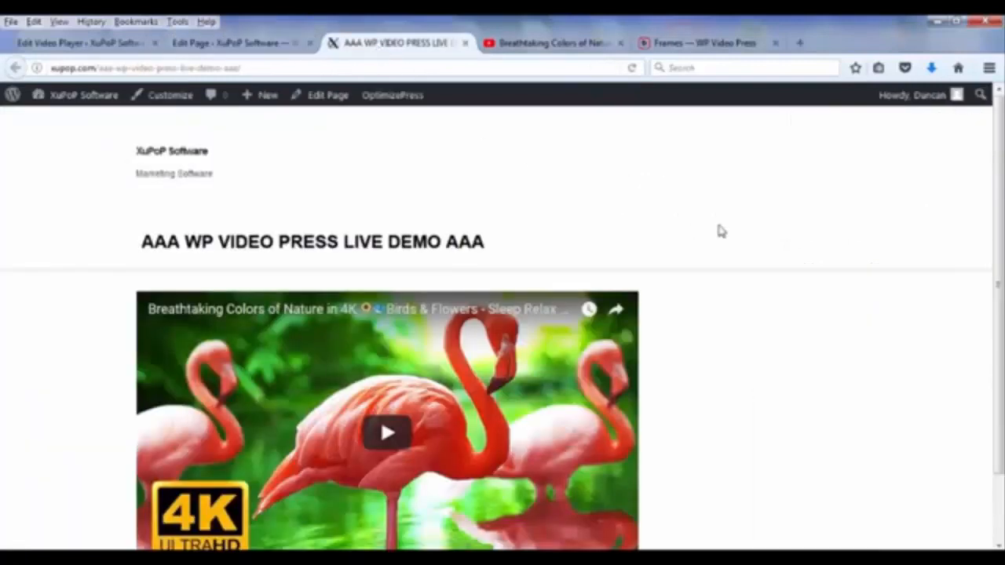
left_click(261, 68)
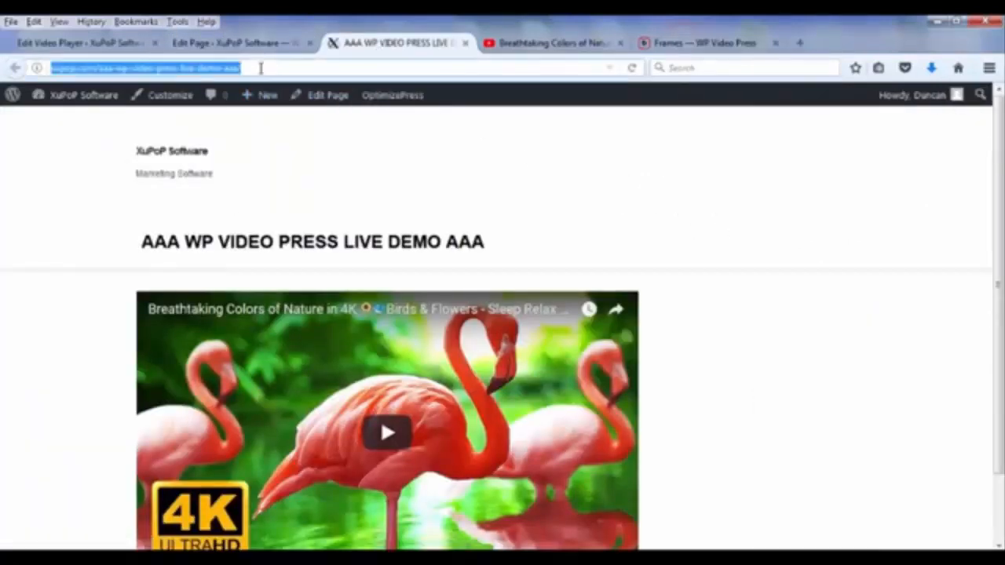
key("Return")
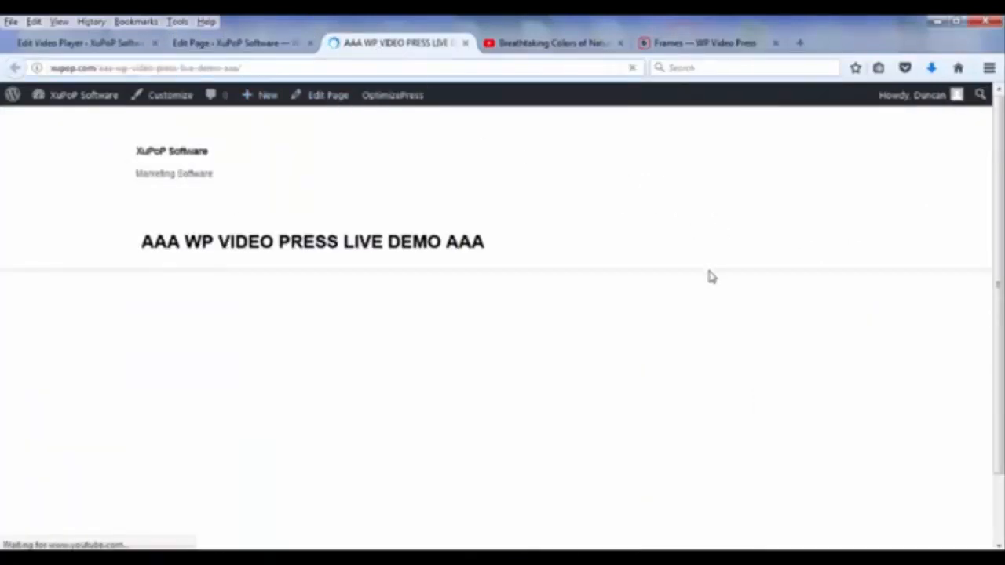
scroll(762, 217, "down", 2)
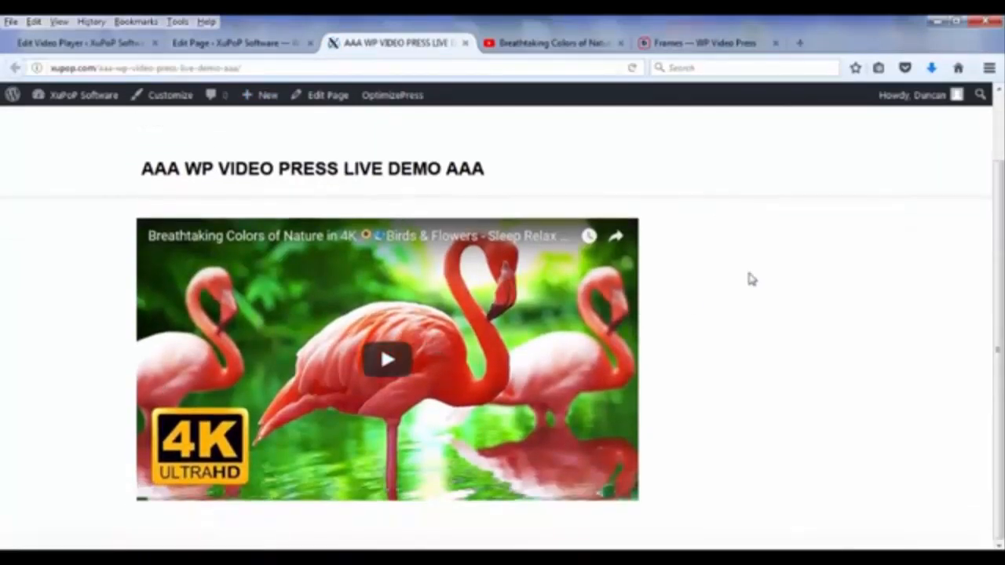
left_click(388, 361)
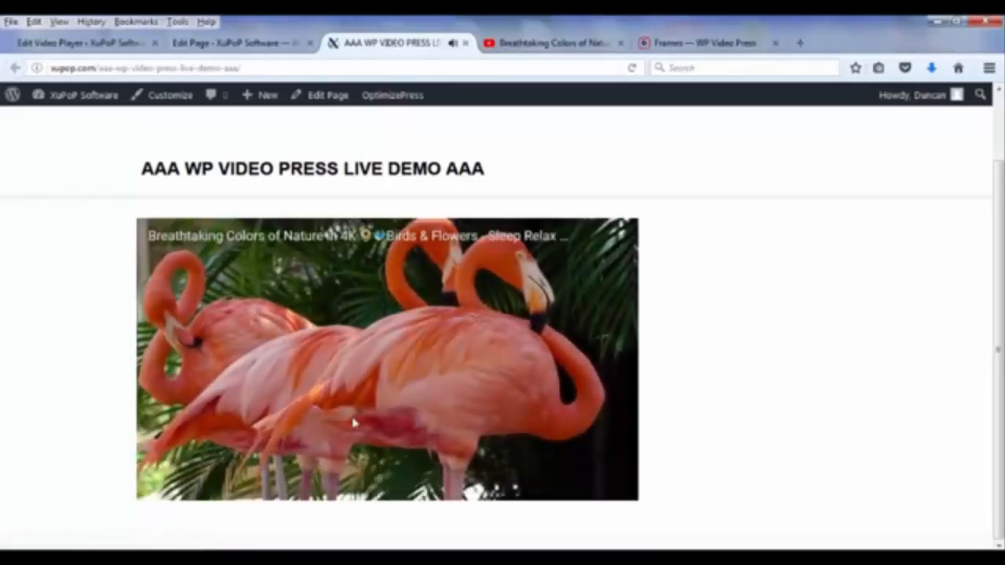
left_click(400, 383)
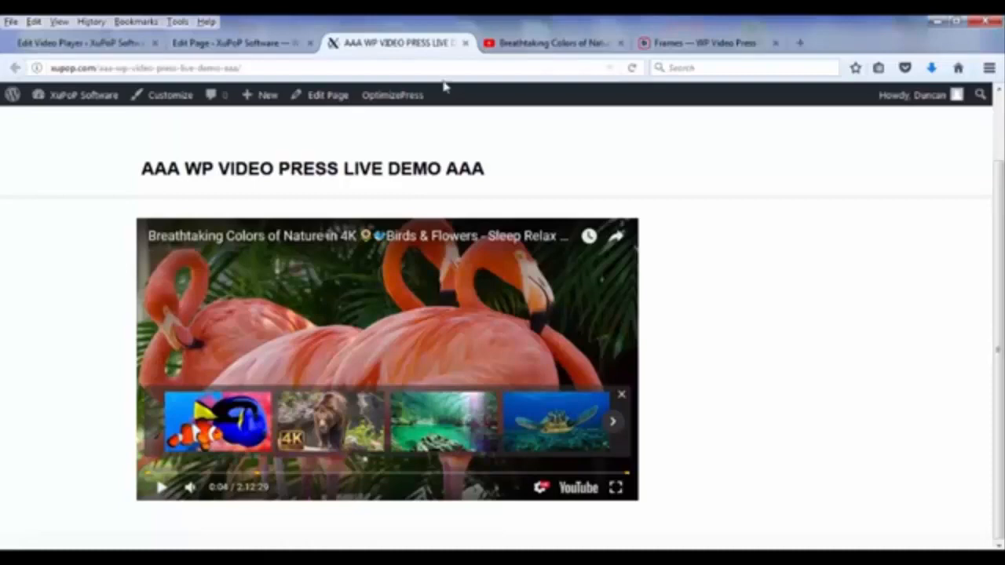
- Set the WP Video Press Demo2 player's width to 50 percent in its video options
left_click(249, 50)
left_click(102, 41)
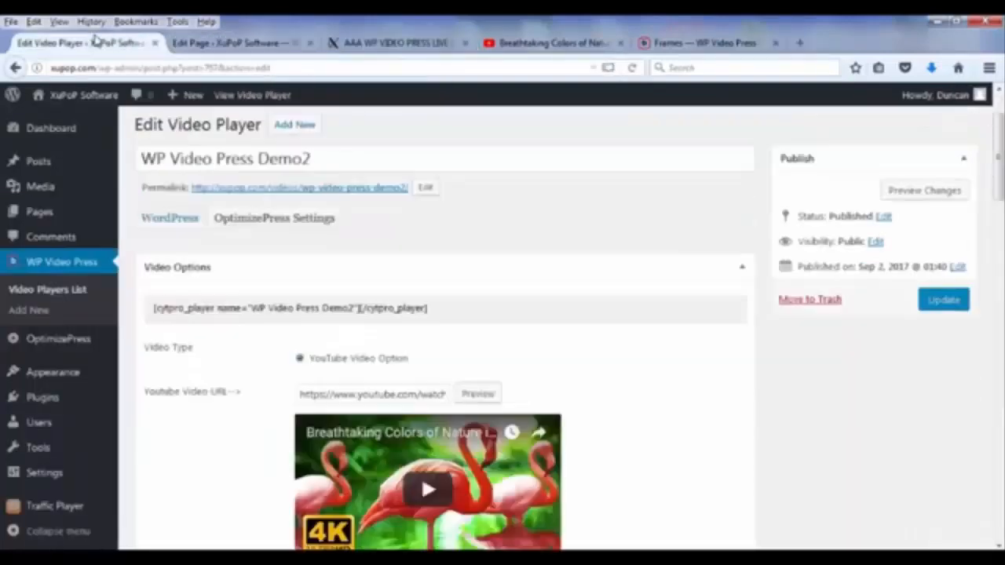
scroll(581, 251, "down", 6)
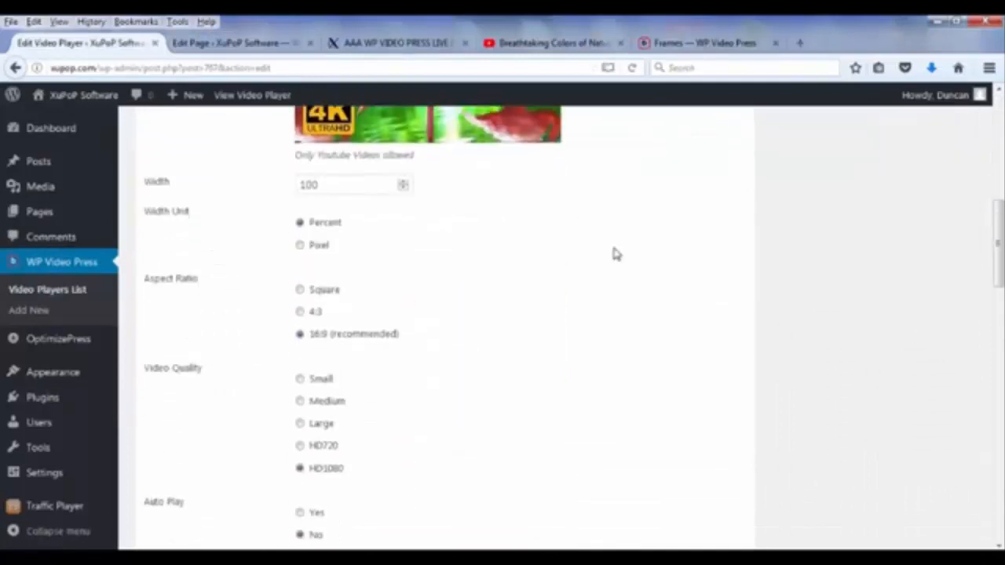
scroll(616, 254, "up", 2)
left_click_drag(330, 271, 191, 275)
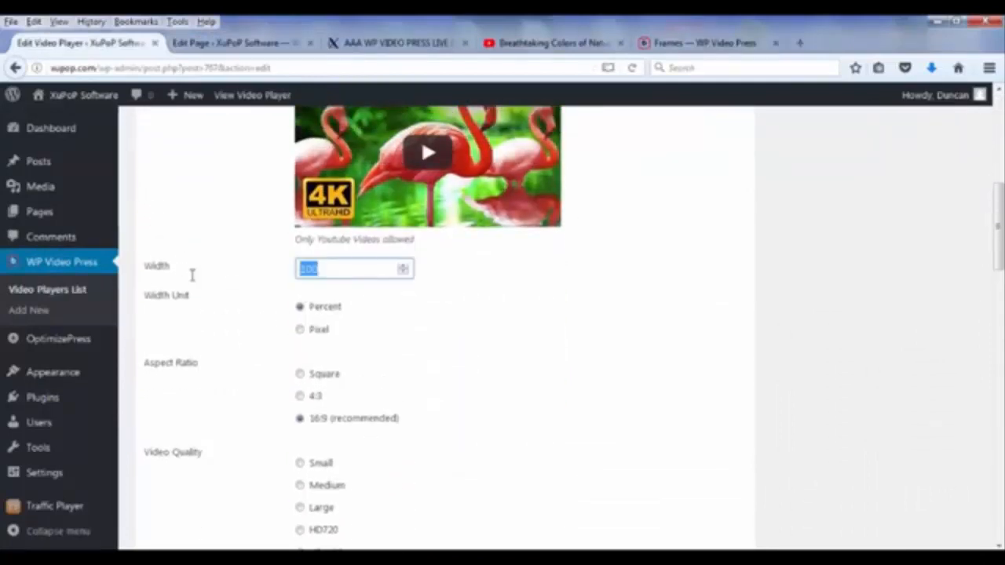
type("50")
left_click(394, 47)
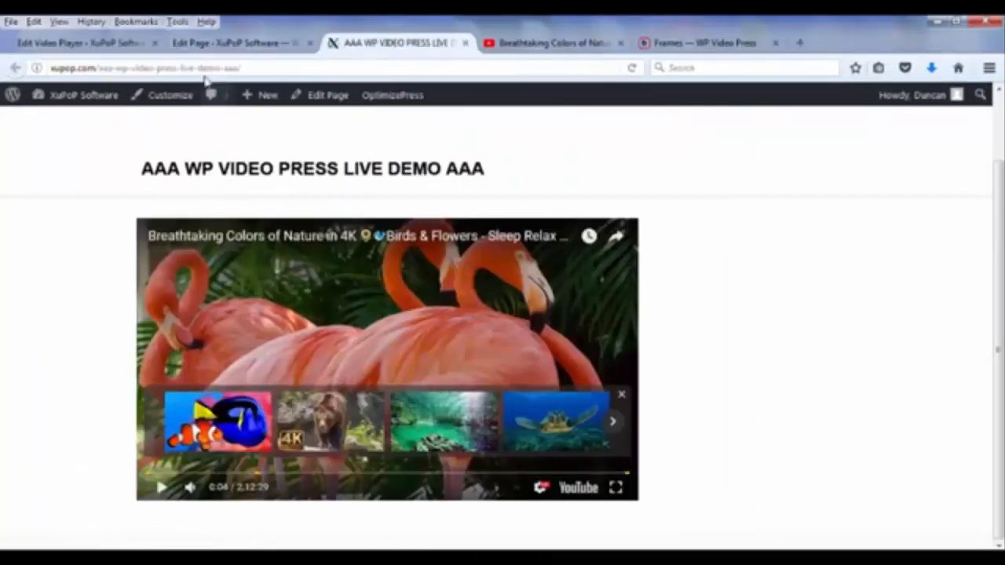
- Enable Auto Play and set Show Control and Show Related Videos to No for the player
left_click(111, 49)
scroll(443, 296, "down", 5)
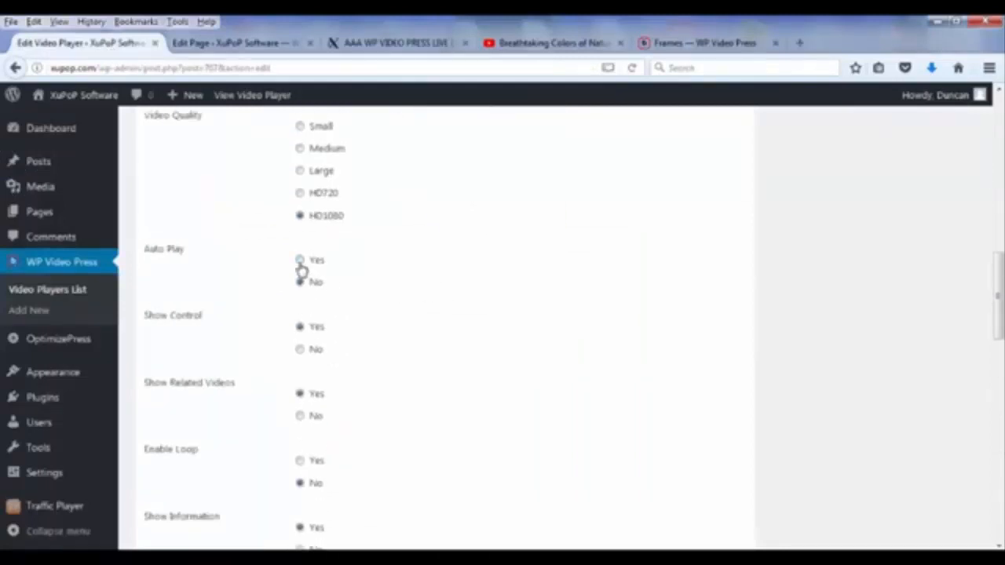
left_click(300, 262)
scroll(471, 298, "down", 1)
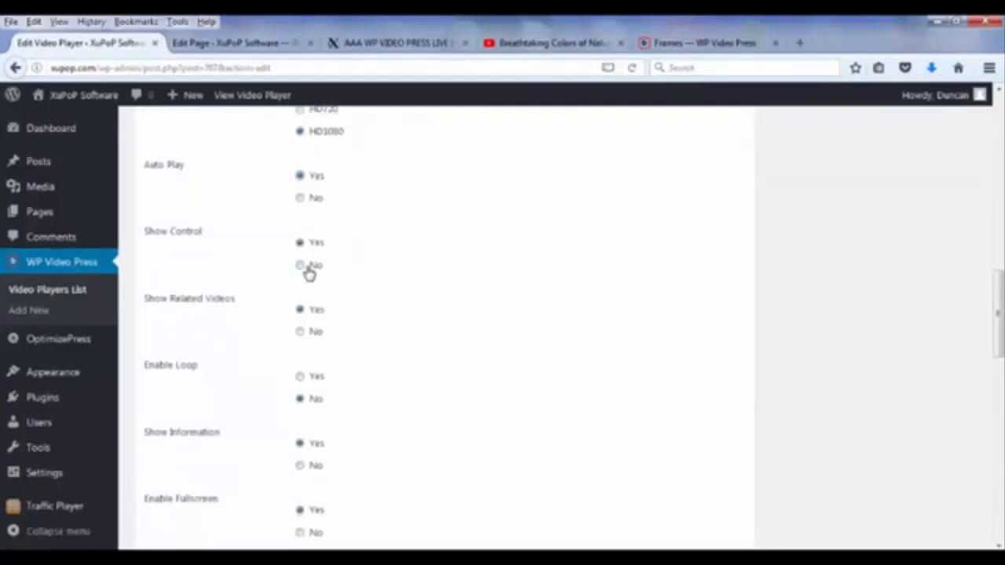
left_click(302, 267)
left_click(306, 335)
scroll(485, 280, "down", 1)
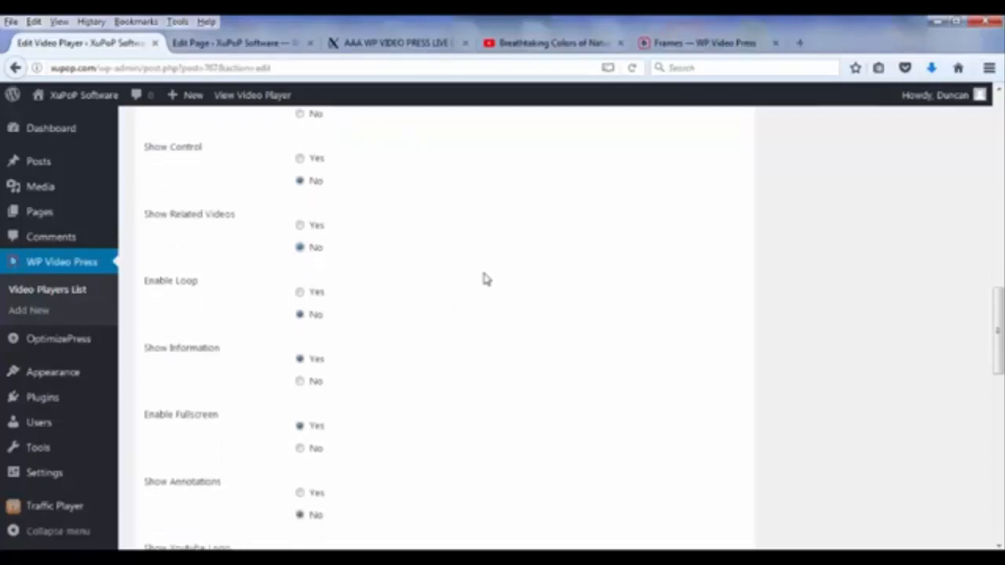
- Set Enable Fullscreen and Show Youtube Logo to No and update the video player
scroll(485, 281, "down", 1)
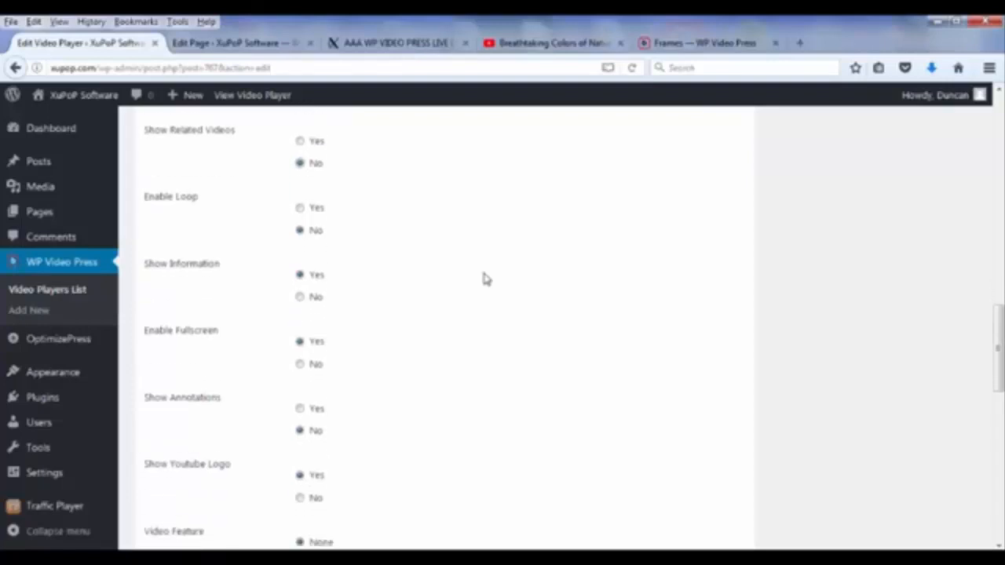
scroll(369, 330, "down", 1)
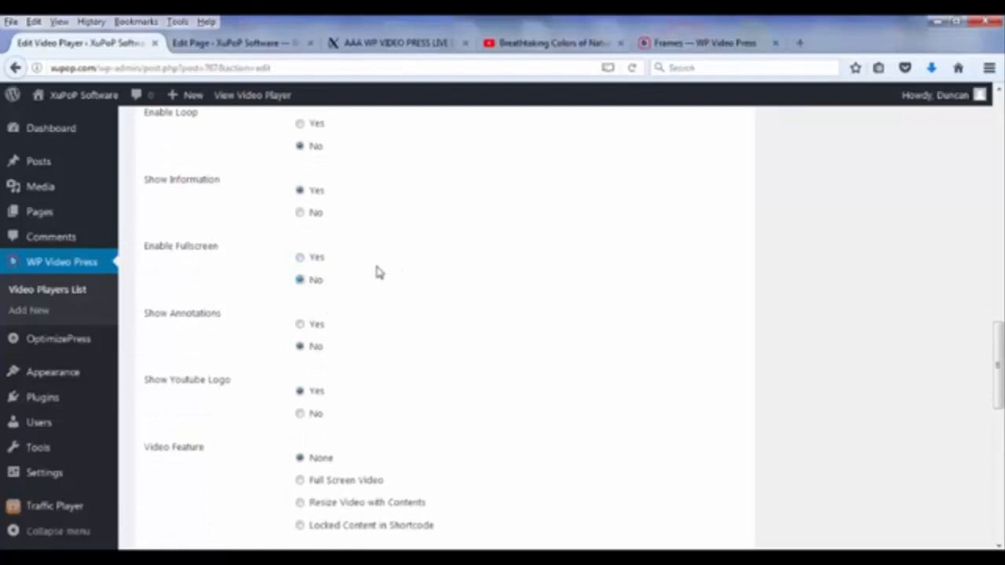
left_click(301, 414)
scroll(628, 335, "up", 10)
scroll(627, 335, "down", 5)
scroll(628, 336, "up", 9)
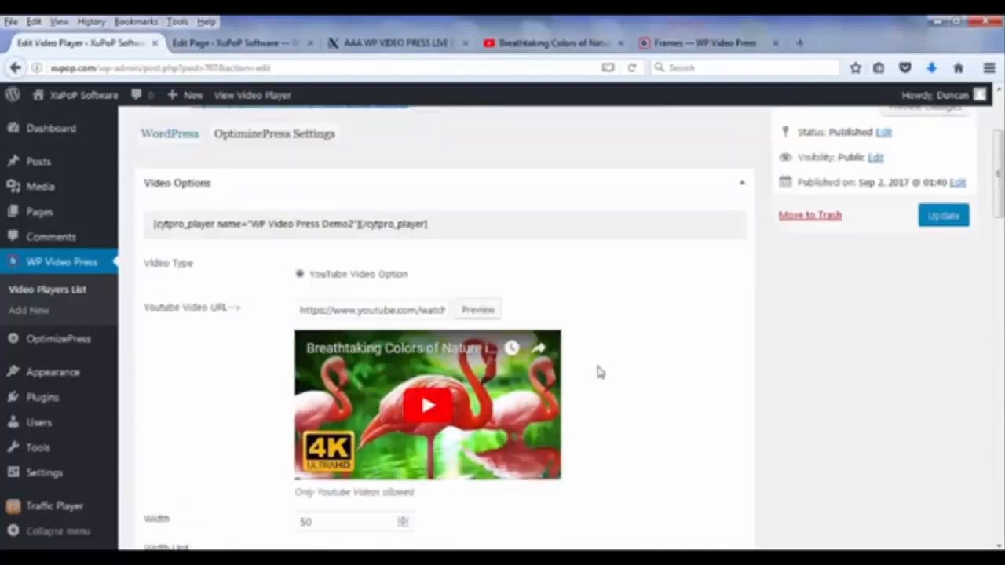
left_click(944, 222)
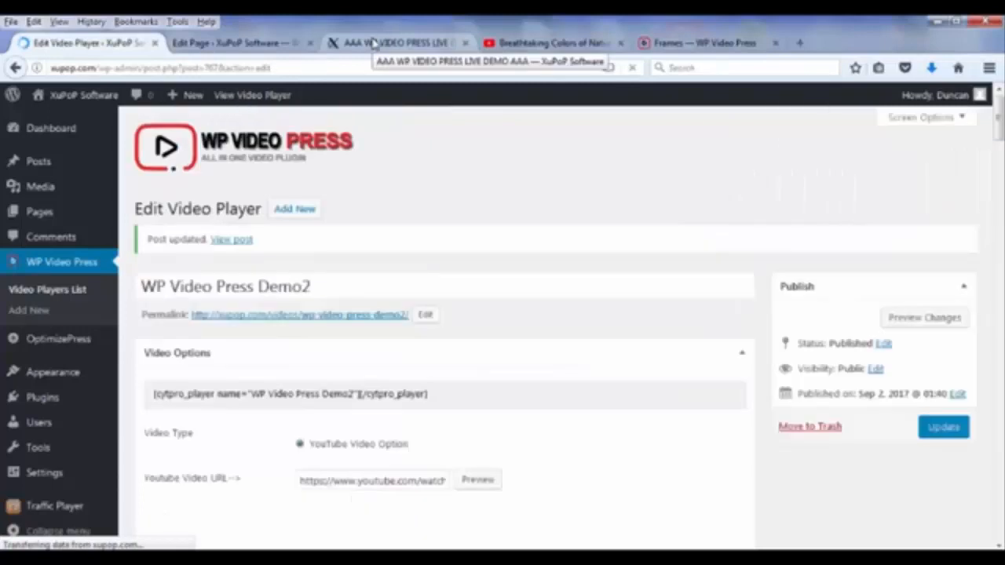
- Reload the live demo page and check autoplay, pausing and resuming of the video without player controls
left_click(380, 44)
left_click(261, 69)
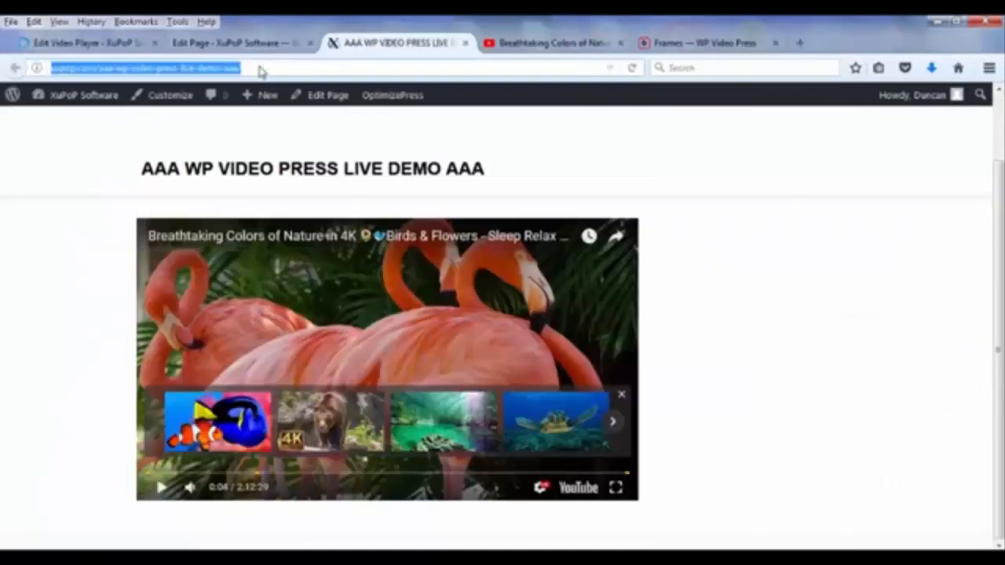
key("Return")
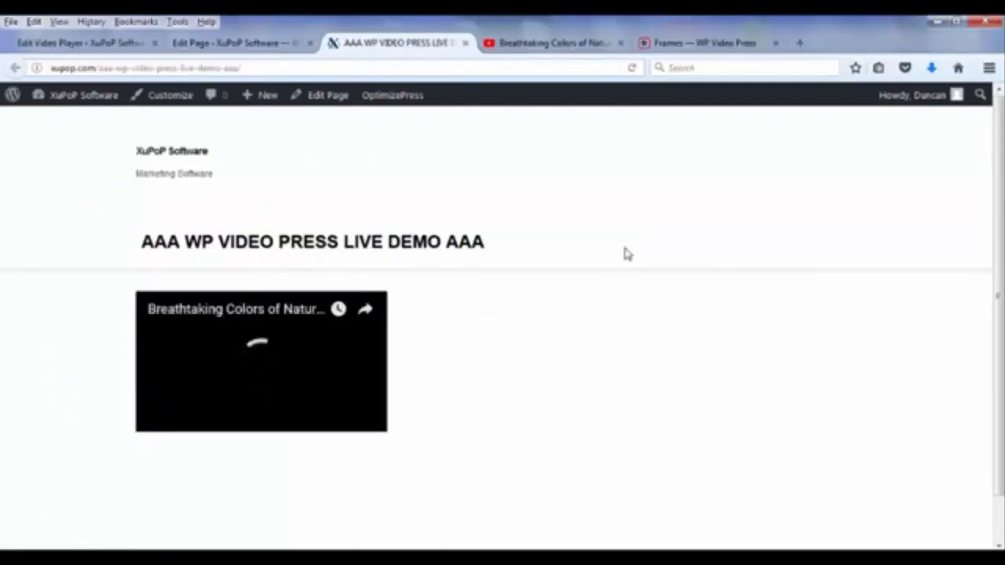
left_click(105, 43)
scroll(424, 361, "down", 3)
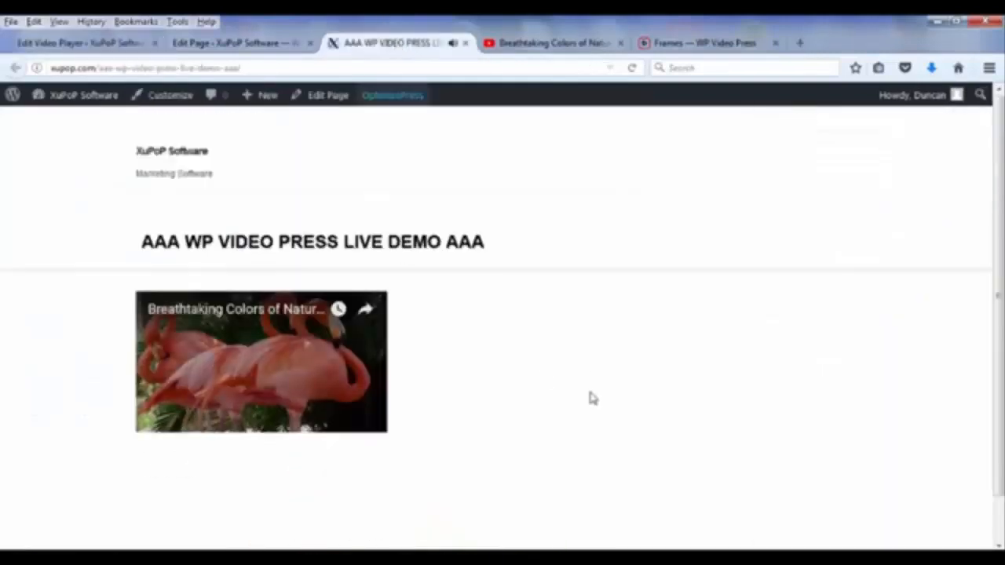
left_click(393, 42)
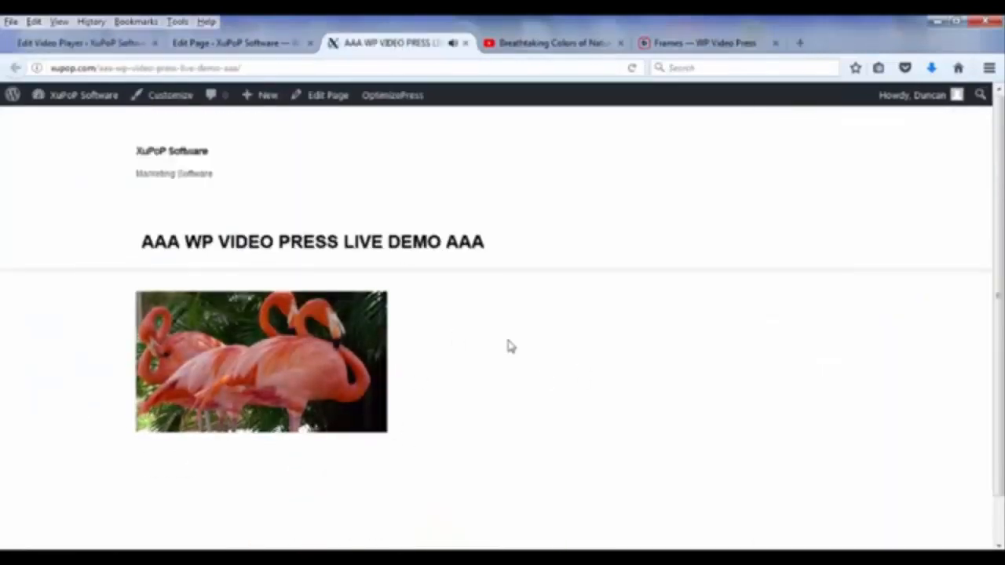
left_click(267, 384)
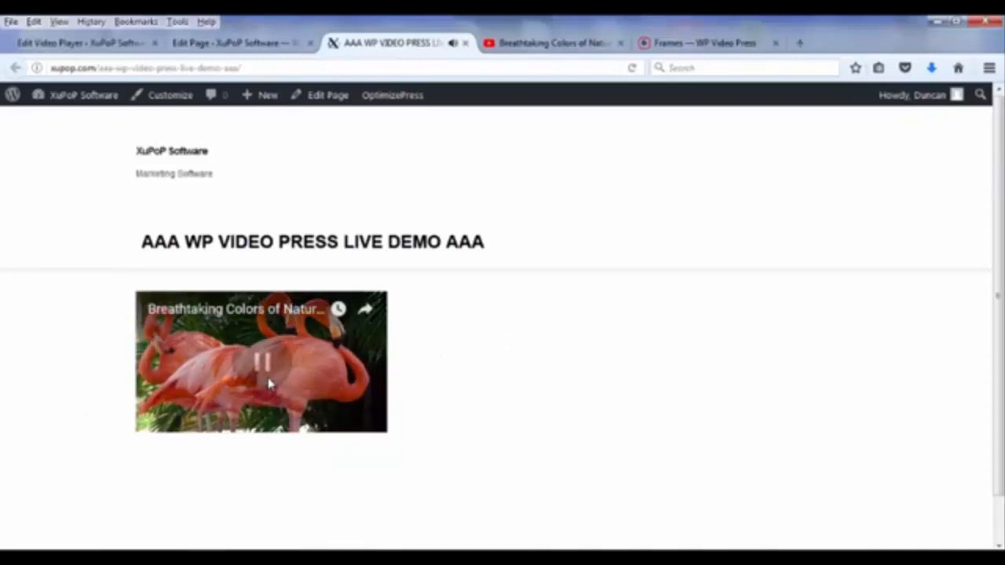
left_click(269, 367)
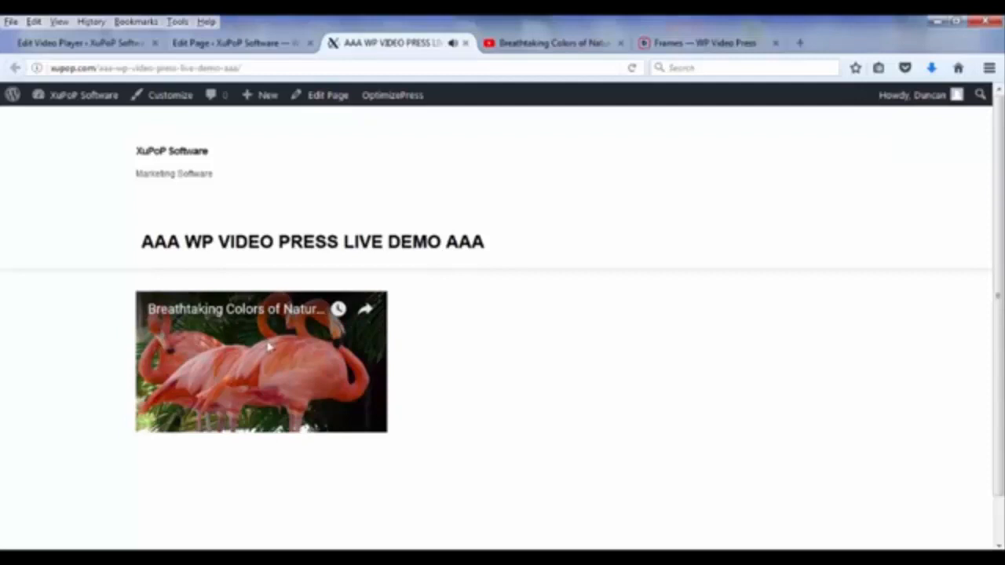
left_click(276, 365)
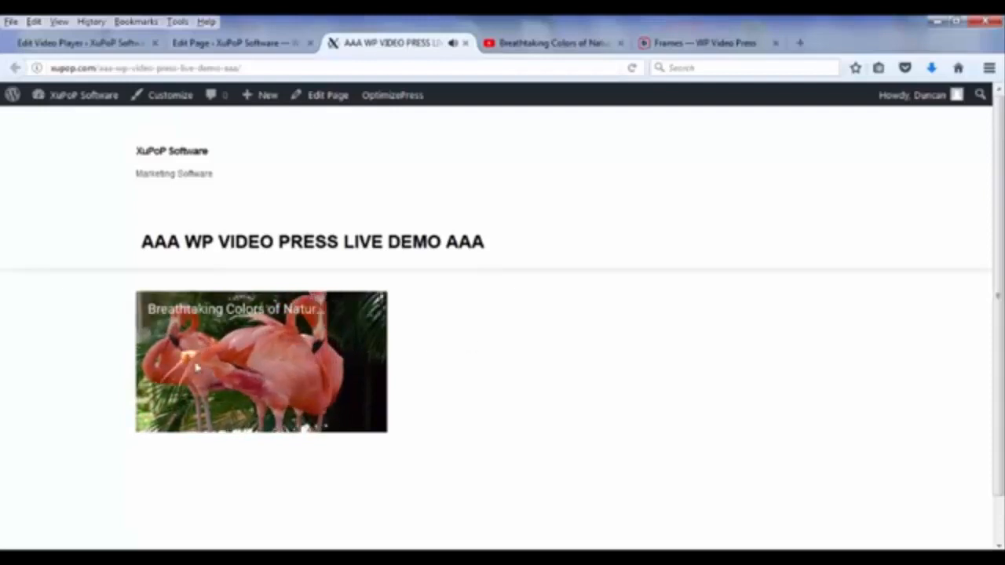
left_click(344, 361)
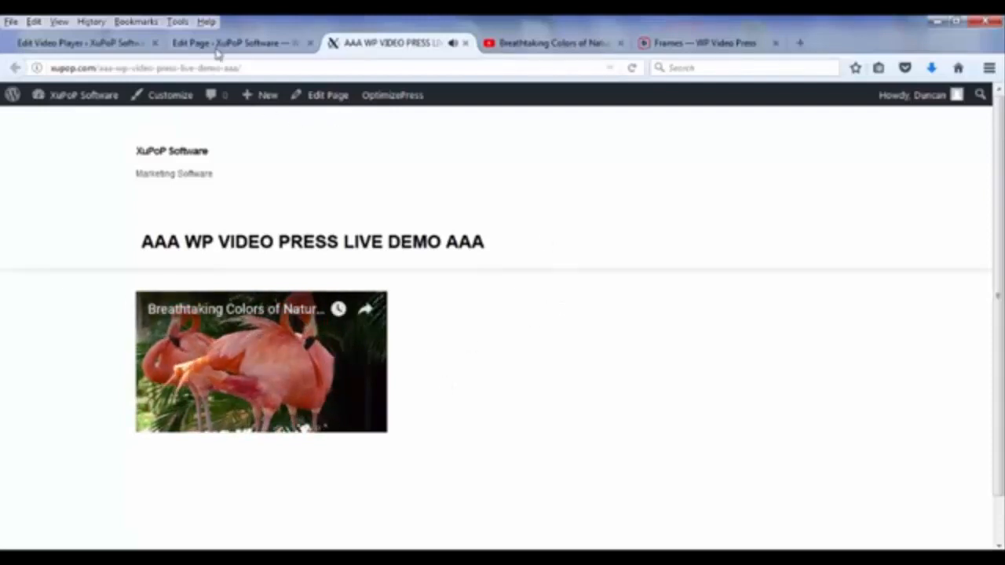
- Change the player's width to 640 with Pixel as the width unit and update the video player
left_click(92, 46)
scroll(531, 217, "down", 5)
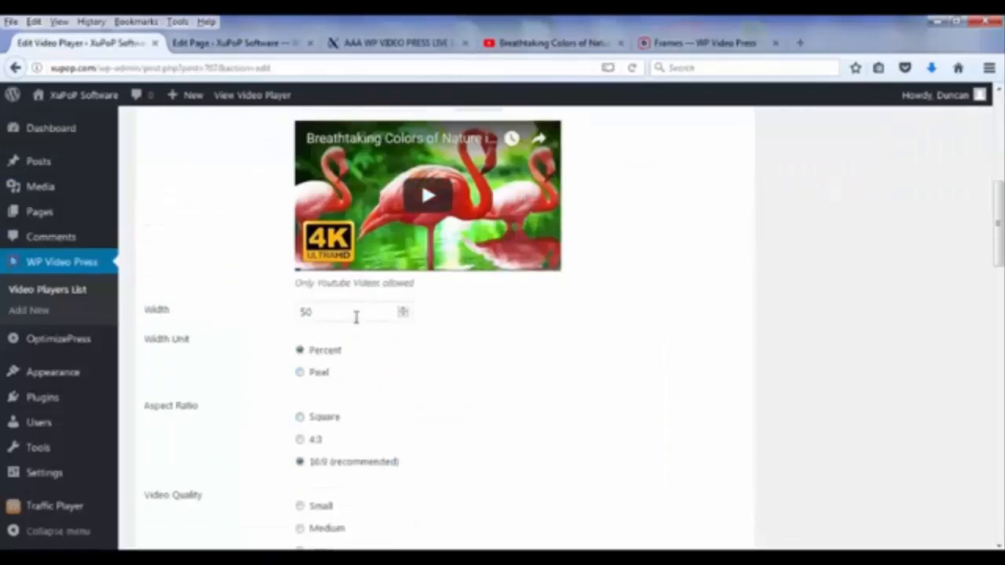
left_click(316, 373)
left_click_drag(351, 314, 188, 323)
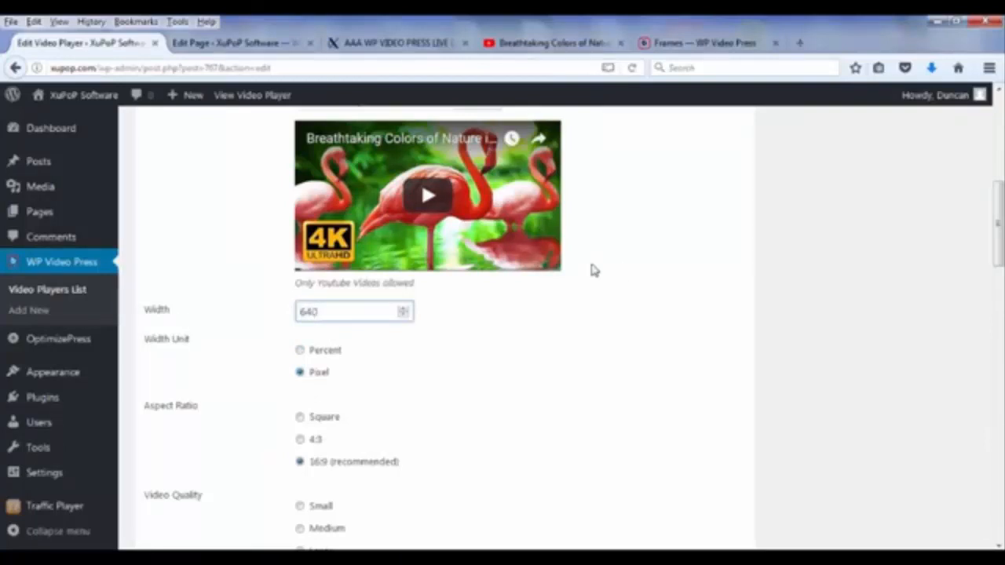
scroll(862, 257, "up", 10)
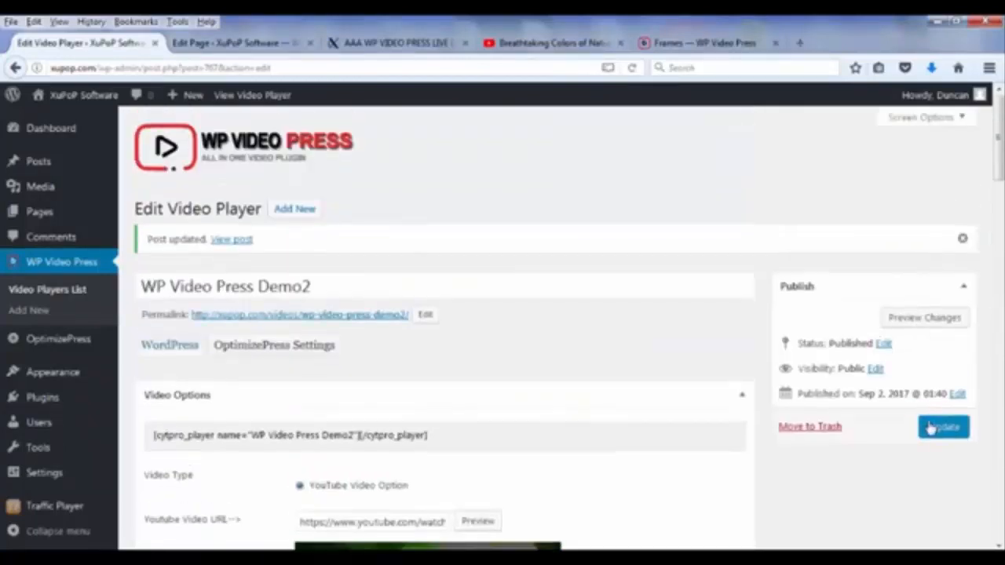
left_click(945, 427)
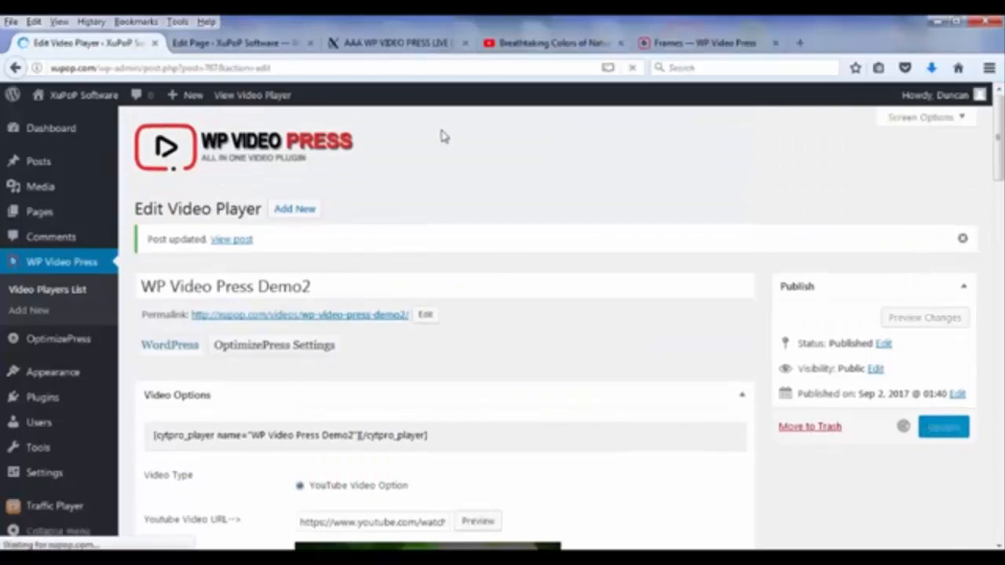
- Reload the live demo page and examine the embedded video at its pixel-based width
left_click(373, 43)
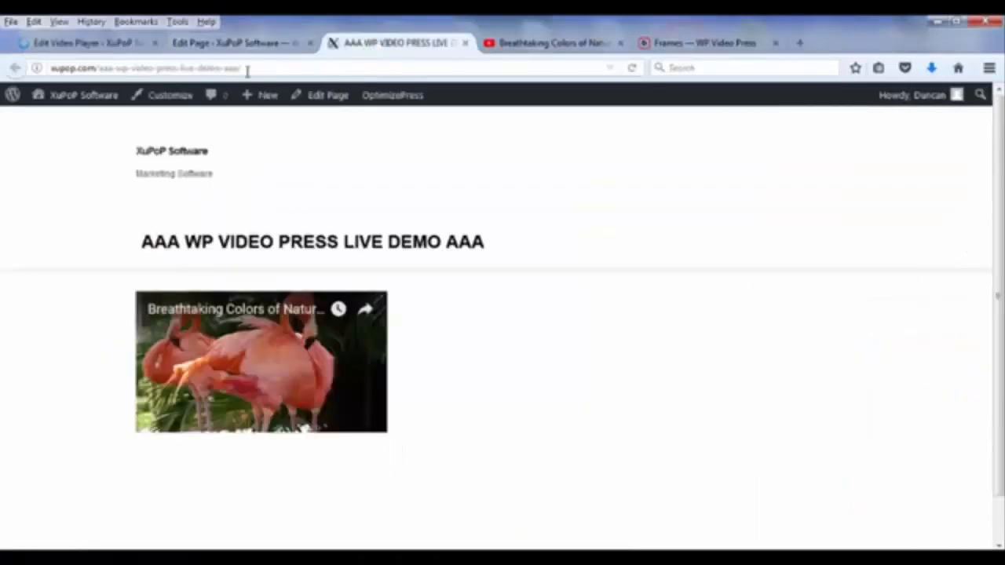
left_click(259, 67)
key("Return")
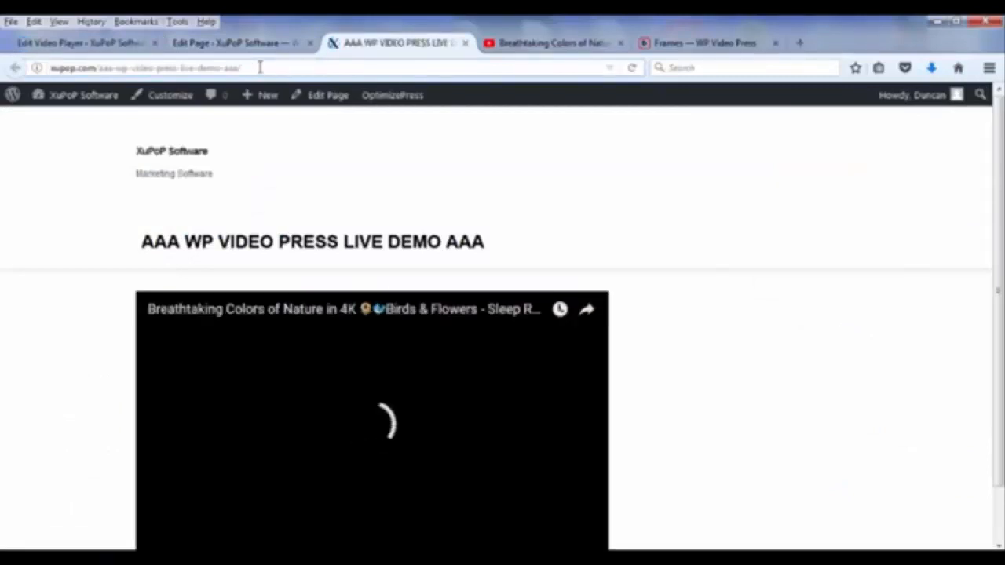
scroll(901, 245, "down", 1)
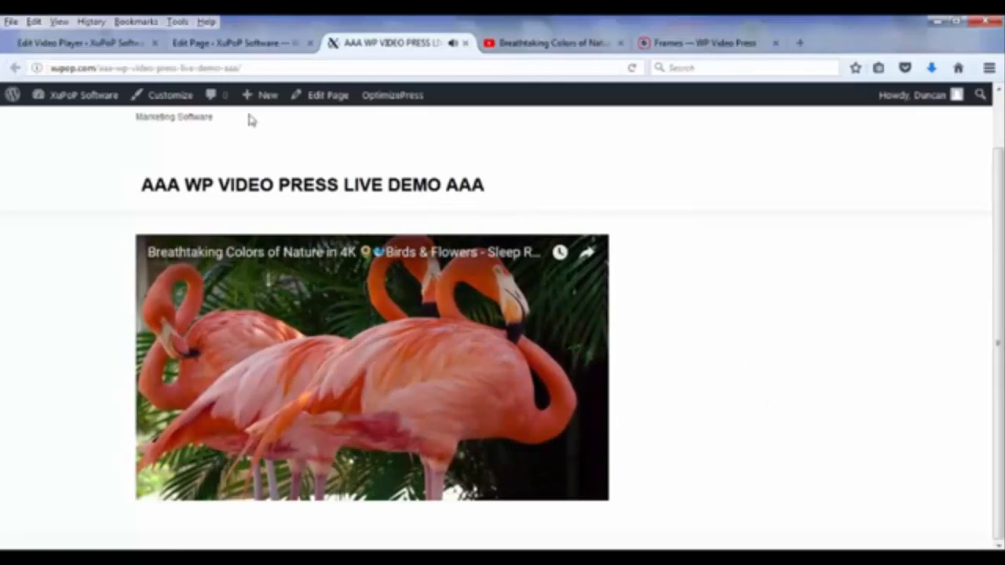
left_click(83, 43)
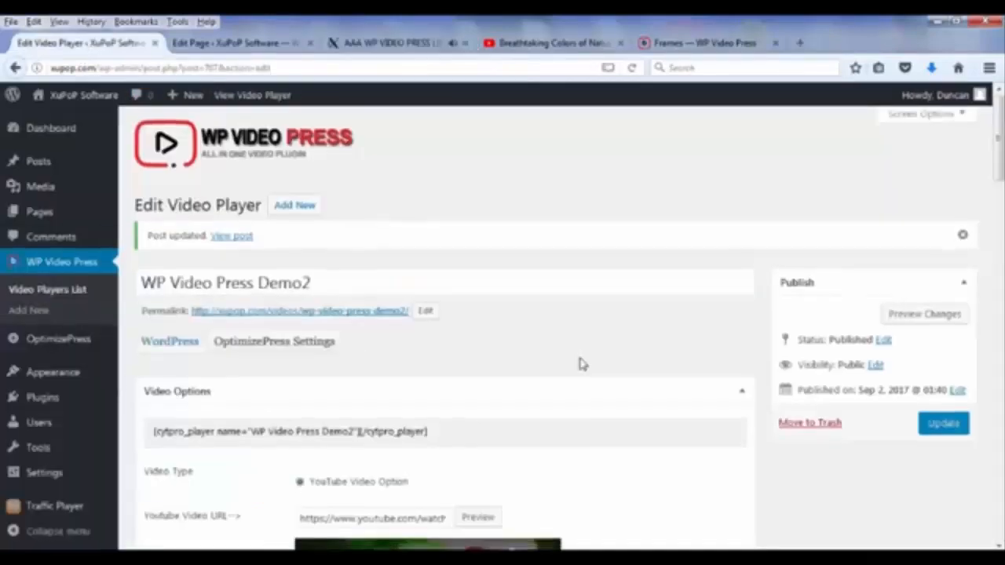
scroll(579, 361, "down", 6)
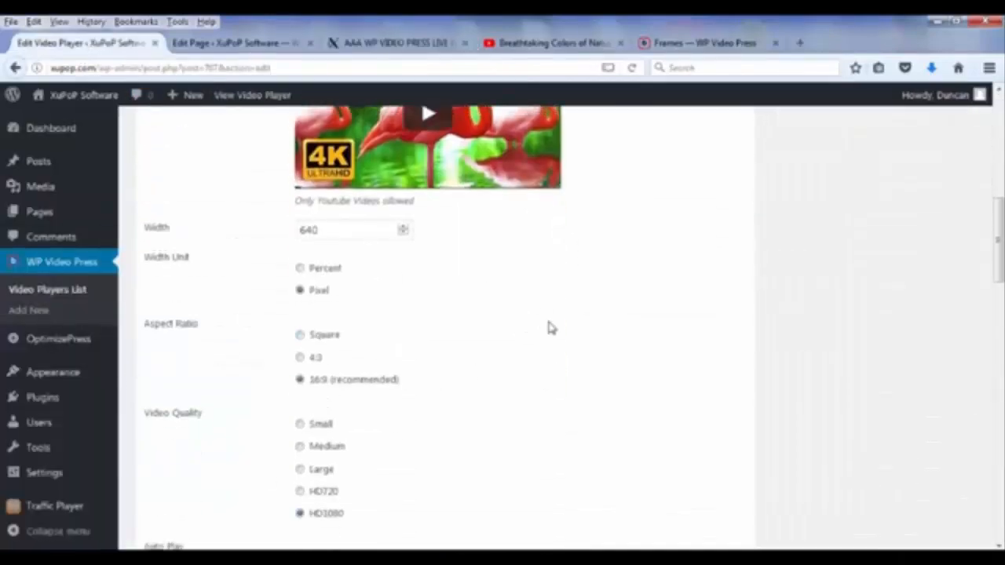
scroll(510, 353, "up", 3)
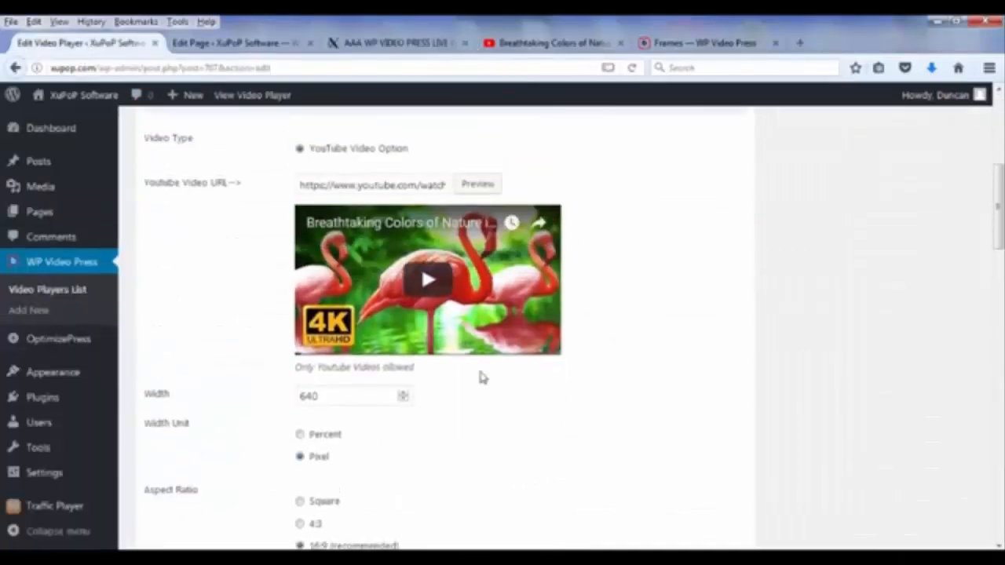
left_click(388, 46)
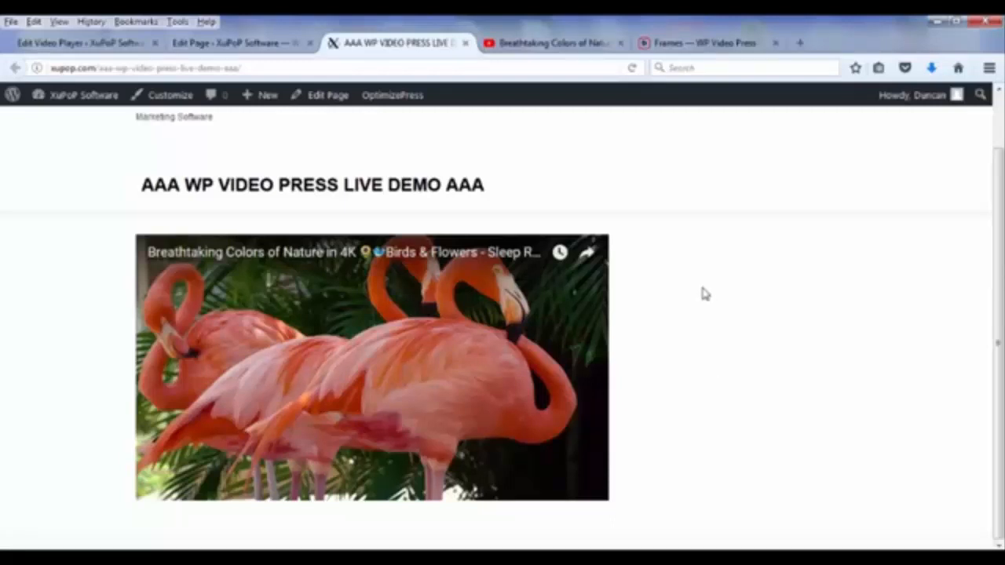
left_click(115, 44)
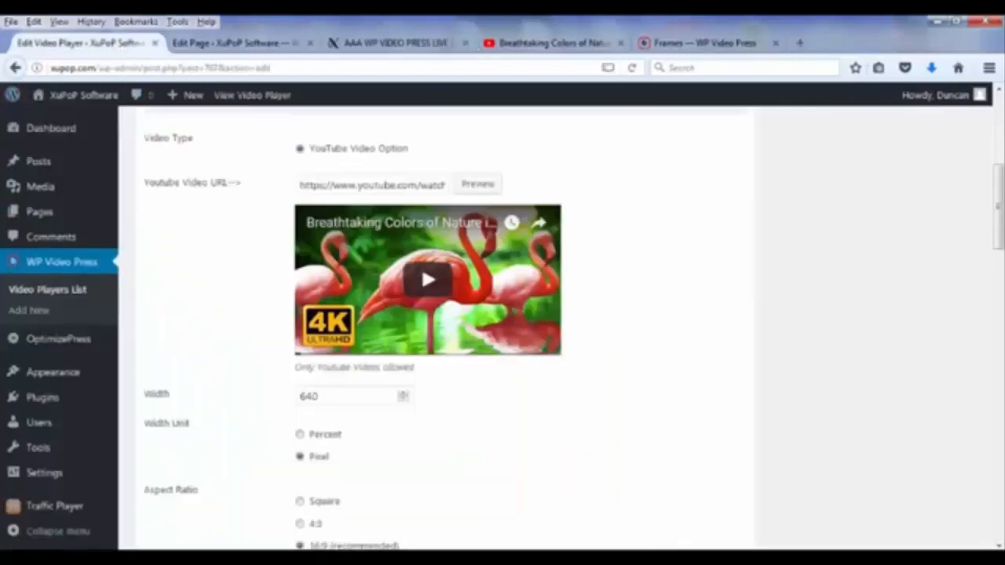
- Open the YouTube video "The Best 4K Aquarium for Relaxation", pause it and copy its page URL
left_click(542, 43)
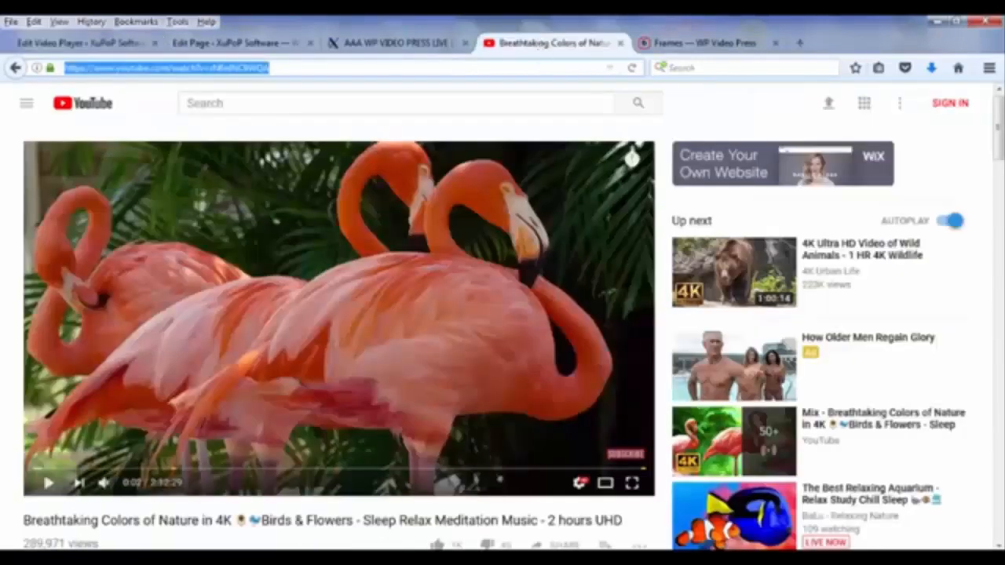
scroll(829, 455, "down", 3)
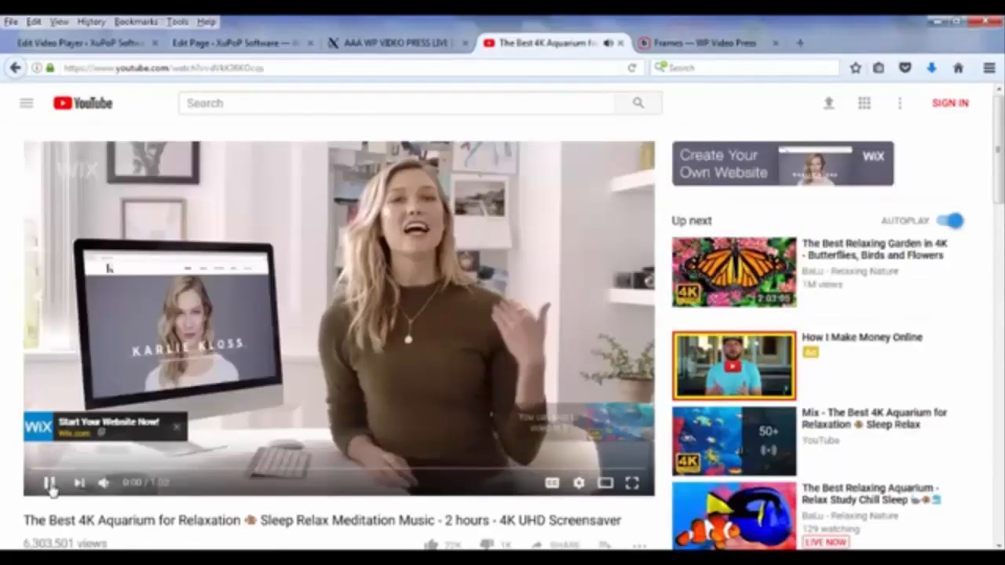
left_click(52, 489)
left_click(221, 68)
right_click(221, 71)
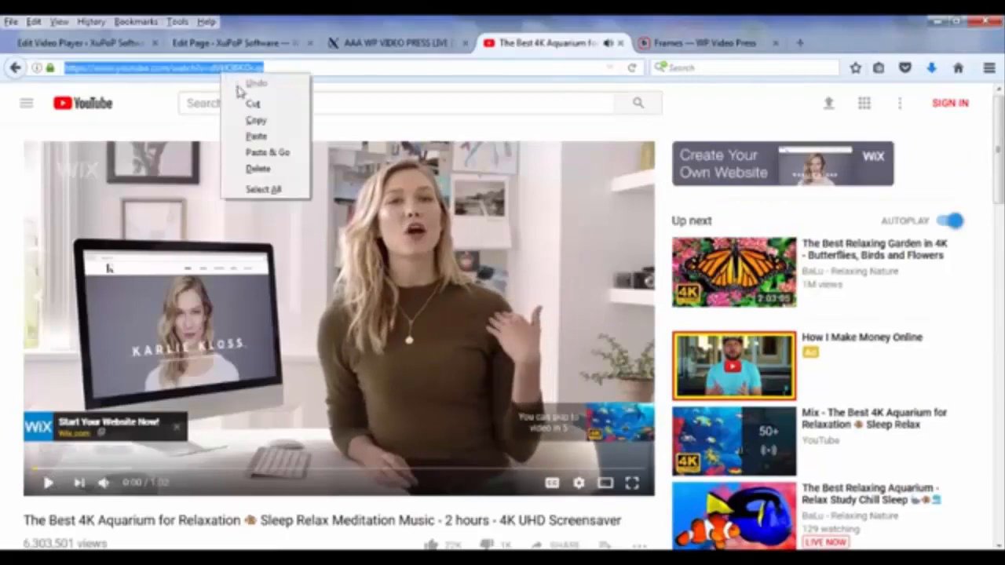
left_click(265, 124)
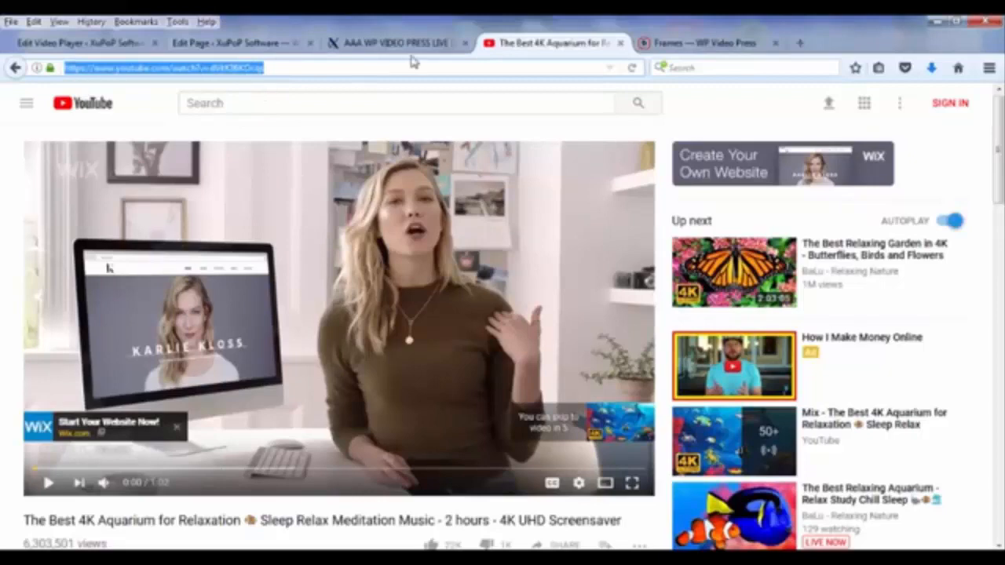
- Replace the player's Youtube Video URL with the copied aquarium video link, preview it and update the video player
left_click(83, 44)
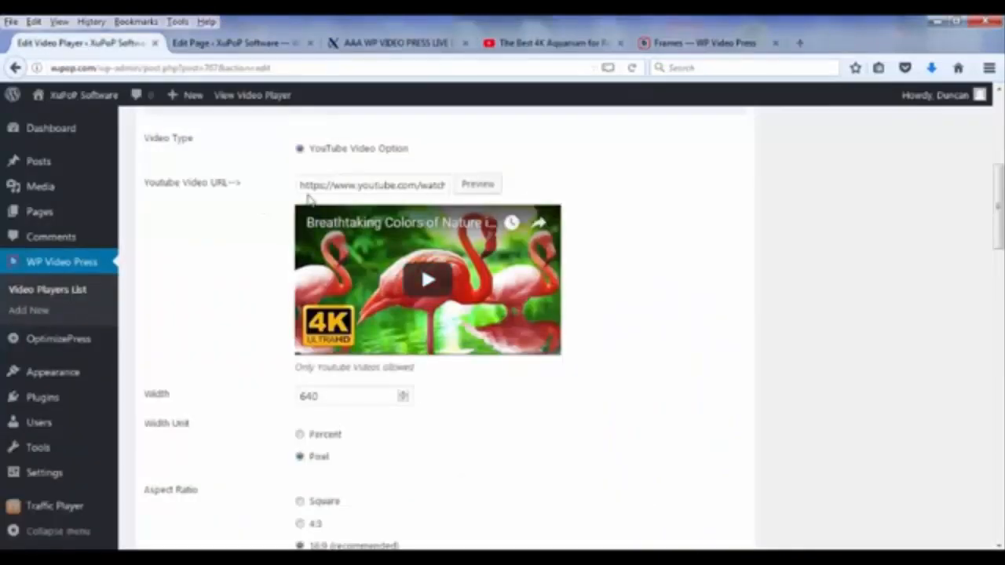
left_click_drag(299, 186, 613, 188)
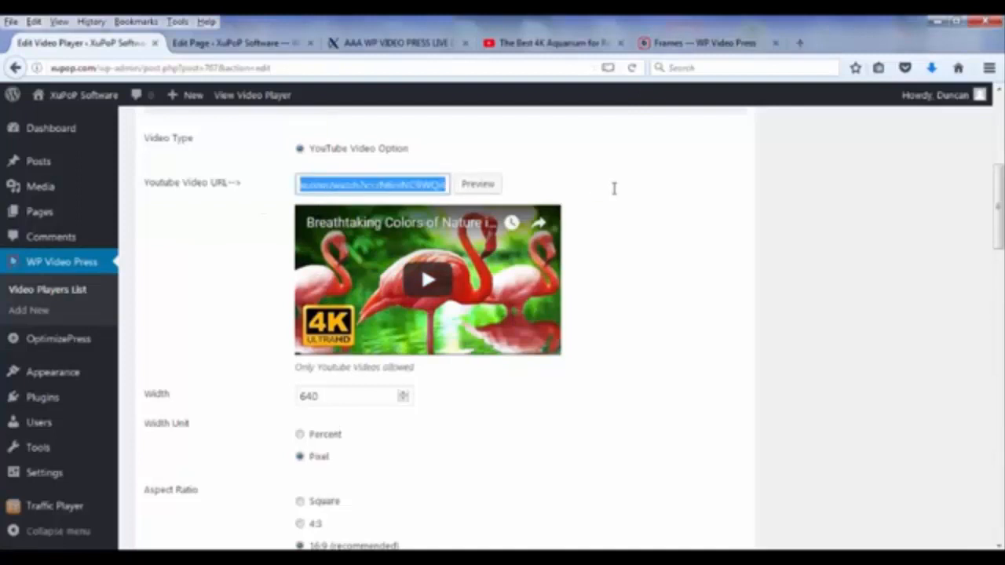
key("ctrl+v")
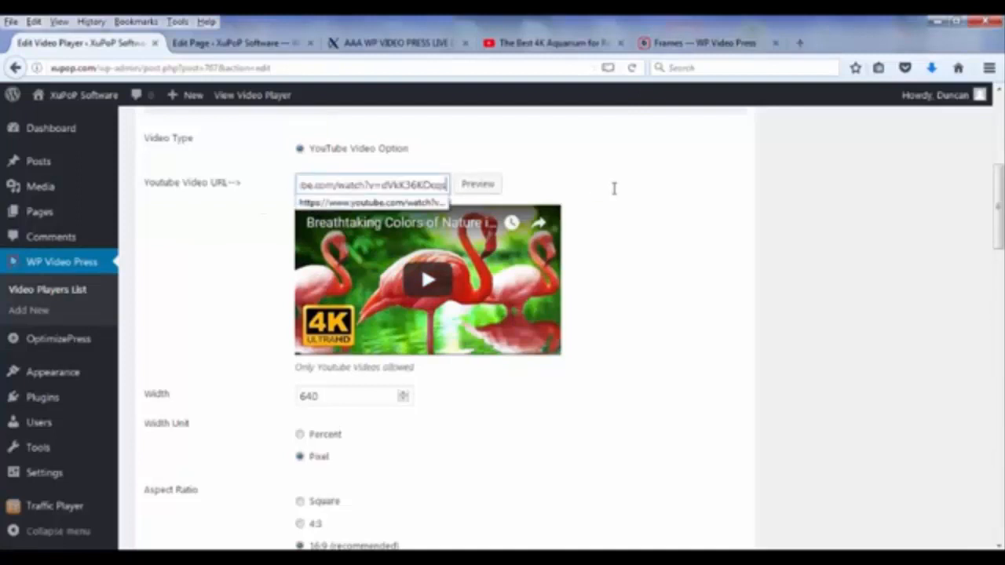
left_click(478, 185)
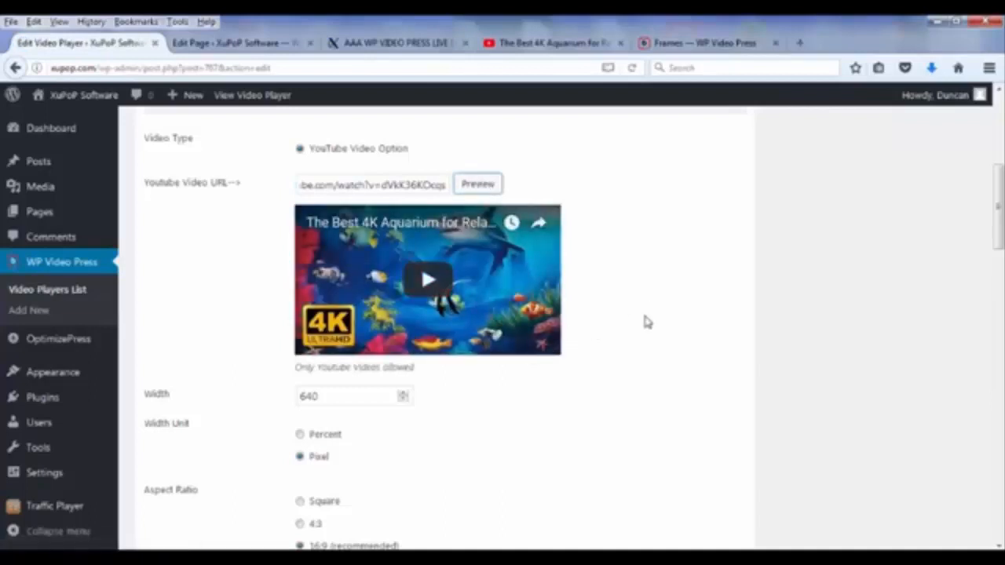
scroll(864, 369, "up", 5)
left_click(950, 433)
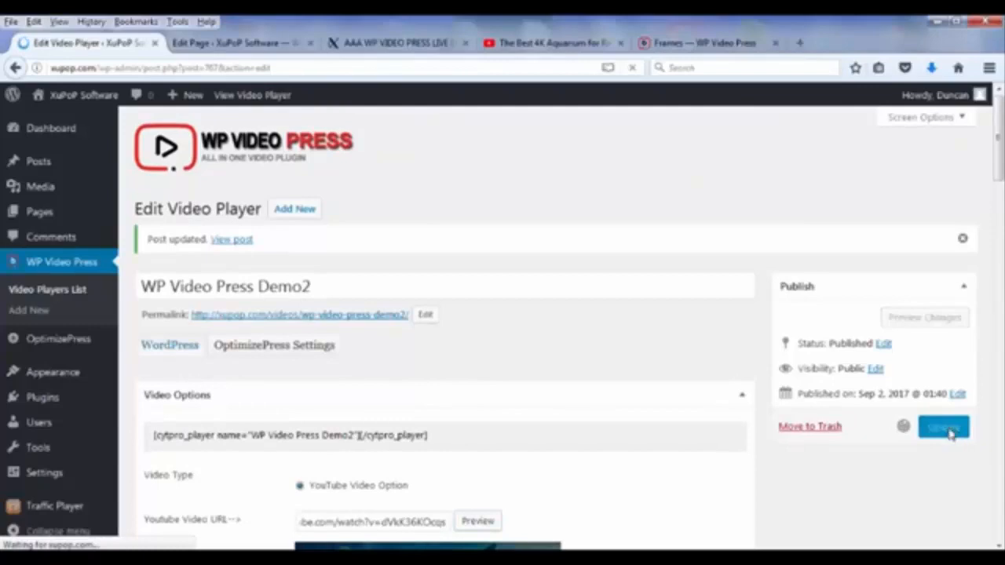
- Reload the live demo page, watch the embedded aquarium video play and pause it
left_click(393, 43)
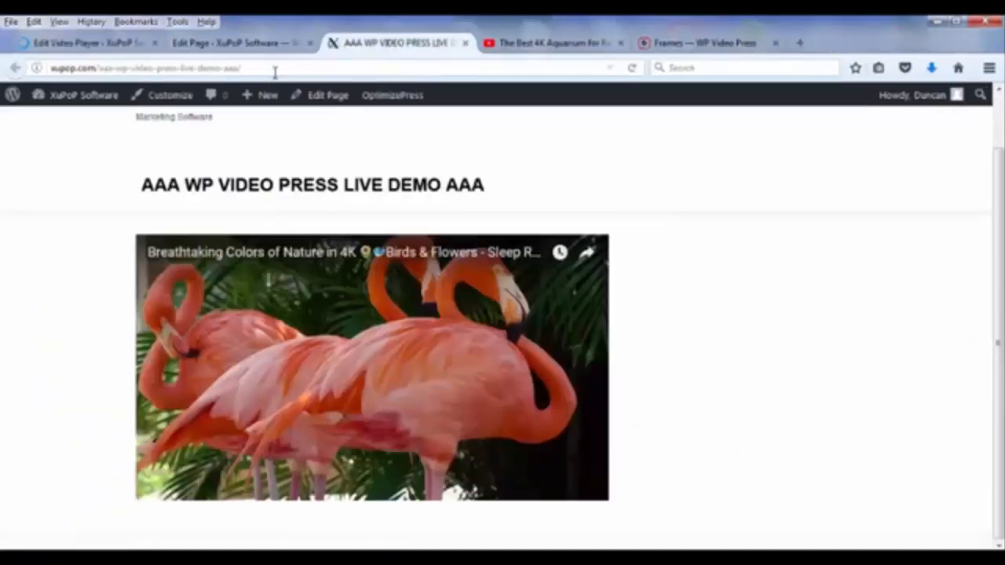
left_click(271, 72)
key("Return")
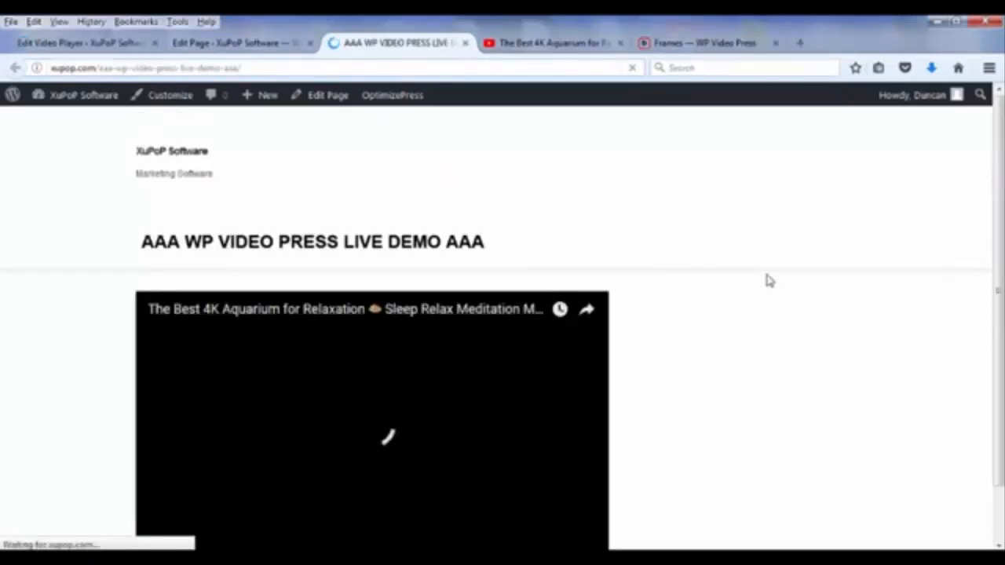
scroll(769, 280, "down", 2)
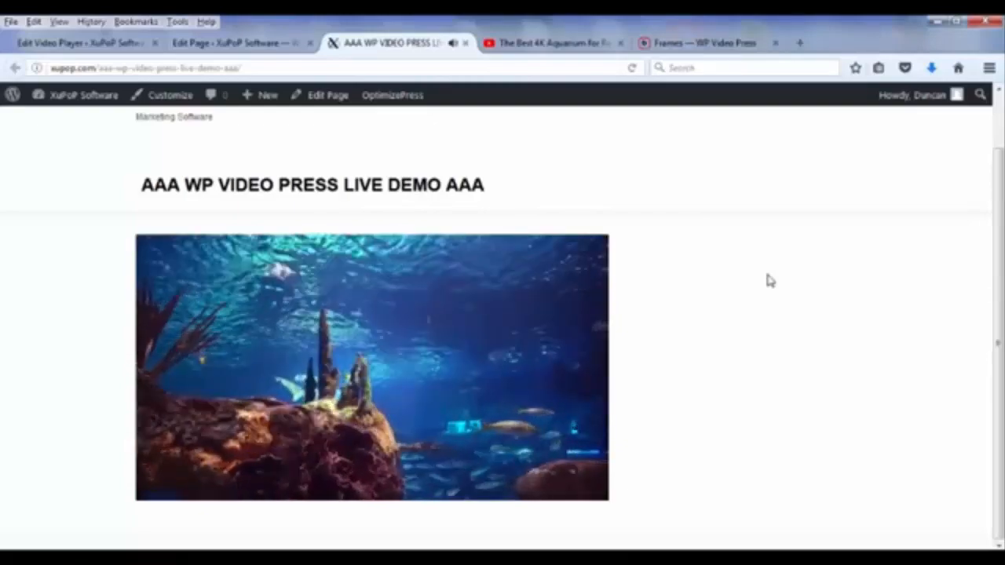
left_click(414, 365)
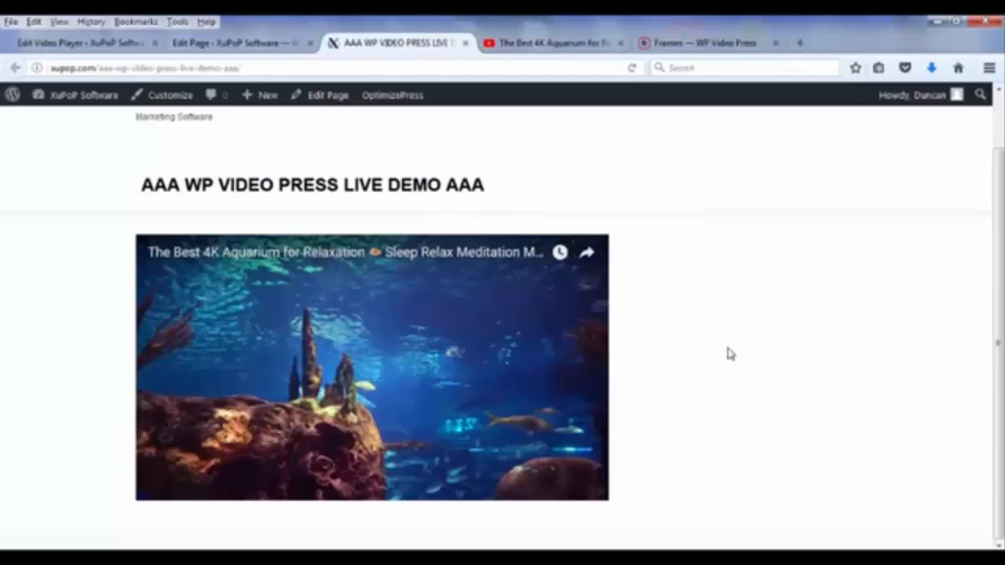
- Review the video player's settings from the shortcode and video URL down to the Video Feature and frame options
left_click(101, 43)
scroll(617, 292, "down", 4)
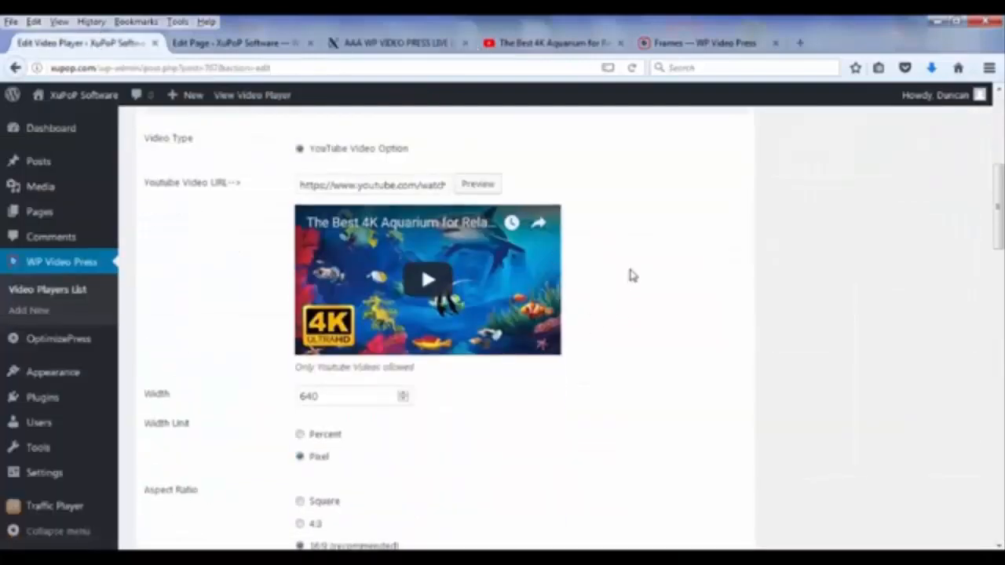
scroll(633, 275, "up", 1)
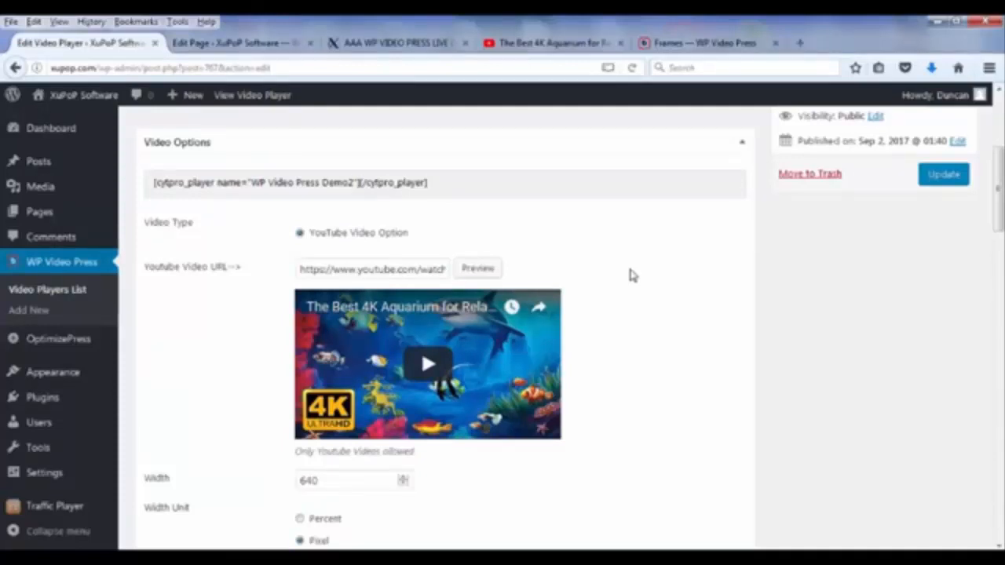
scroll(633, 275, "up", 2)
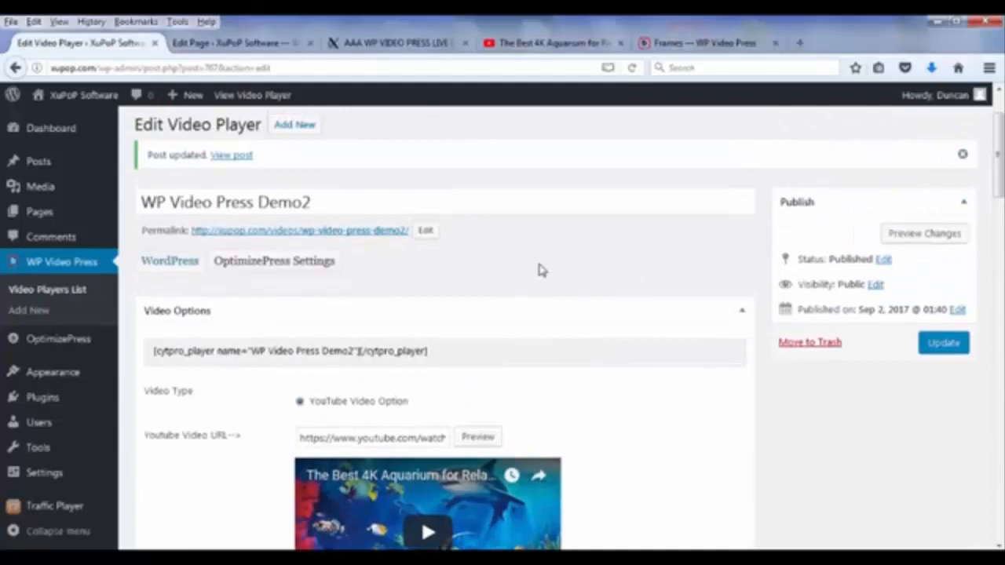
scroll(541, 270, "down", 1)
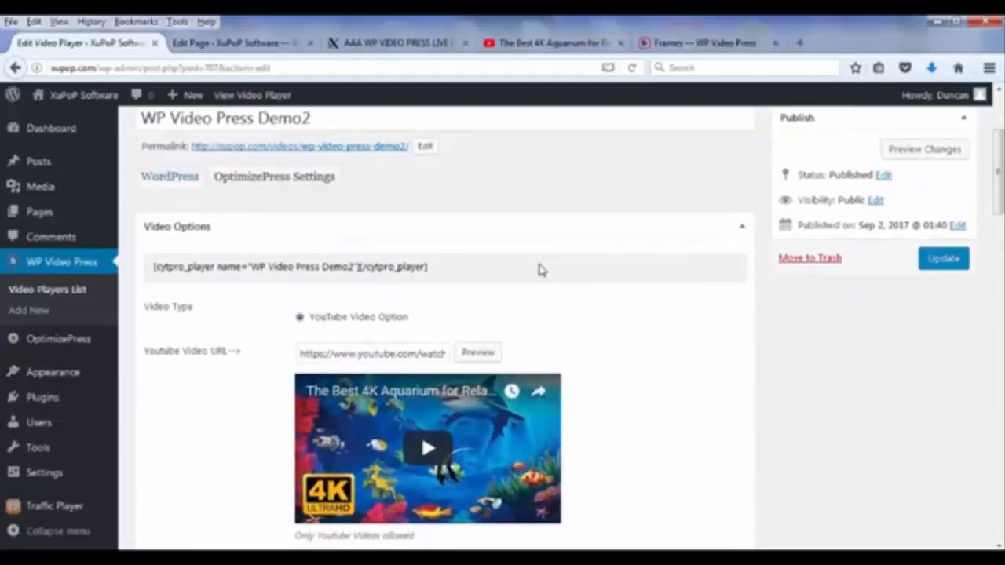
scroll(541, 269, "up", 1)
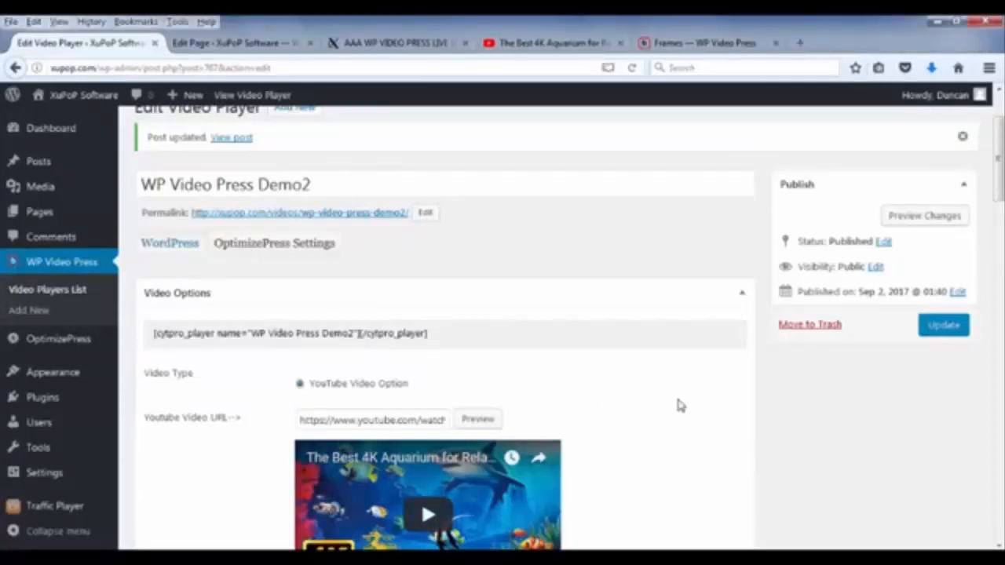
scroll(681, 405, "down", 3)
scroll(680, 405, "down", 1)
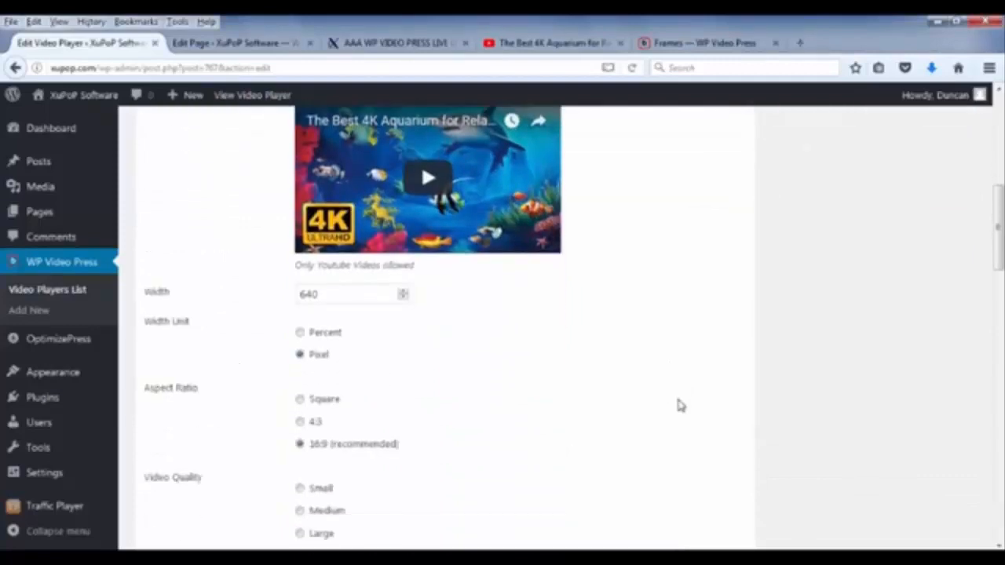
scroll(680, 402, "down", 3)
scroll(680, 402, "down", 5)
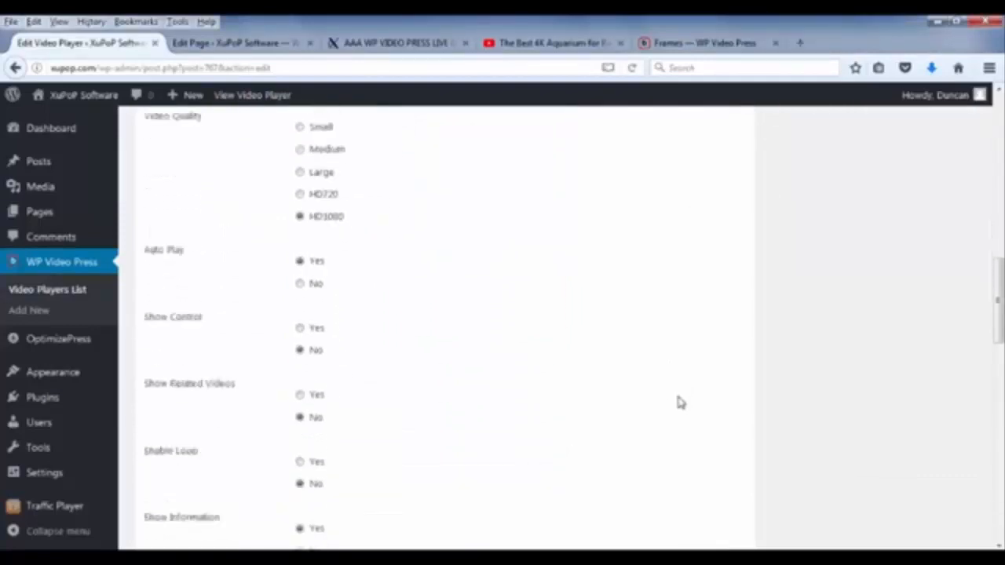
scroll(680, 402, "down", 3)
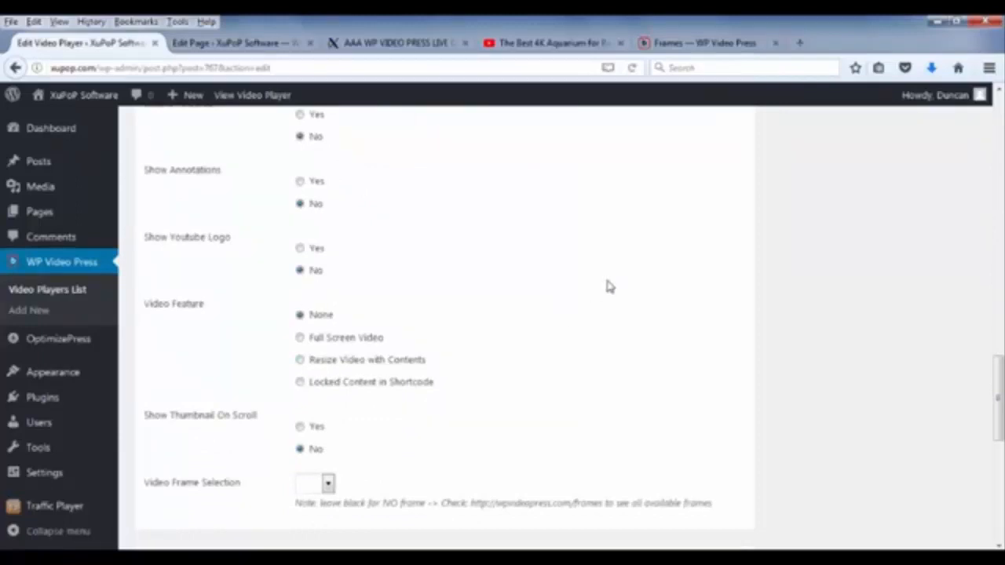
- Set Video Feature to Full Screen Video, starting at 5 and ending at 15 seconds, and update the video player
left_click(300, 339)
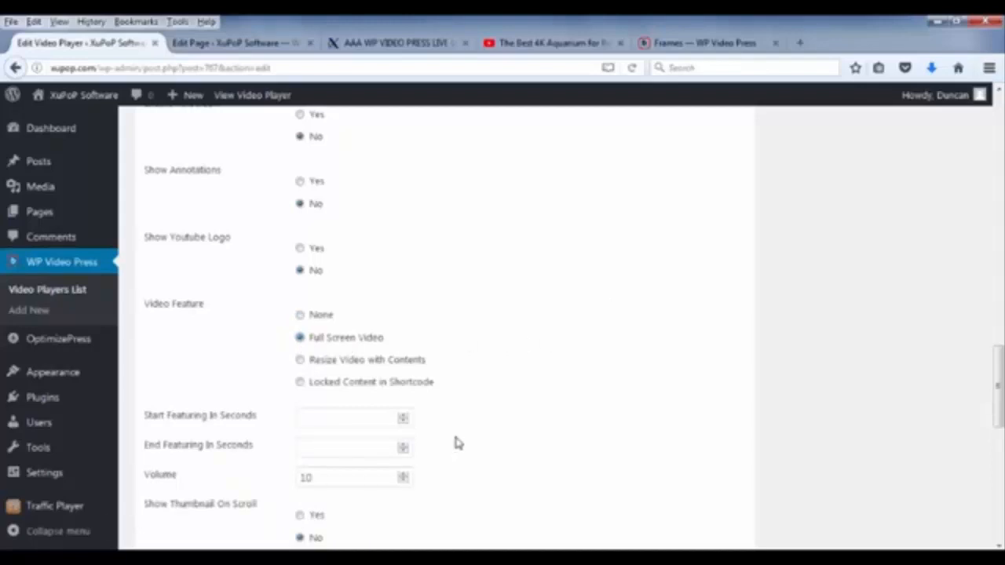
scroll(505, 427, "down", 2)
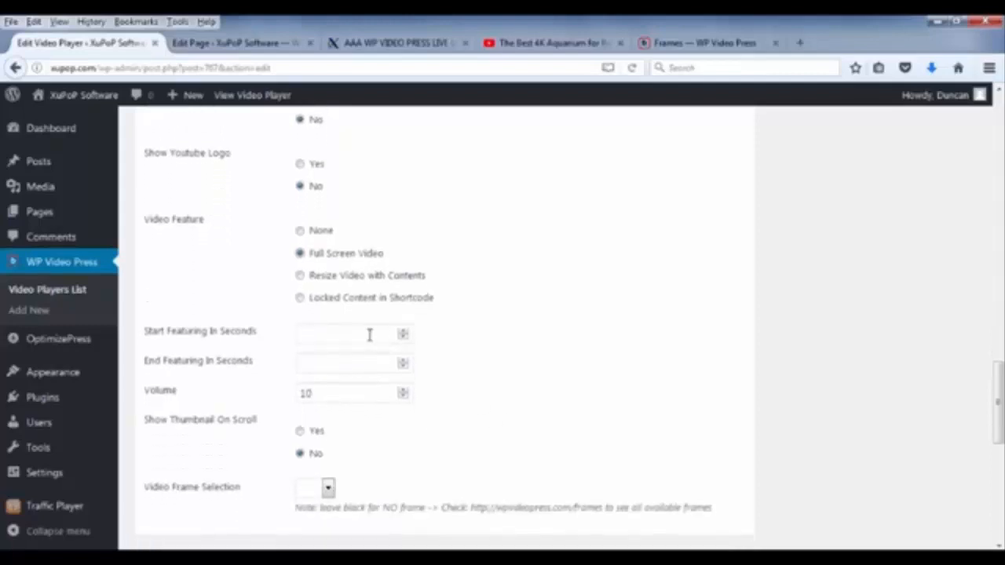
left_click(303, 335)
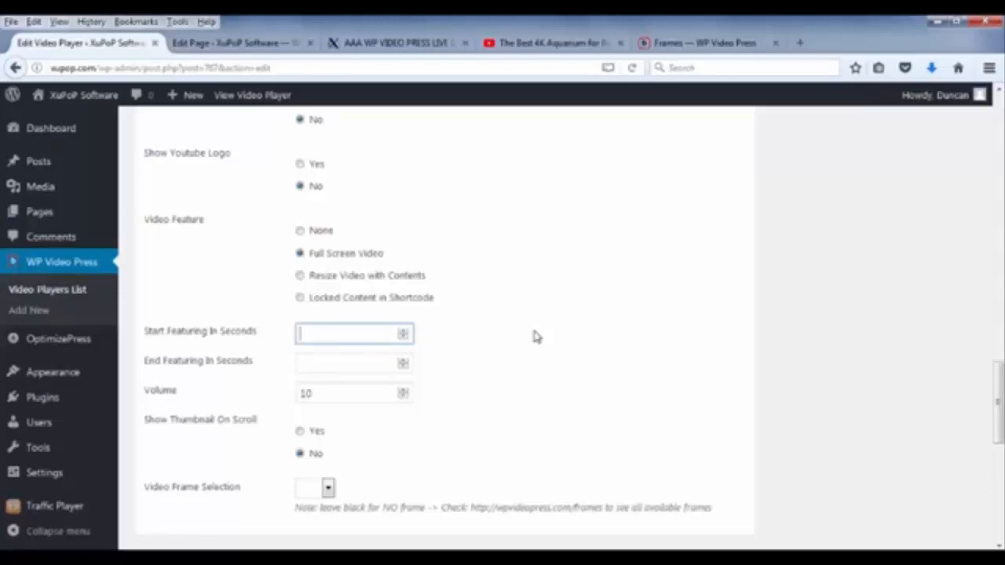
type("5")
left_click(320, 366)
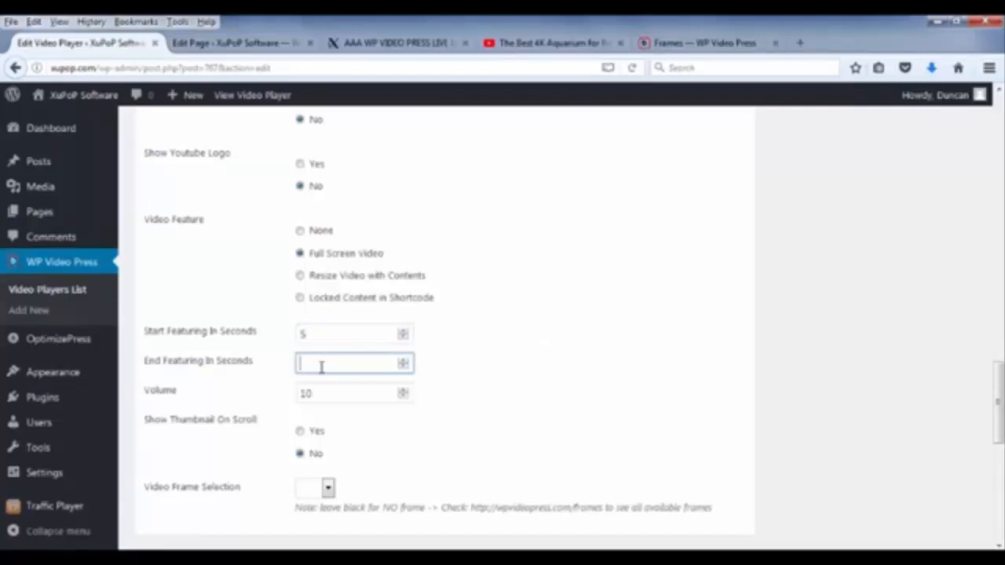
type("15")
scroll(839, 343, "up", 10)
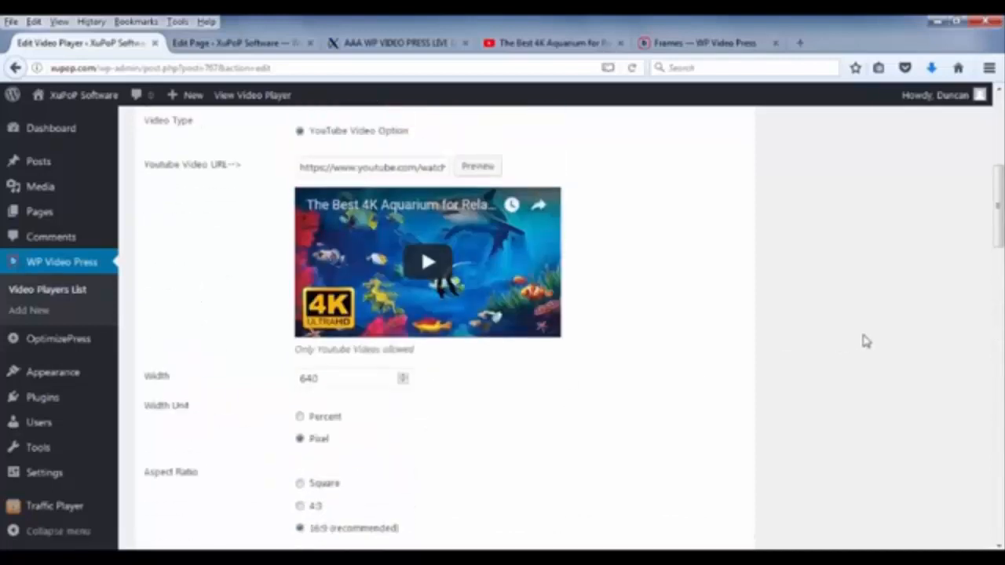
scroll(862, 342, "up", 5)
left_click(945, 410)
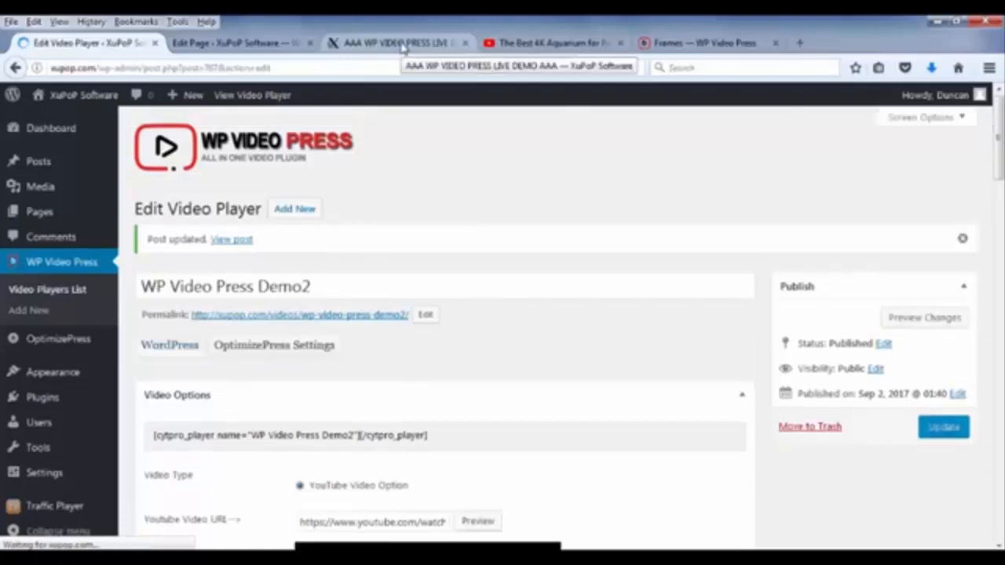
- Reload the live demo page and check the timed full-screen effect on the aquarium video
left_click(402, 44)
left_click(277, 68)
left_click(276, 67)
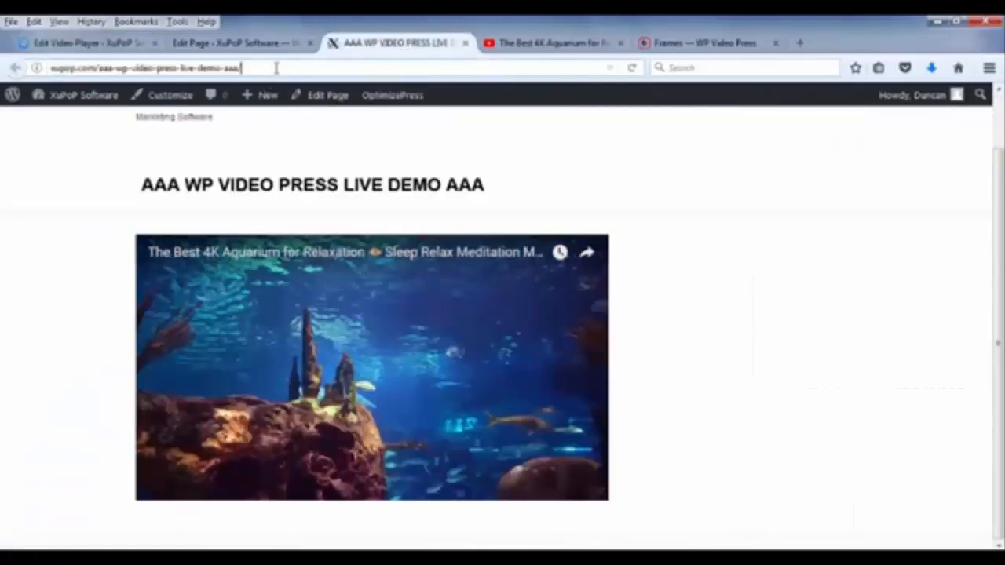
key("Return")
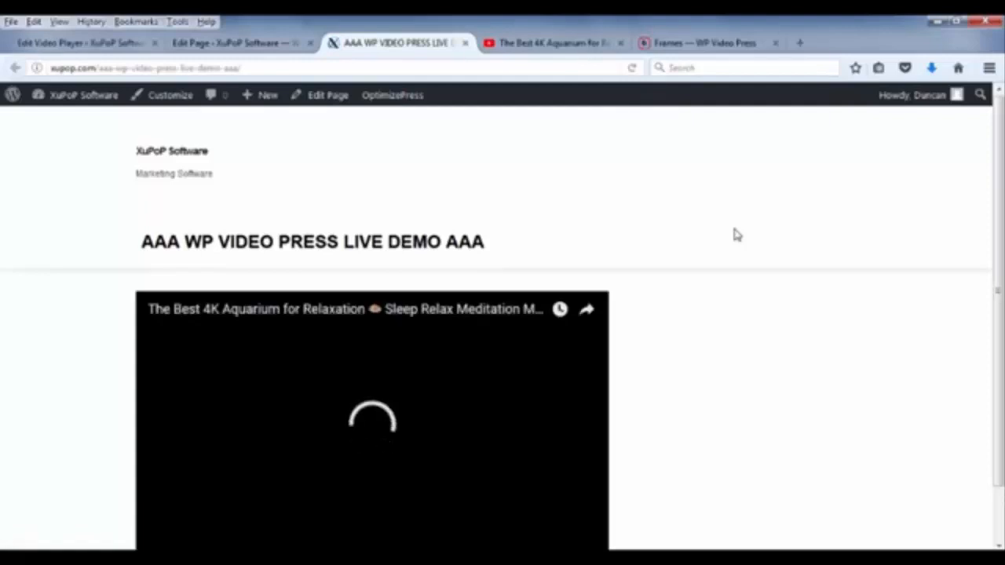
scroll(737, 234, "down", 1)
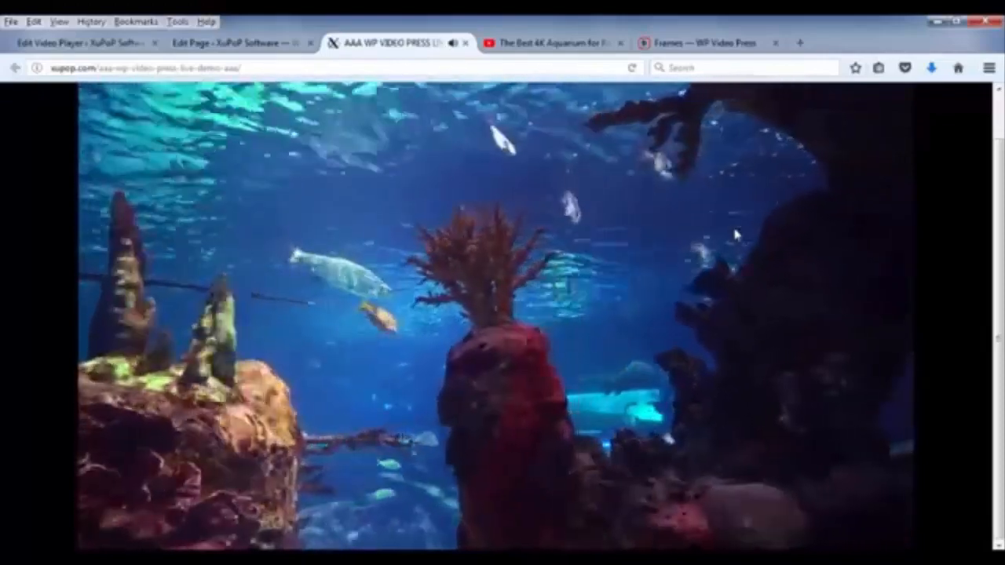
- Leave the full-screen playback and pause the aquarium video on the live demo page
key("Escape")
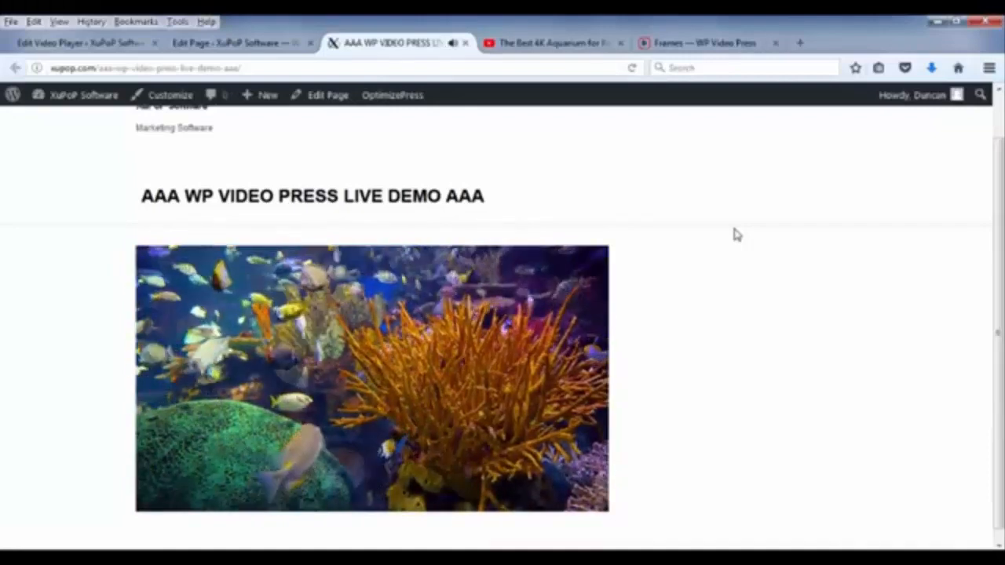
left_click(379, 402)
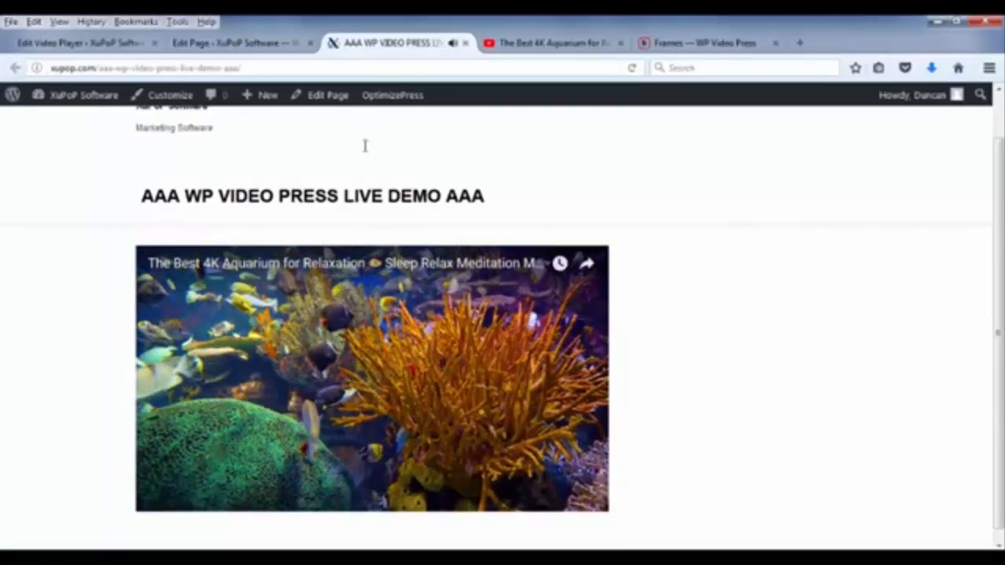
- Set the Full Screen Video feature to start at 10 and end at 13 seconds, and update the video player
left_click(107, 44)
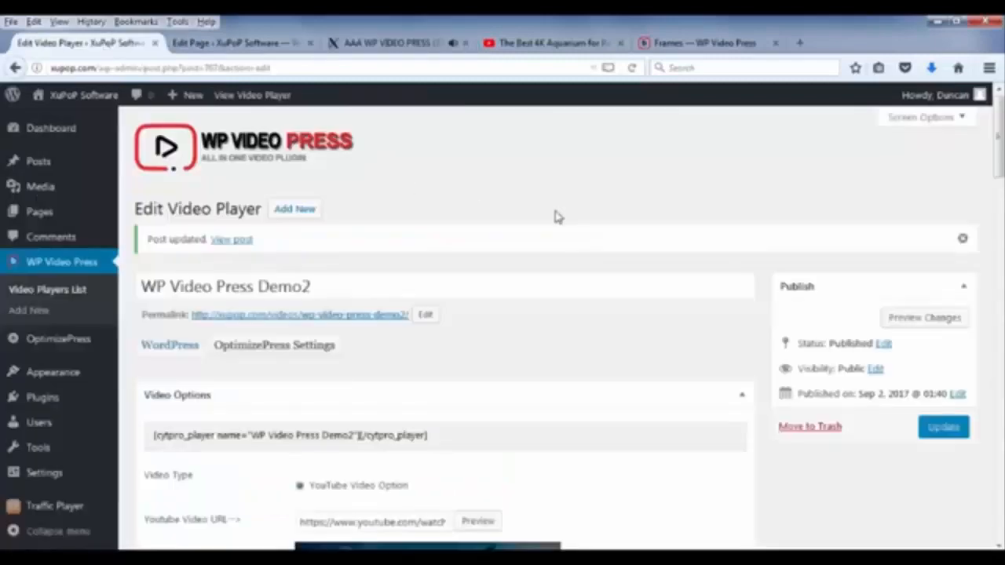
scroll(555, 217, "down", 15)
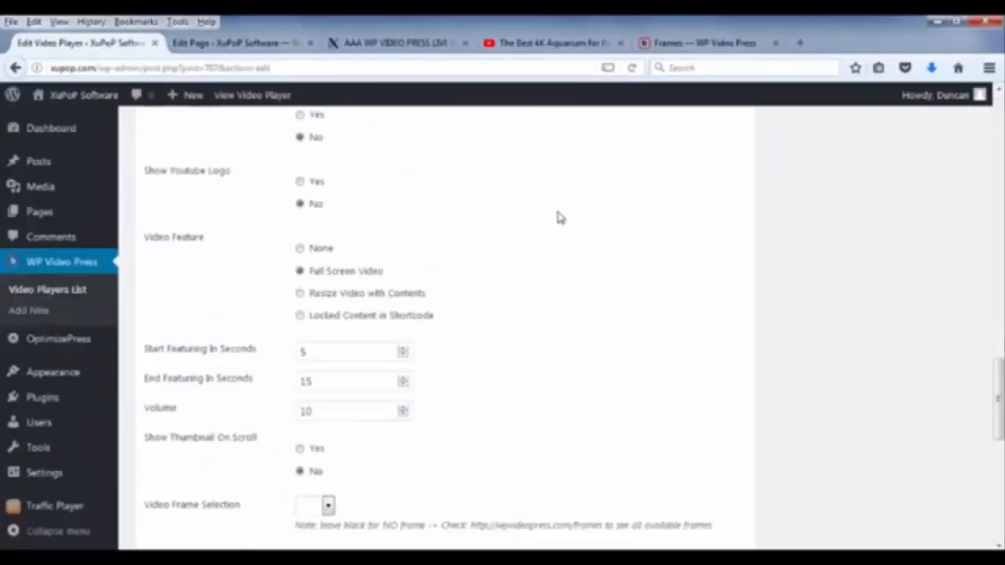
double_click(322, 351)
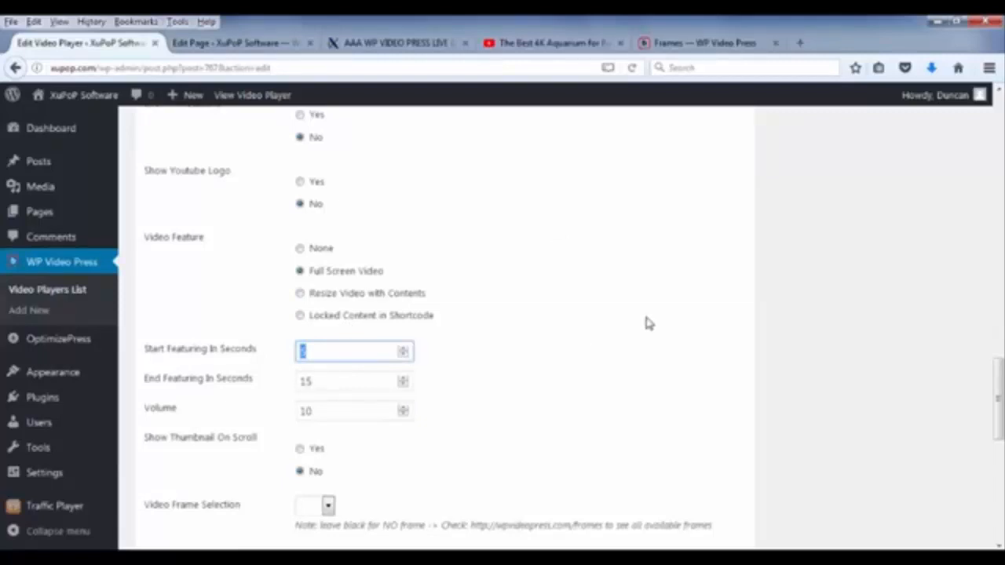
type("10")
double_click(340, 386)
type("13")
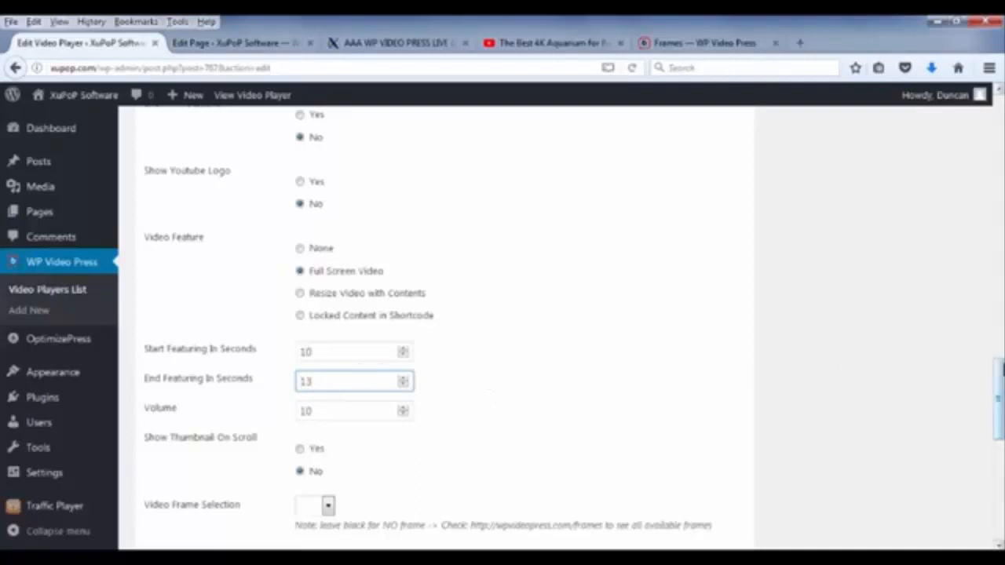
left_click_drag(1000, 372, 996, 133)
left_click(952, 305)
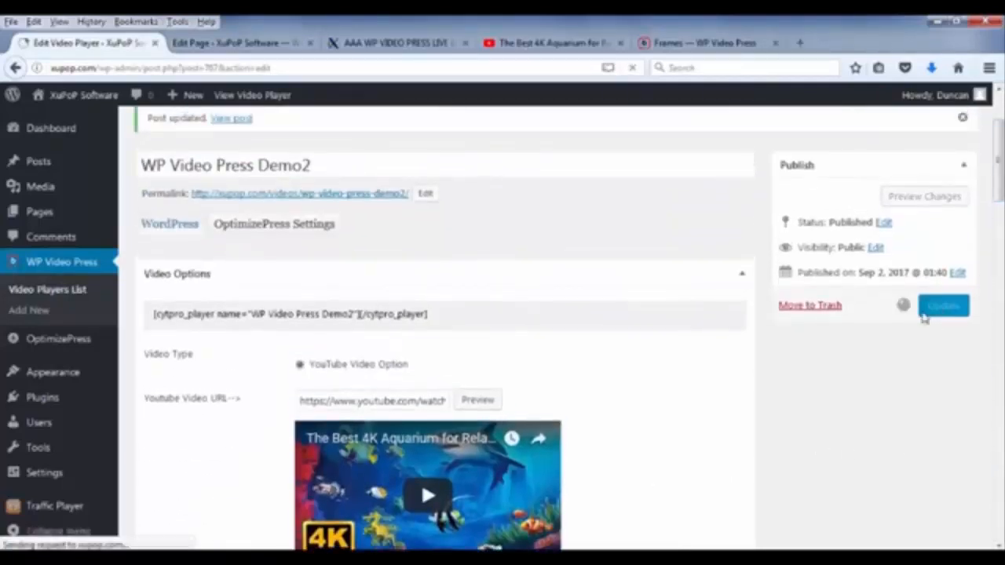
- Reload the live demo page, watch the full-screen effect with the new timing and pause the video
left_click(384, 45)
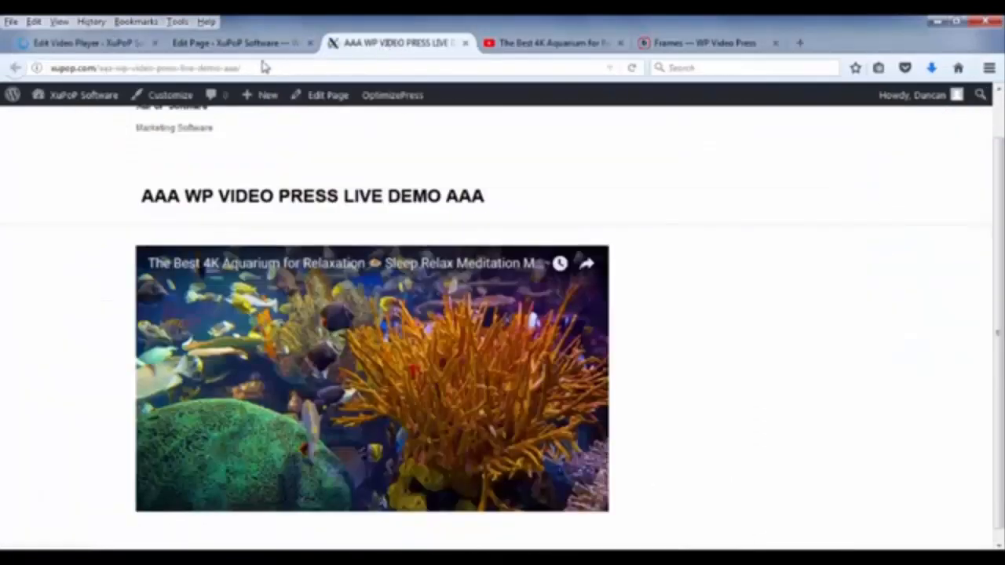
left_click(309, 69)
key("Return")
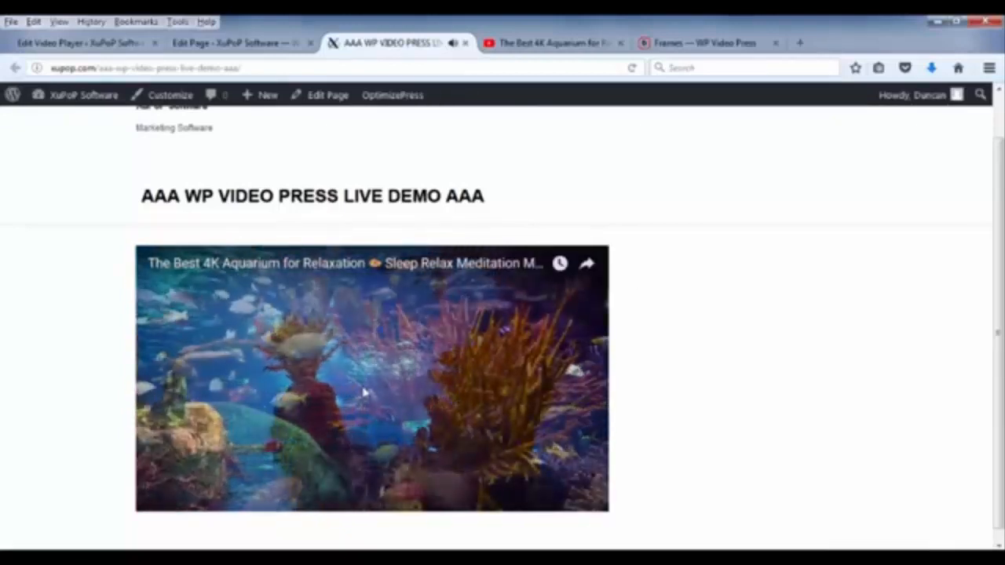
left_click(368, 393)
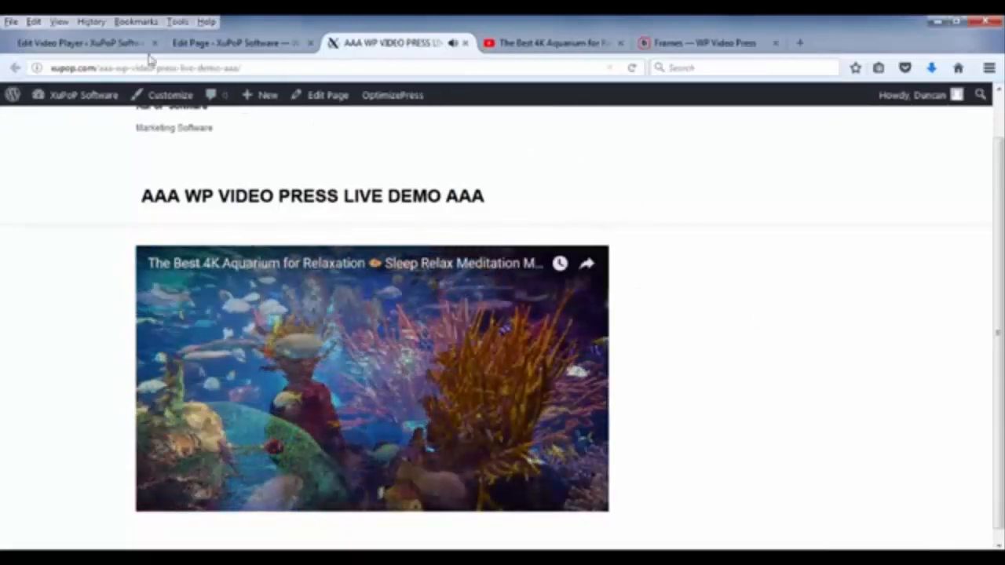
- Review the video player's feature timing and volume settings, trying out the volume adjustment
left_click(100, 50)
scroll(461, 275, "down", 2)
scroll(550, 279, "down", 3)
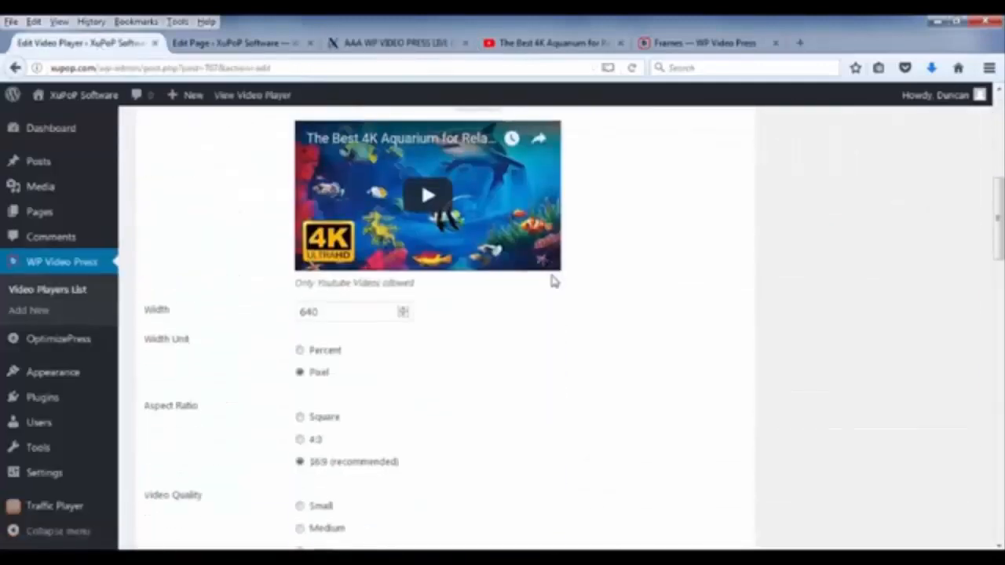
scroll(552, 280, "down", 10)
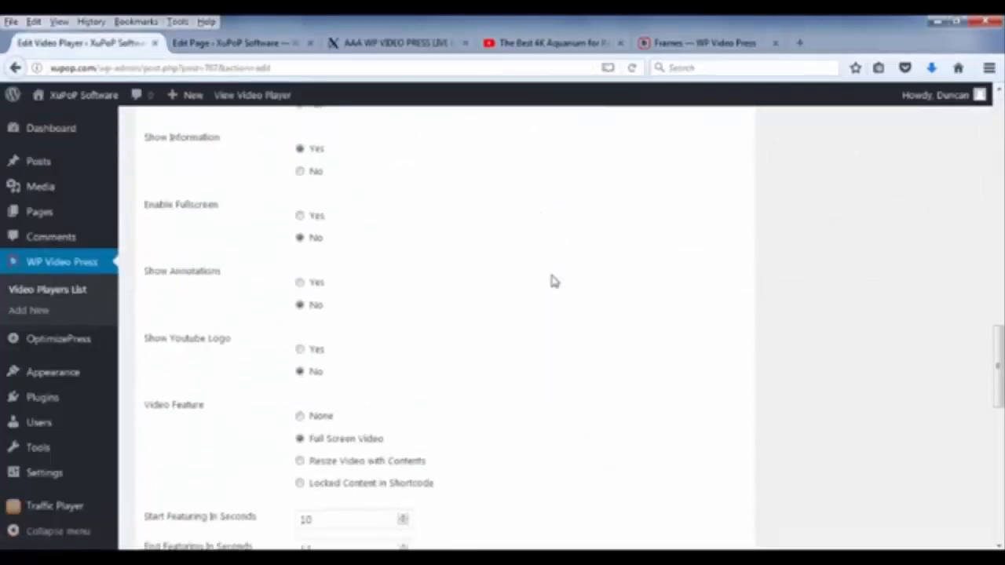
scroll(553, 280, "down", 2)
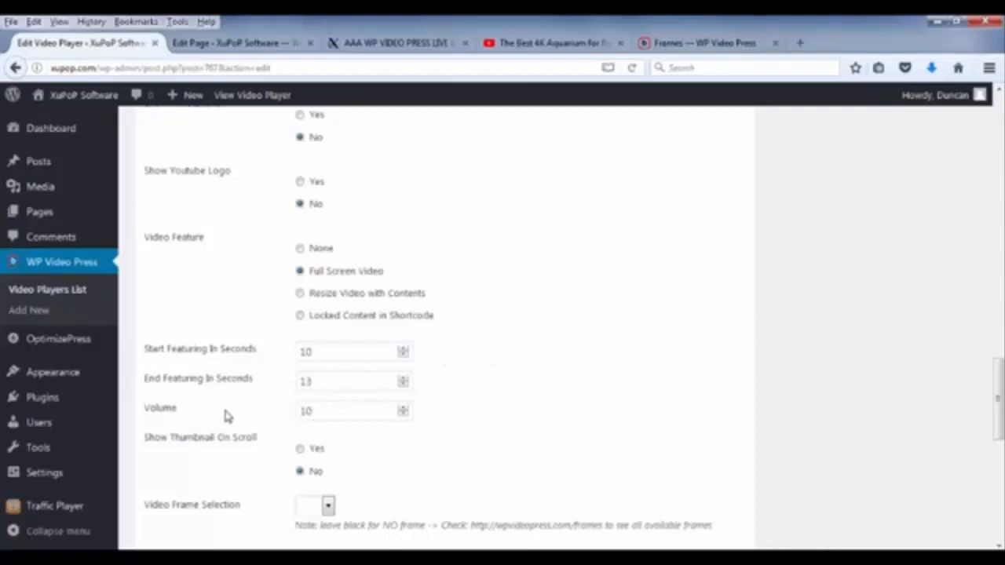
left_click(404, 416)
left_click(403, 409)
left_click(485, 292)
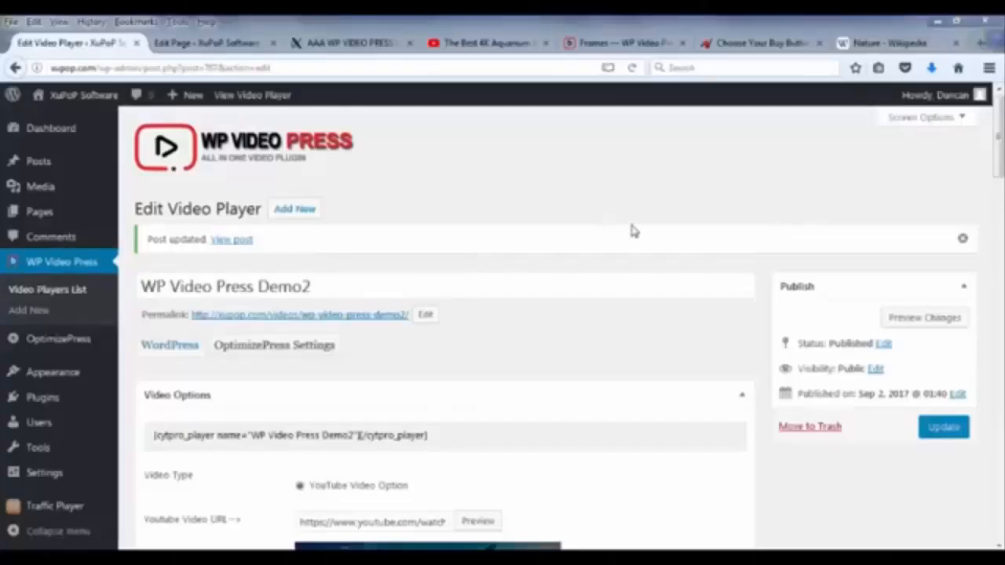
- Set the player's Video Feature to Resize Video with Contents
scroll(633, 231, "down", 7)
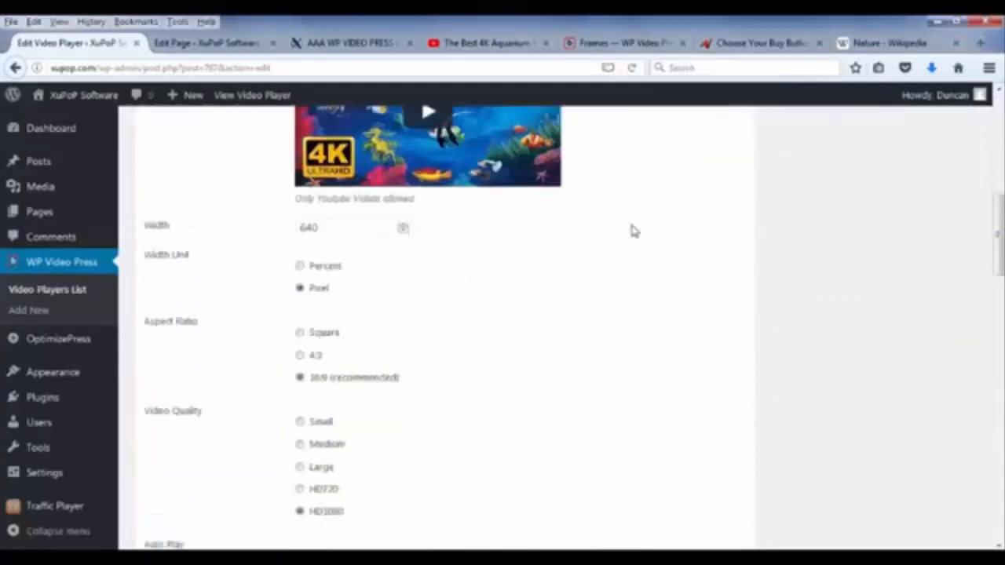
scroll(634, 231, "down", 7)
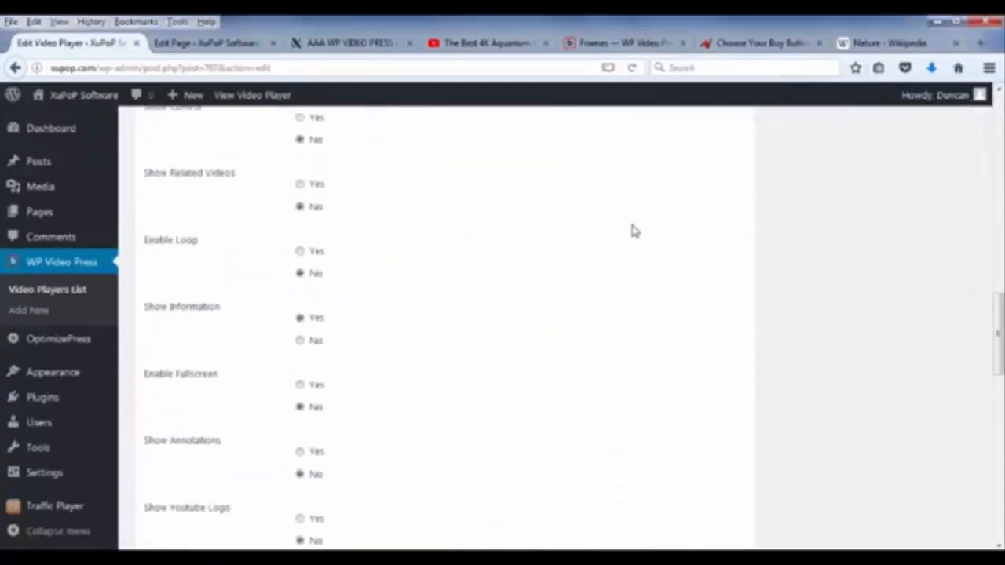
scroll(634, 230, "down", 3)
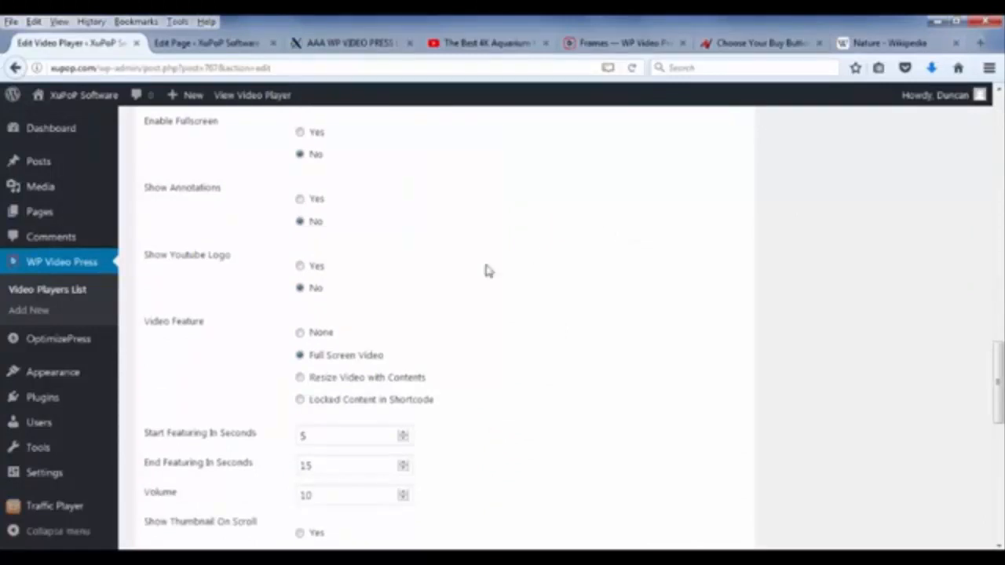
left_click(345, 384)
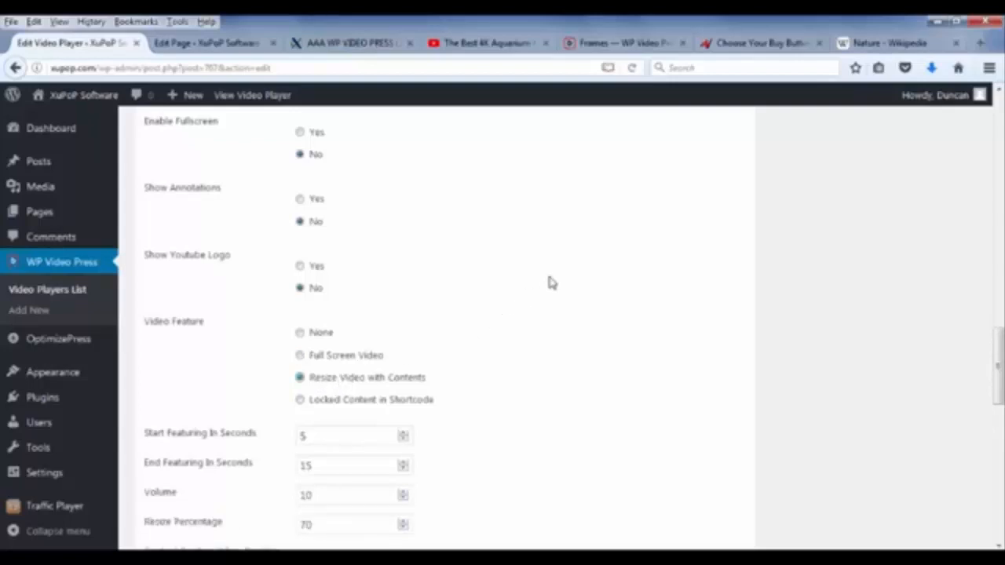
scroll(578, 270, "down", 2)
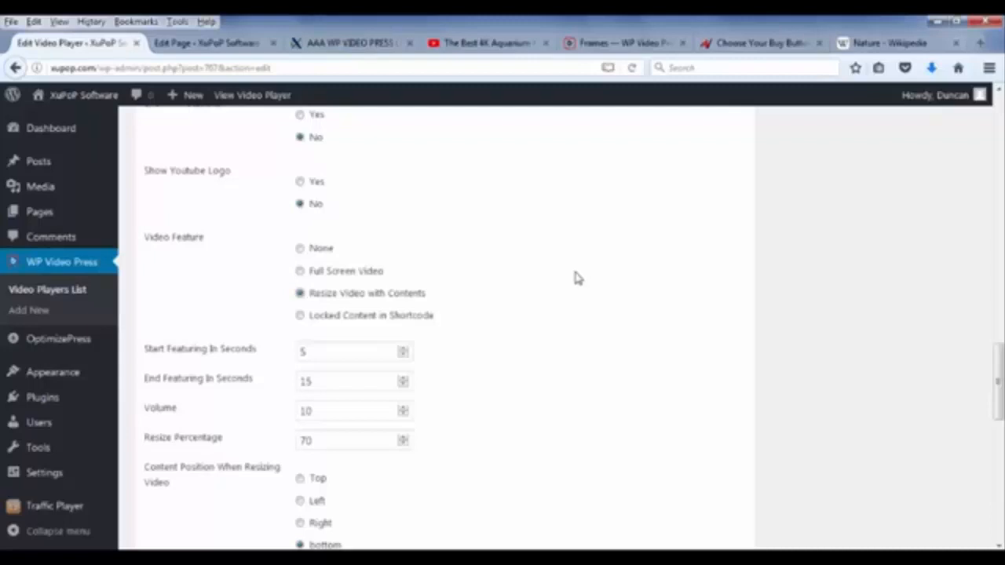
- Review the resize feature's start and end seconds and the content in the Locked Content editor
left_click(314, 352)
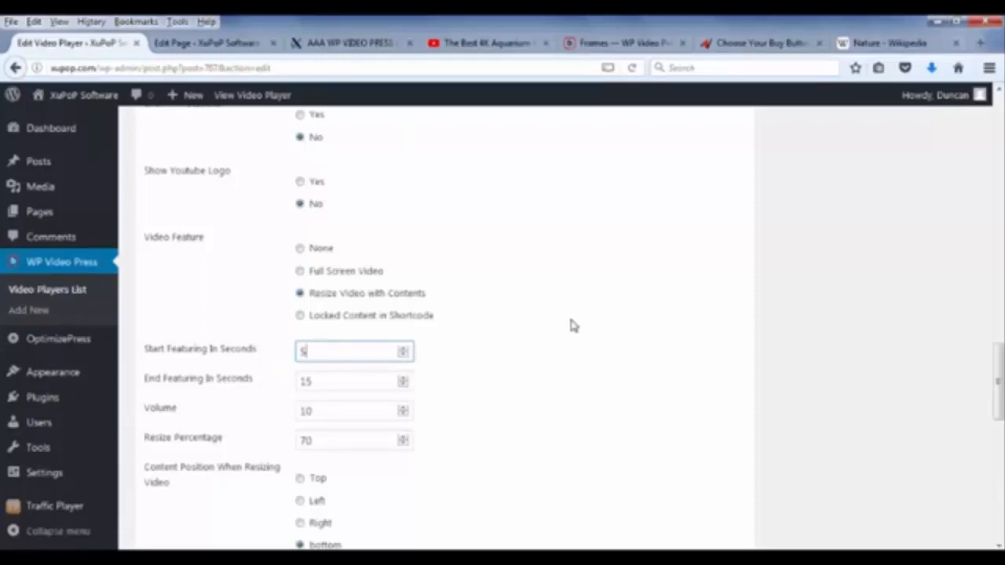
scroll(572, 326, "down", 10)
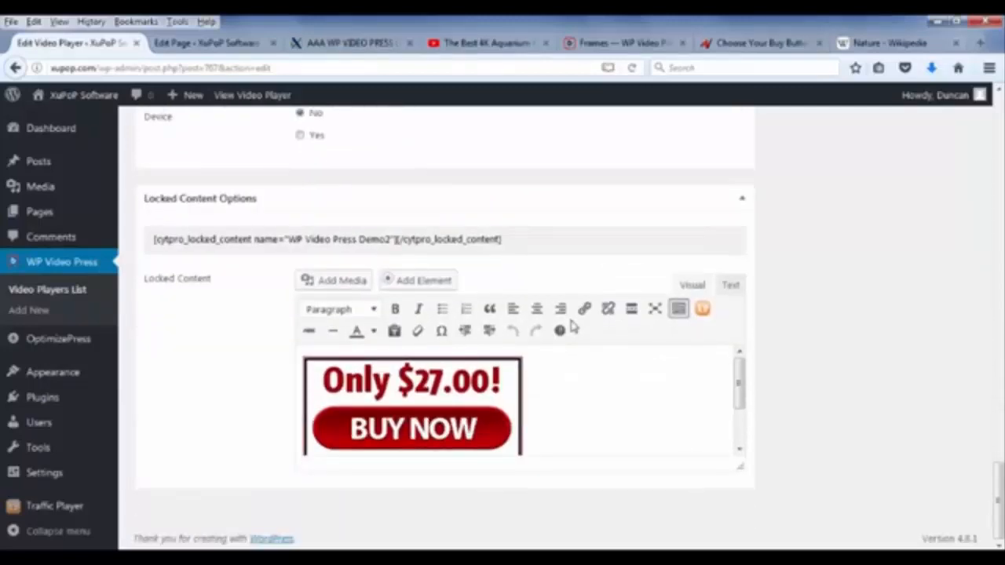
scroll(572, 328, "up", 10)
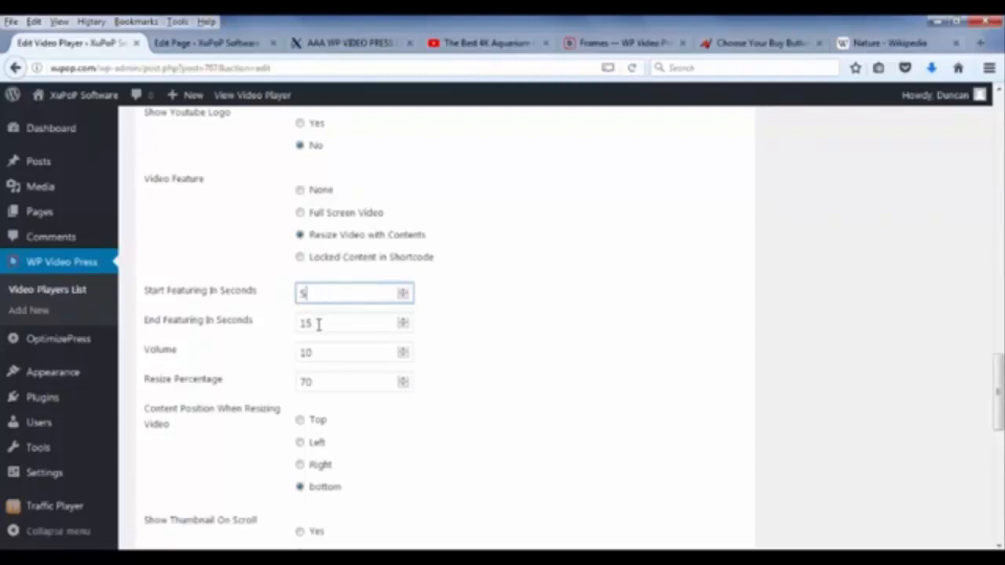
left_click(318, 324)
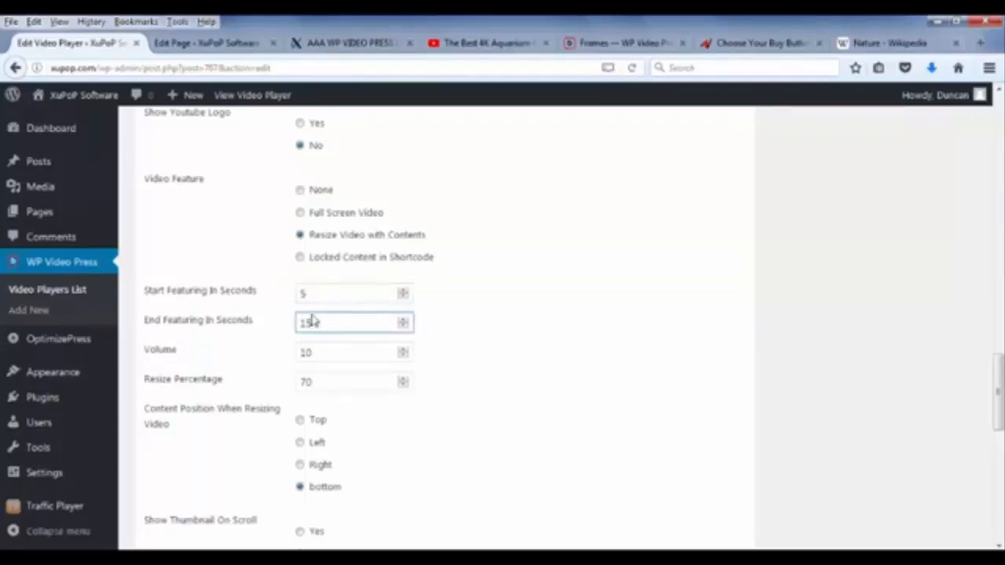
left_click(324, 294)
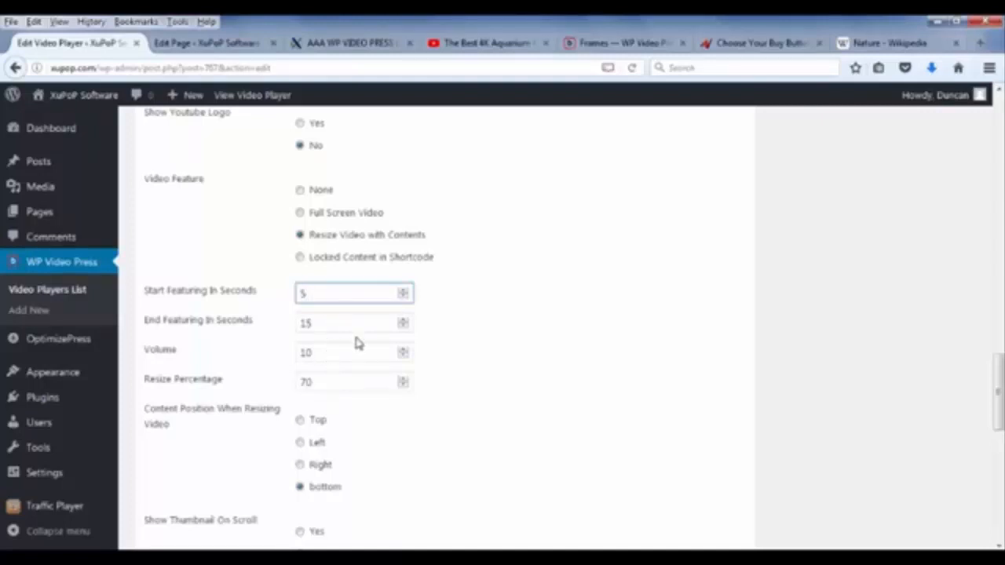
- Copy the HTML code of buy button #13 from the JVZoo buttons page
left_click(763, 43)
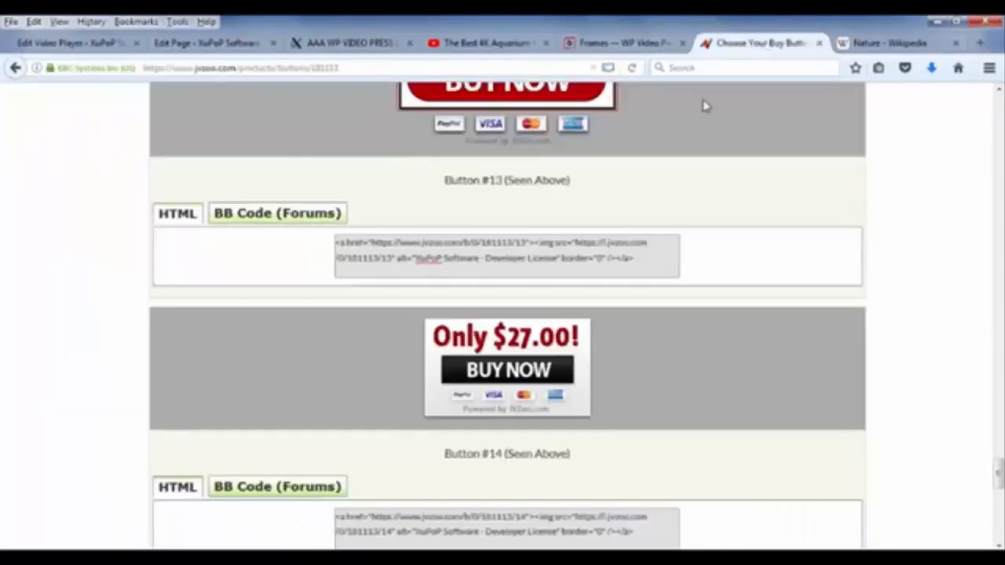
left_click(636, 260)
right_click(464, 262)
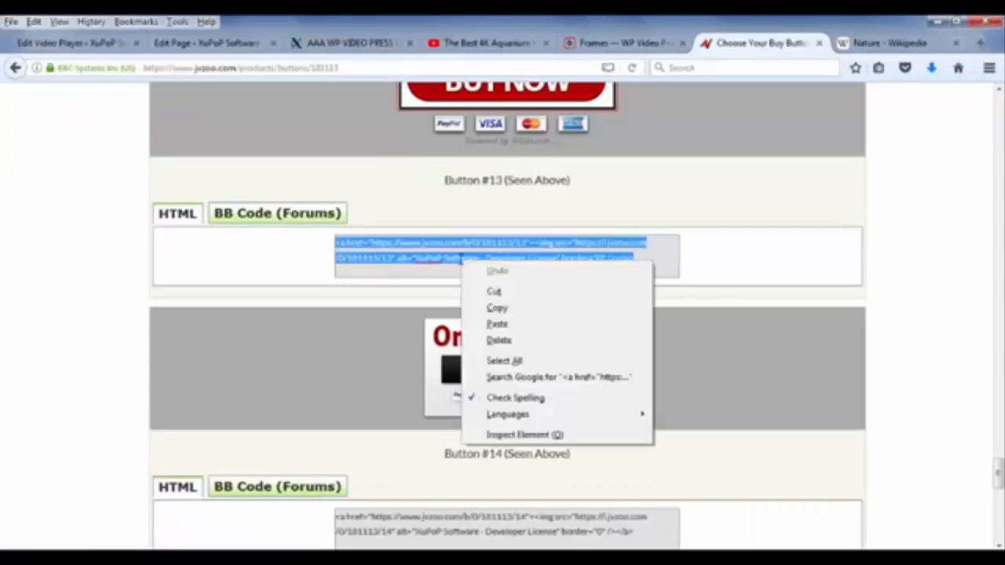
left_click(503, 309)
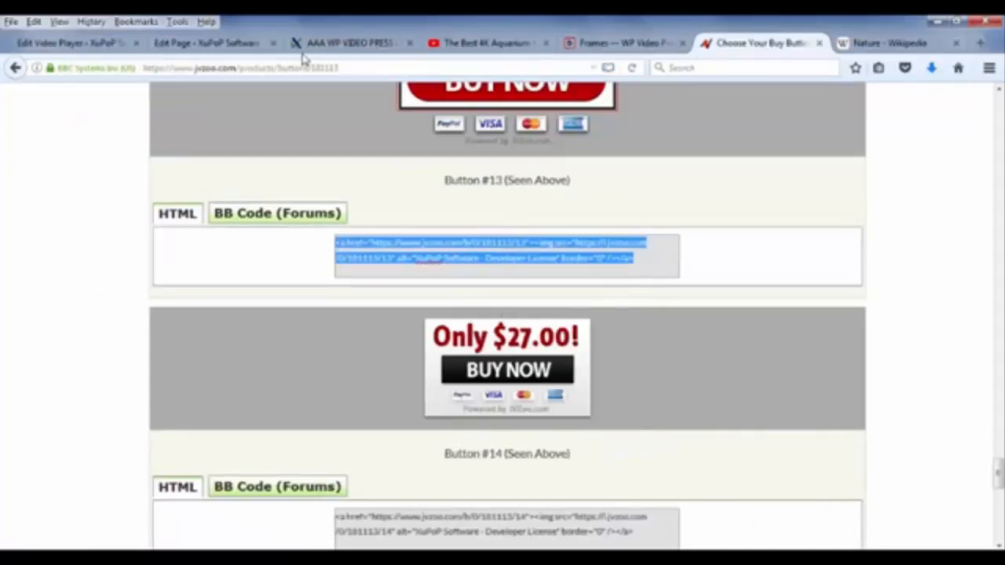
- Inspect the buy button's HTML code in the player's Locked Content editor and return to its visual preview
left_click(110, 44)
scroll(487, 291, "down", 5)
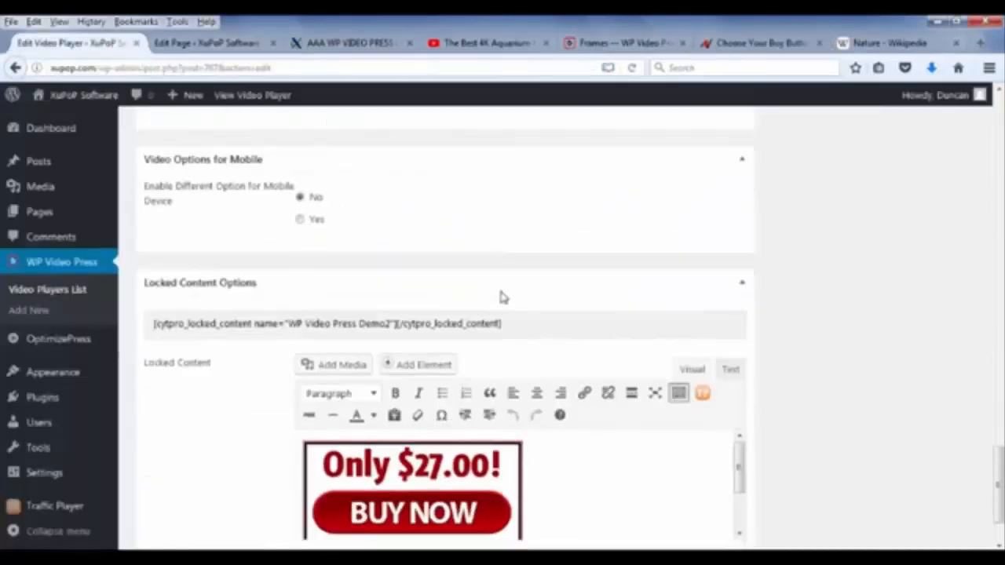
left_click(732, 370)
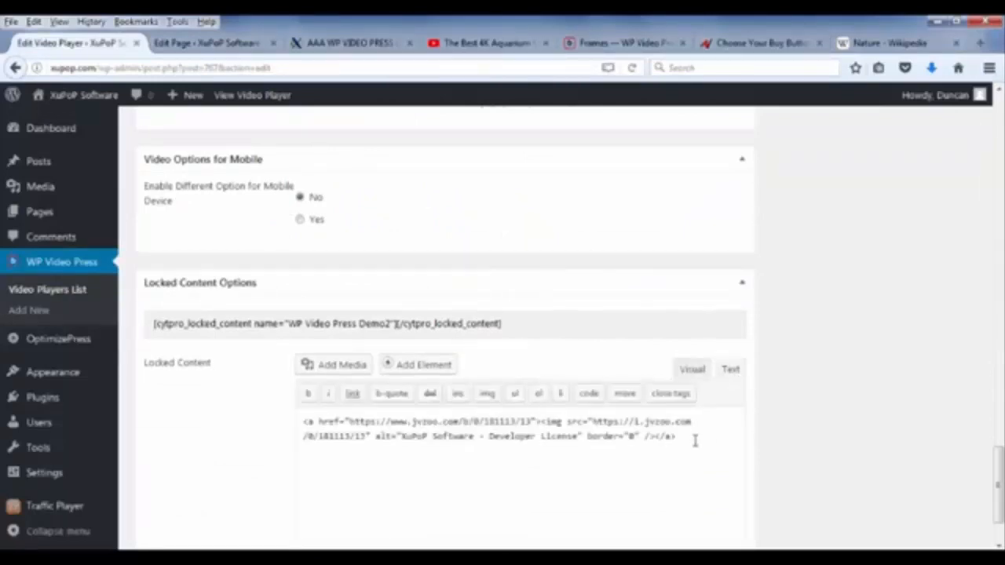
left_click_drag(696, 441, 299, 424)
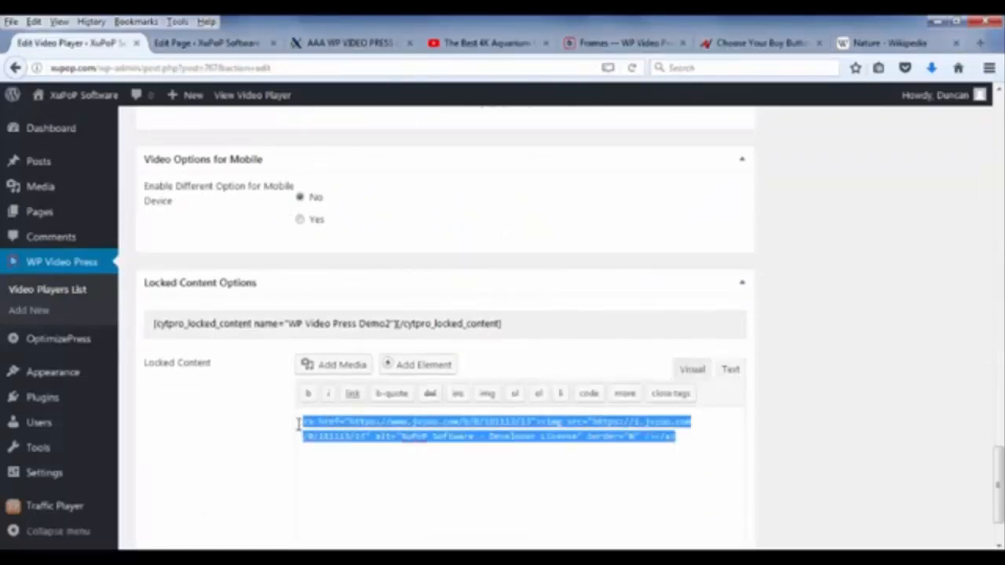
left_click(298, 425)
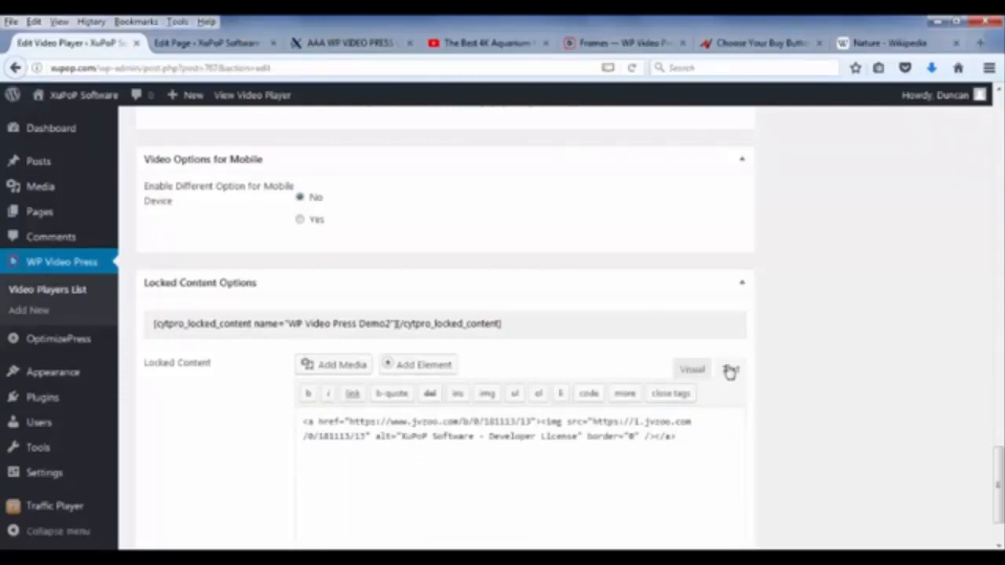
left_click(700, 374)
scroll(699, 393, "down", 2)
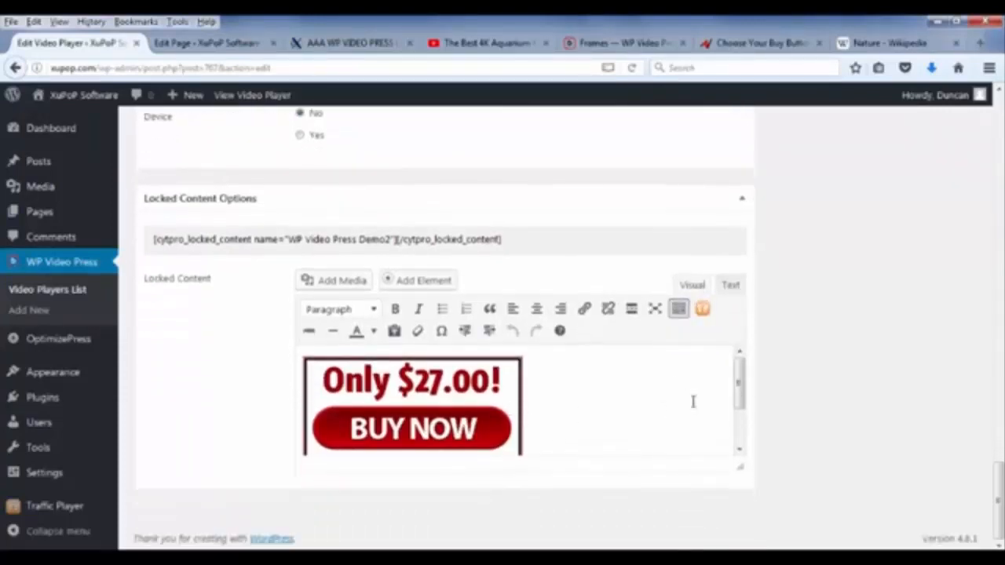
scroll(740, 399, "down", 3)
scroll(740, 408, "up", 5)
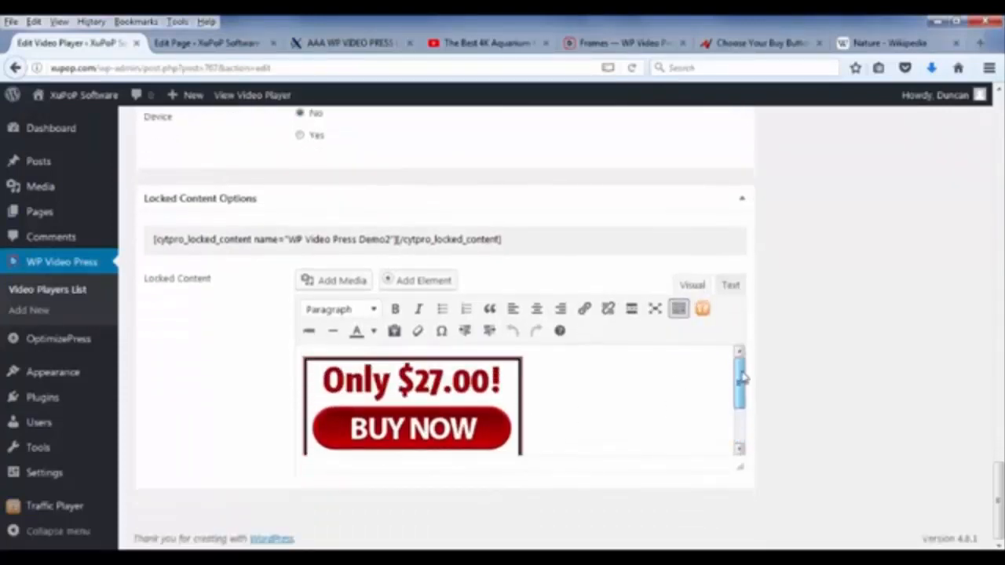
- Review the resize feature's timing, volume, resize percentage and content position settings
scroll(862, 340, "up", 2)
scroll(436, 355, "up", 6)
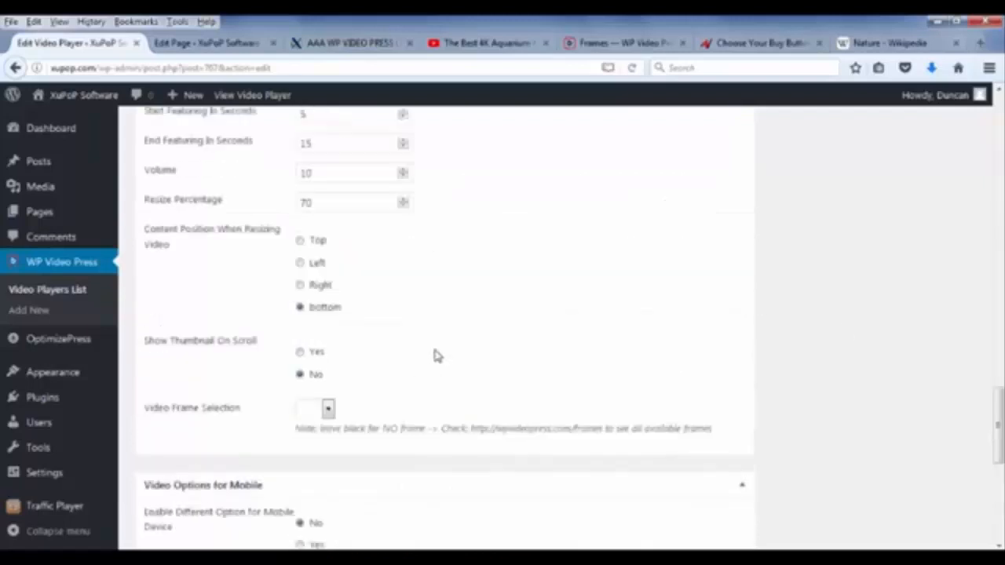
scroll(438, 356, "up", 2)
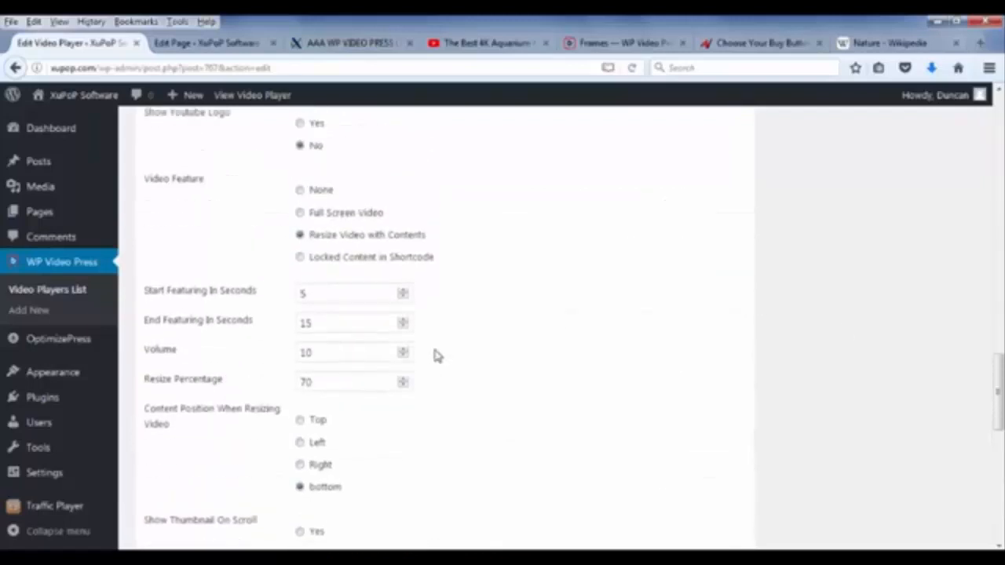
- Set the content position when resizing video to Right and update the video player
left_click(320, 469)
scroll(954, 300, "up", 15)
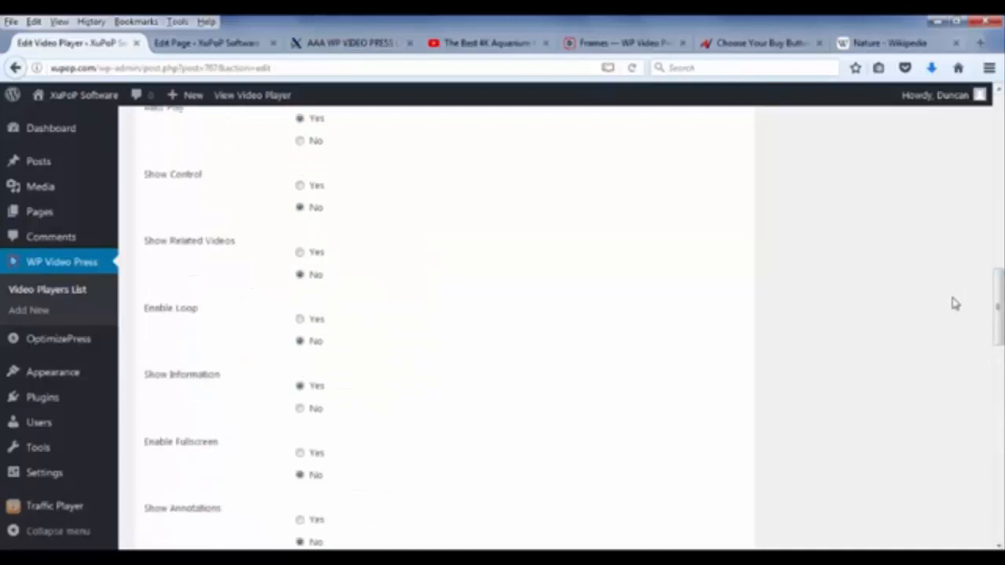
scroll(952, 348, "up", 5)
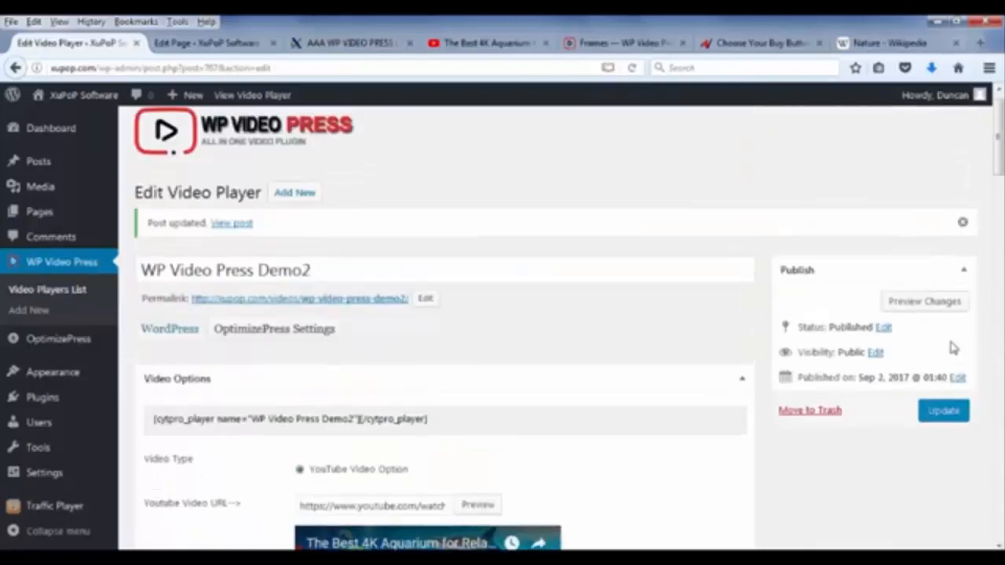
left_click(947, 415)
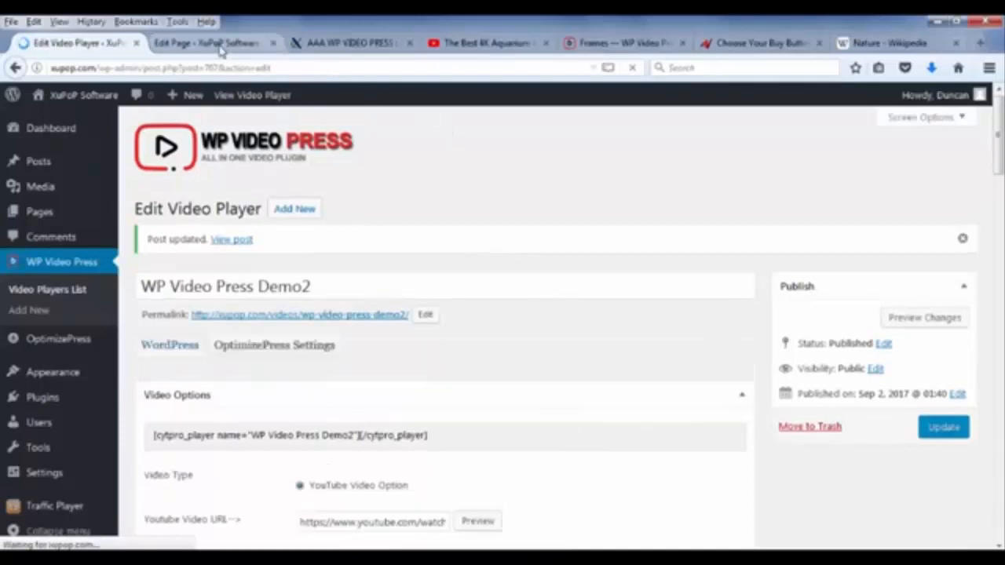
- Reload the AAA WP VIDEO PRESS LIVE DEMO AAA page and watch the video resize with the buy button beside it
left_click(220, 46)
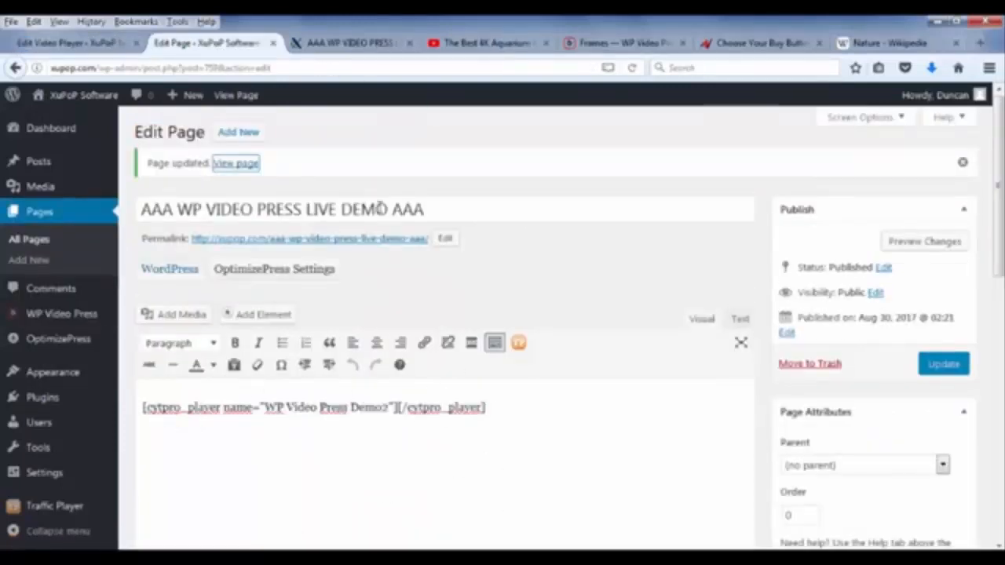
left_click(351, 46)
left_click(317, 68)
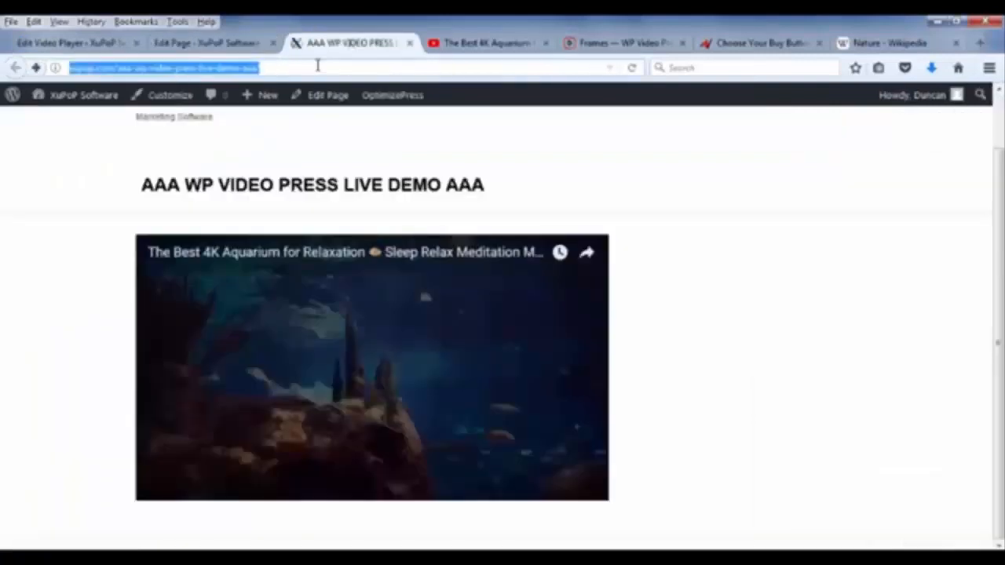
left_click(318, 68)
key("Return")
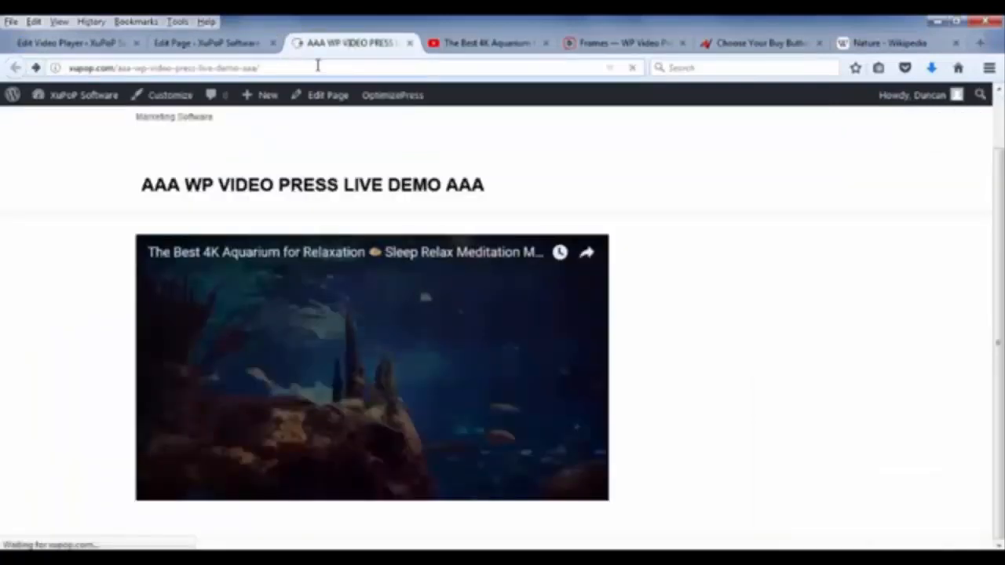
scroll(825, 243, "down", 2)
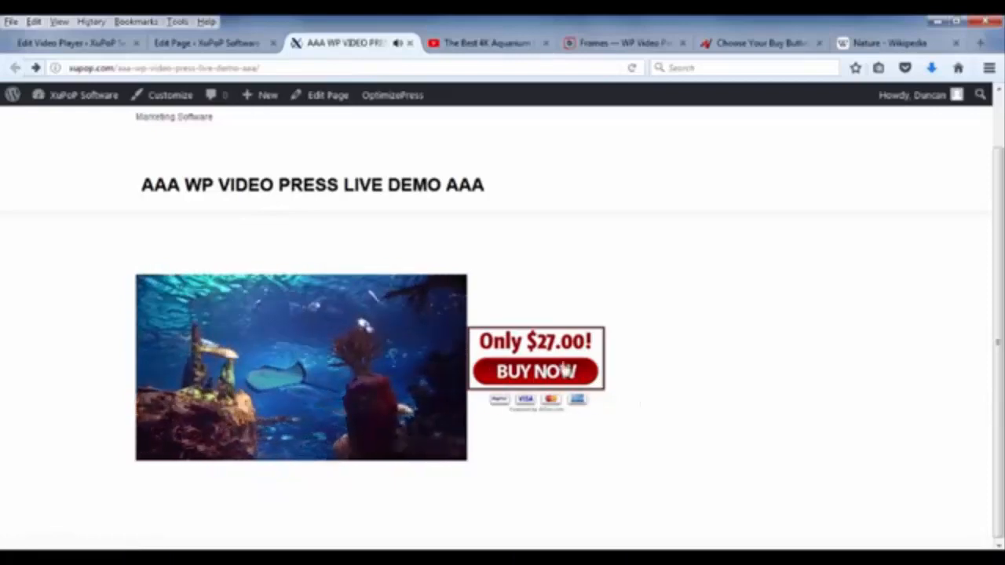
- Test the Buy Now button by opening its checkout page, and return to the live demo page
left_click(552, 372)
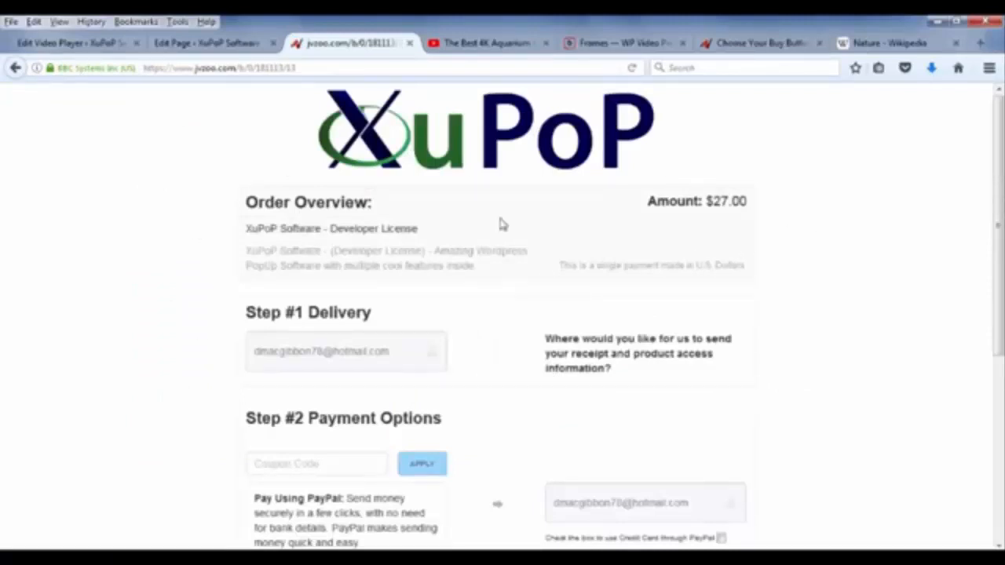
left_click(16, 69)
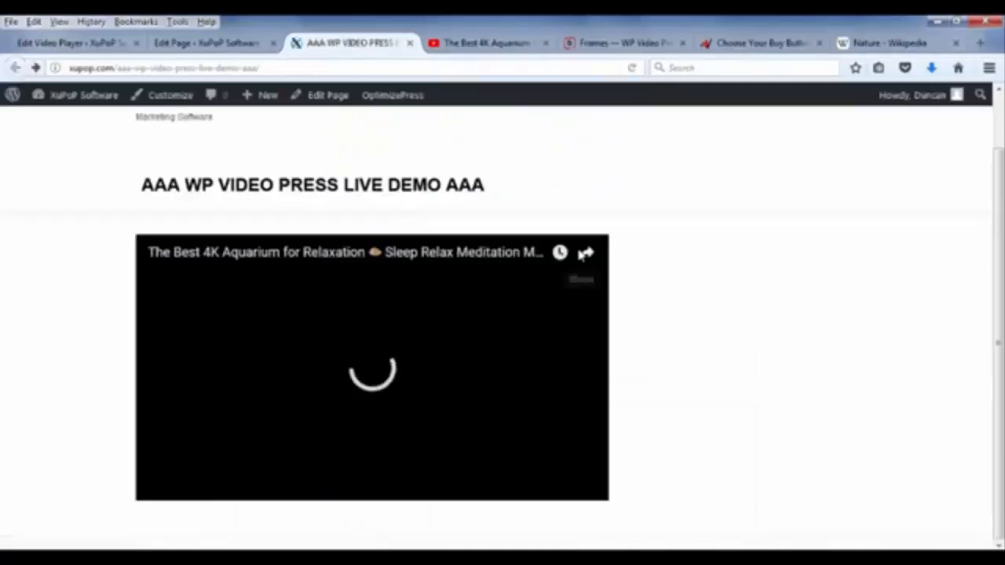
left_click(428, 352)
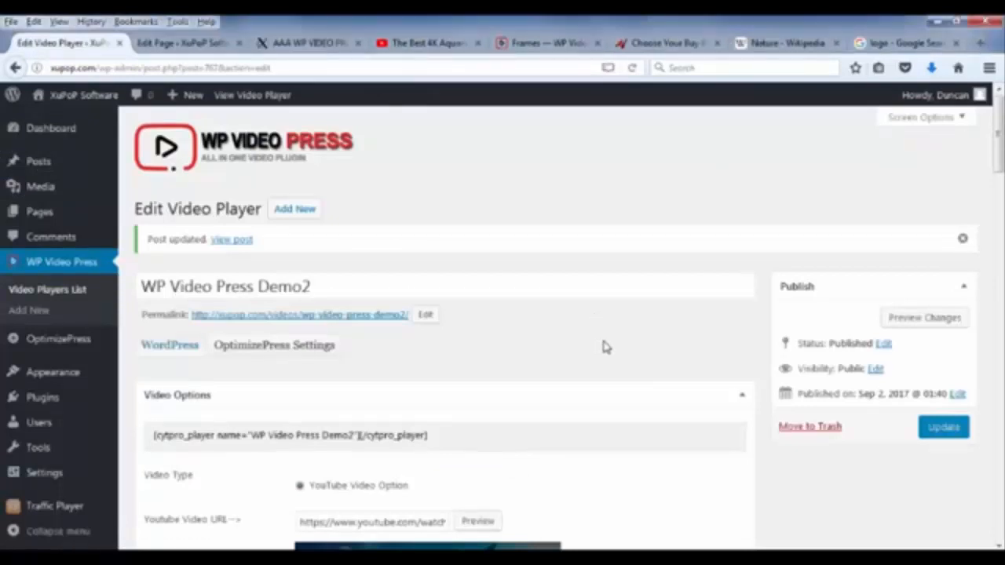
- Delete the buy button image from the player's Locked Content editor
scroll(602, 346, "down", 10)
scroll(610, 346, "down", 10)
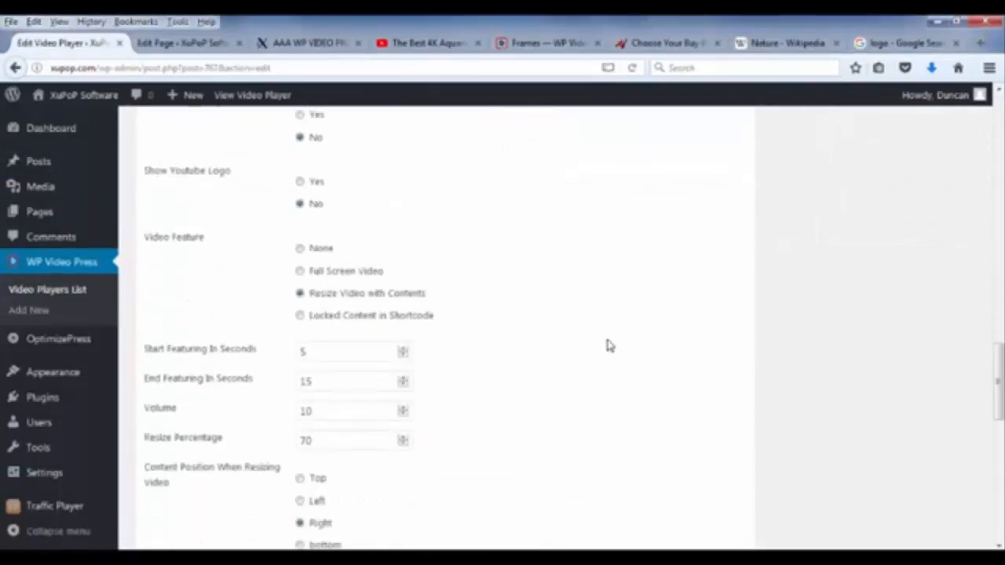
scroll(609, 345, "down", 5)
left_click(449, 405)
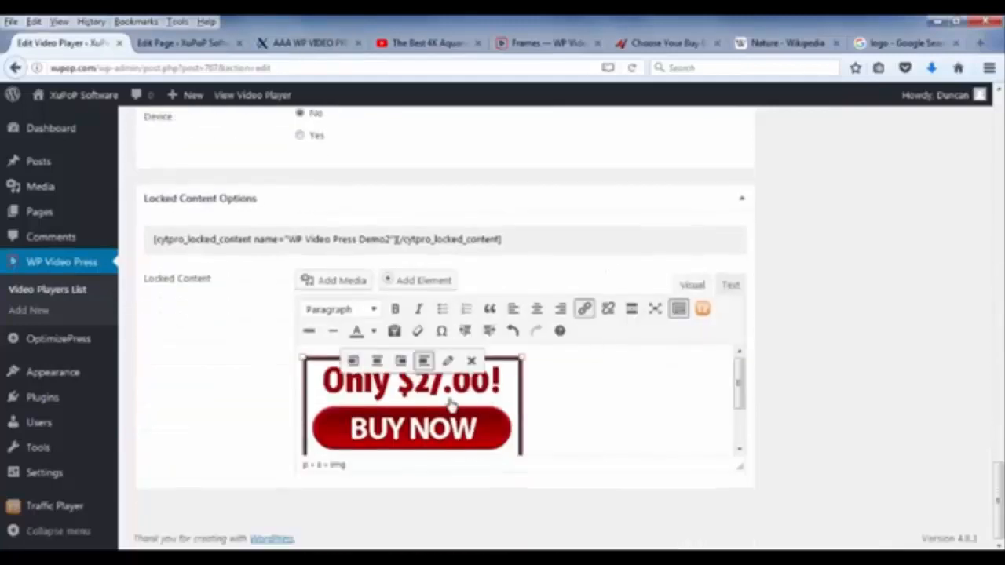
key("Delete")
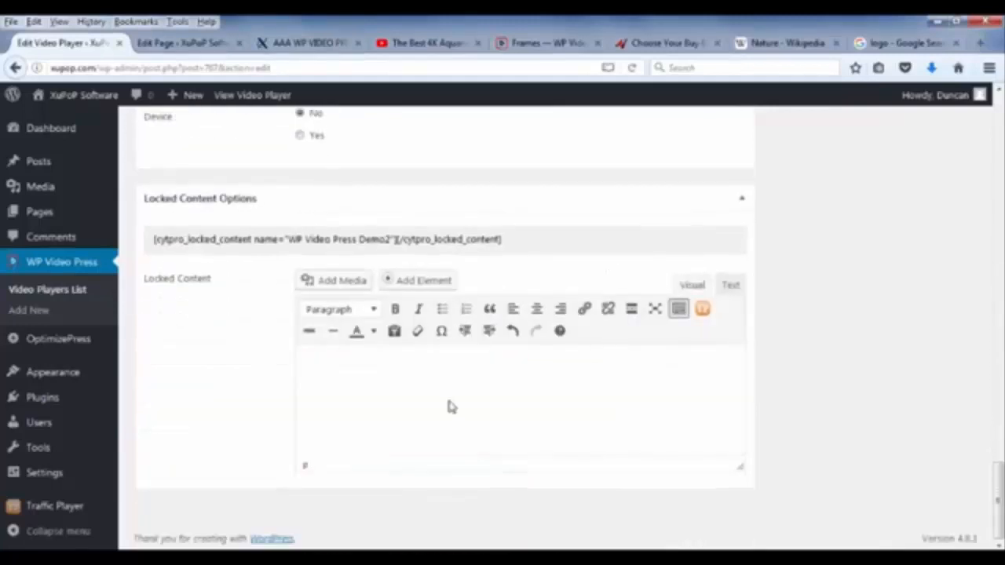
scroll(449, 405, "up", 5)
scroll(459, 405, "up", 3)
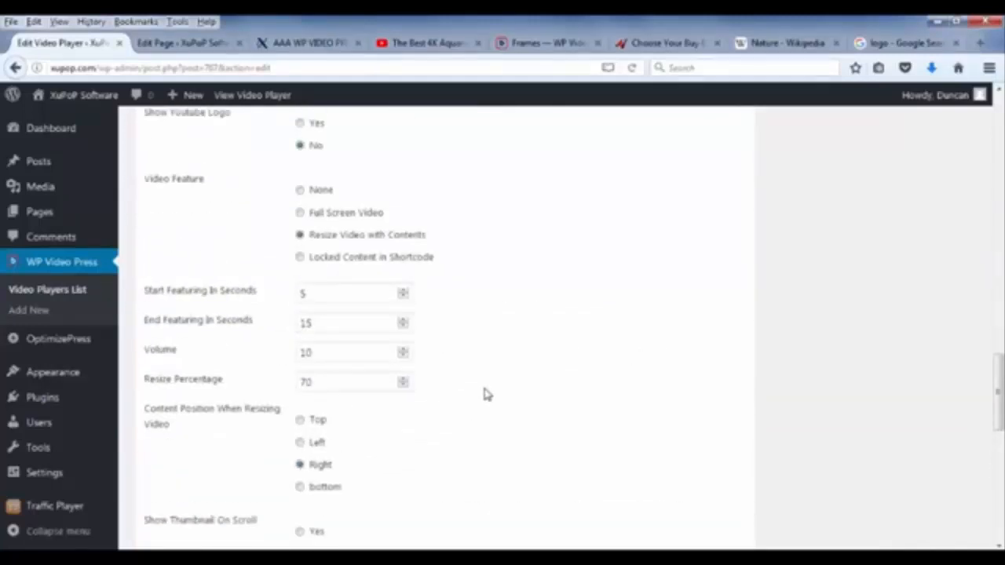
- Search Google Images for "logo" and browse to the Fanta logo
left_click(911, 43)
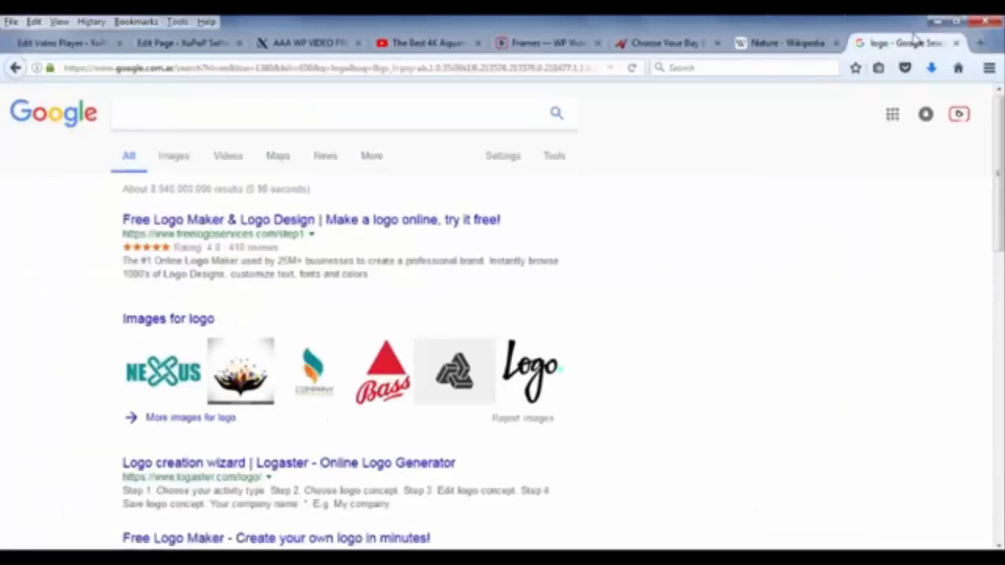
left_click(129, 110)
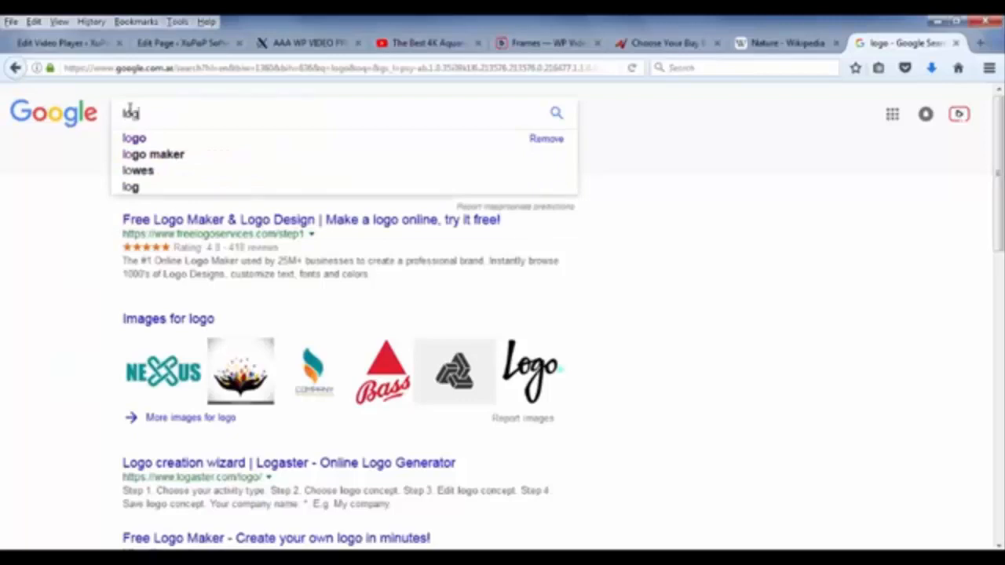
type("o")
key("Return")
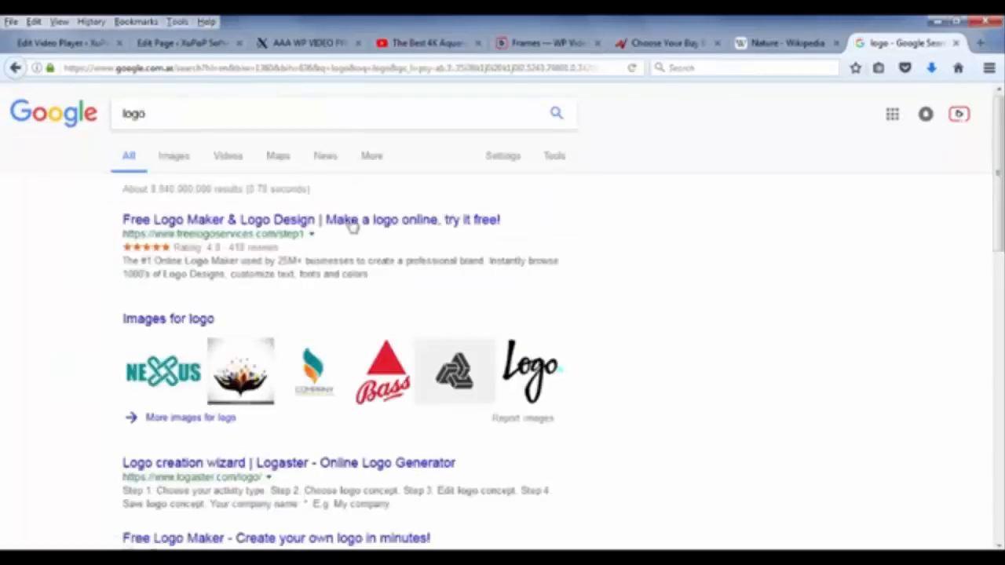
left_click(179, 161)
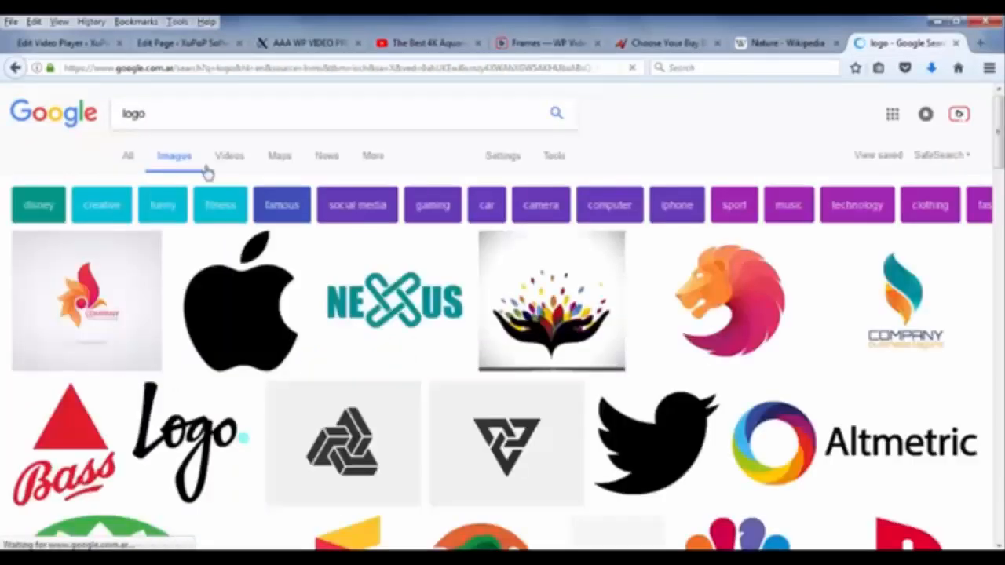
scroll(481, 280, "down", 4)
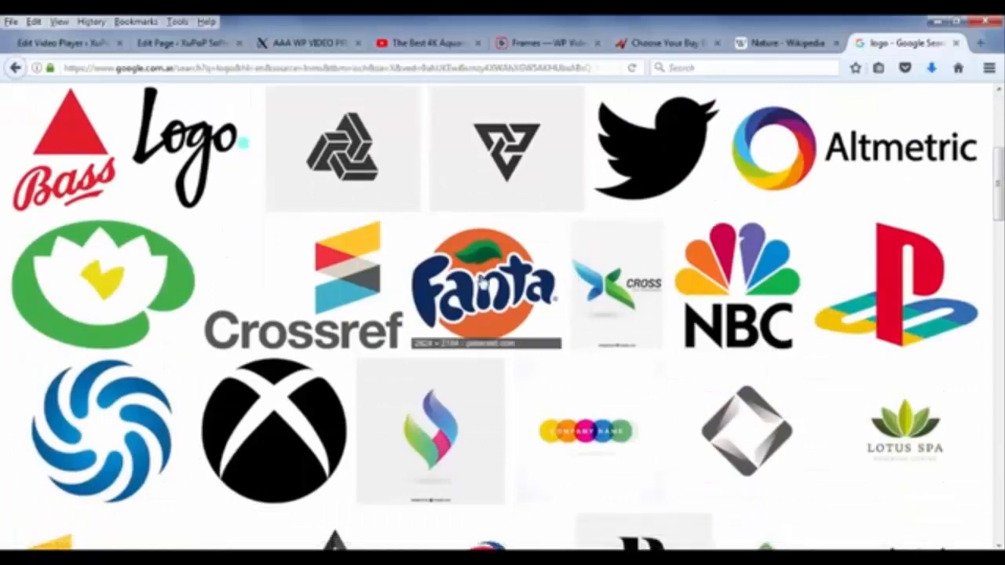
- Open the Fanta logo image at full size in its own tab and copy its web address
left_click(481, 281)
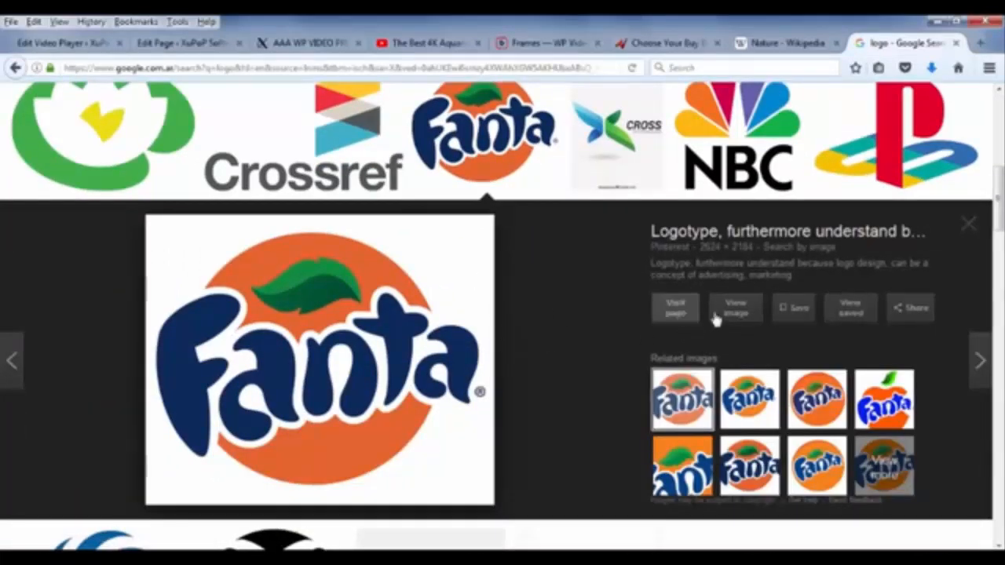
left_click(735, 310)
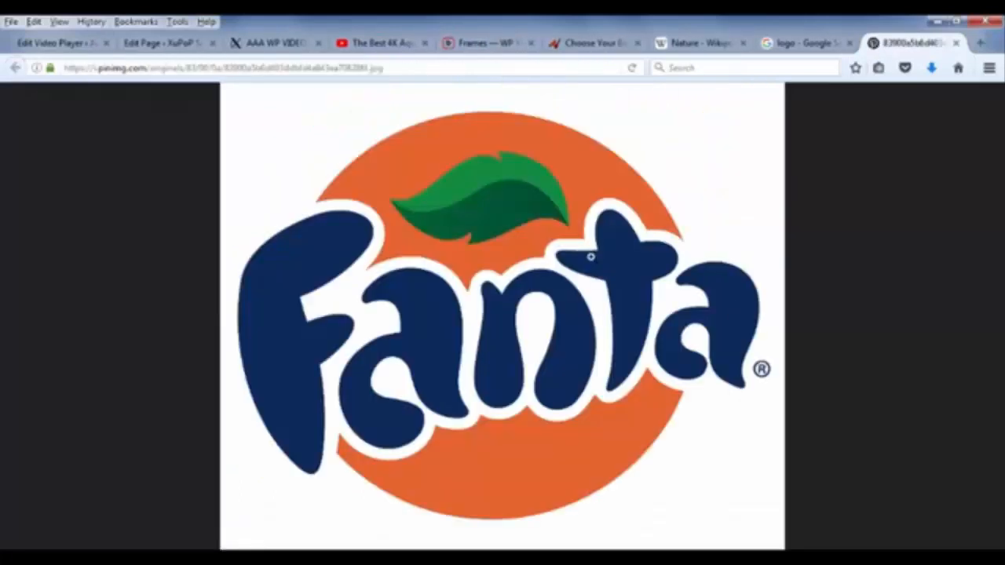
left_click(388, 67)
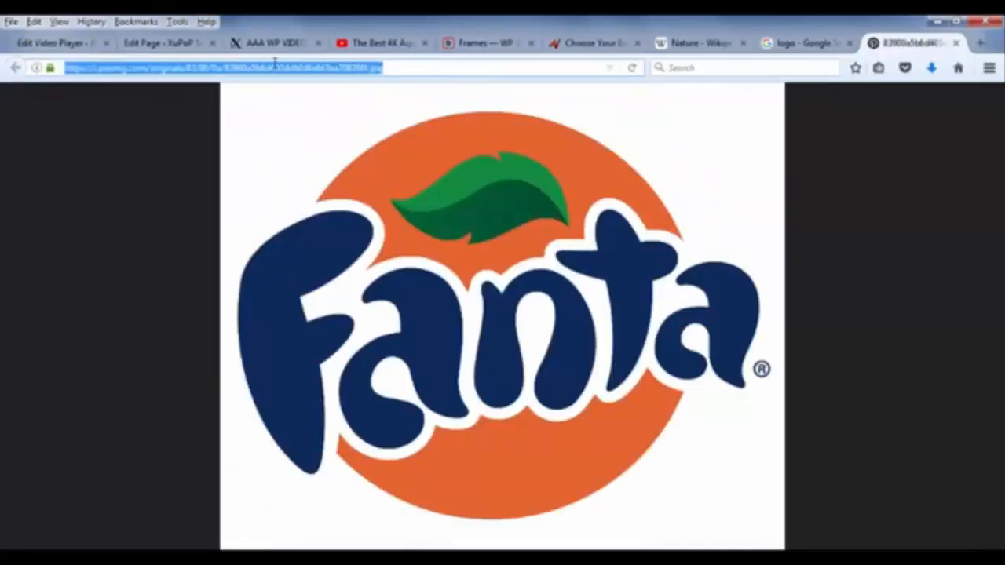
right_click(281, 70)
left_click(312, 114)
- Paste the copied Fanta logo address into the empty Locked Content editor of the video player
left_click(79, 44)
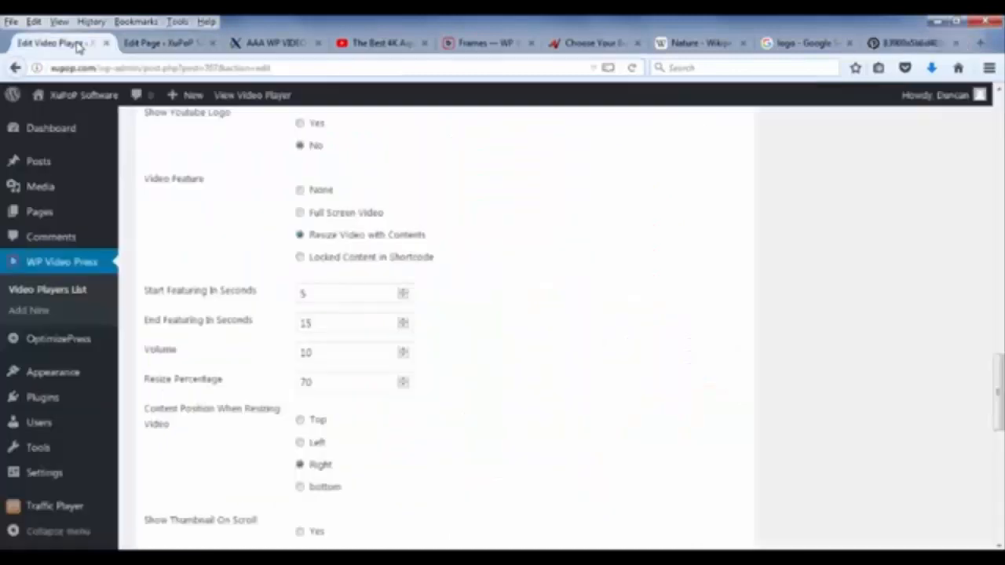
scroll(533, 236, "down", 8)
left_click(383, 401)
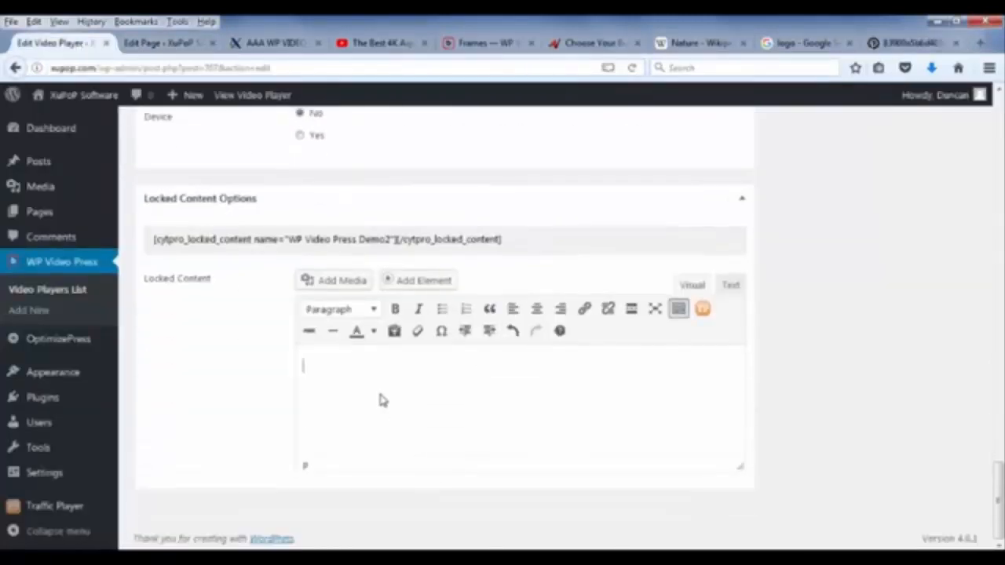
right_click(378, 384)
right_click(329, 387)
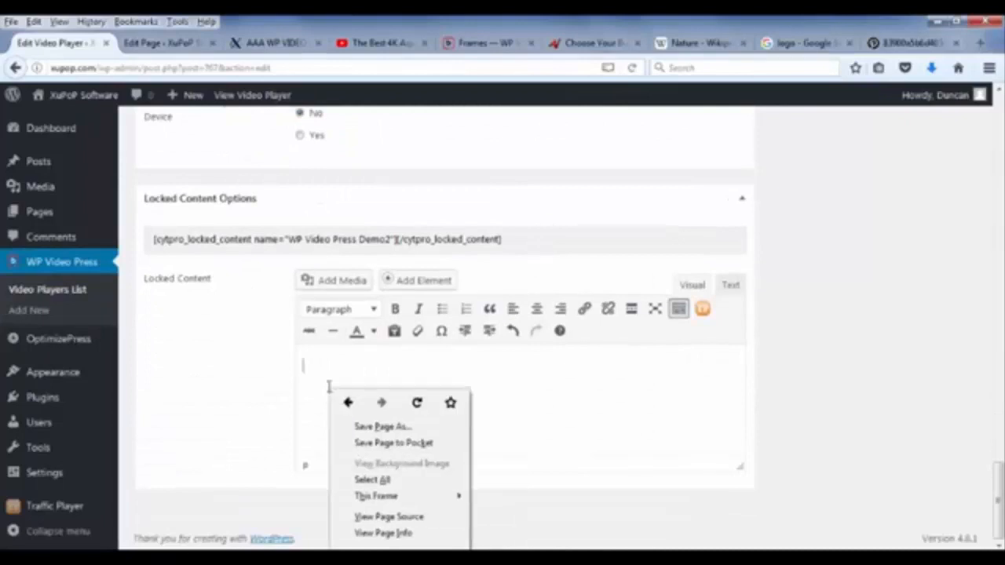
right_click(615, 365)
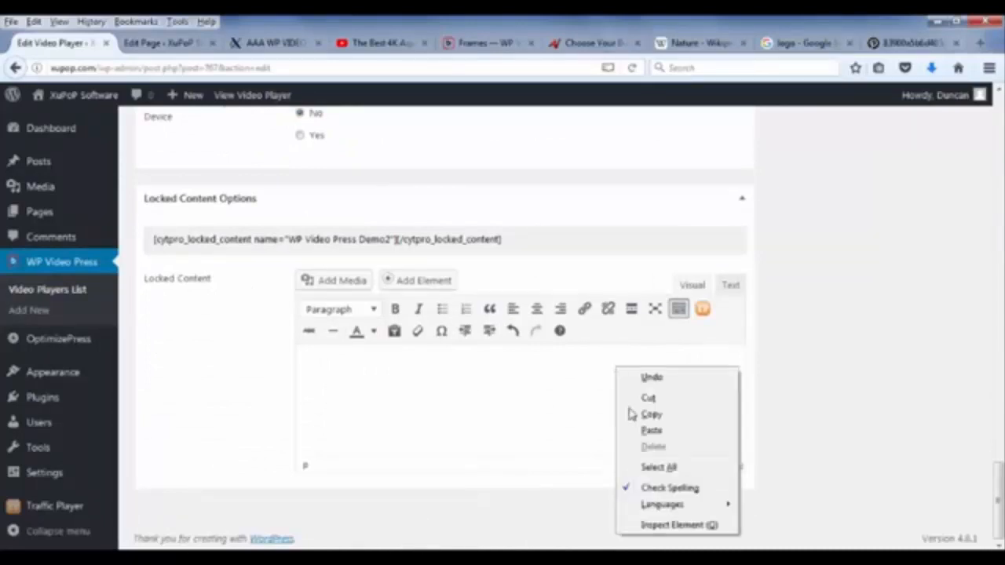
left_click(651, 431)
- Shrink the Fanta logo to less than half the editor's width and make the editor tall enough to show it whole
left_click(558, 412)
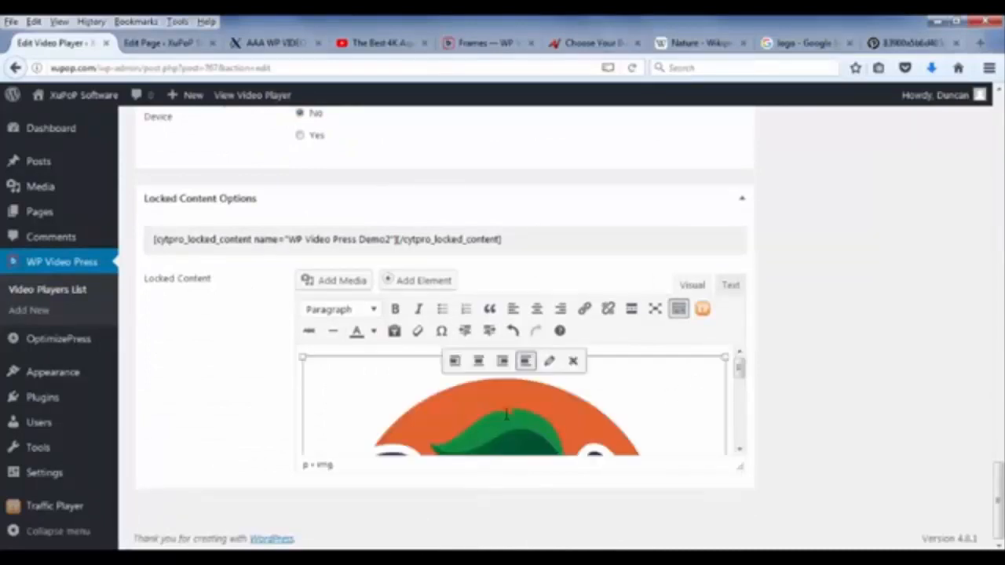
left_click_drag(300, 357, 521, 442)
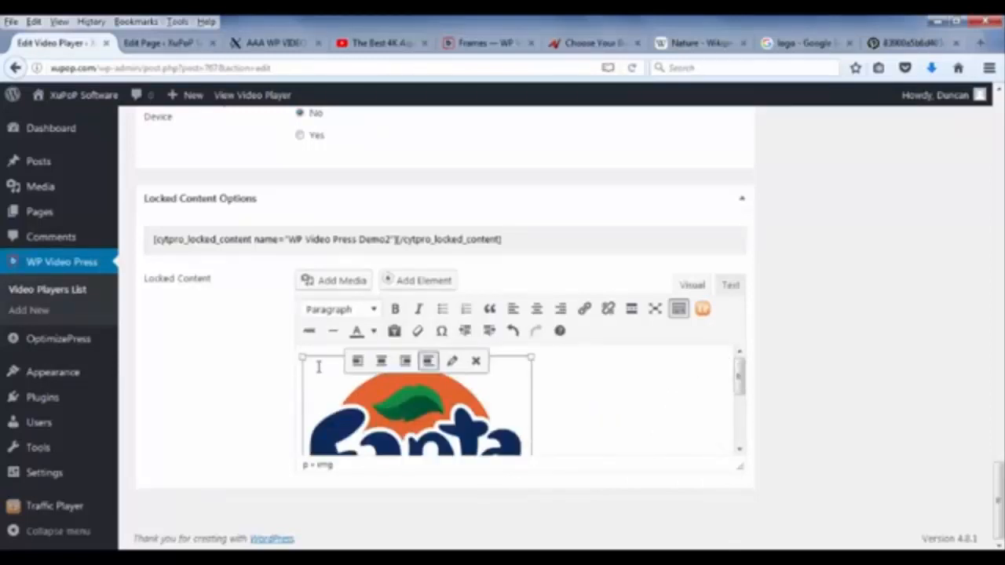
left_click_drag(302, 358, 338, 382)
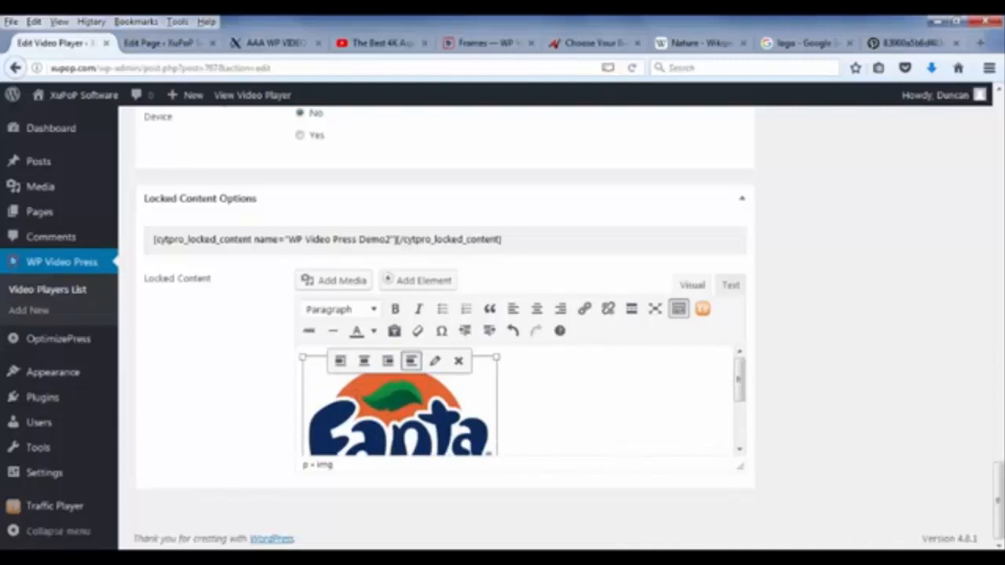
left_click(564, 402)
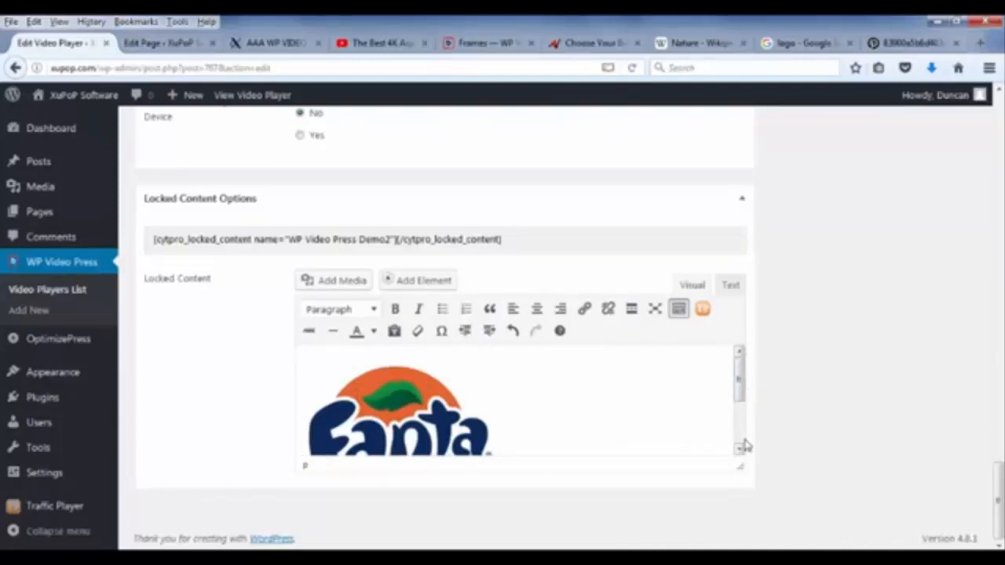
left_click_drag(740, 467, 498, 512)
left_click(412, 443)
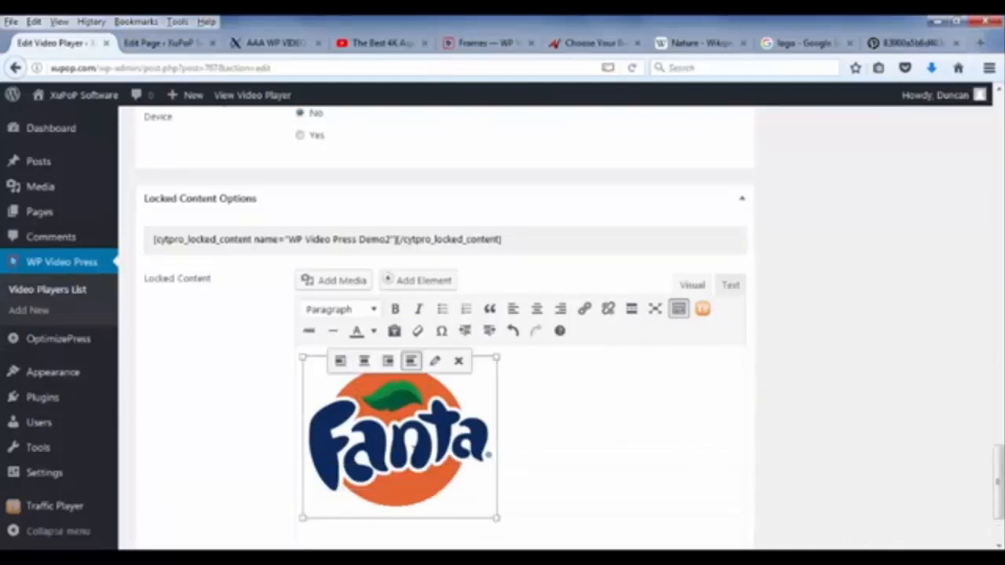
left_click(585, 309)
scroll(594, 403, "down", 2)
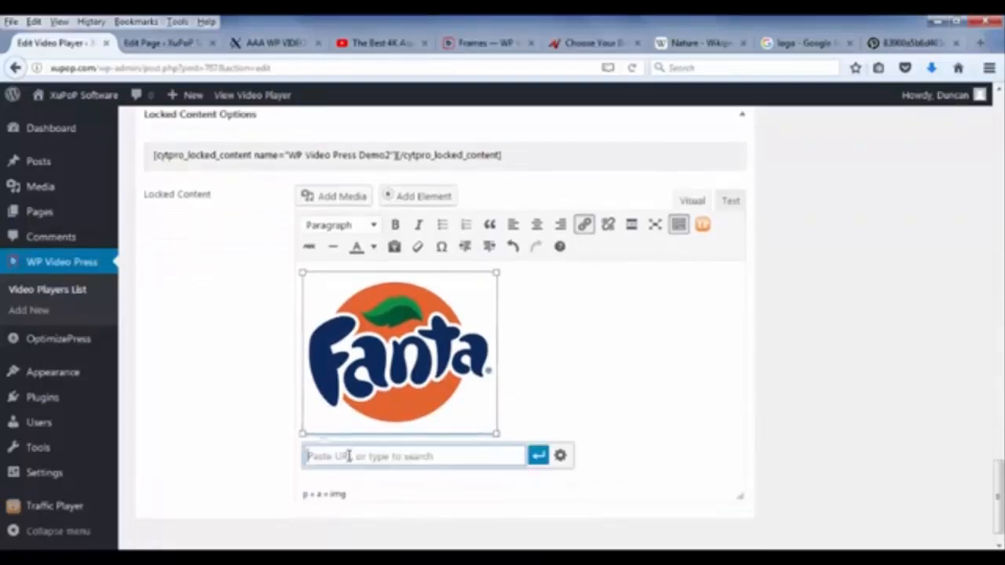
type("www")
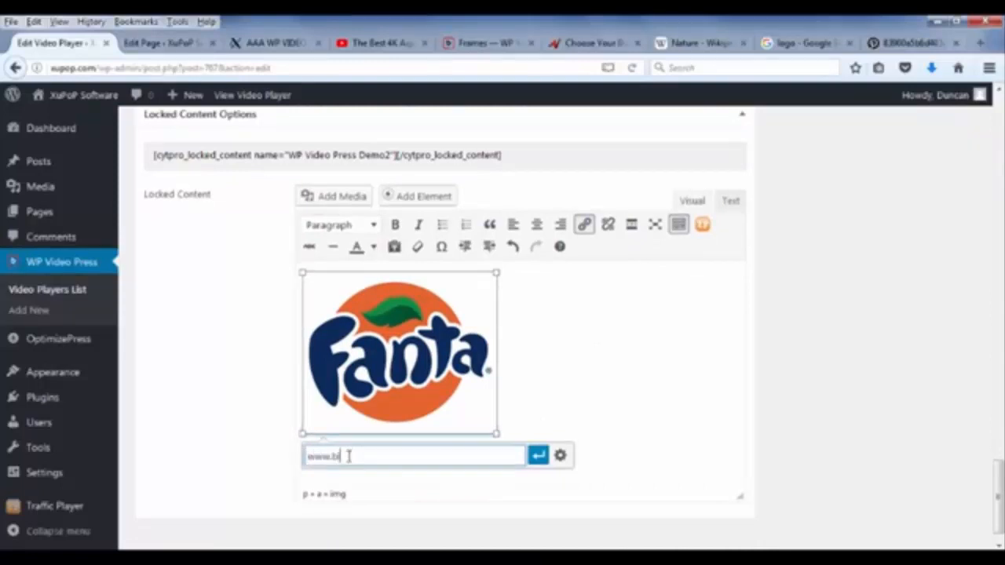
type(".bing.com")
left_click(521, 272)
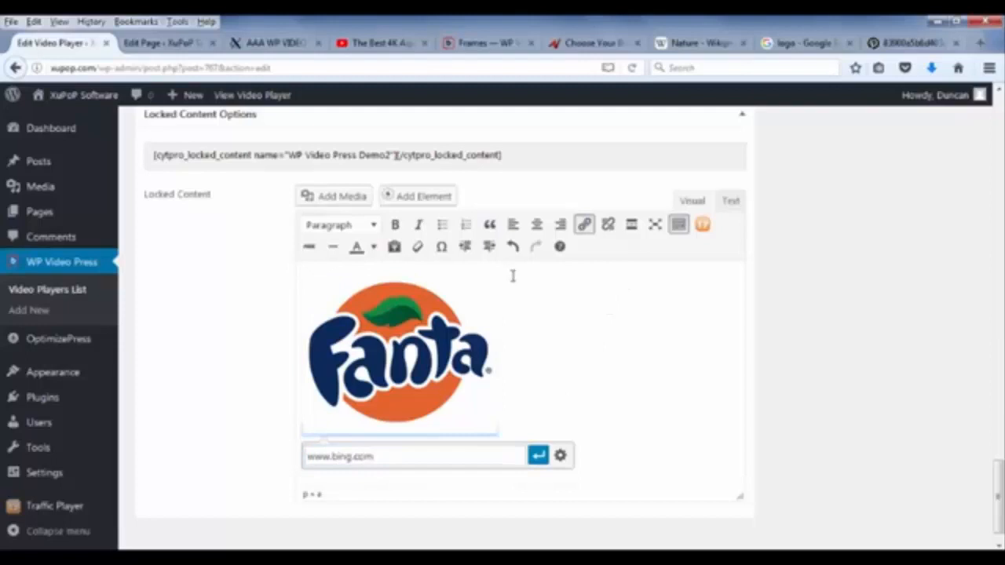
key("Return")
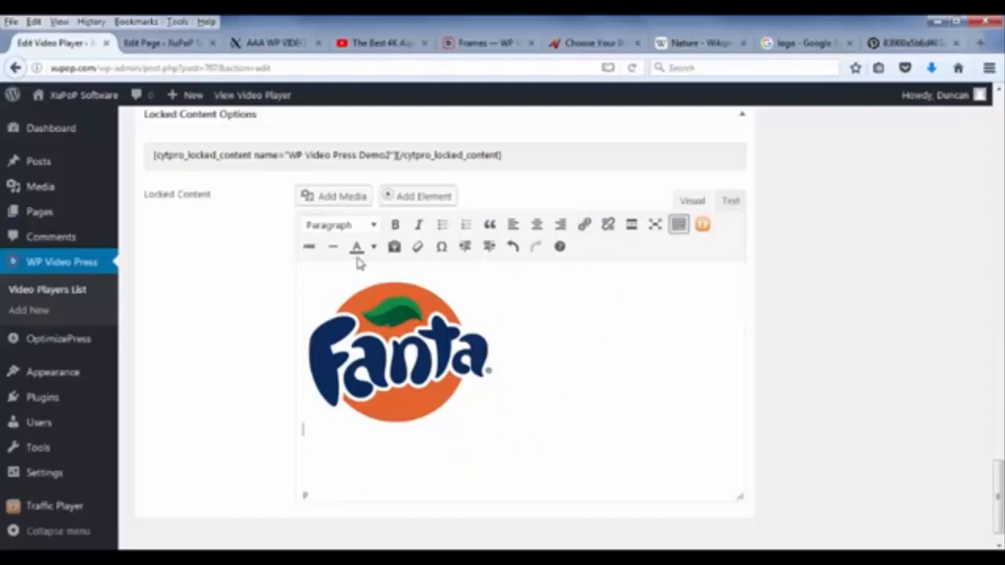
- Add the line "CLICK HERE PLEASE!!!!" below the Fanta logo in the Locked Content editor, leaving a blank line between them
left_click(342, 280)
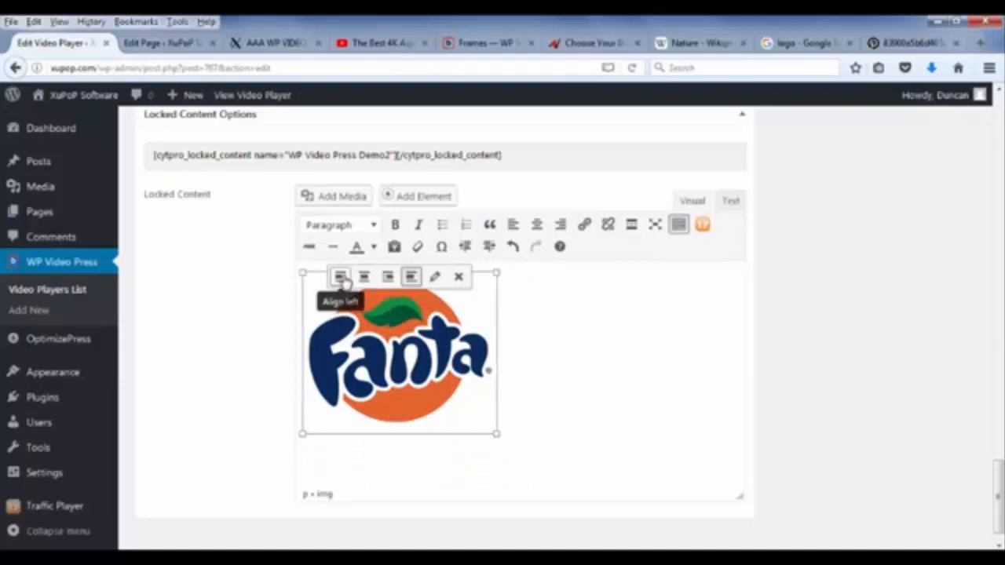
left_click(338, 444)
type("CL,")
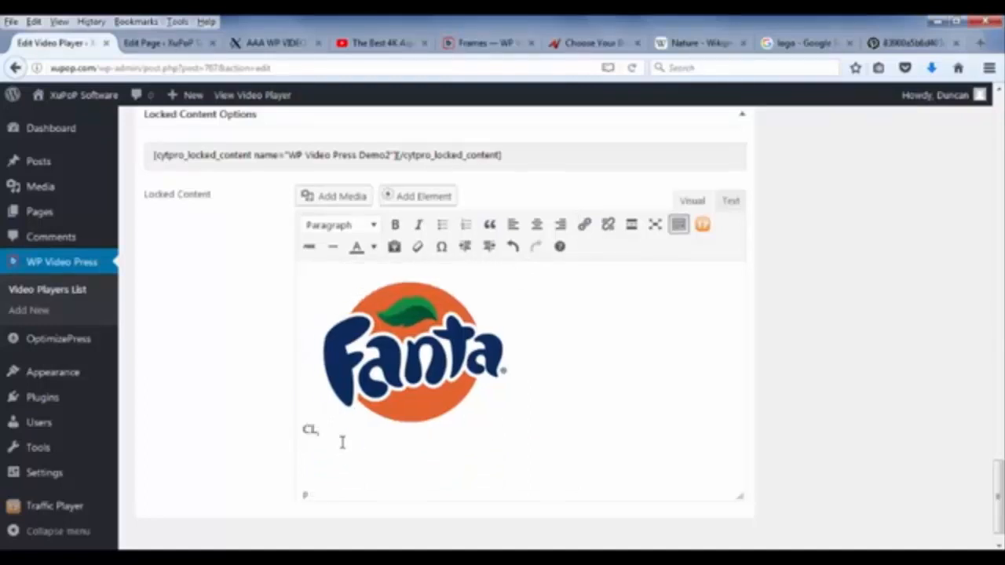
key("BackSpace")
key("BackSpace")
key("BackSpace")
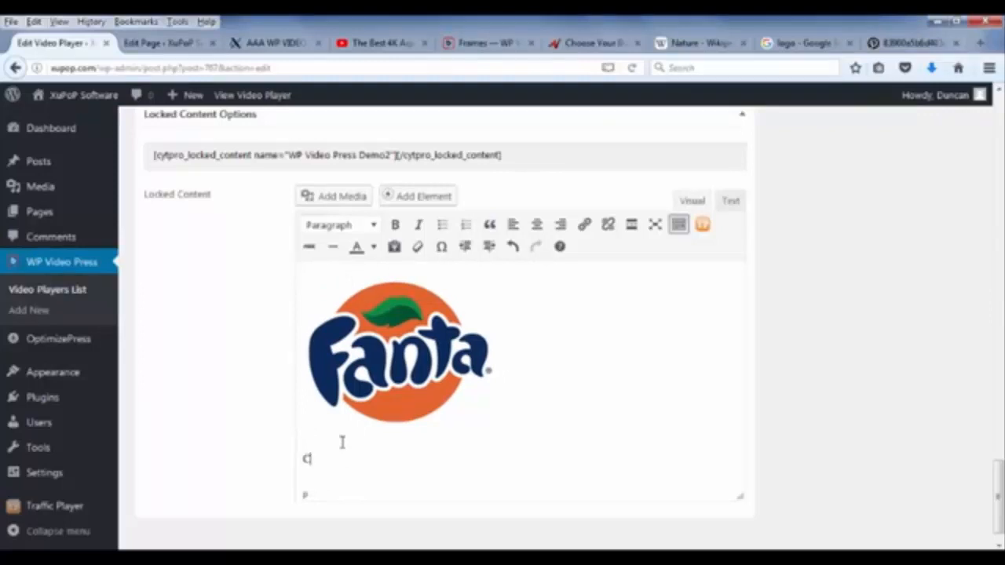
type("CLICK HERE PLEASE!!!!")
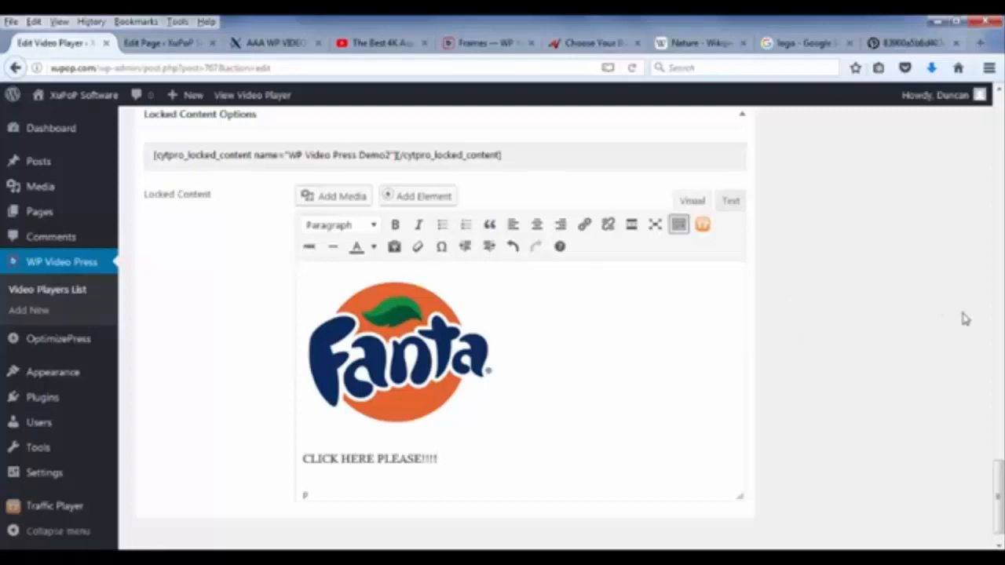
- Update the published video player "WP Video Press Demo2" to save the new locked content
scroll(954, 292, "up", 5)
scroll(953, 291, "up", 3)
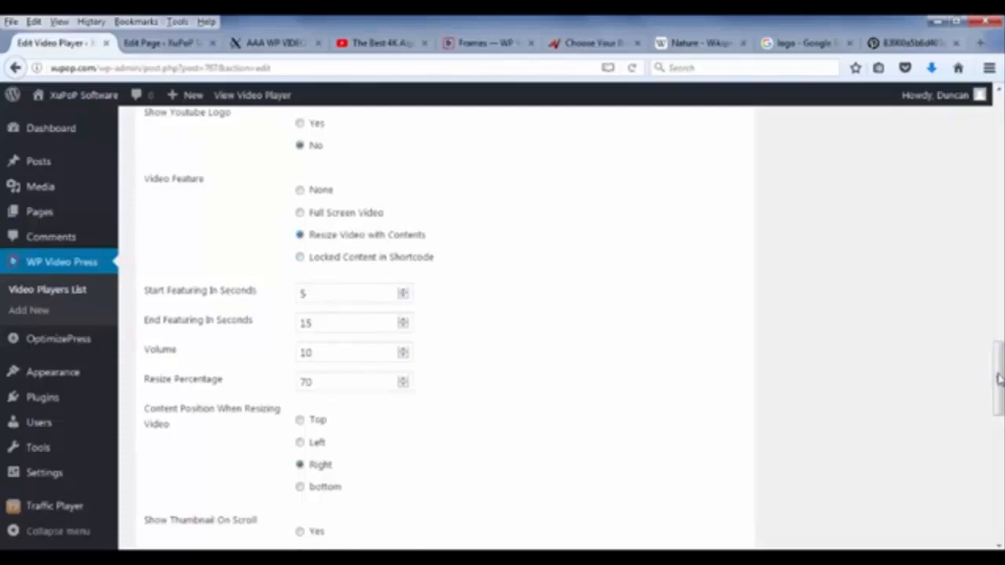
scroll(998, 373, "up", 15)
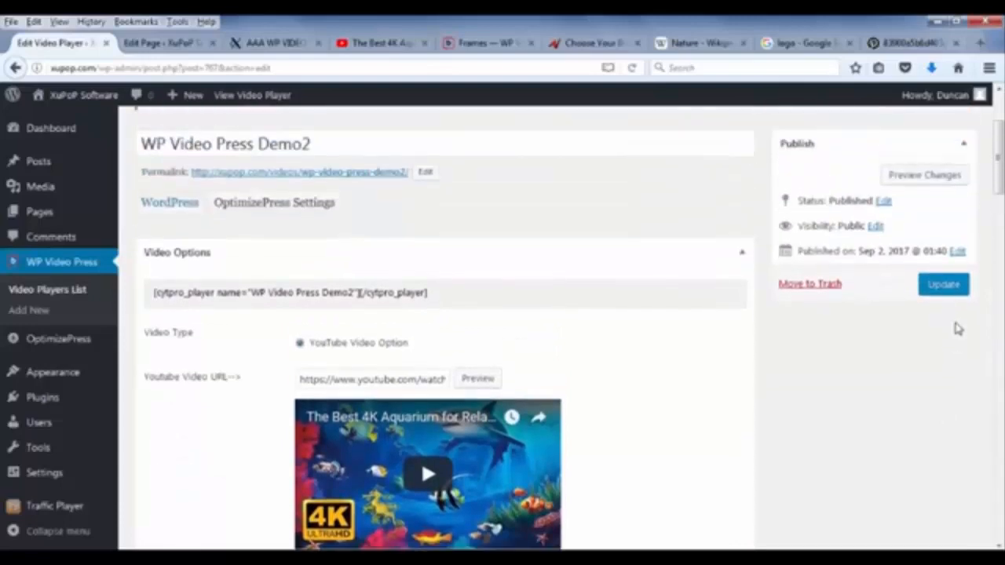
left_click(950, 292)
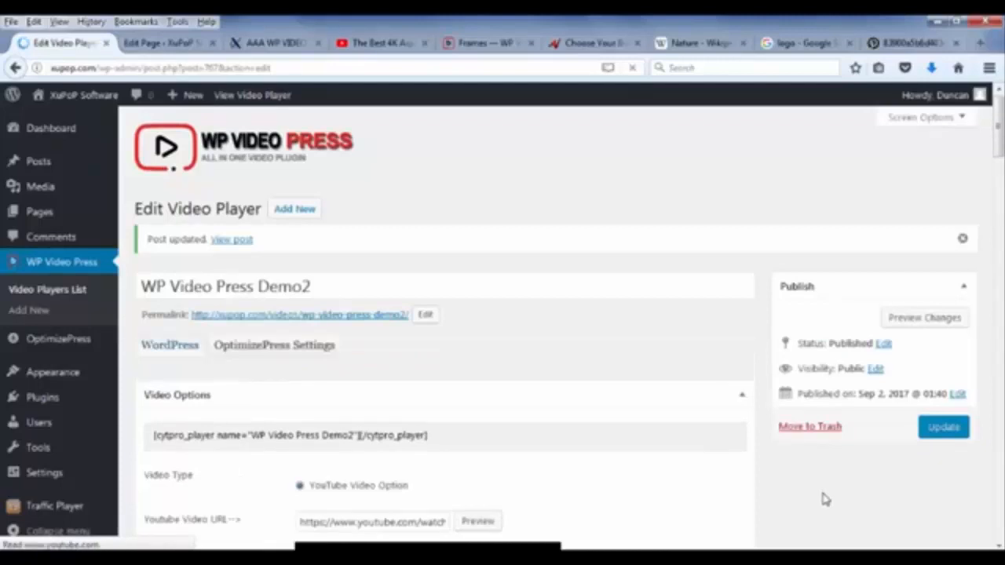
scroll(644, 375, "down", 3)
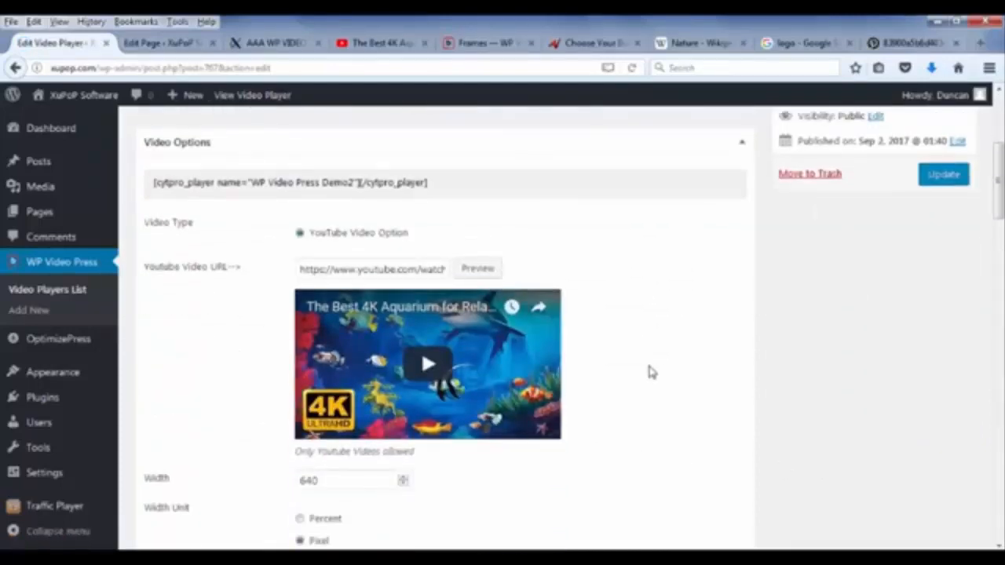
scroll(650, 371, "up", 5)
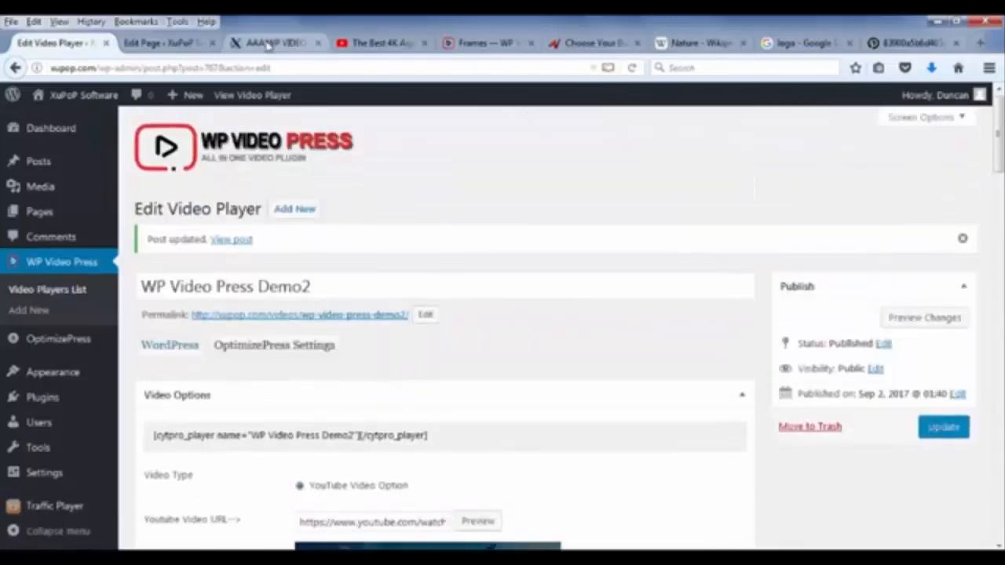
- Switch to the "AAA WP VIDEO PRESS LIVE DEMO AAA" page and reload its address to test the updated player
left_click(271, 44)
left_click(280, 68)
left_click(296, 69)
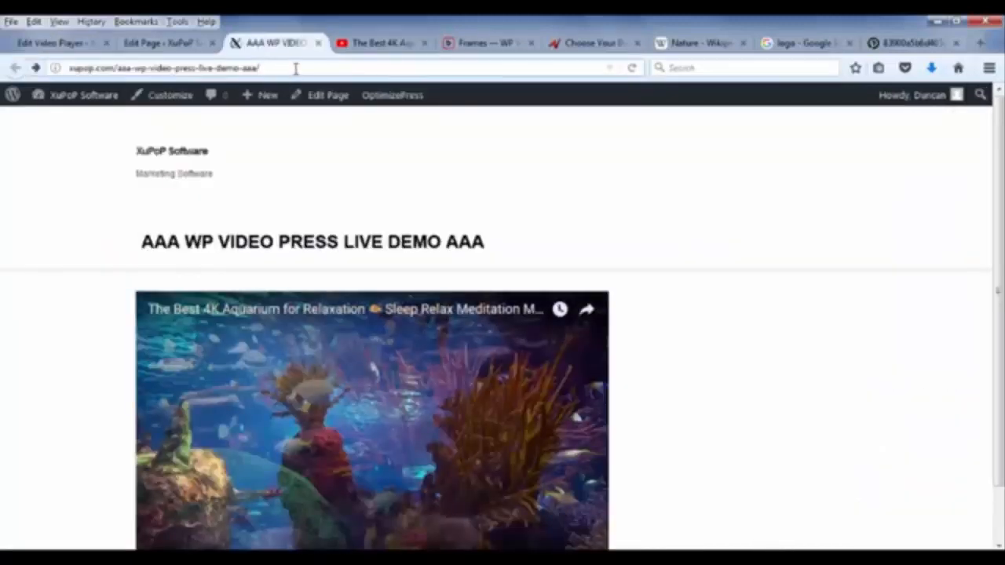
- Reload the live demo page, check the resized video with the Fanta logo beside it, and pause playback
key("Return")
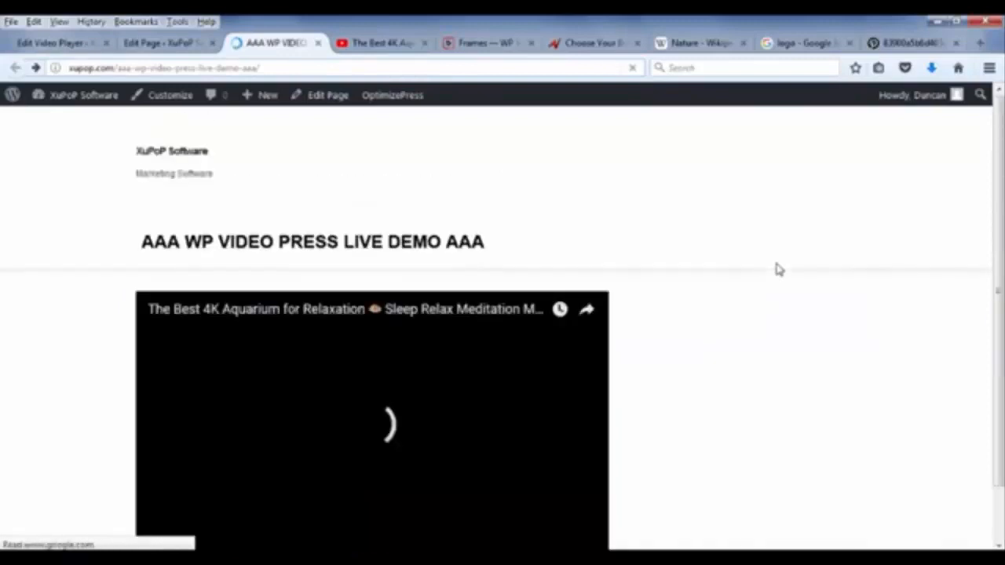
scroll(779, 270, "down", 2)
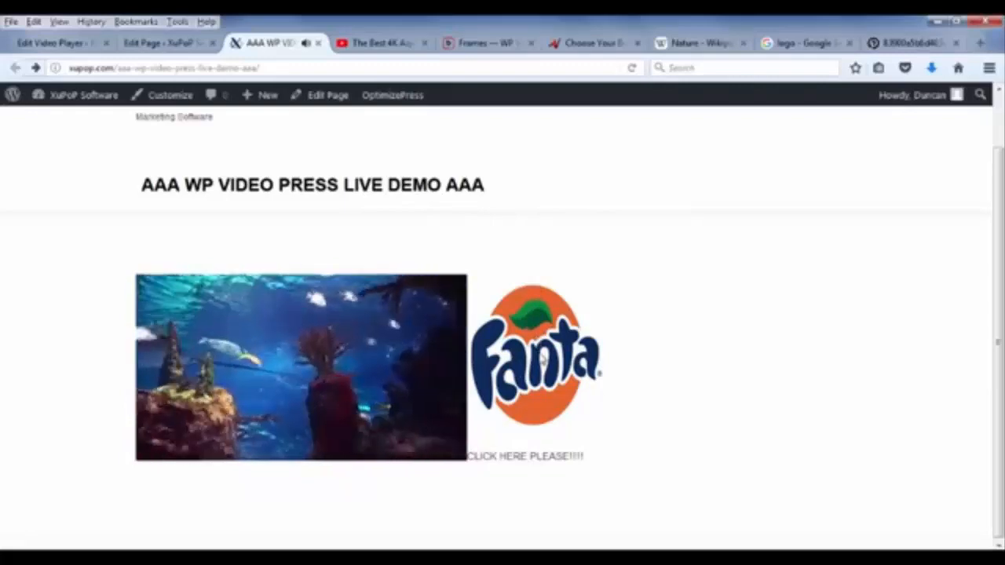
left_click(381, 380)
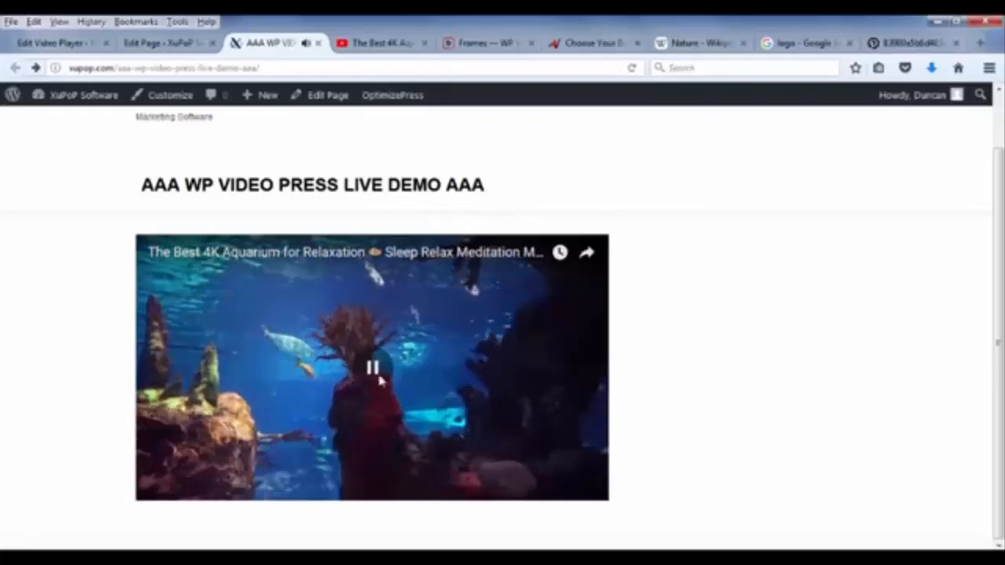
left_click(26, 45)
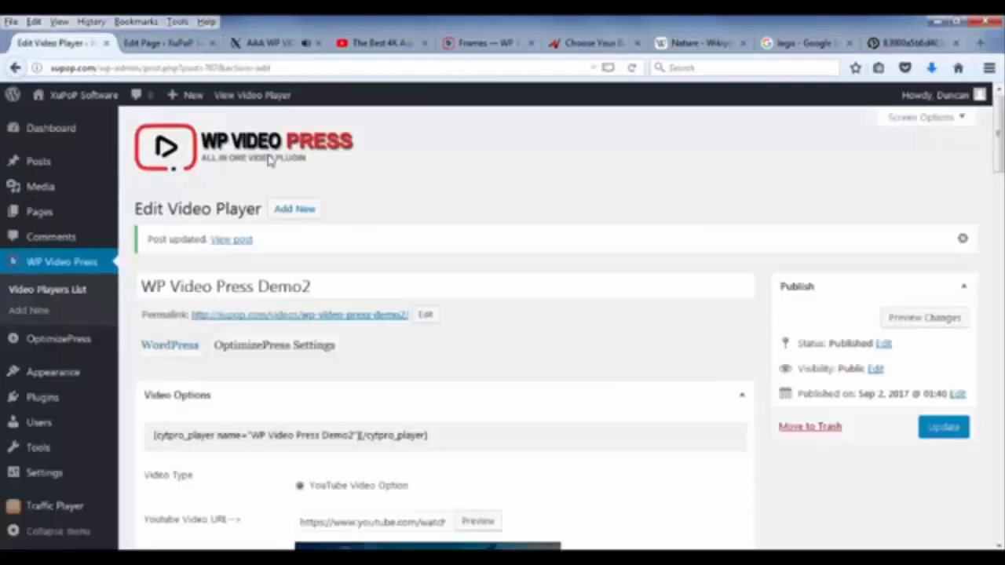
scroll(442, 242, "down", 3)
scroll(697, 403, "down", 20)
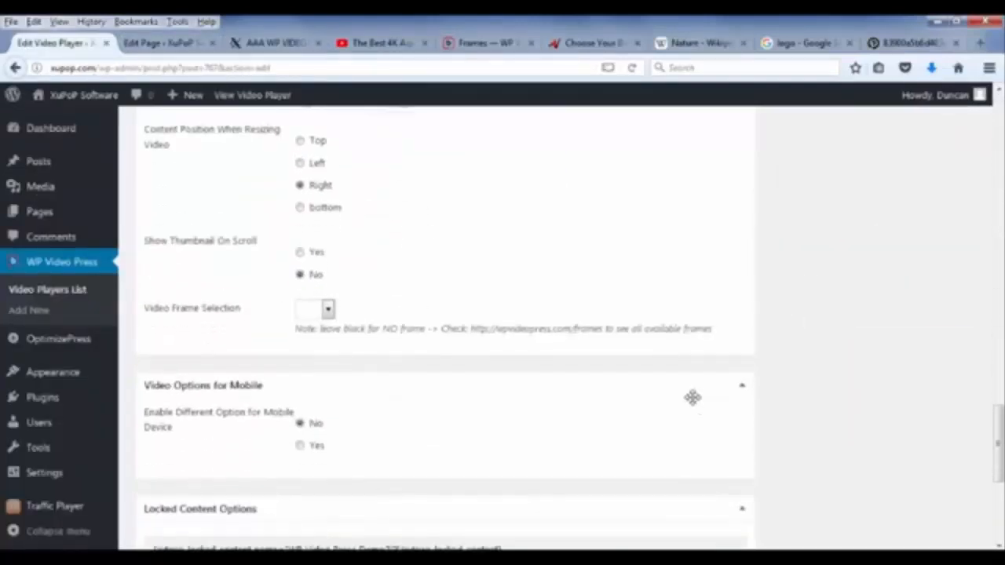
left_click(390, 421)
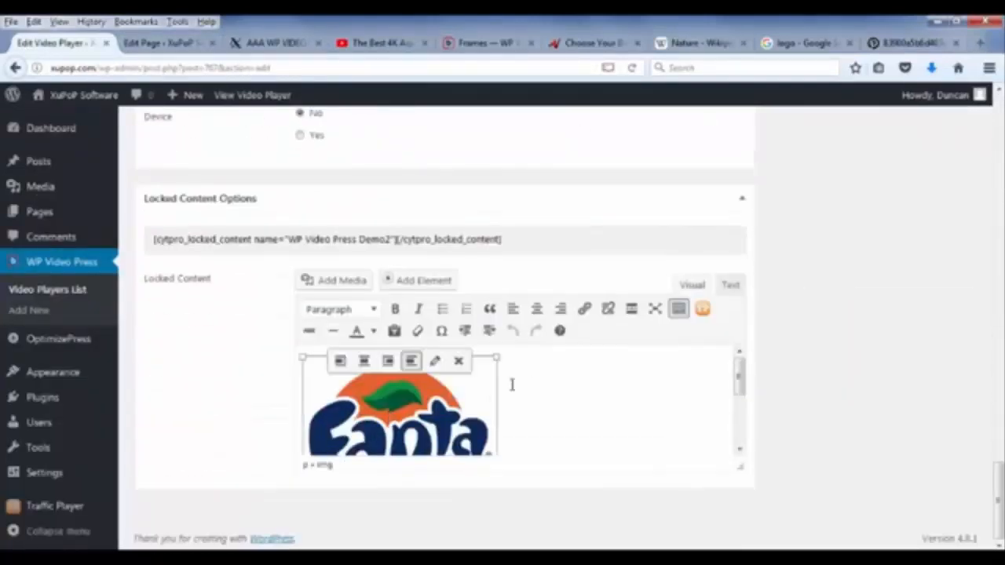
left_click(584, 308)
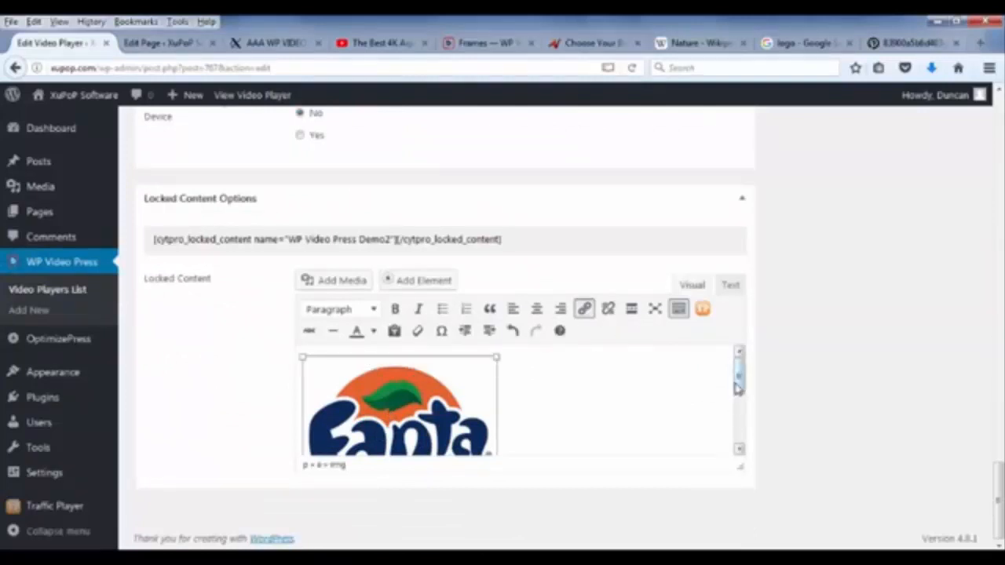
left_click_drag(737, 387, 741, 442)
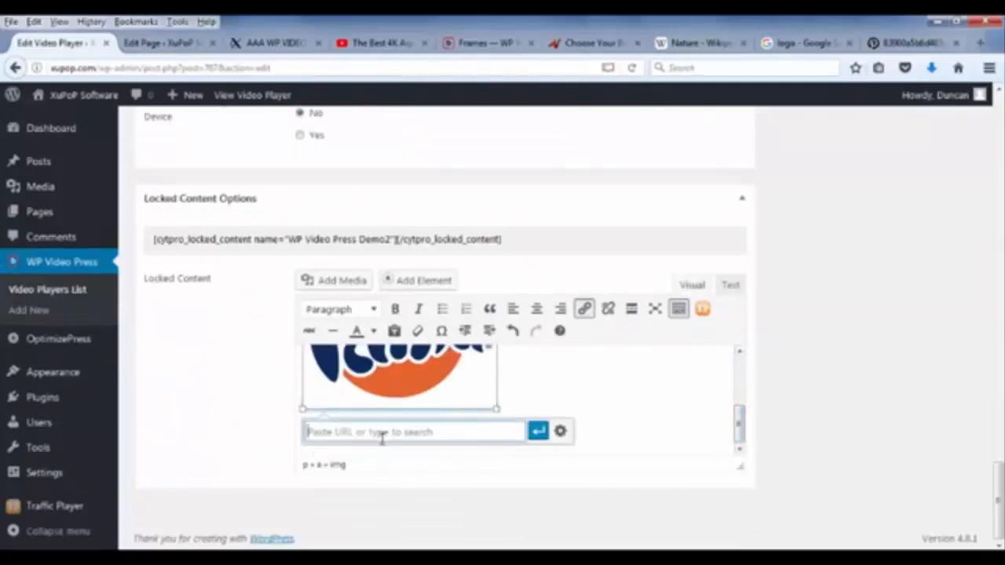
type("www.bing.com")
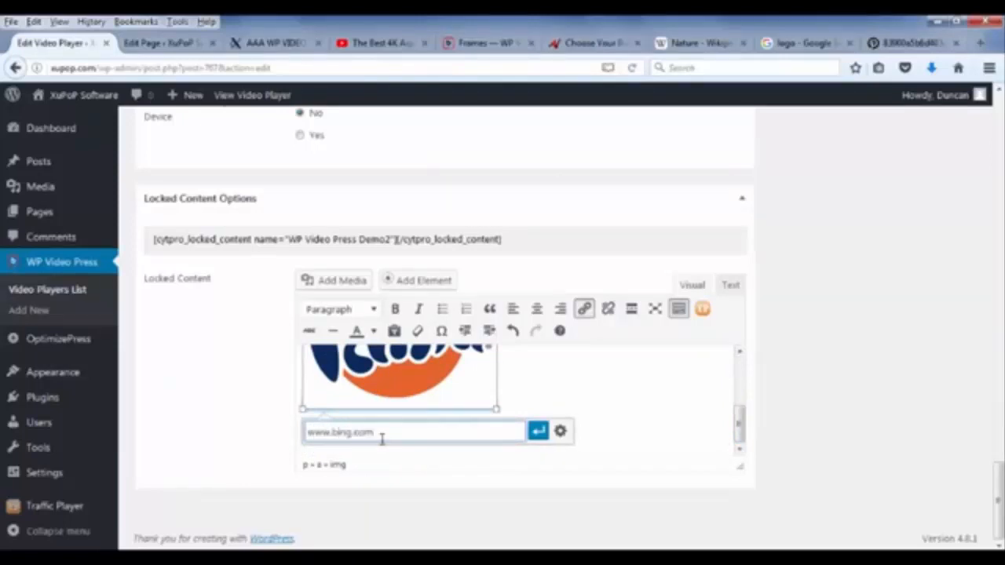
left_click(538, 431)
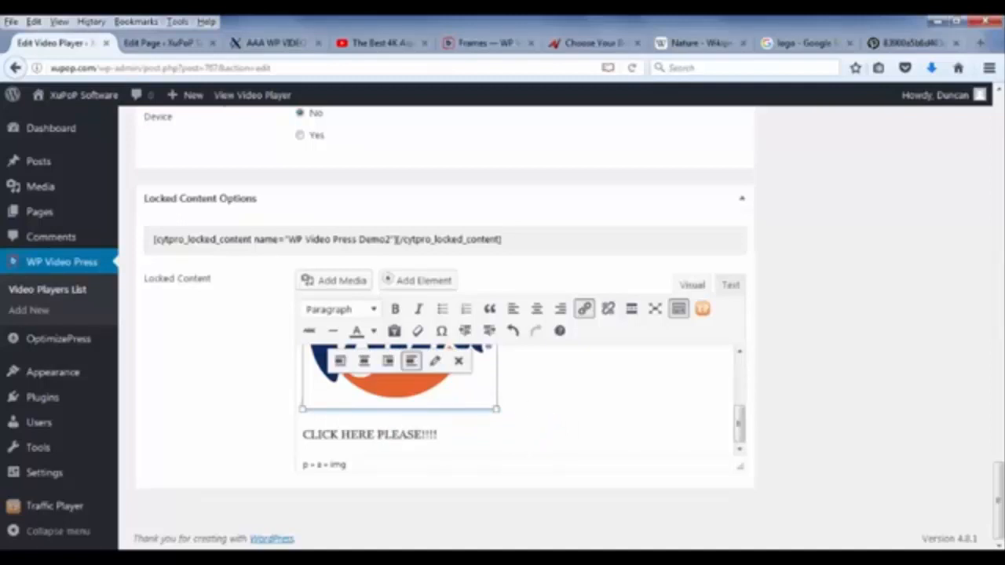
left_click_drag(997, 474, 988, 117)
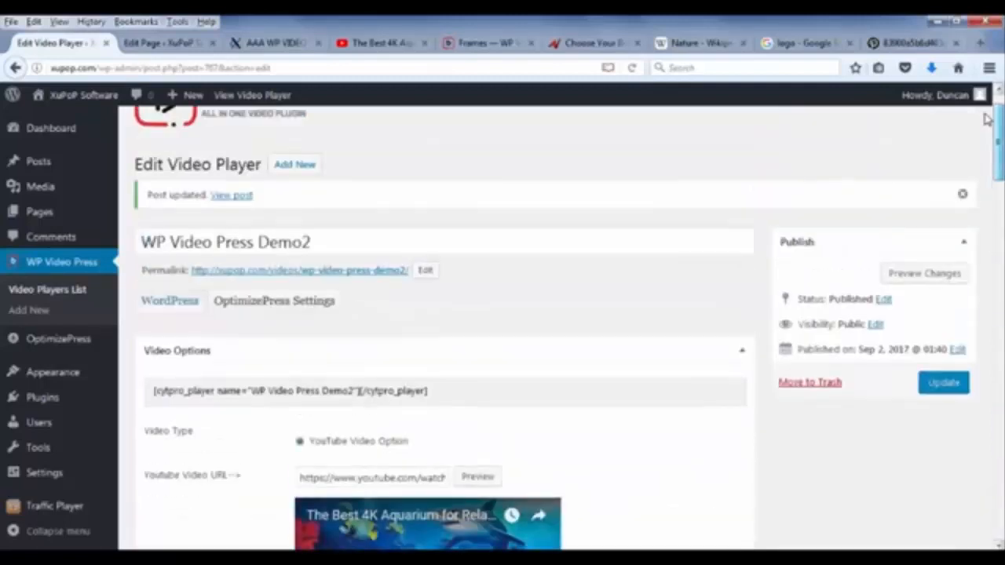
left_click(946, 385)
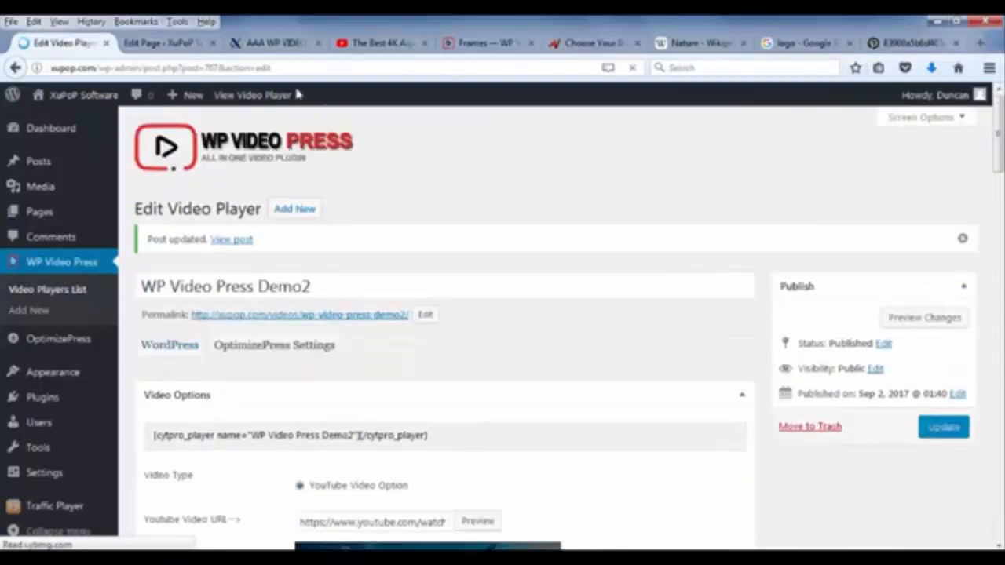
- Reload the live demo page, test the link beside the resized video, and return to the demo page
left_click(274, 42)
left_click(278, 65)
left_click(287, 66)
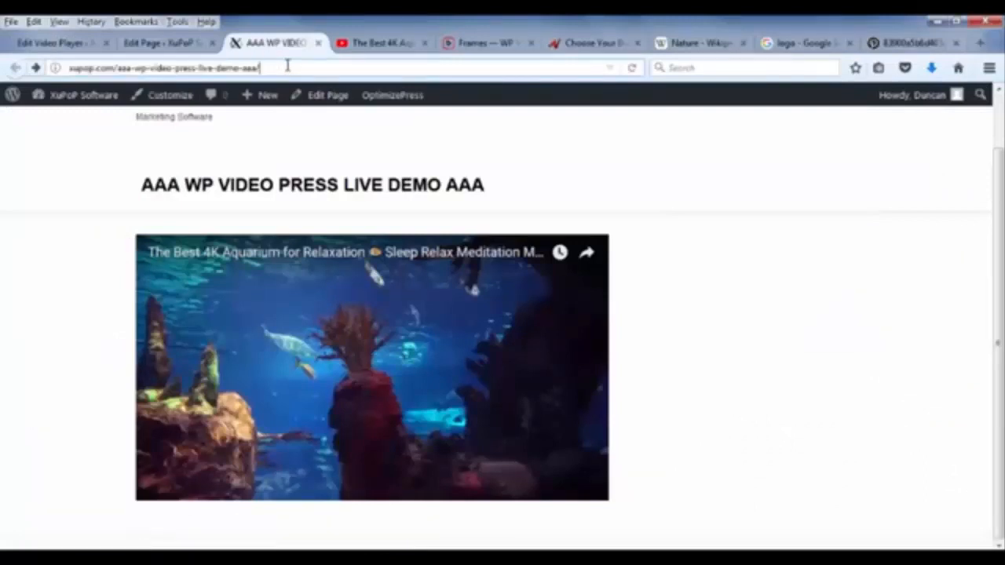
key("Return")
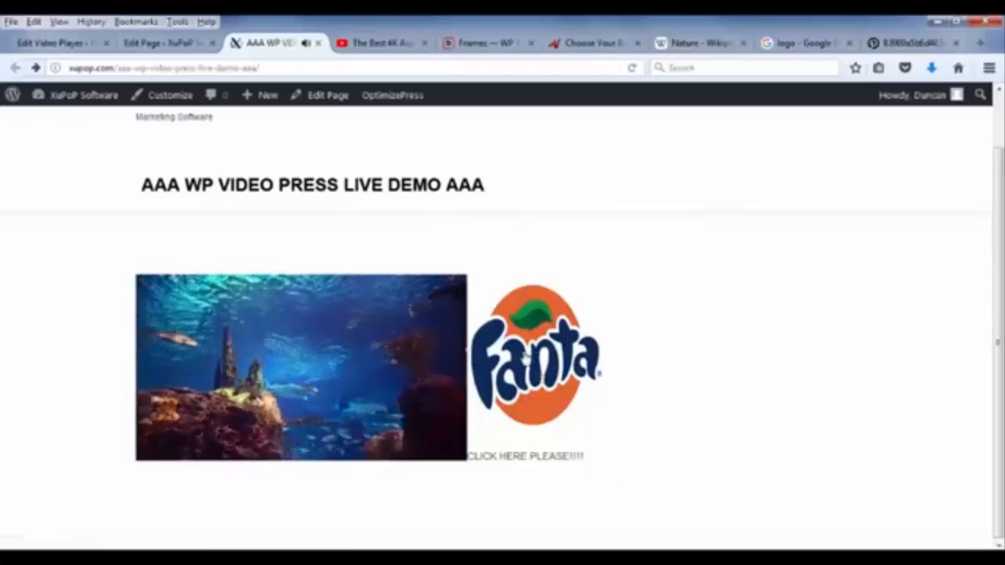
left_click(509, 458)
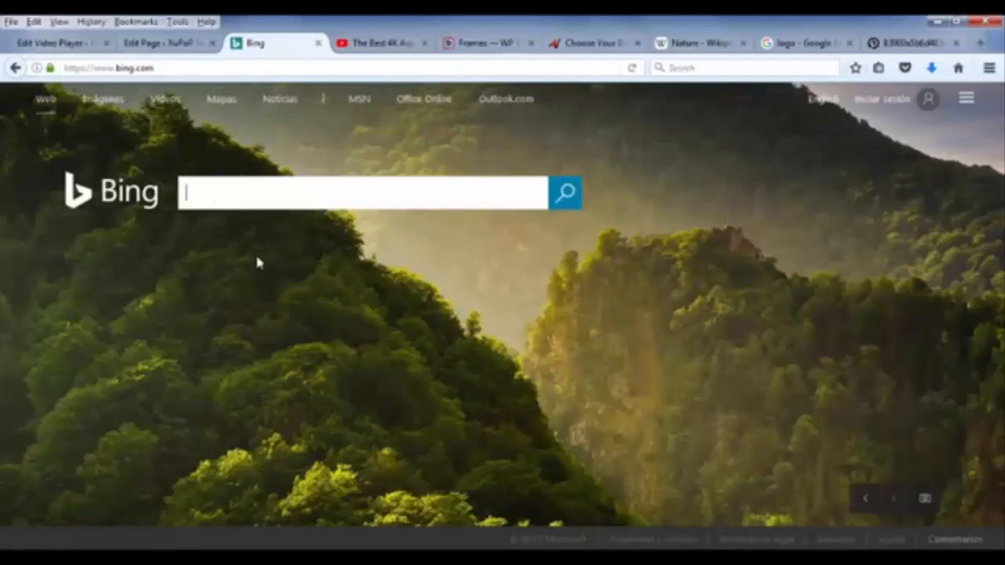
left_click(16, 68)
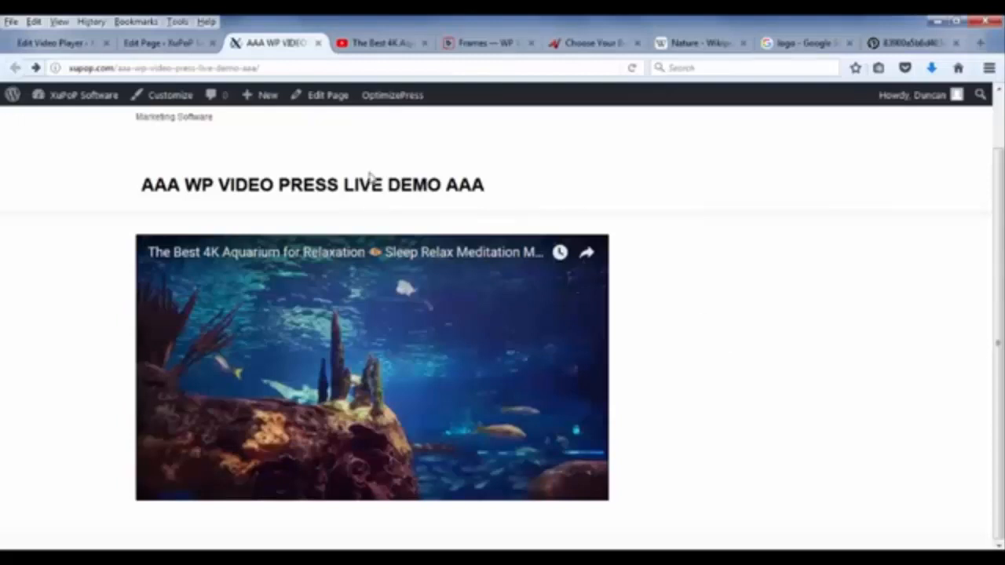
- Set the video player's Video Feature to Locked Content in Shortcode
left_click(46, 47)
scroll(566, 274, "down", 3)
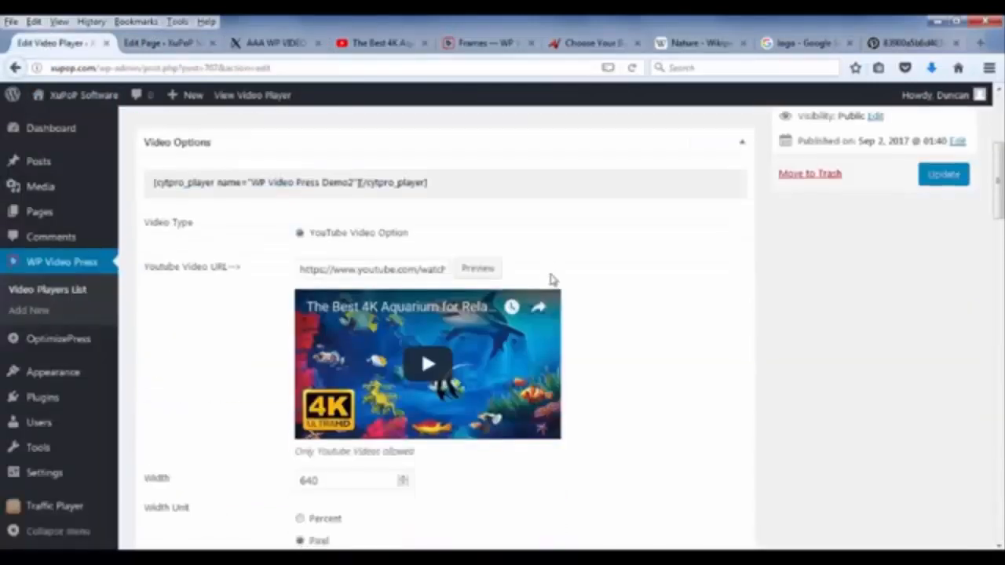
scroll(597, 271, "down", 4)
scroll(611, 281, "down", 7)
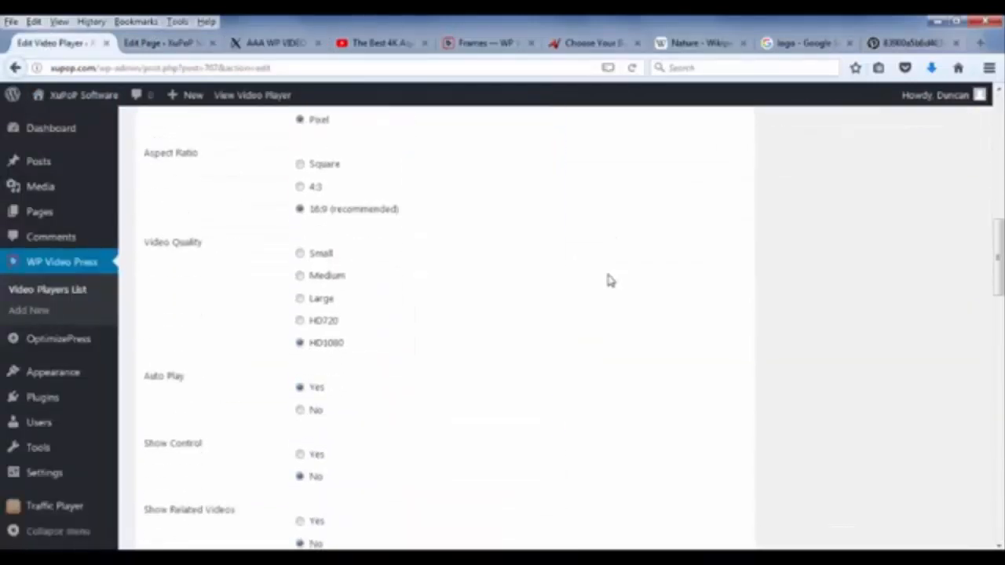
scroll(609, 281, "down", 5)
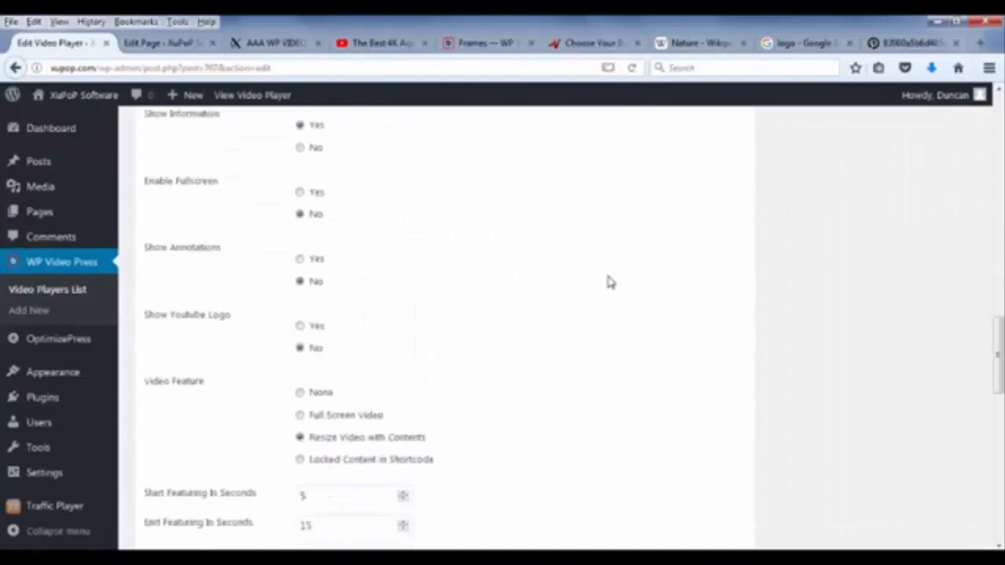
left_click(337, 324)
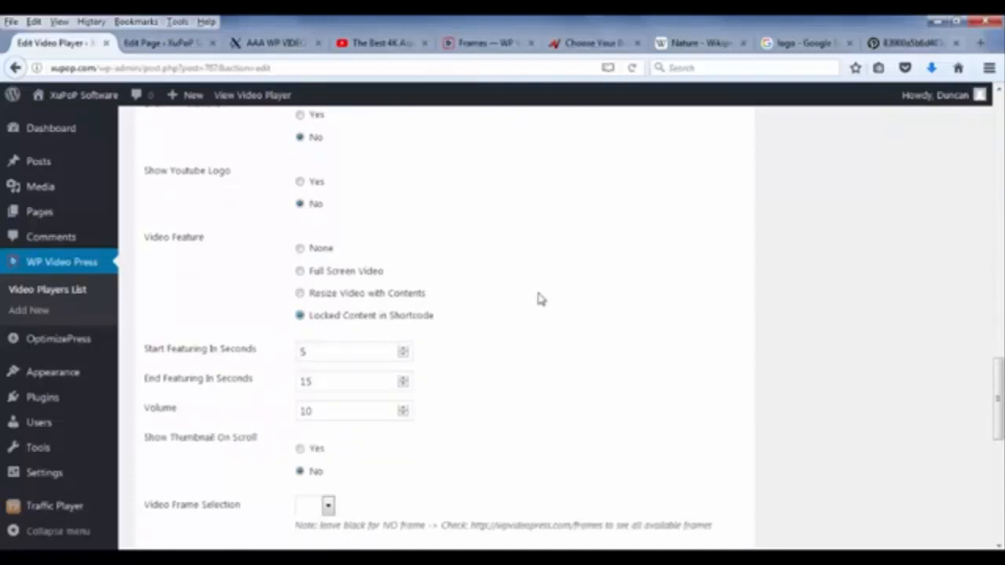
- Delete the Fanta logo and the "CLICK HERE PLEASE!!!!" text from the Locked Content
scroll(539, 298, "down", 6)
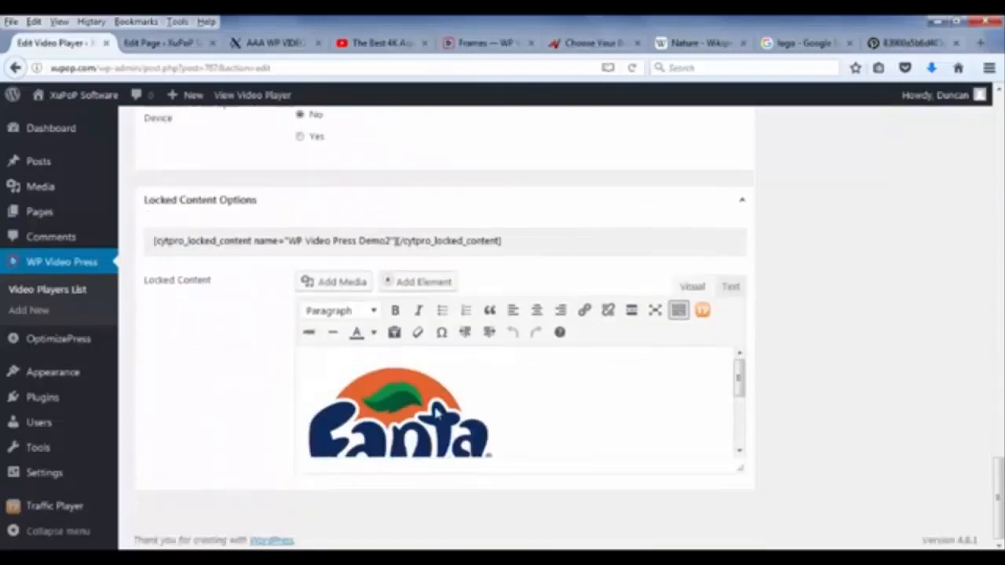
left_click(432, 415)
key("Delete")
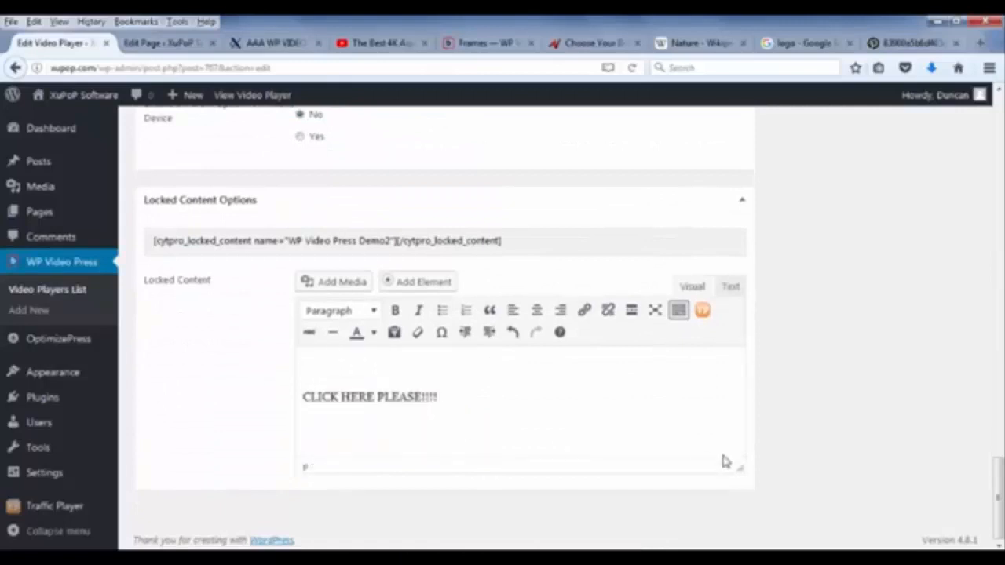
left_click_drag(448, 400, 146, 396)
key("BackSpace")
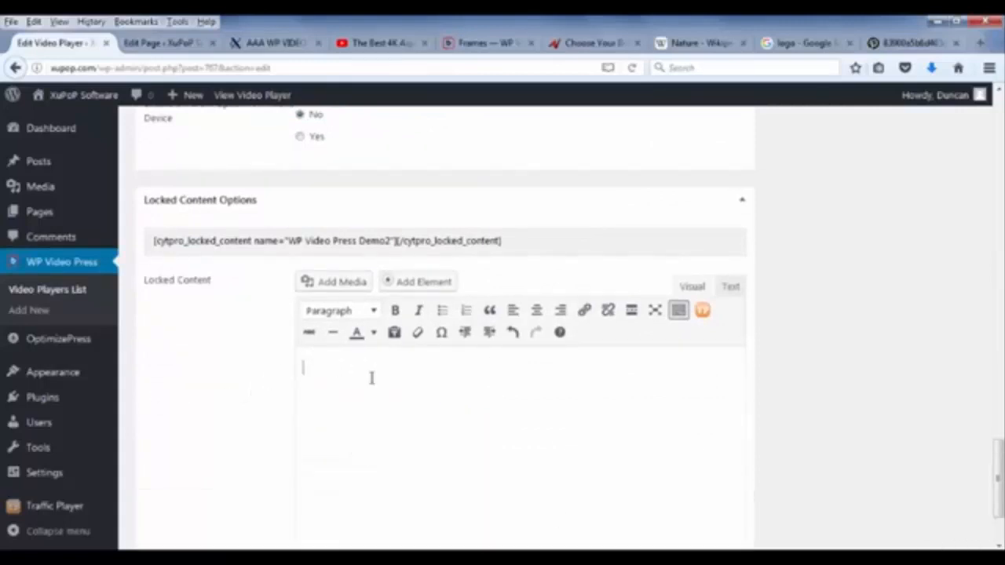
- Set Start Featuring In Seconds to 7 for the locked content feature
scroll(440, 395, "up", 5)
scroll(379, 356, "up", 3)
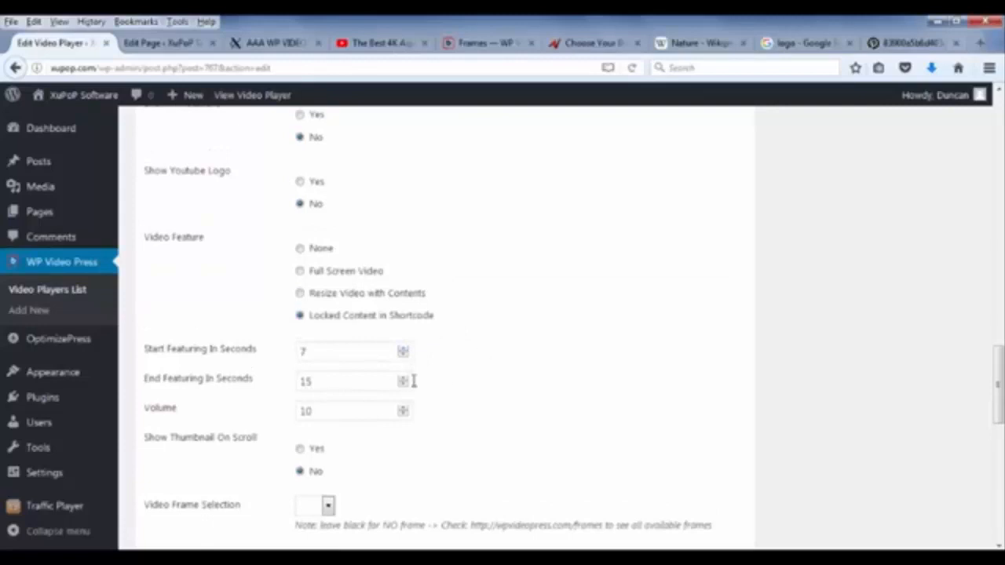
scroll(563, 343, "up", 1)
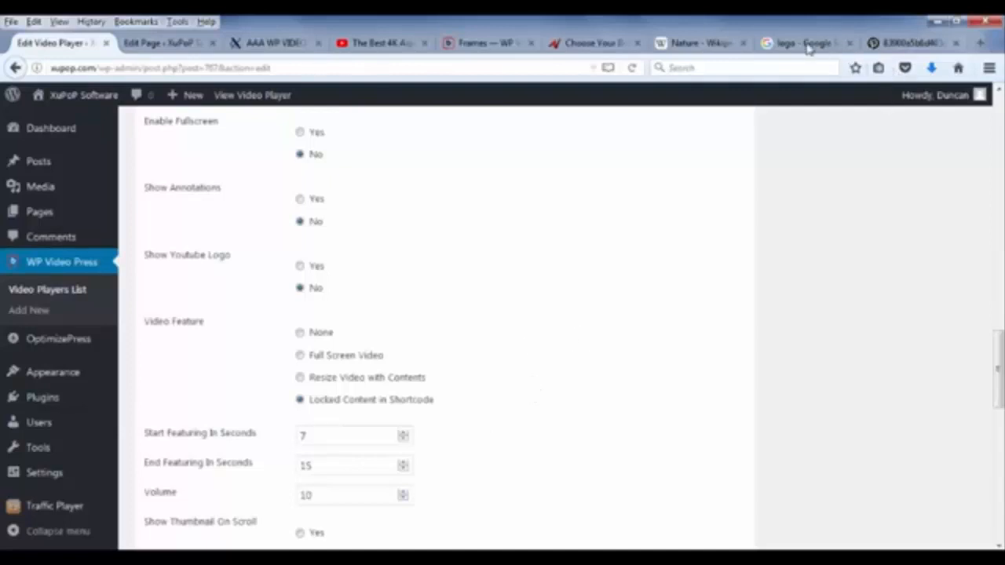
- Switch to Notepad from the Wikipedia Nature page and copy the selected article text
left_click(680, 45)
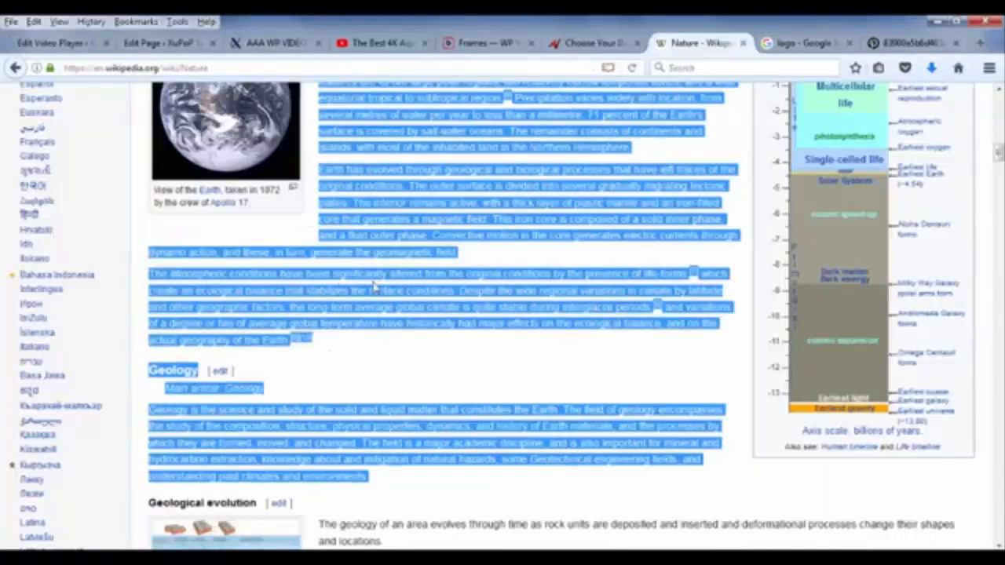
left_click(550, 556)
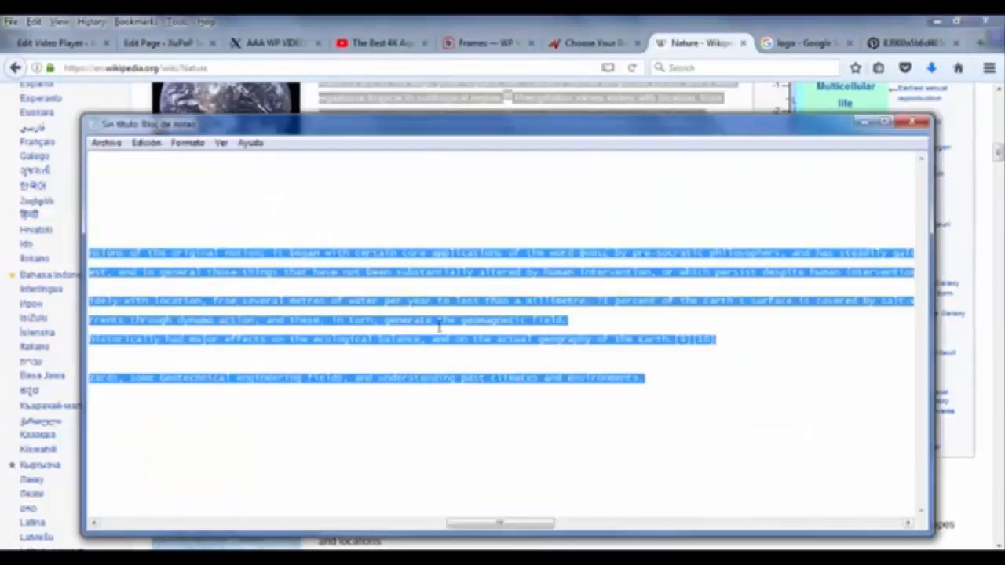
left_click_drag(496, 528, 155, 526)
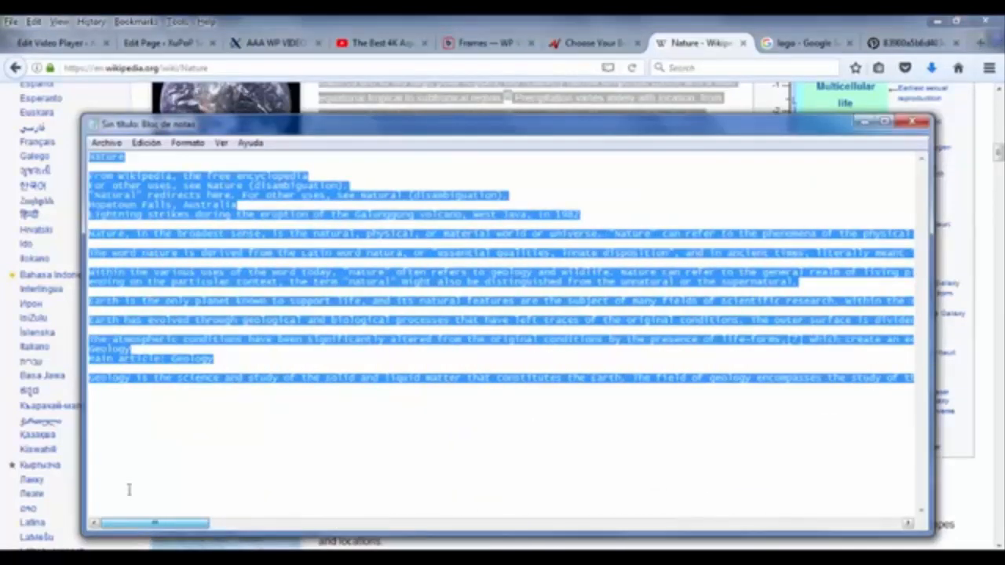
right_click(240, 284)
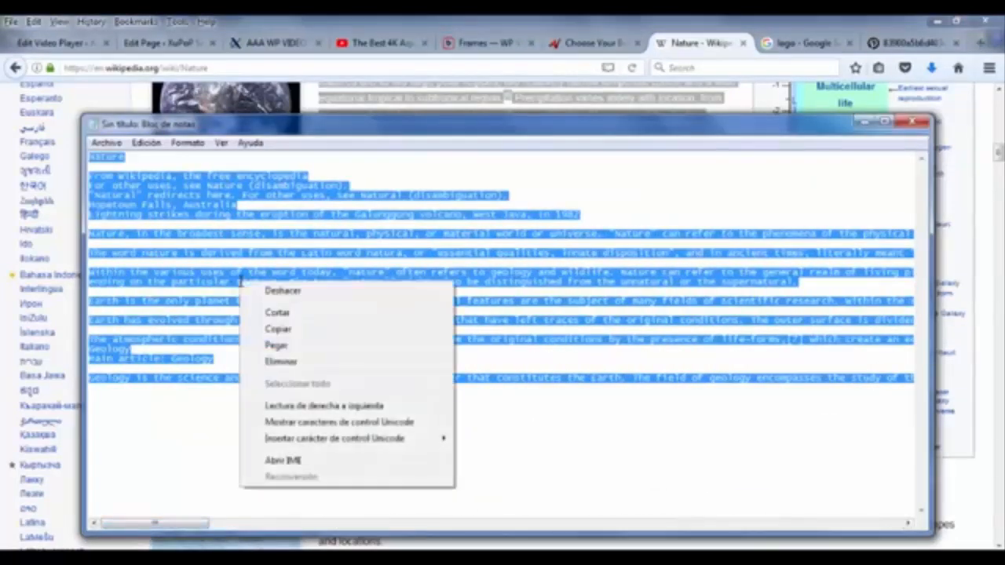
left_click(289, 333)
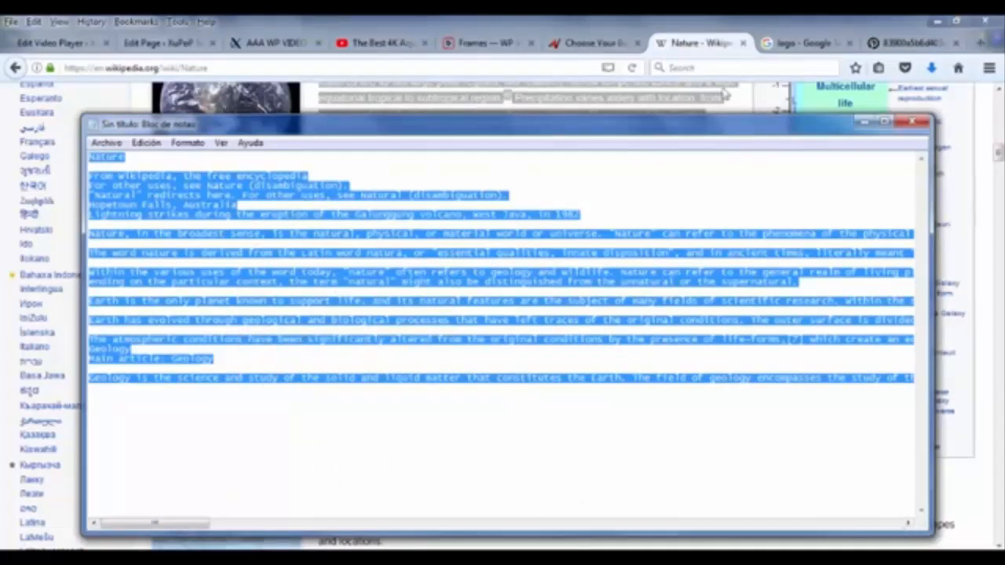
- Paste the copied Nature article text into the video player's empty Locked Content and review it from its beginning
left_click(81, 44)
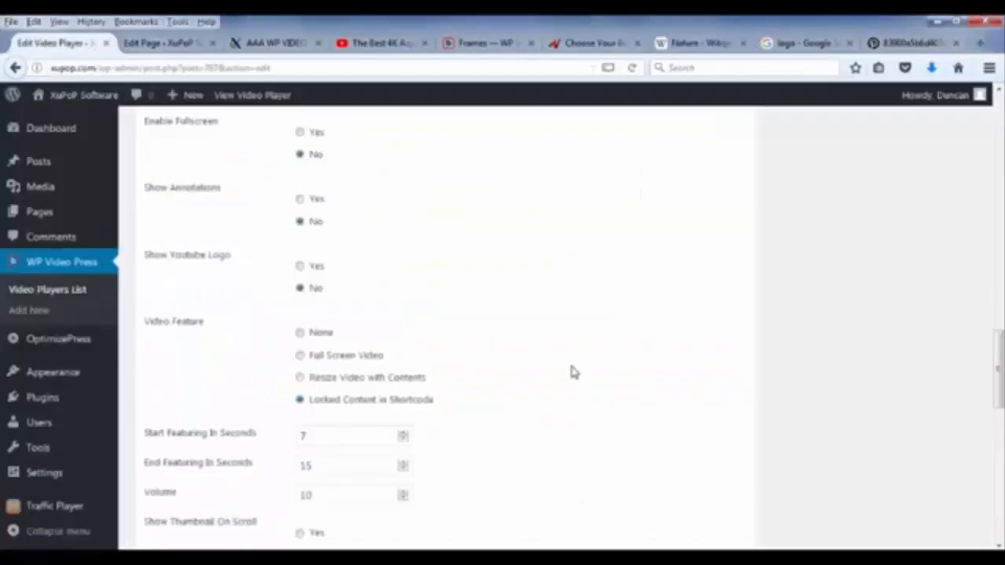
scroll(570, 359, "down", 5)
scroll(572, 364, "down", 4)
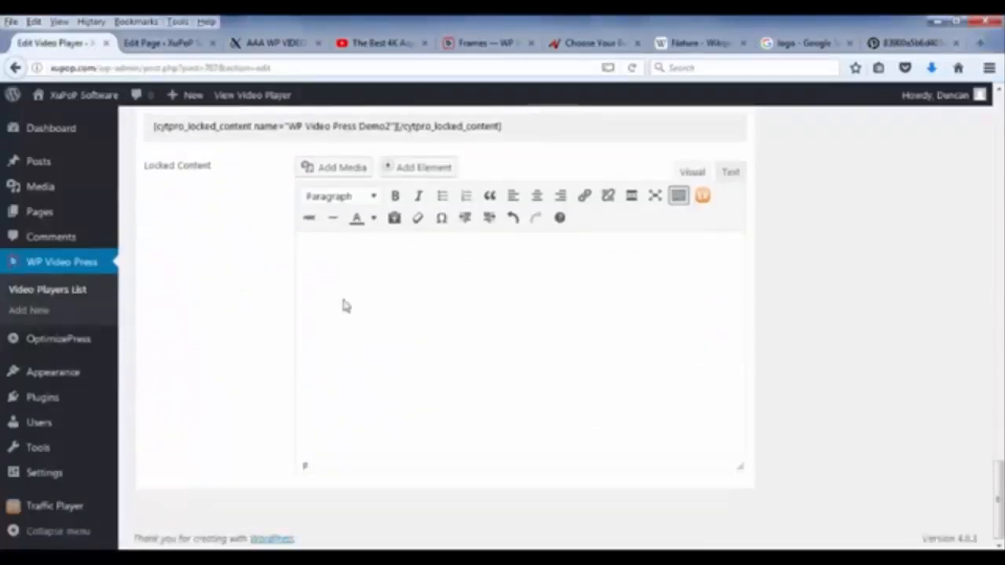
right_click(335, 260)
left_click(369, 329)
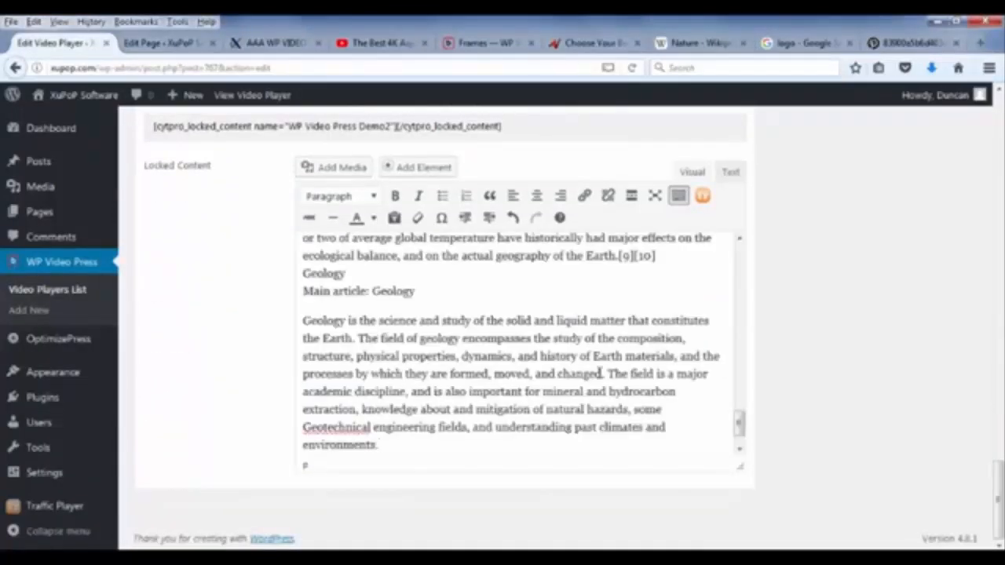
left_click_drag(742, 427, 822, 269)
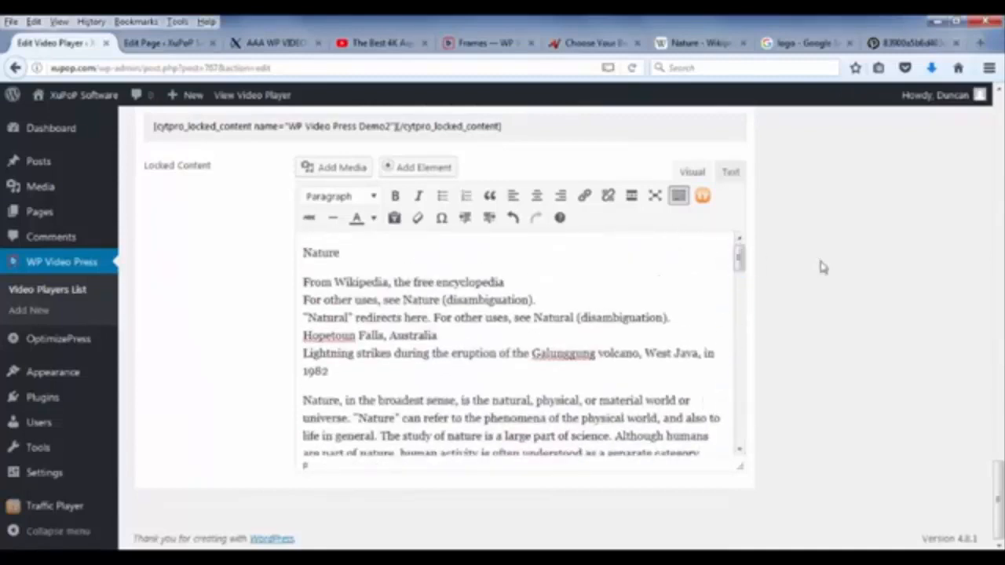
scroll(826, 323, "up", 4)
scroll(847, 322, "up", 4)
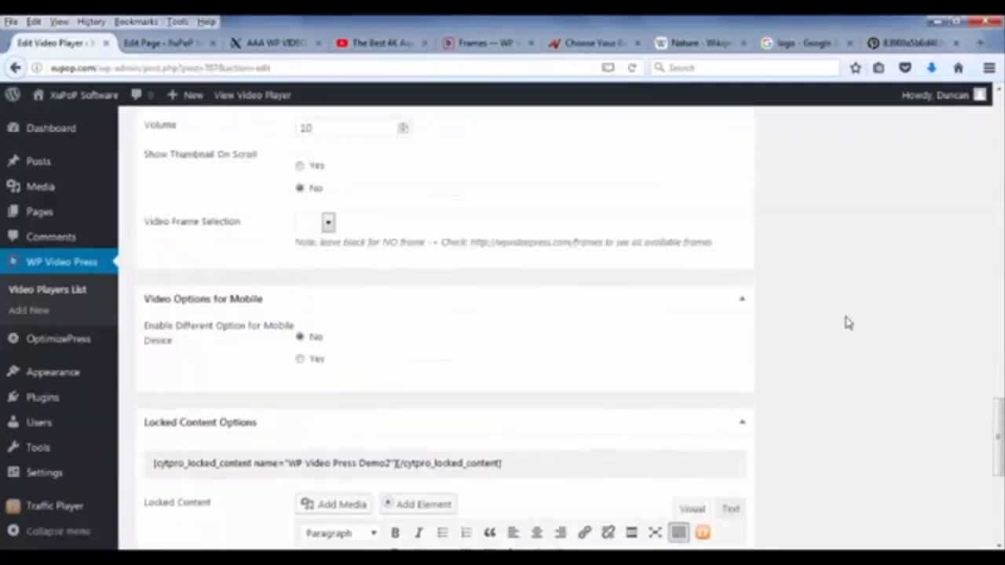
- Copy the cytpro_locked_content shortcode for WP Video Press Demo2 from the Locked Content Options
scroll(700, 359, "down", 2)
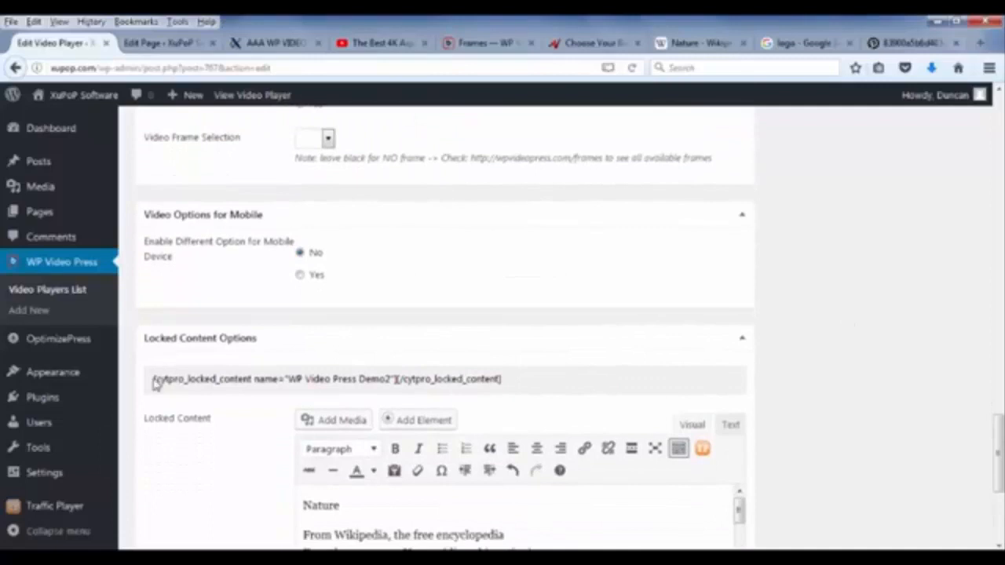
left_click_drag(155, 379, 507, 385)
right_click(491, 381)
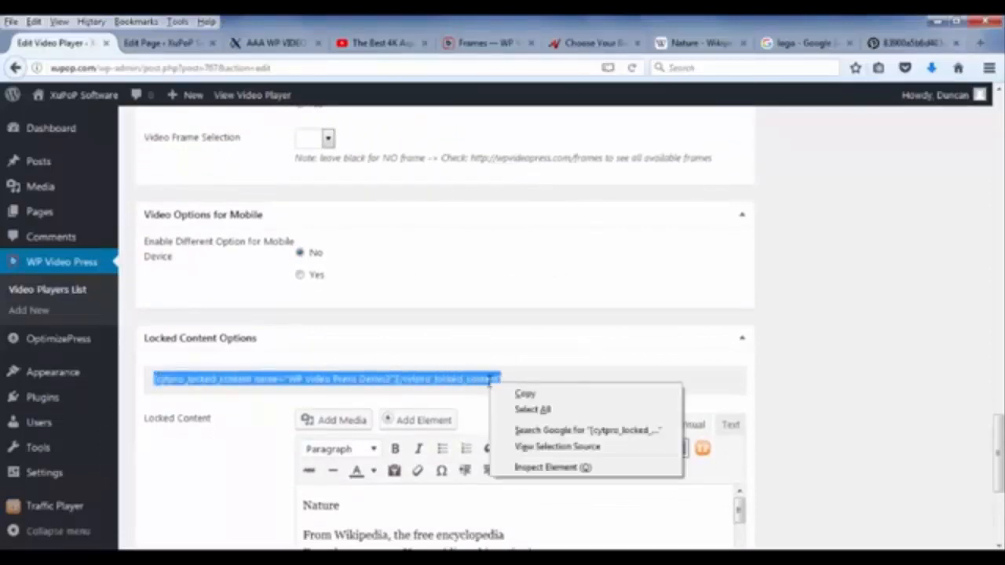
left_click(526, 395)
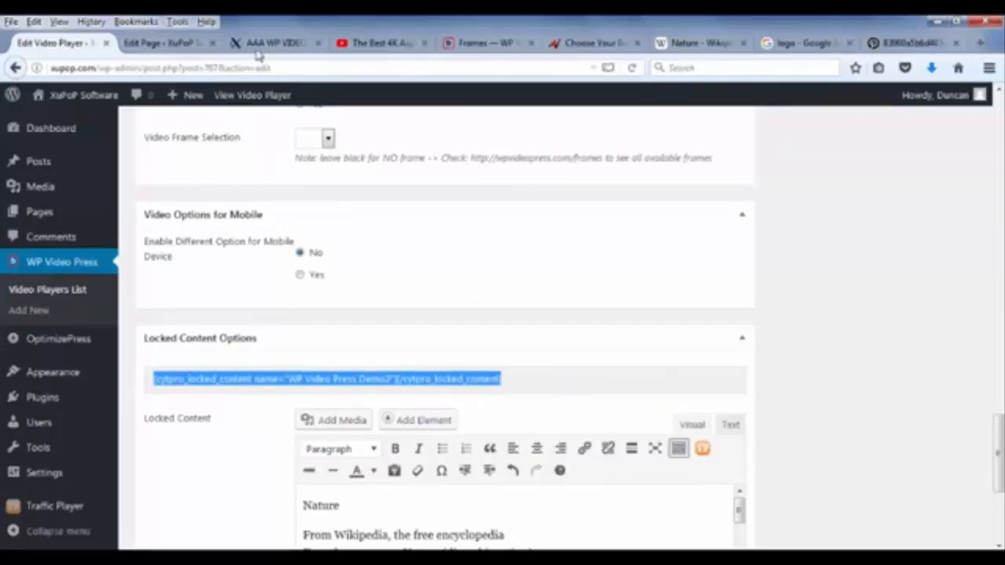
- Paste the locked content shortcode on a new line below the player shortcode in the live demo page and update the page
left_click(165, 45)
left_click(514, 410)
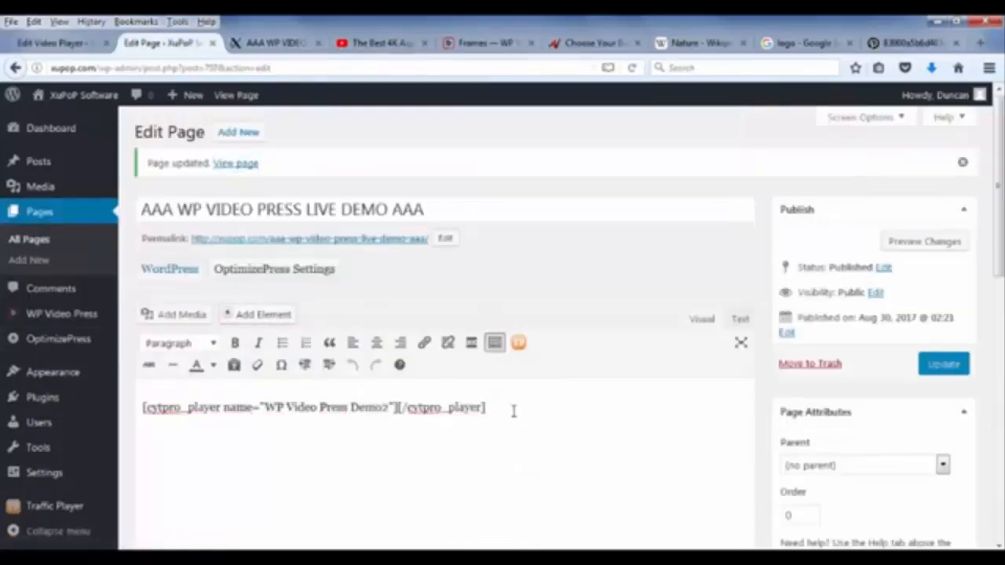
key("Return")
key("ctrl+v")
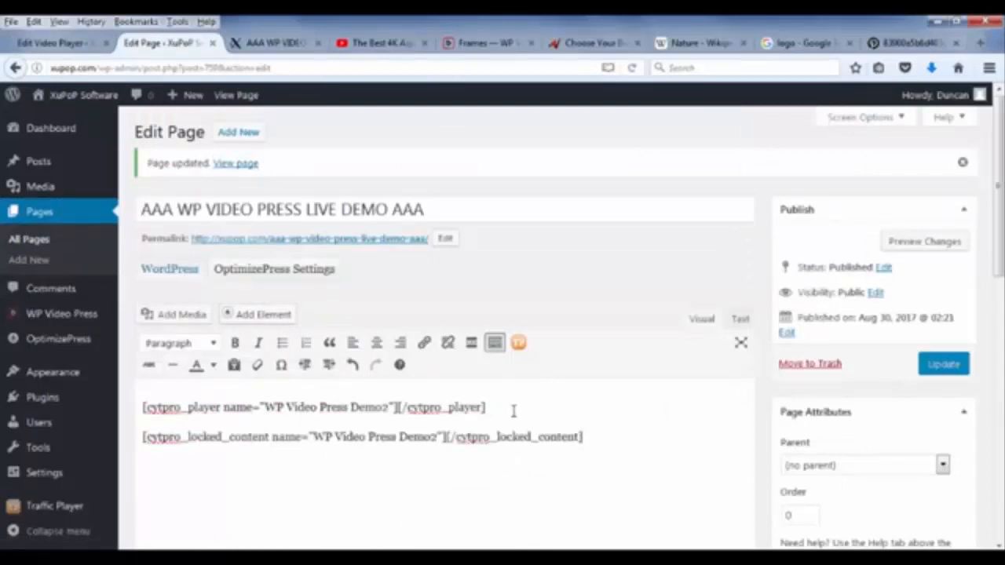
left_click(940, 366)
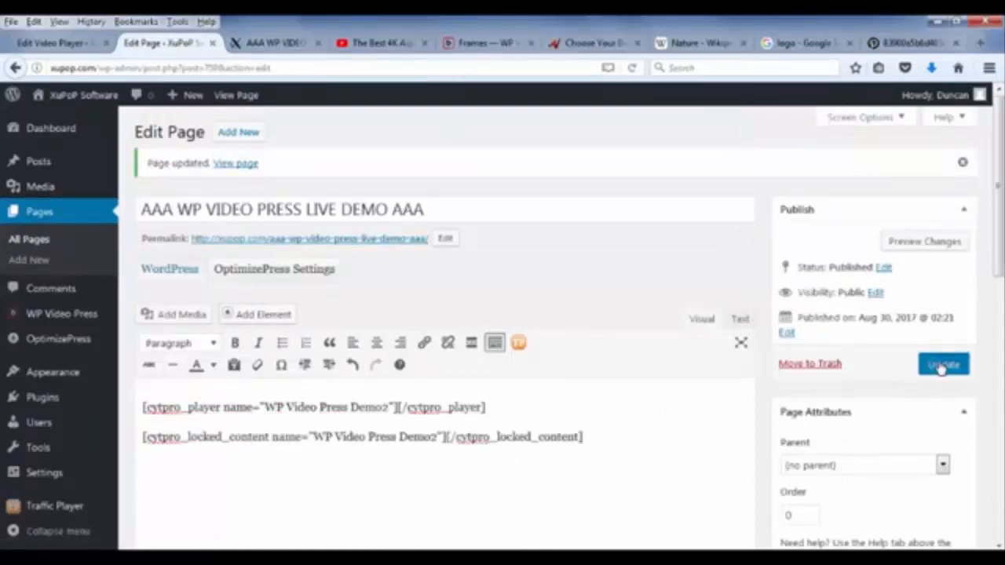
- Return to the WP Video Press Demo2 player and save its locked content settings
left_click(53, 45)
scroll(994, 433, "up", 10)
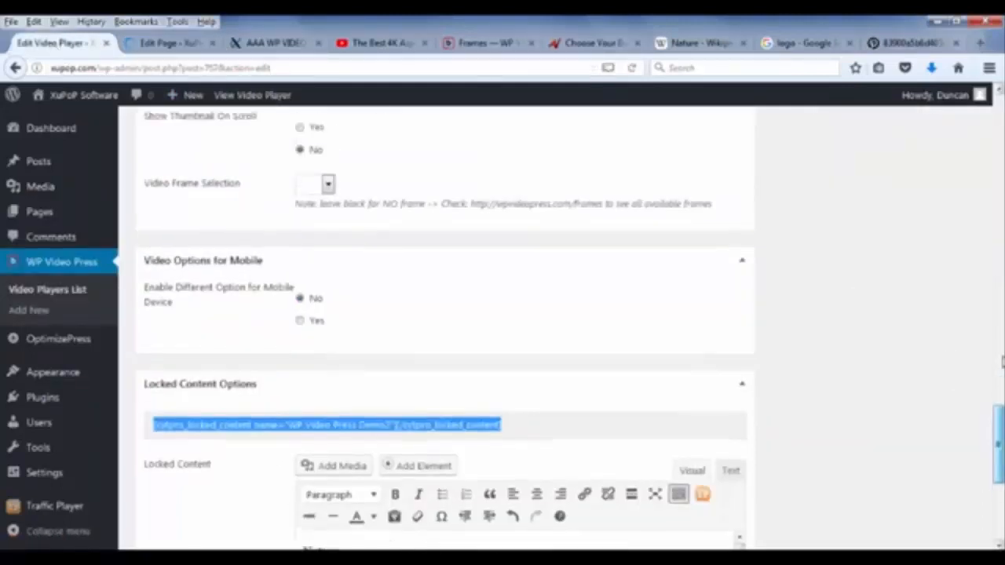
scroll(1000, 181, "up", 10)
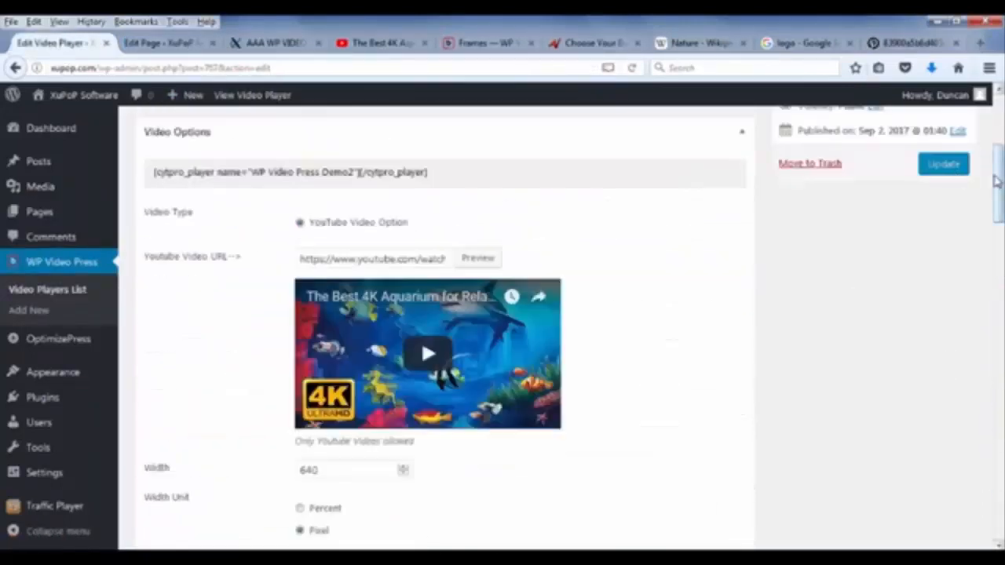
left_click(943, 287)
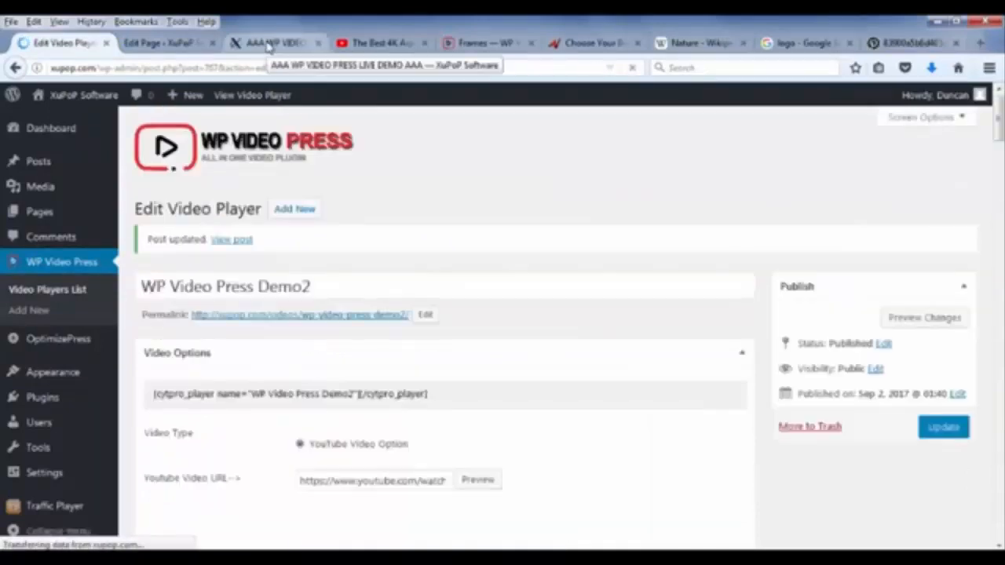
- Reload the live demo page and examine the locked Nature article beneath the playing video through to its end
left_click(270, 43)
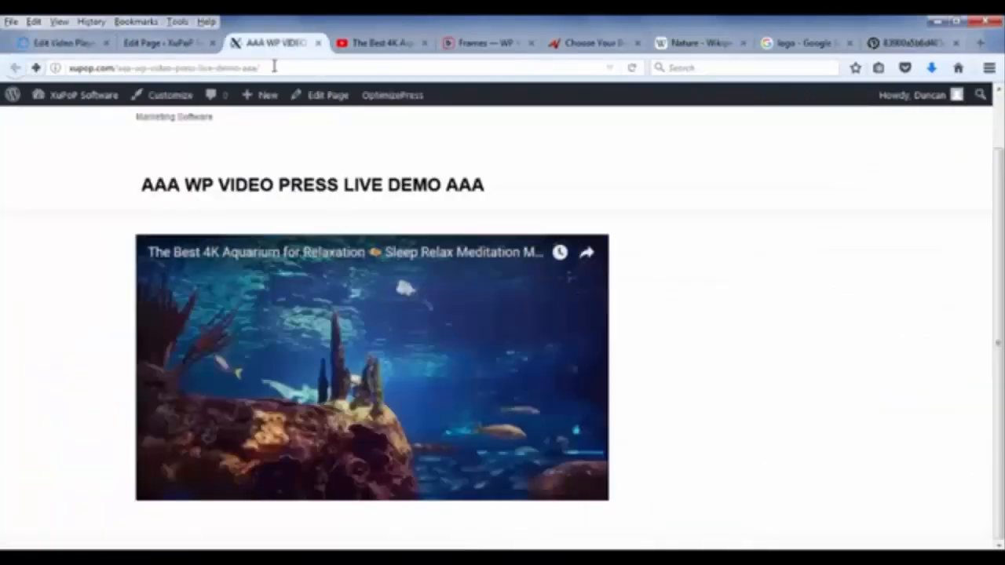
left_click(299, 66)
left_click(295, 67)
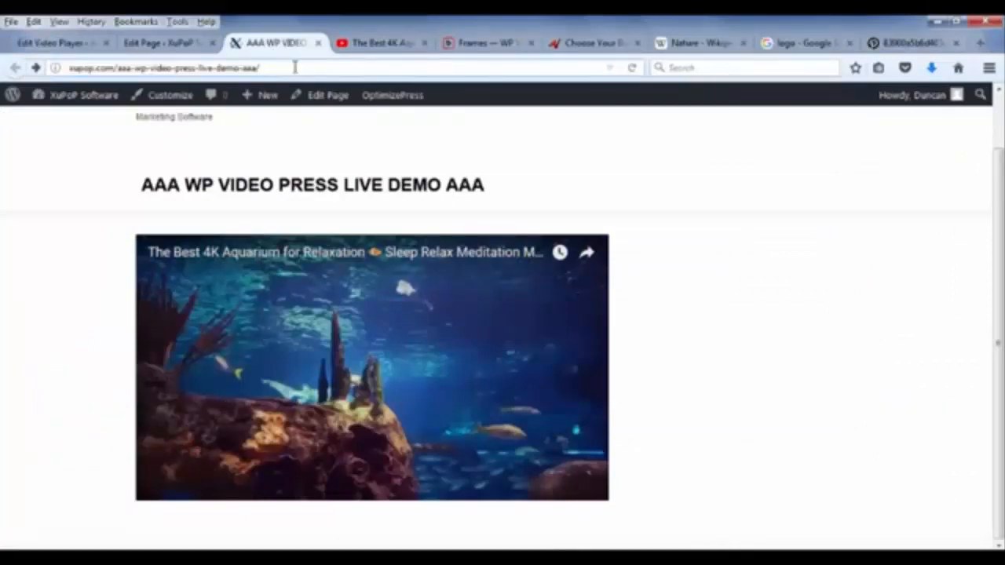
key("Return")
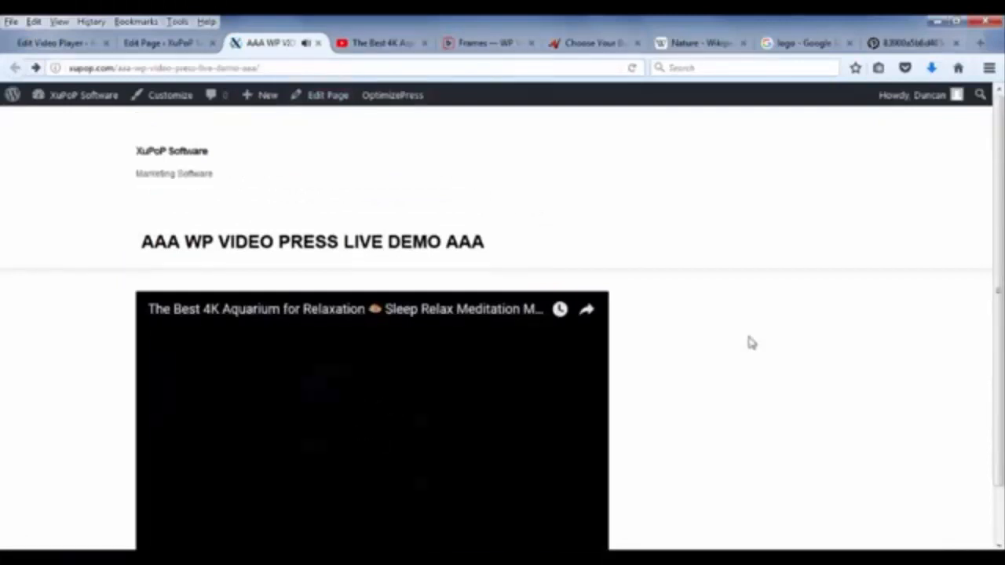
scroll(748, 333, "down", 1)
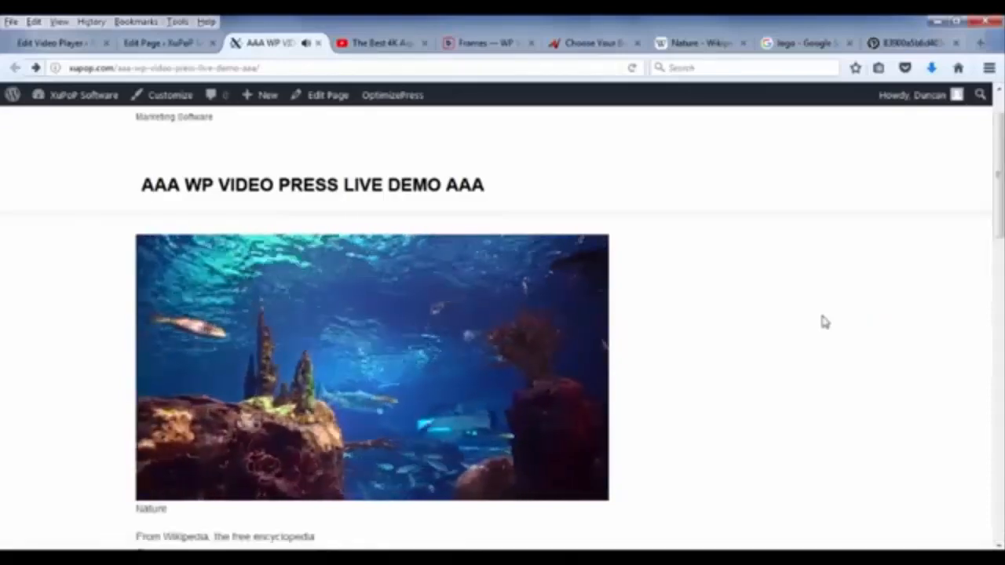
scroll(824, 321, "down", 10)
scroll(801, 305, "down", 5)
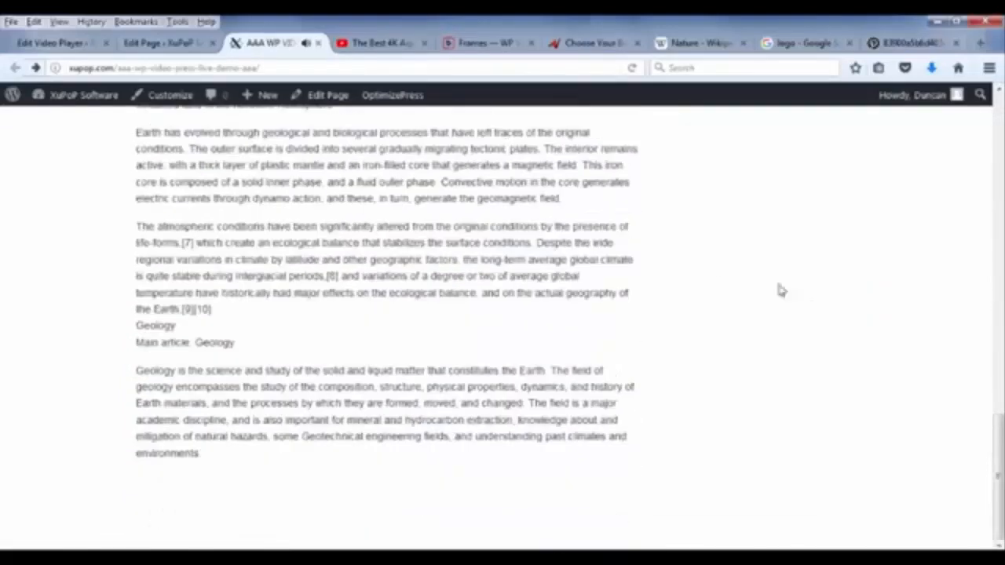
scroll(746, 388, "up", 5)
scroll(746, 388, "up", 7)
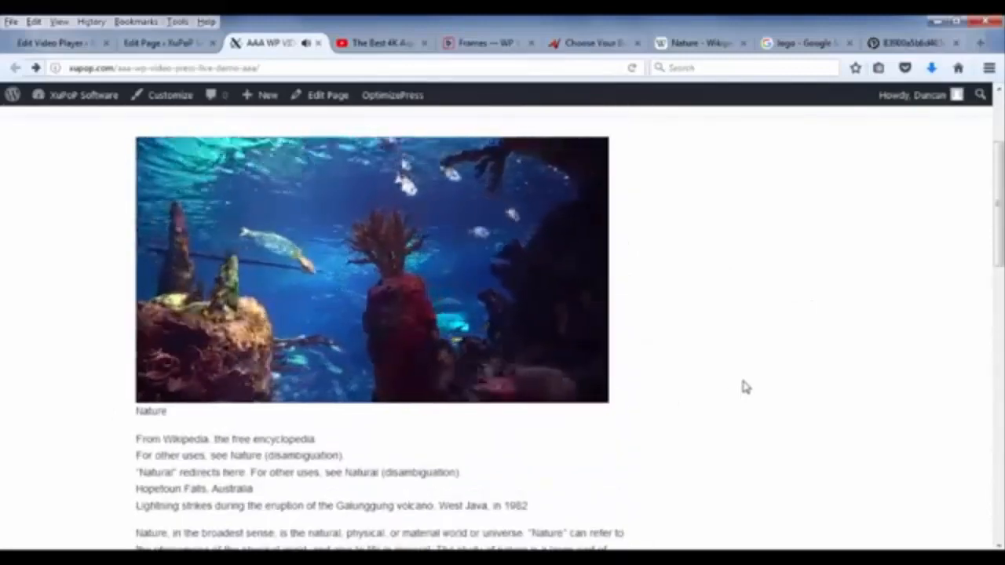
scroll(745, 388, "up", 2)
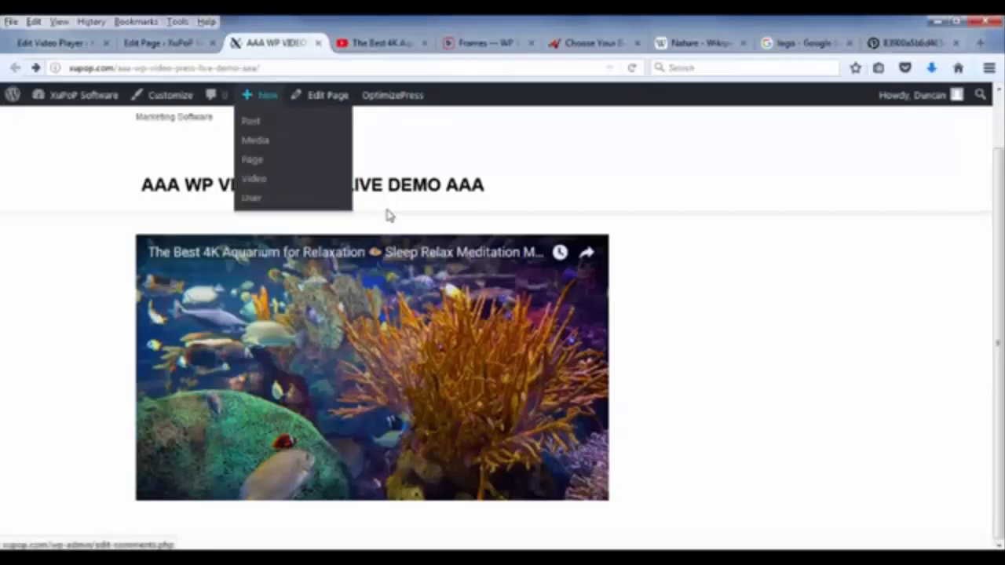
- Review the player's locked content settings and shortcode, and compare them with the shortcodes placed on the page
left_click(56, 43)
scroll(387, 214, "down", 15)
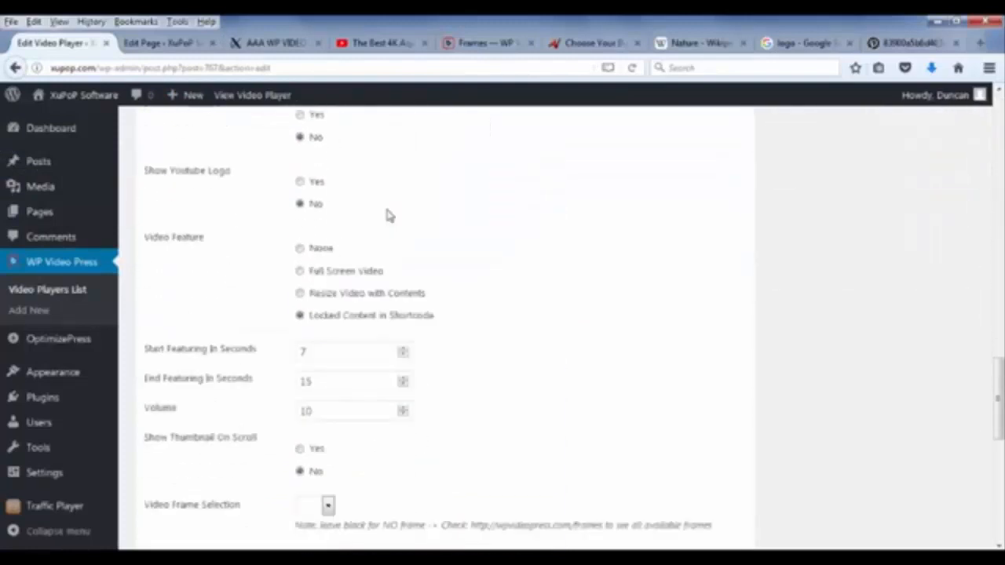
scroll(387, 215, "down", 5)
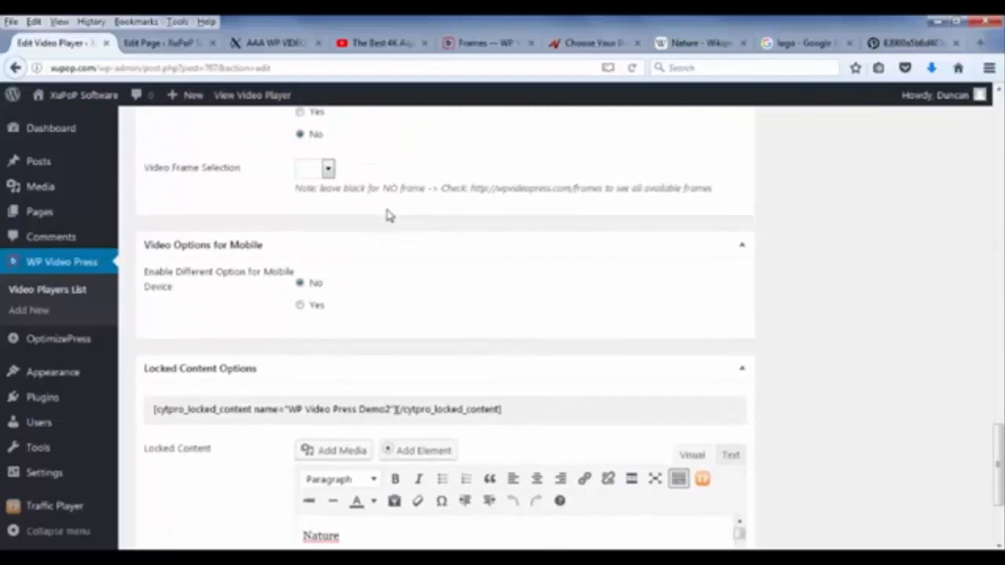
left_click(163, 44)
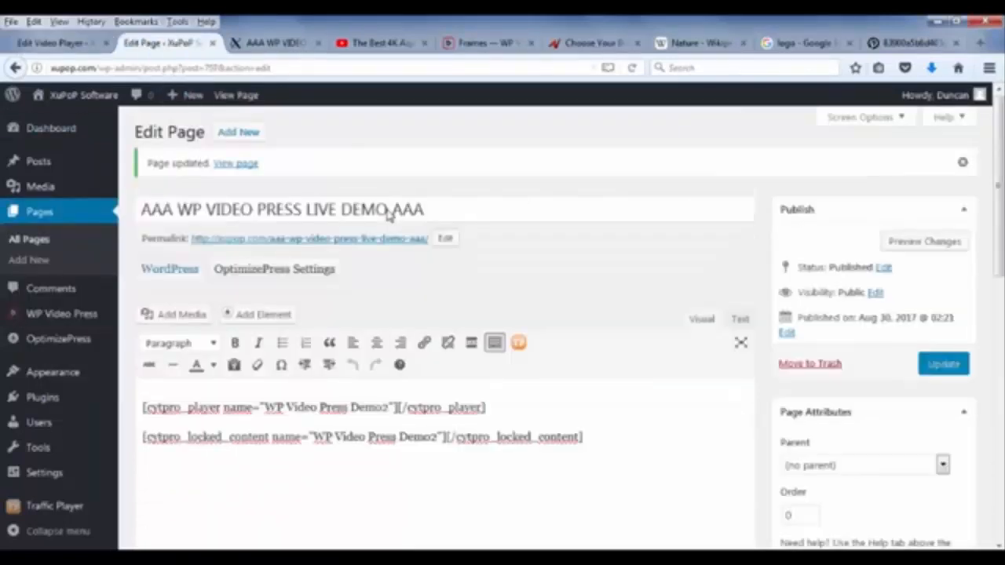
left_click(55, 44)
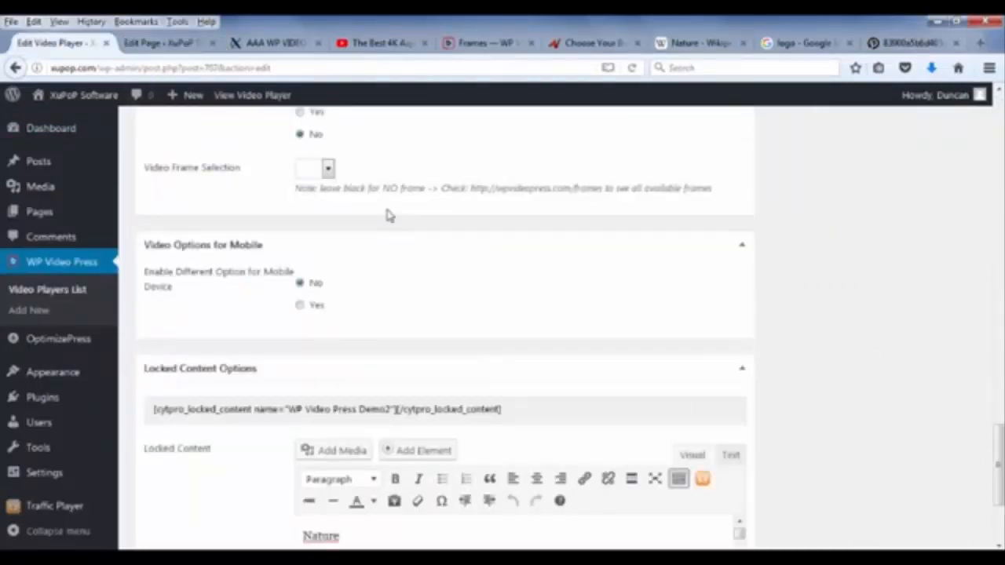
- Set Show Thumbnail On Scroll to Yes and Video Feature to None for the video player
scroll(389, 216, "up", 5)
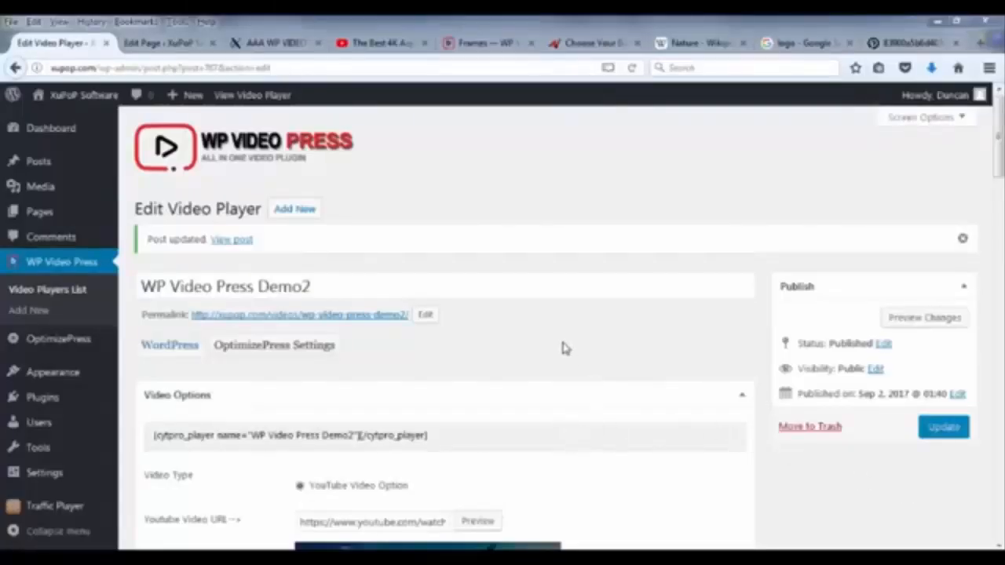
left_click(1001, 267)
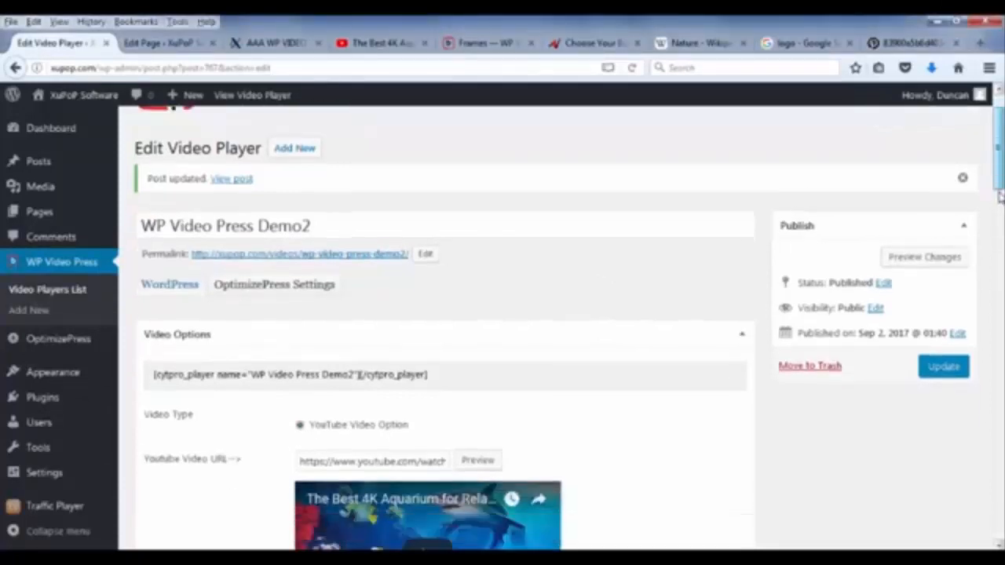
left_click_drag(1002, 271, 1002, 463)
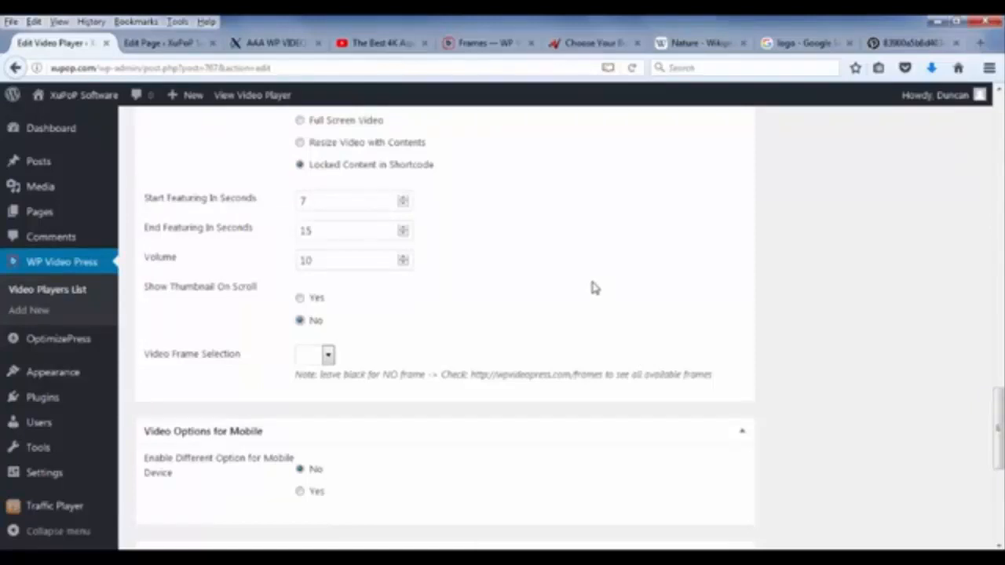
scroll(594, 288, "up", 2)
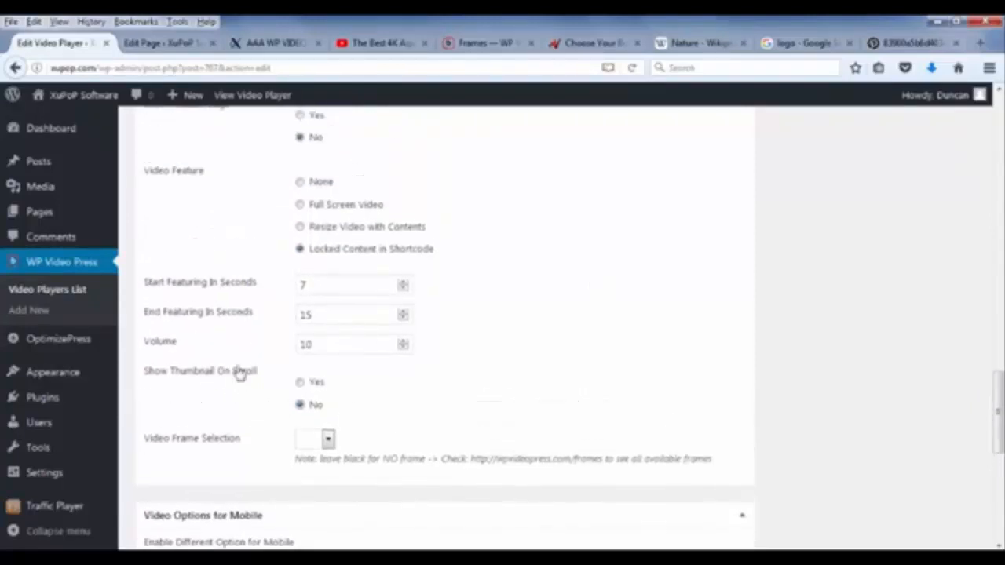
left_click(435, 388)
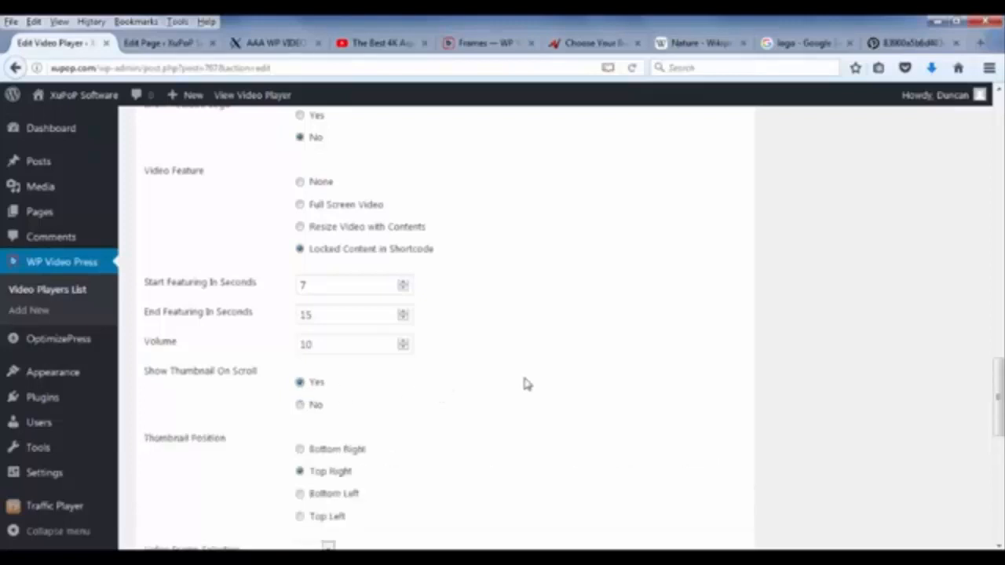
scroll(527, 382, "up", 2)
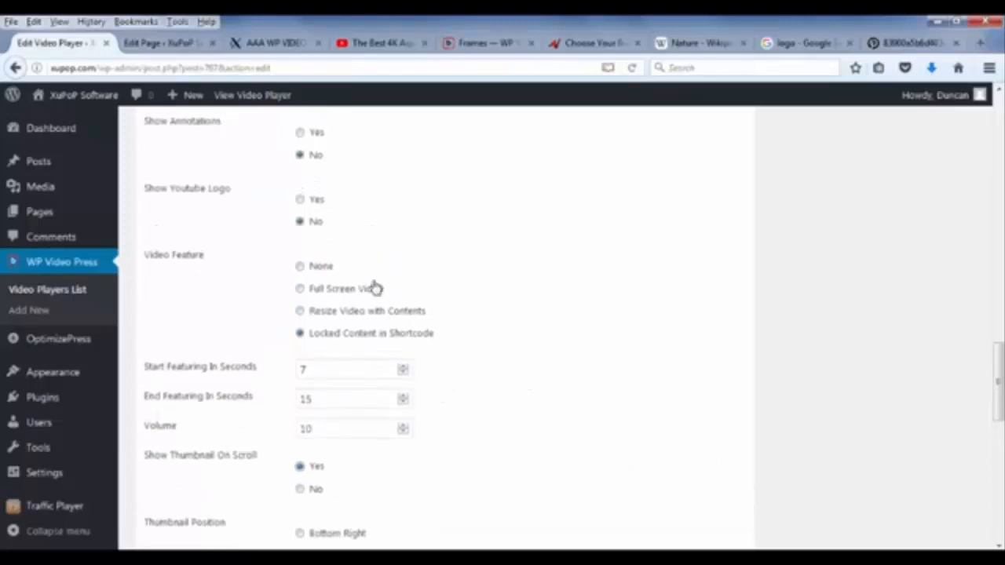
left_click(334, 268)
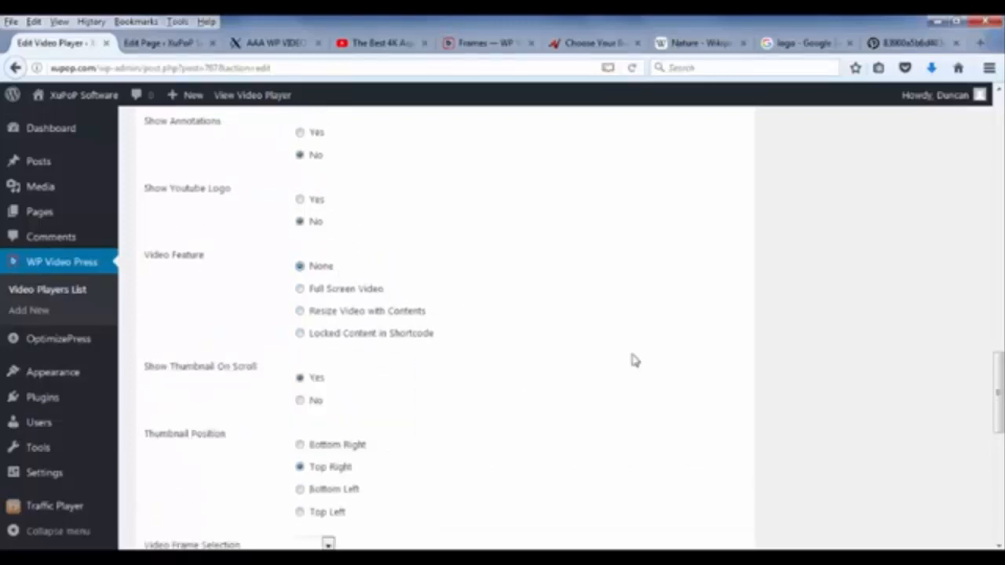
- Review the Thumbnail Position options and save the updated WP Video Press Demo2 player
scroll(636, 363, "down", 2)
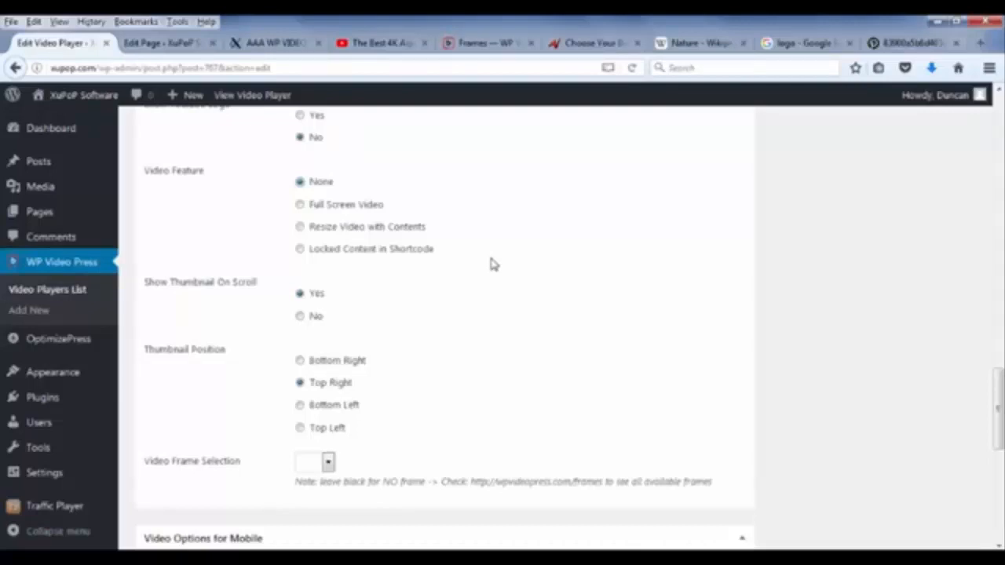
scroll(668, 292, "down", 4)
scroll(773, 292, "up", 4)
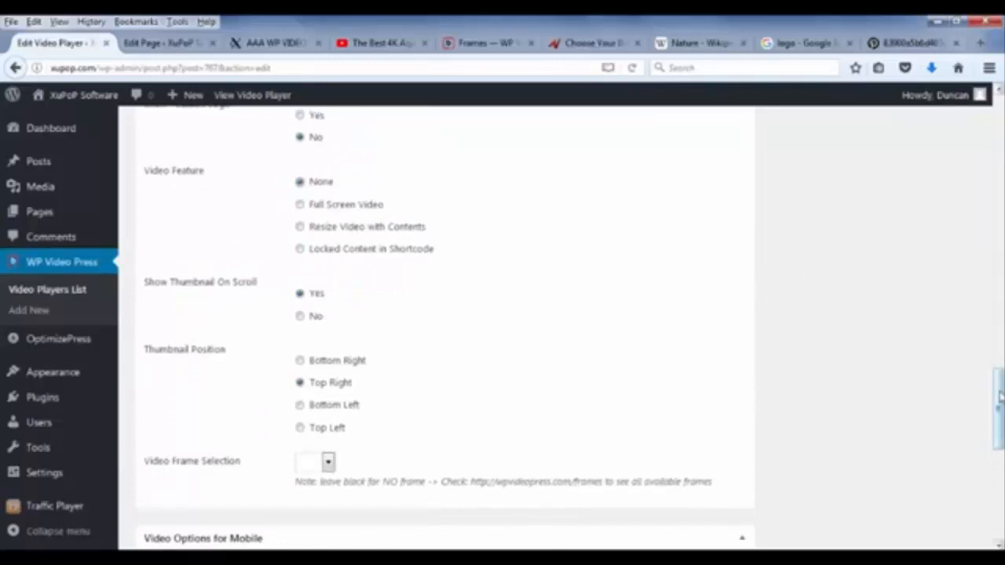
left_click_drag(999, 396, 999, 121)
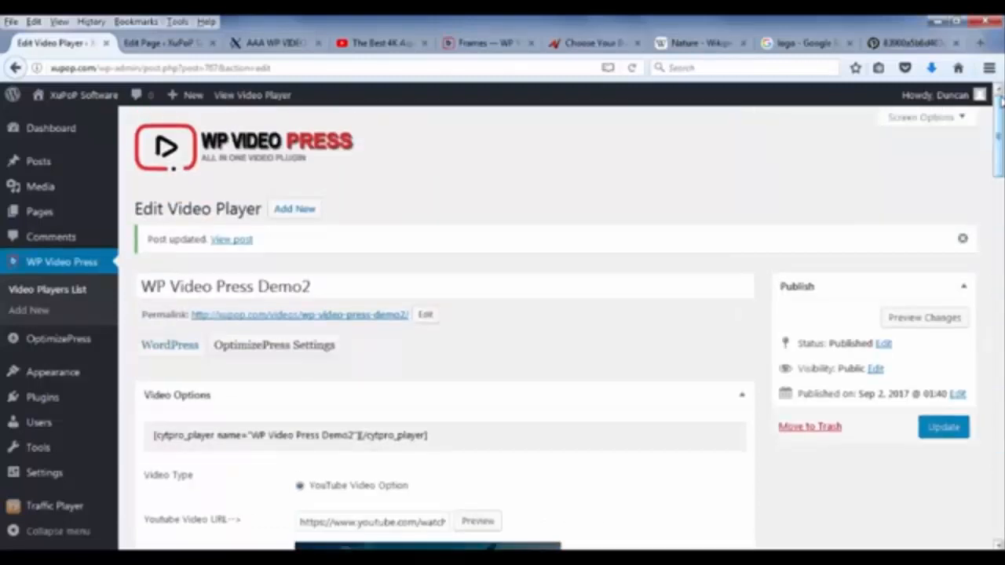
left_click(946, 428)
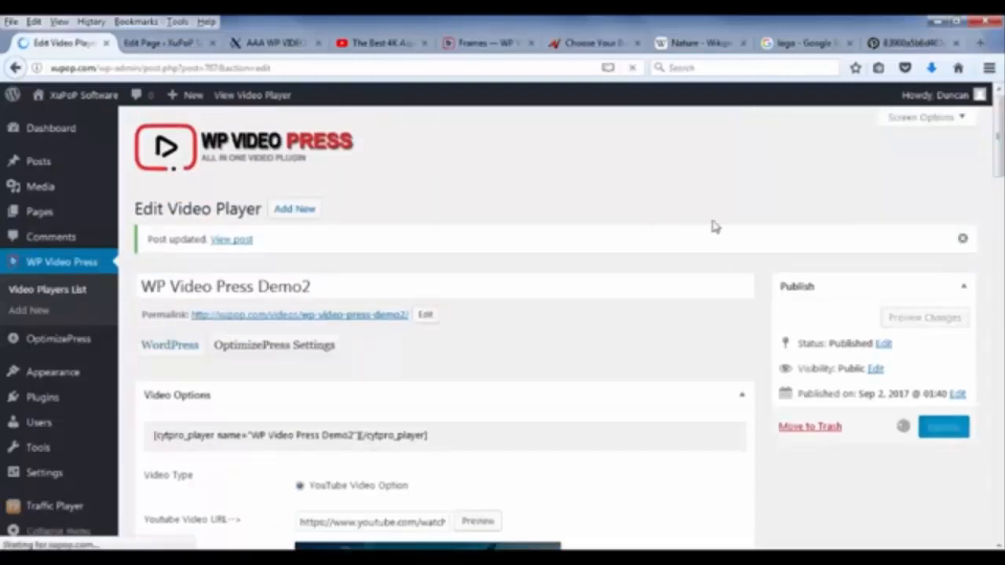
- Reload the live demo page and check how the playing video behaves once the page moves past it
left_click(279, 43)
left_click(292, 67)
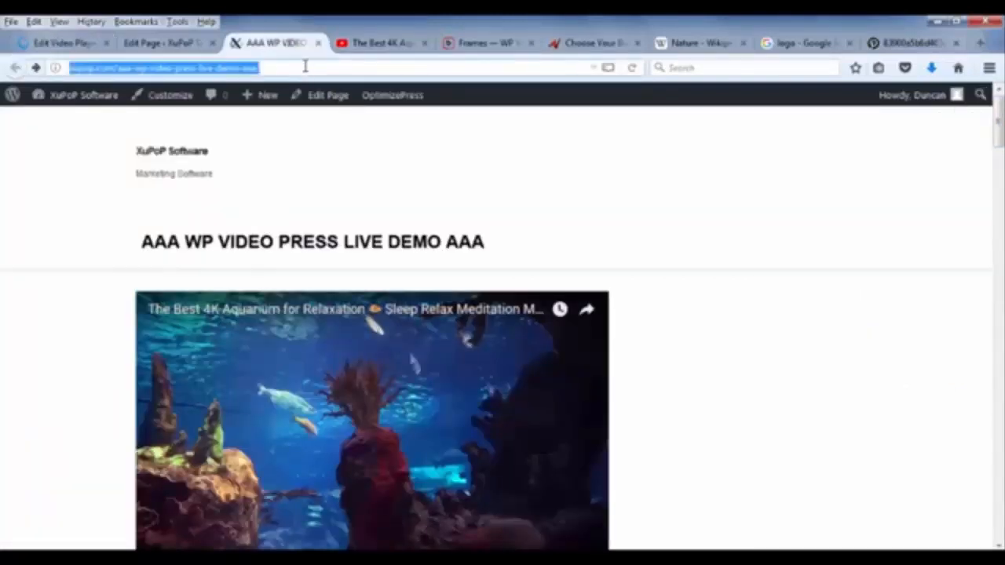
key("Return")
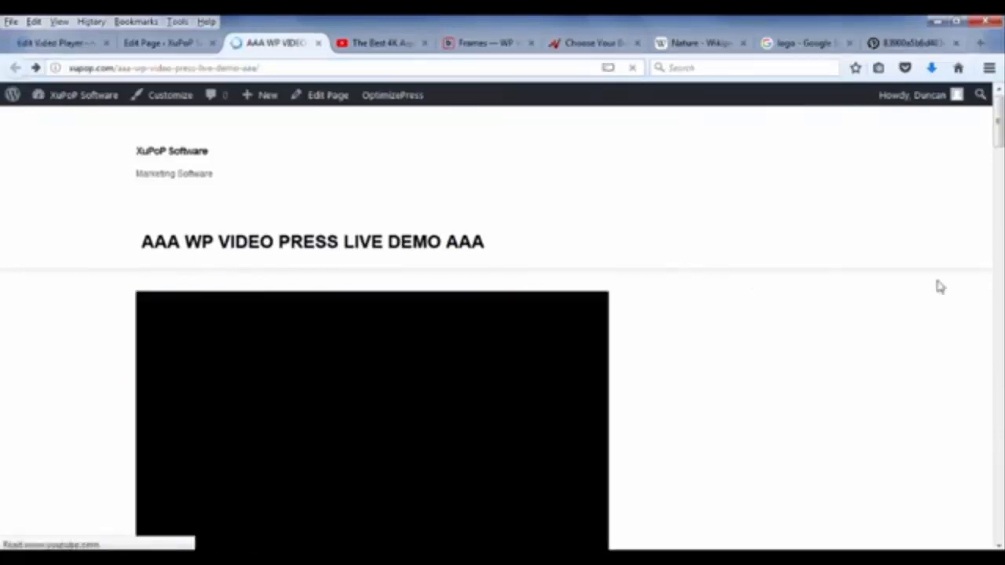
scroll(1000, 135, "down", 3)
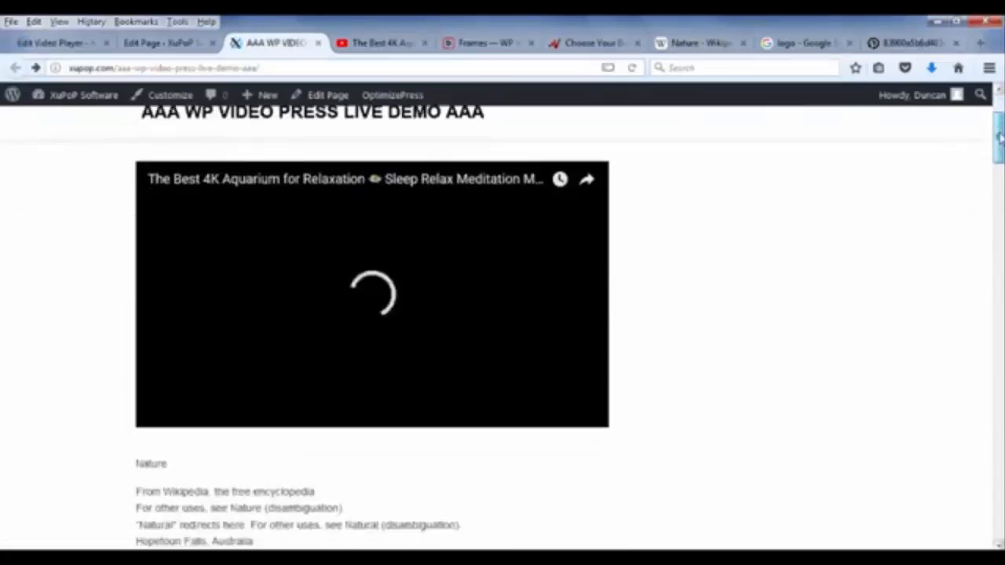
mouse_move(999, 137)
left_mouse_down()
mouse_move(1000, 175)
mouse_move(1000, 142)
left_mouse_up()
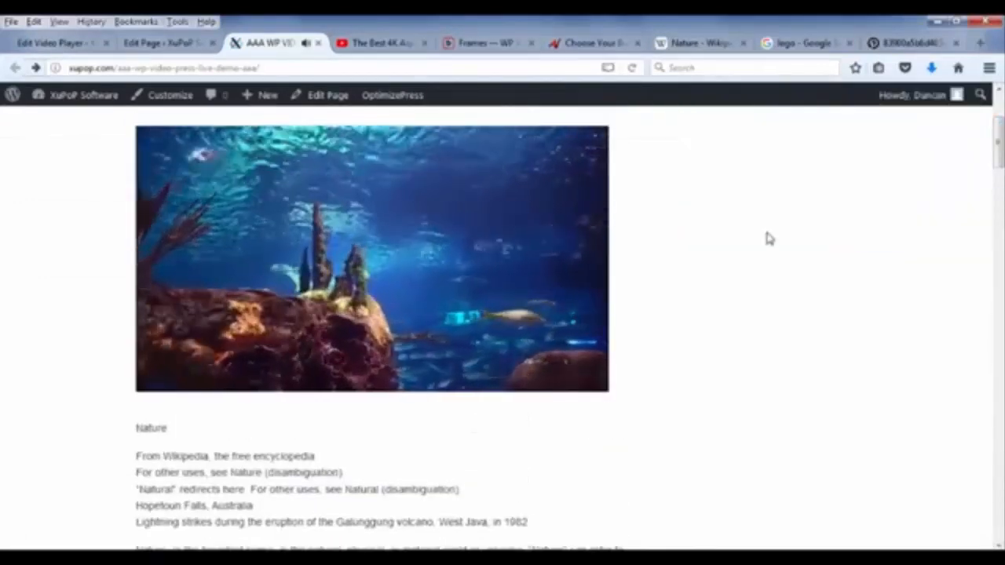
scroll(768, 236, "up", 2)
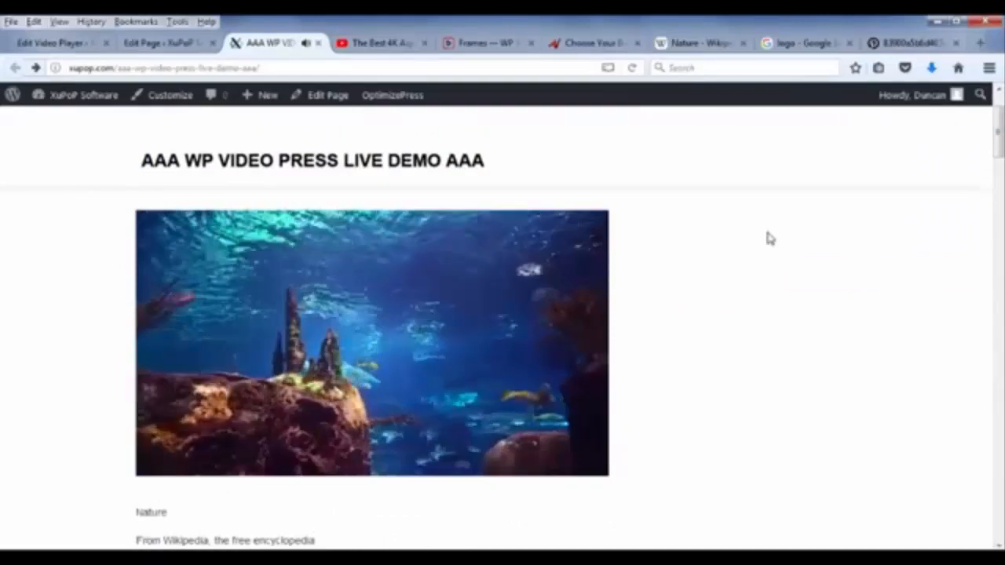
scroll(768, 234, "down", 1)
scroll(770, 238, "down", 5)
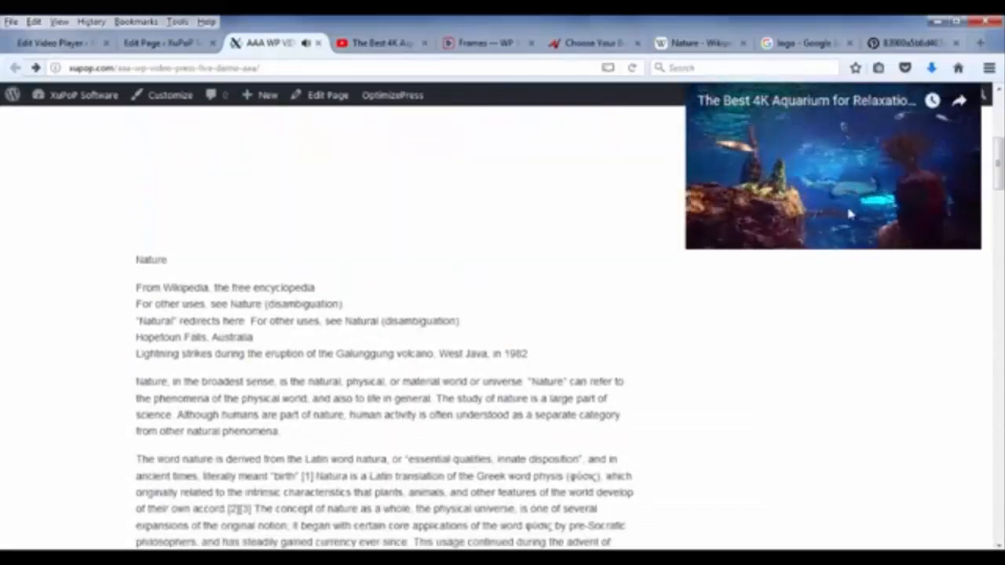
- Examine the floating video thumbnail along the repeated Nature article, then return to the full-size player at the page's start
scroll(828, 314, "down", 8)
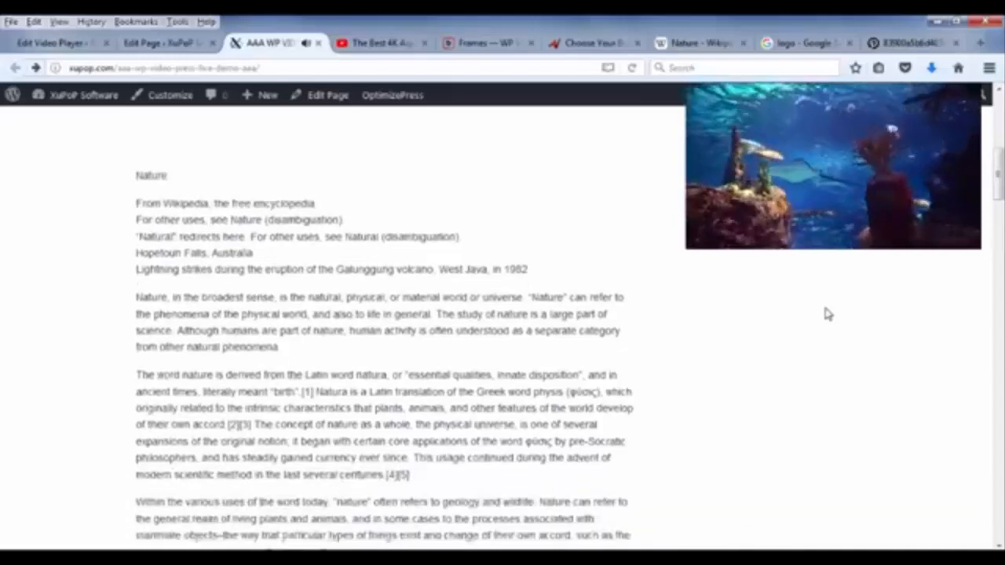
scroll(828, 314, "down", 4)
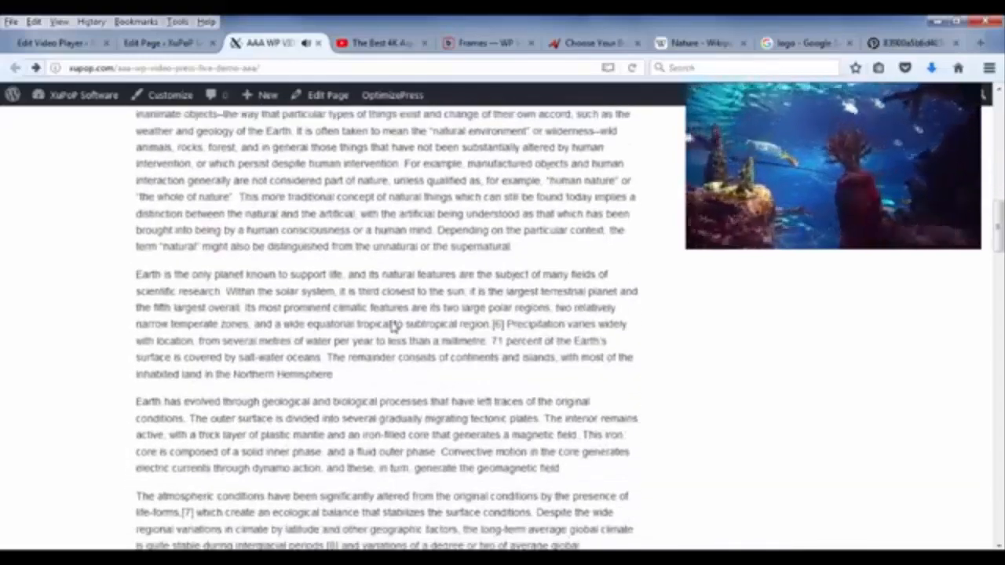
scroll(449, 277, "down", 6)
scroll(449, 277, "down", 4)
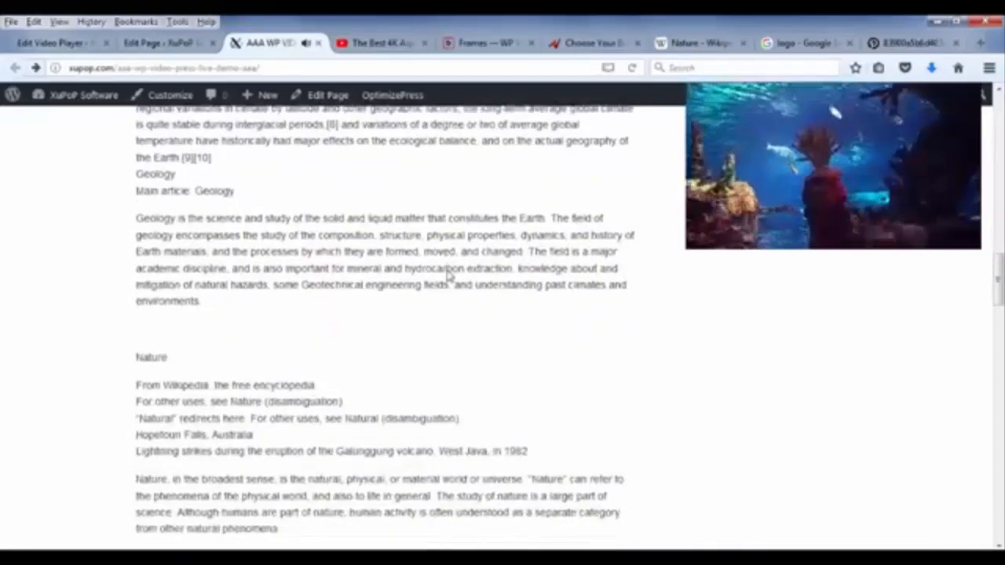
scroll(447, 272, "down", 1)
scroll(447, 271, "down", 1)
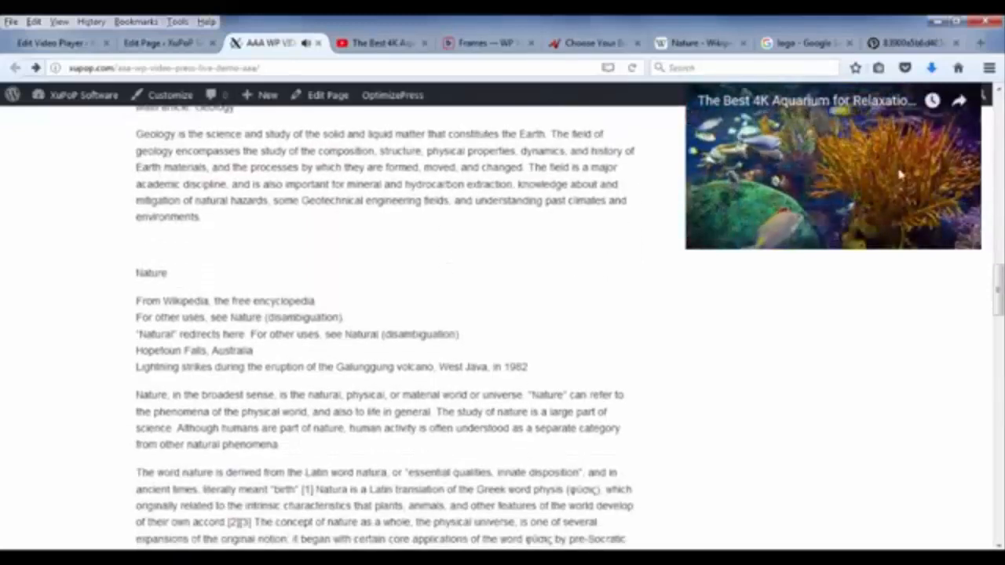
scroll(542, 299, "down", 2)
scroll(550, 301, "down", 8)
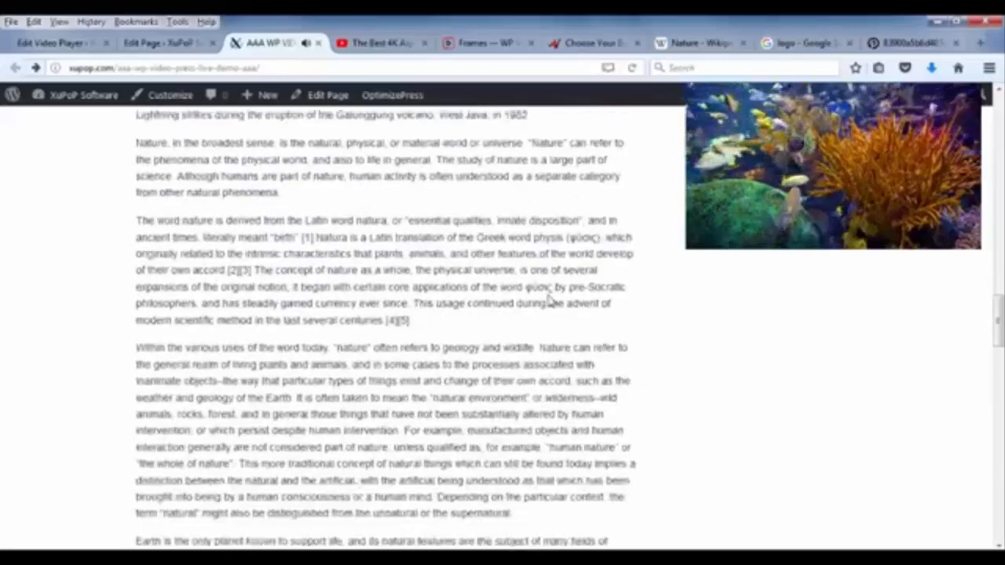
scroll(550, 301, "down", 6)
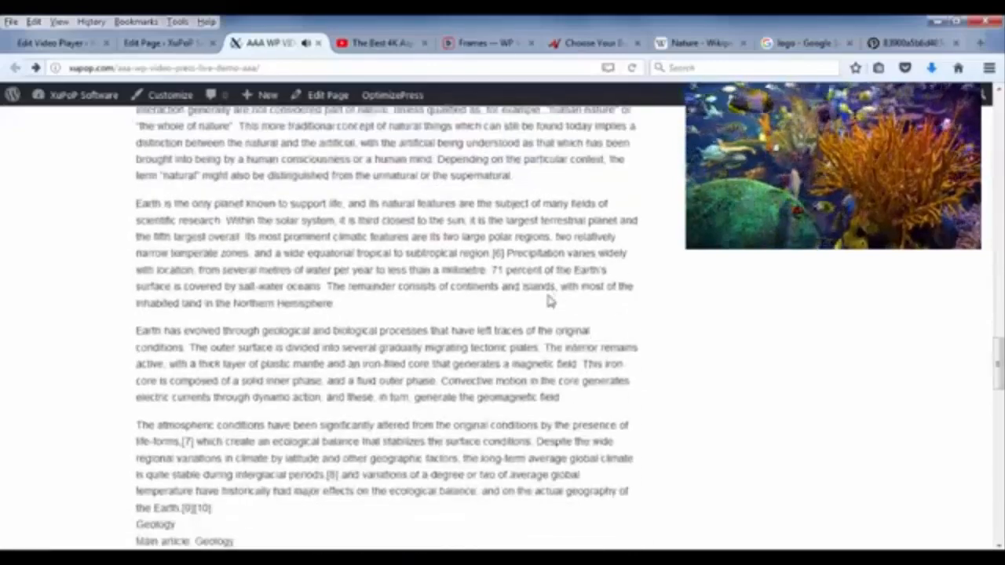
scroll(550, 300, "down", 2)
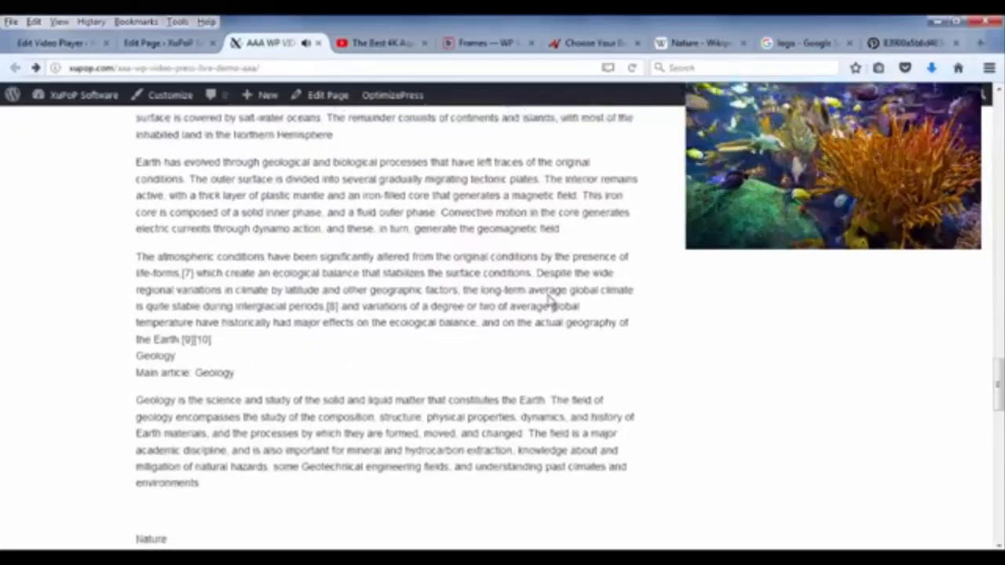
scroll(550, 301, "down", 4)
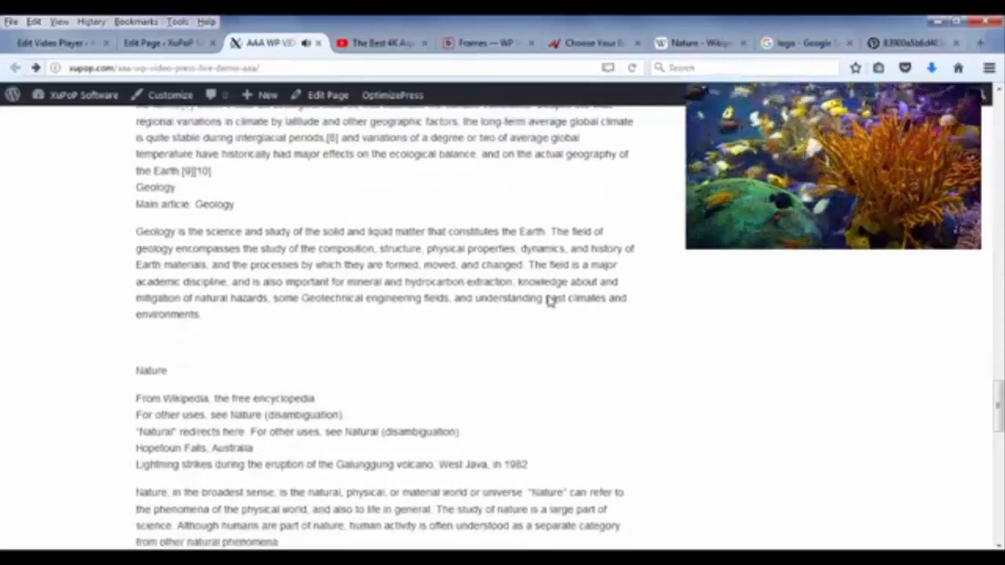
scroll(550, 300, "down", 2)
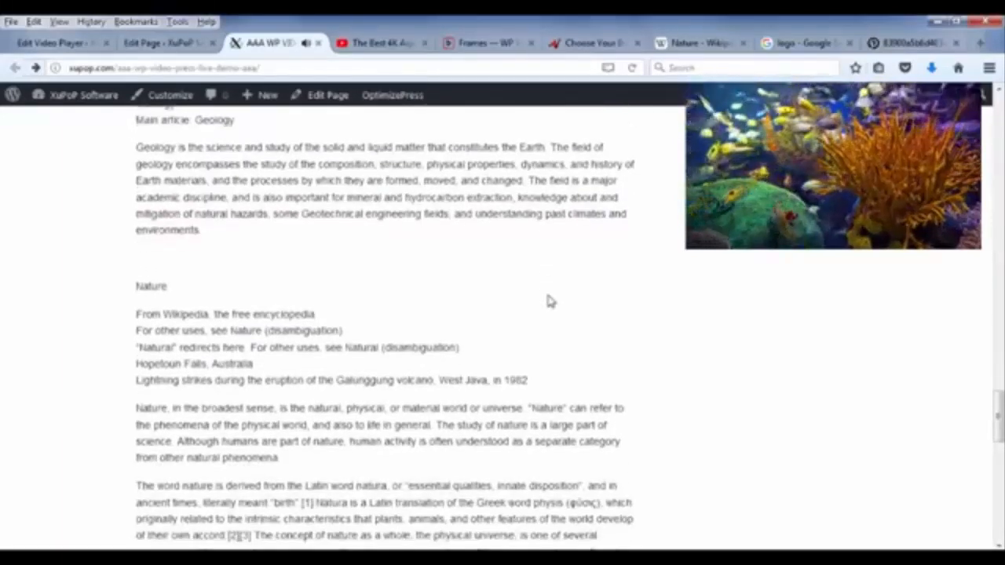
scroll(550, 301, "down", 2)
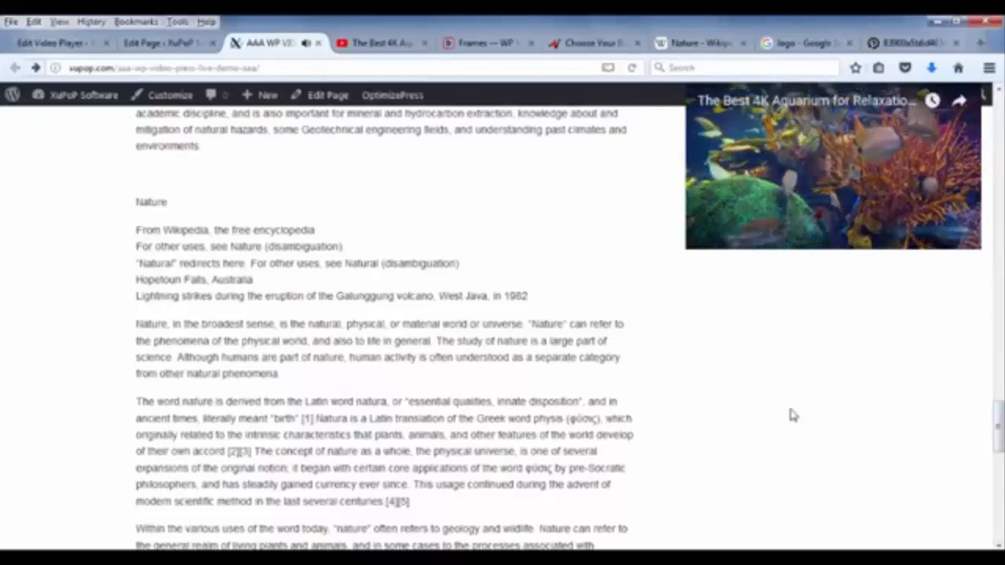
scroll(793, 415, "up", 5)
scroll(794, 415, "down", 6)
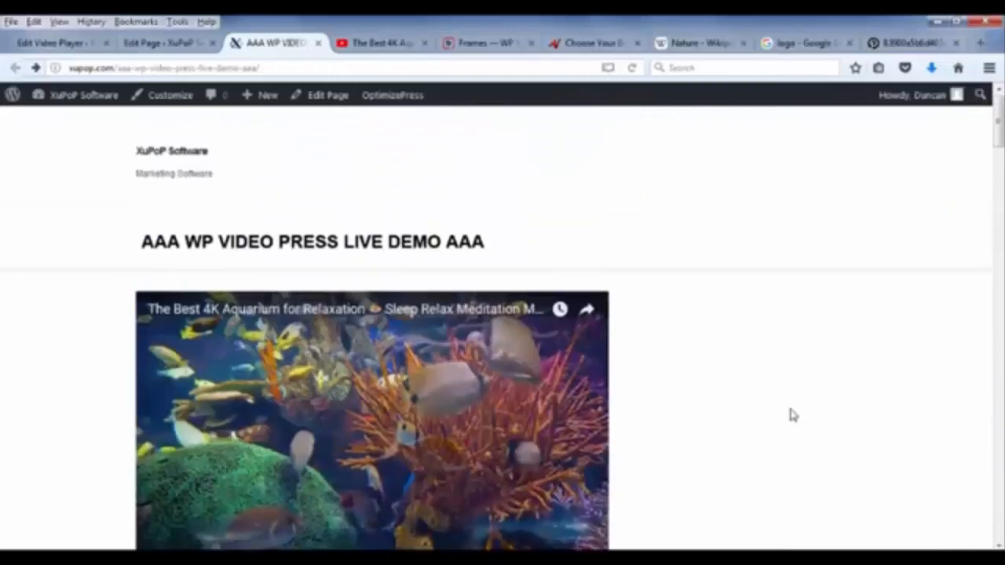
scroll(794, 416, "down", 2)
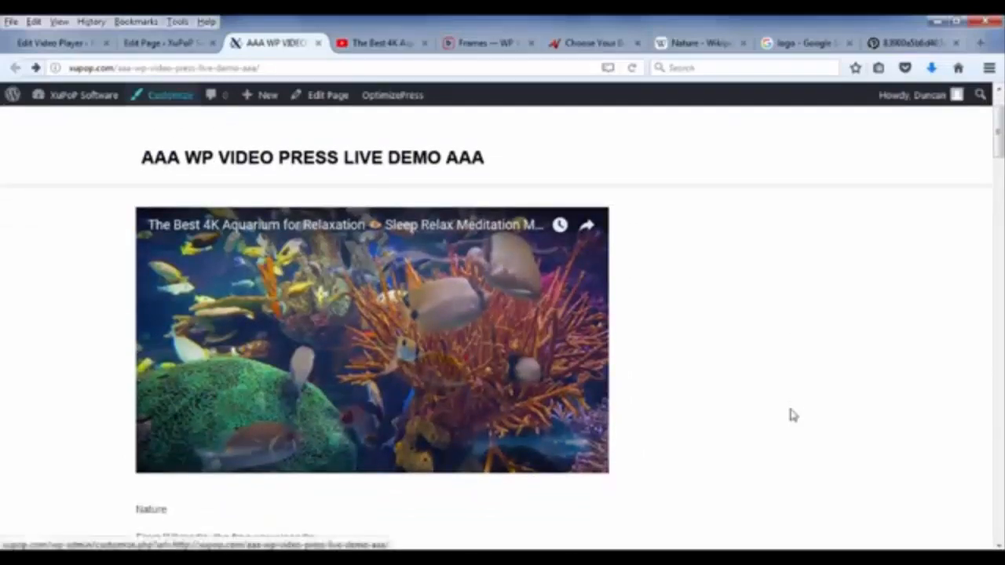
- Set the Thumbnail Position of the WP Video Press Demo2 player to Bottom Right and save the player
left_click(57, 43)
scroll(792, 416, "down", 12)
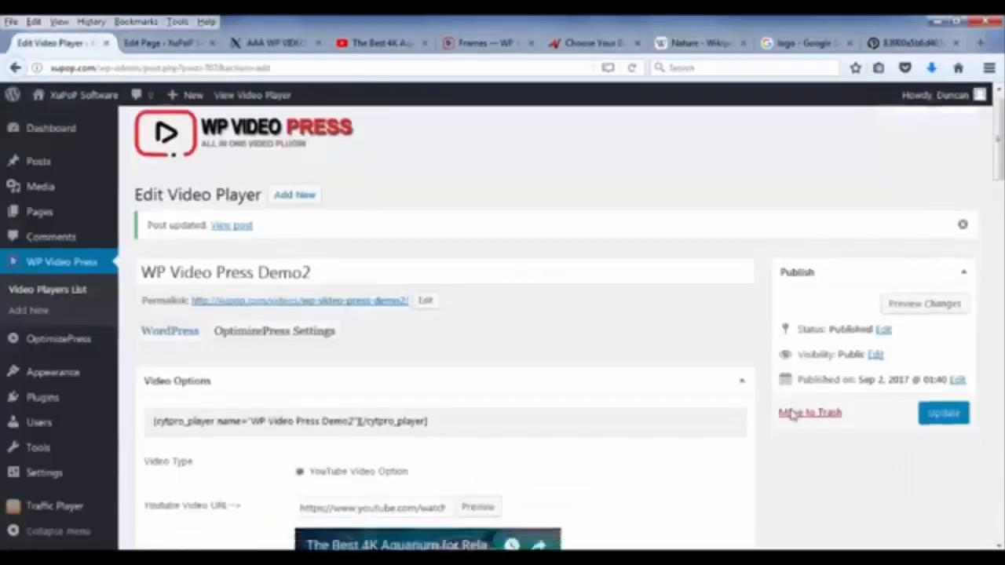
scroll(792, 415, "down", 9)
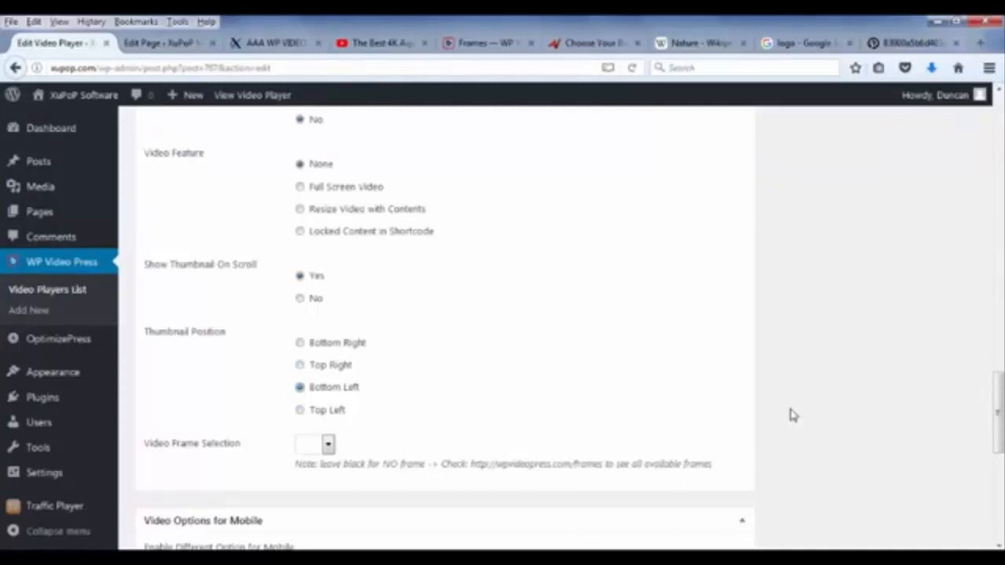
key("Up")
key("Up")
scroll(792, 415, "down", 4)
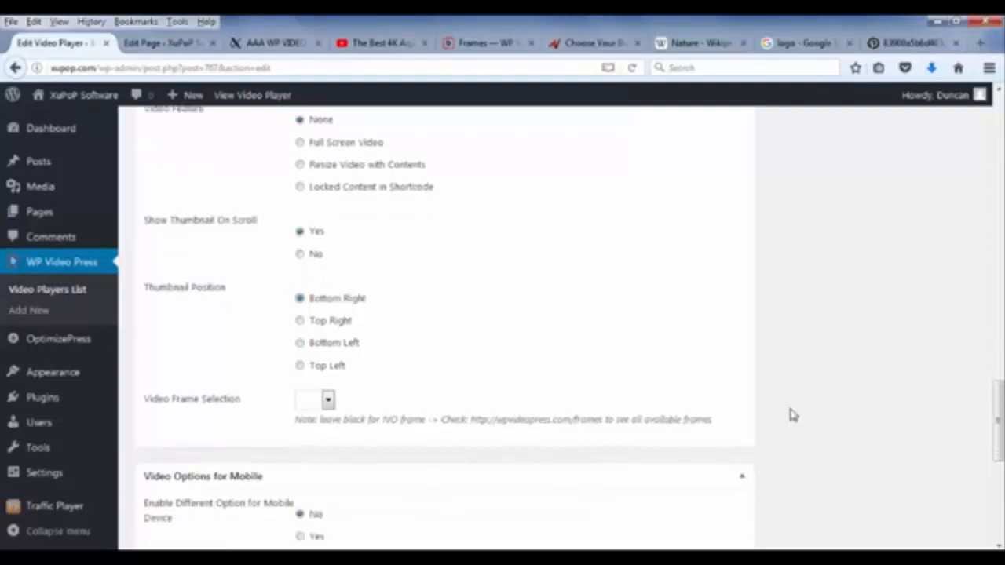
scroll(791, 414, "up", 7)
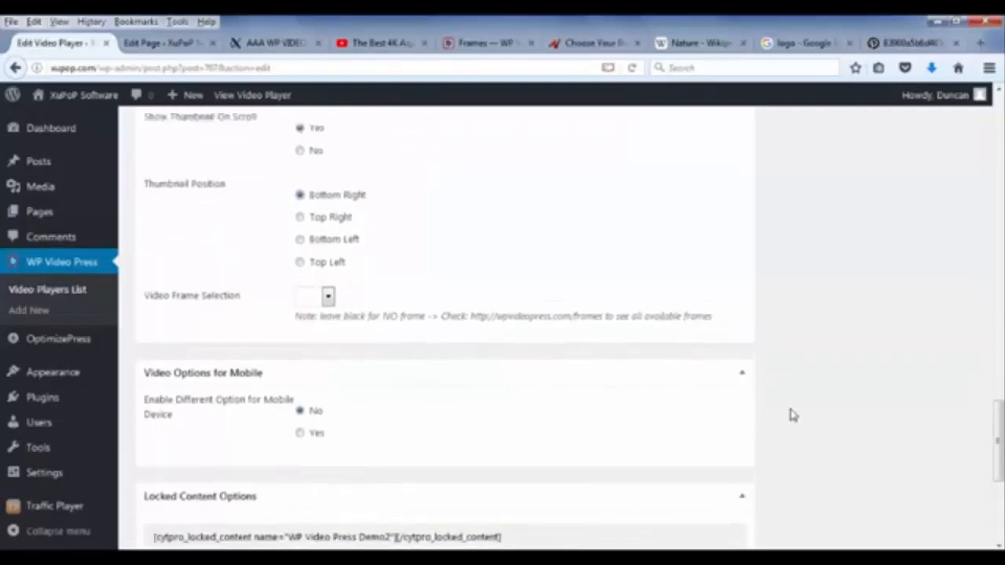
scroll(792, 415, "up", 10)
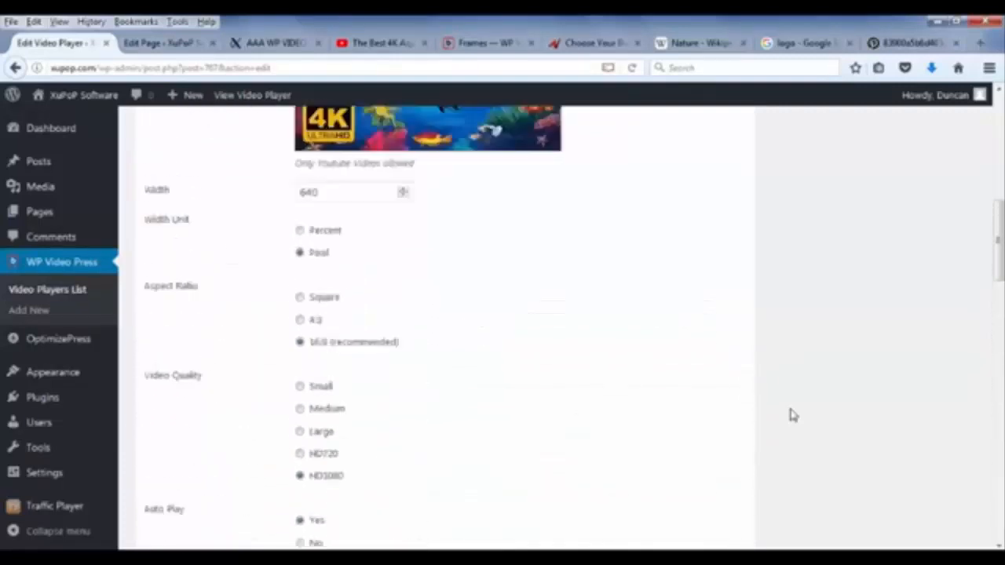
key("Return")
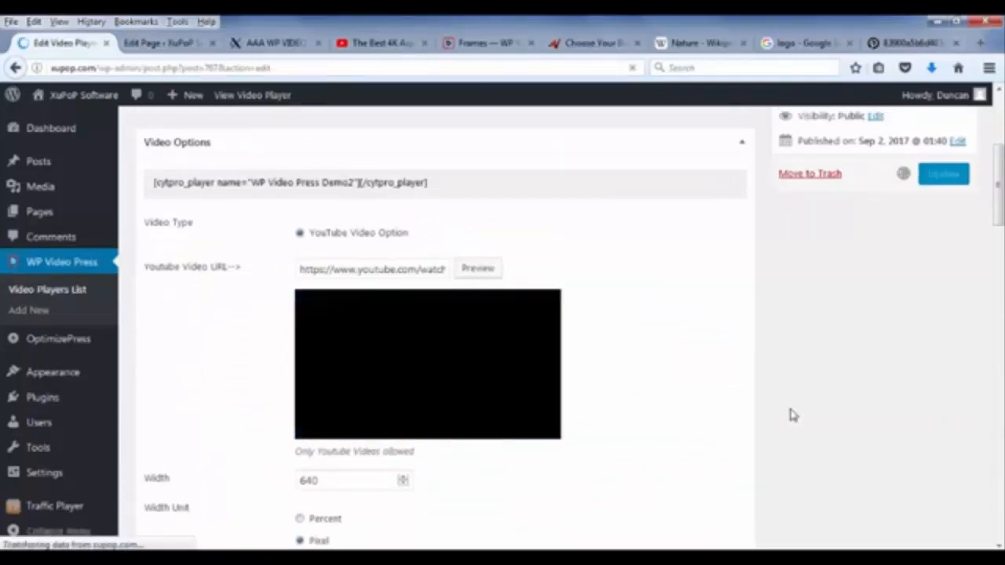
- Reload the live demo page and examine the thumbnail's new position while going down through the Nature article
key("ctrl+3")
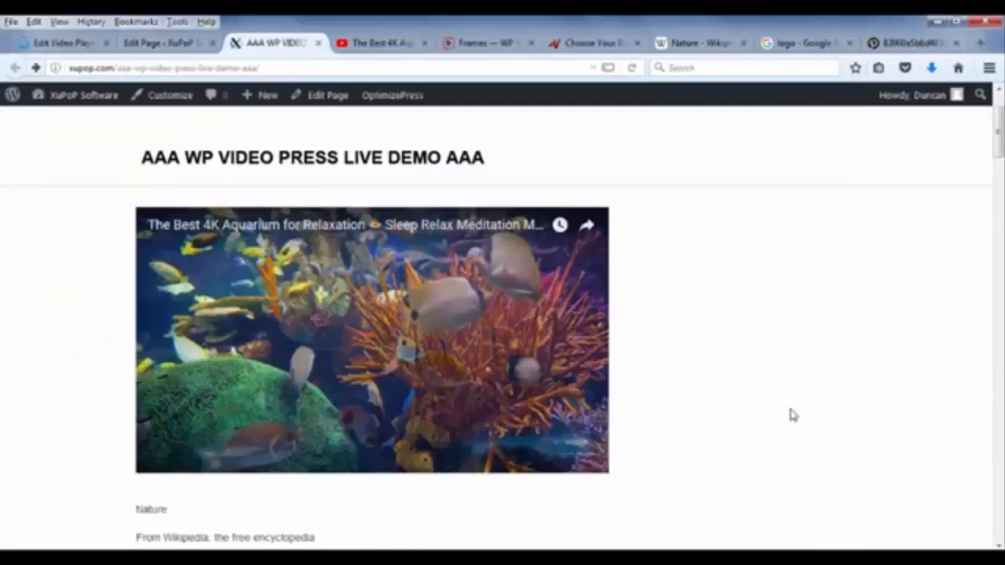
key("ctrl+l")
key("Return")
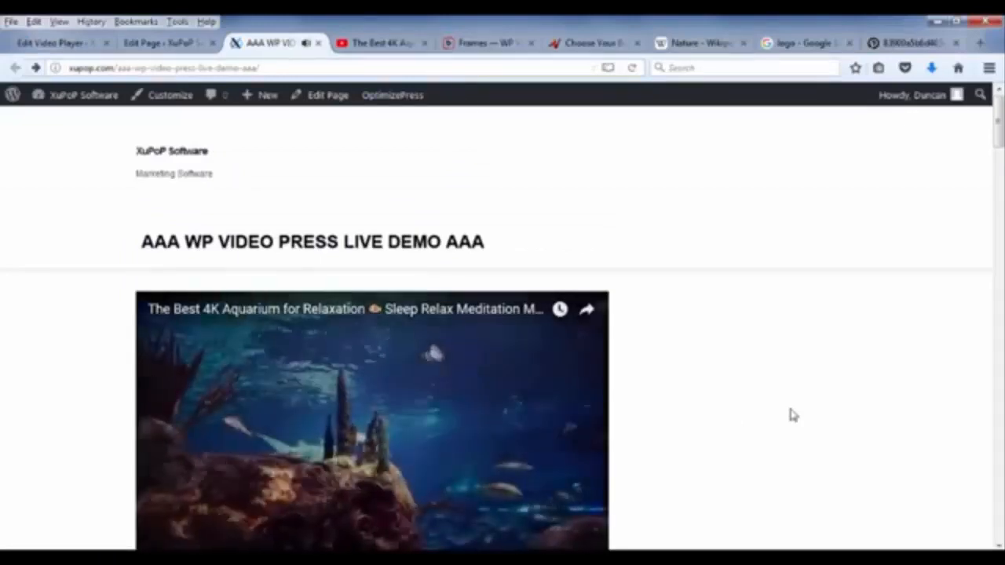
scroll(791, 415, "down", 5)
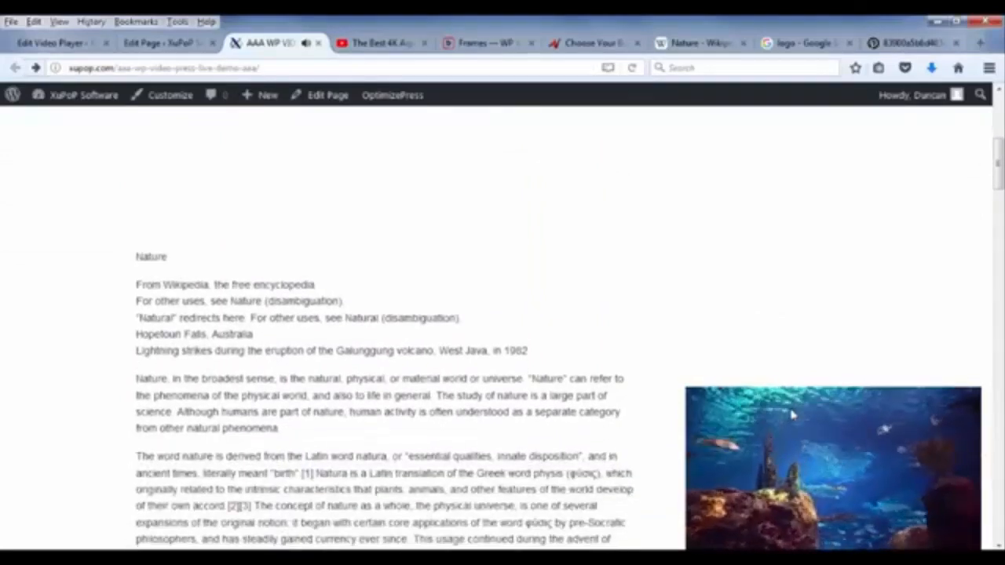
scroll(792, 416, "down", 4)
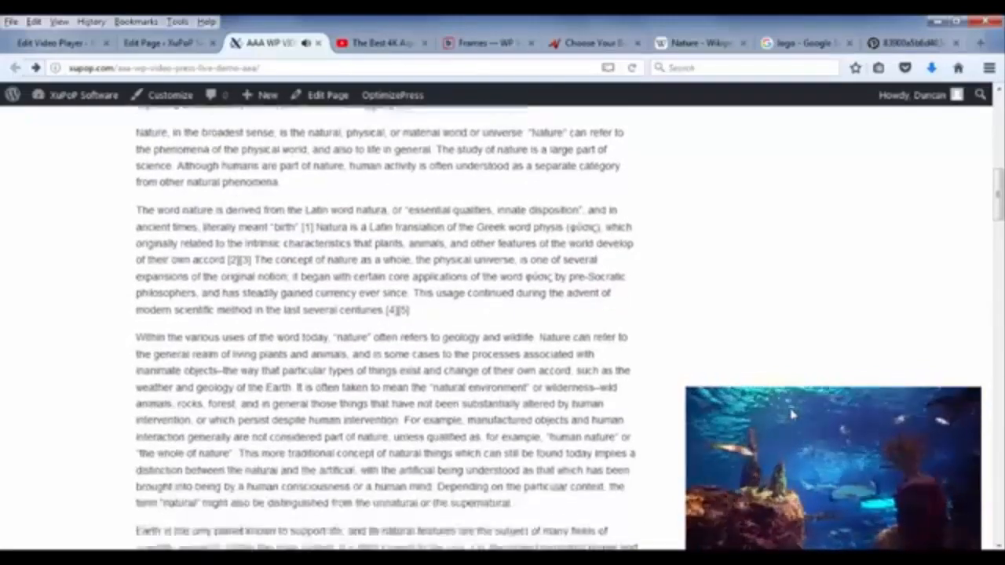
scroll(792, 415, "down", 5)
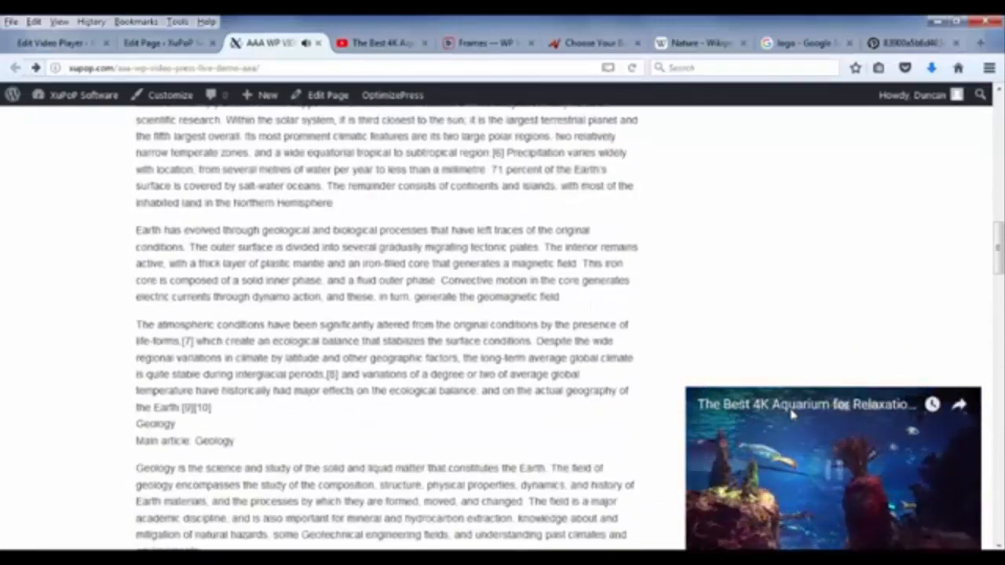
scroll(791, 415, "down", 5)
scroll(792, 415, "down", 10)
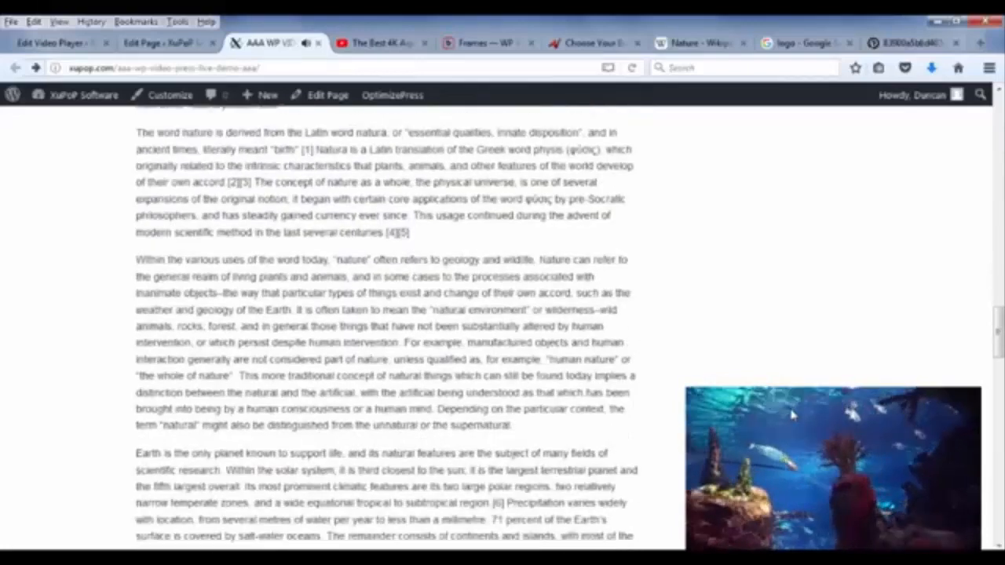
scroll(791, 415, "down", 4)
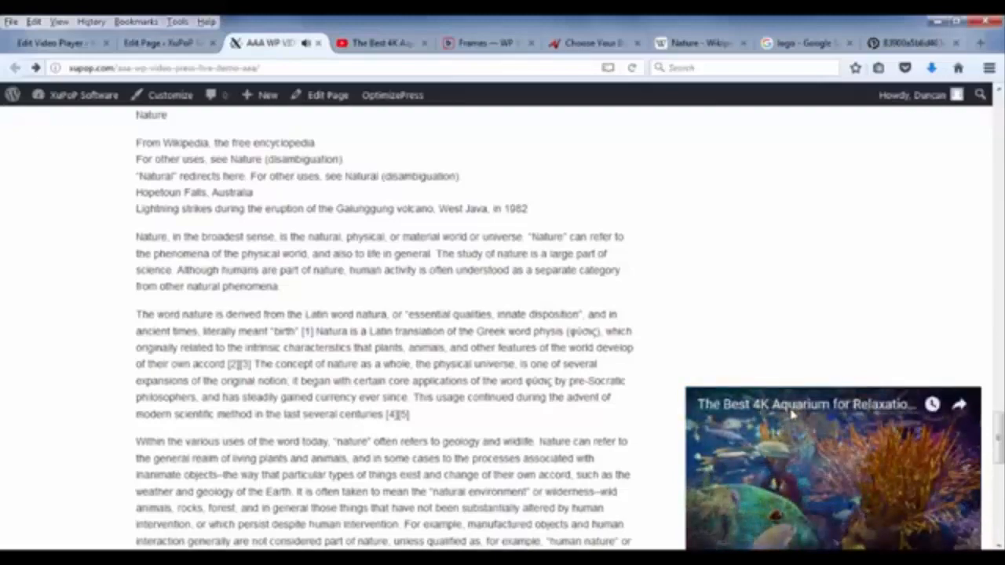
- Compare the full-size video at the page's start with its floating thumbnail beside the article
scroll(792, 415, "up", 5)
scroll(792, 415, "down", 3)
scroll(792, 416, "up", 4)
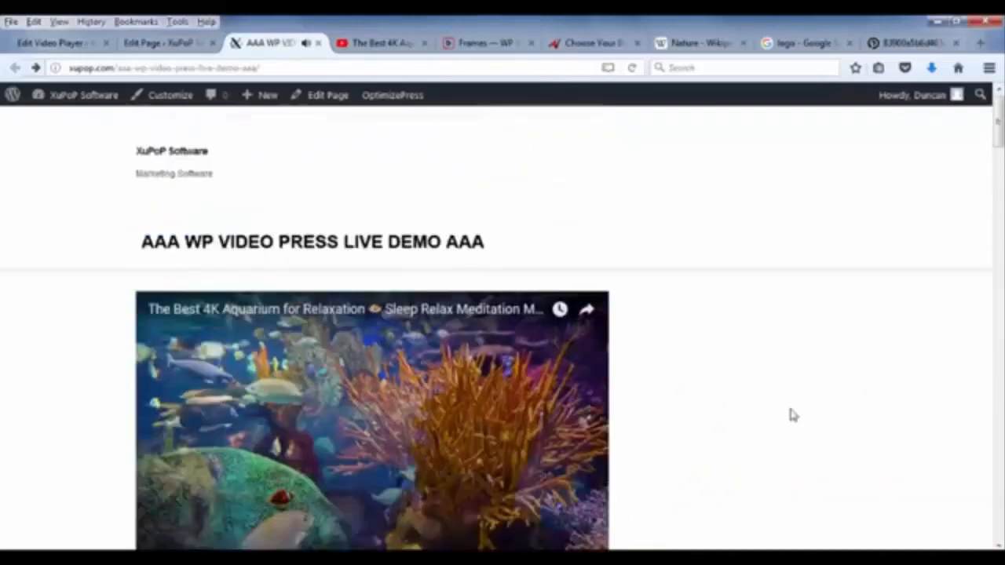
scroll(790, 416, "down", 1)
scroll(792, 415, "down", 1)
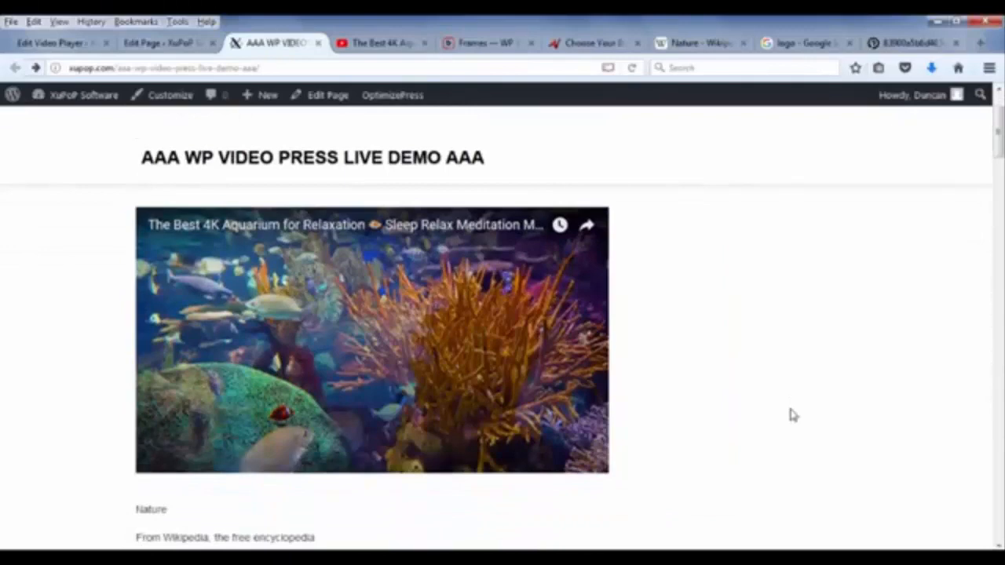
scroll(792, 415, "down", 4)
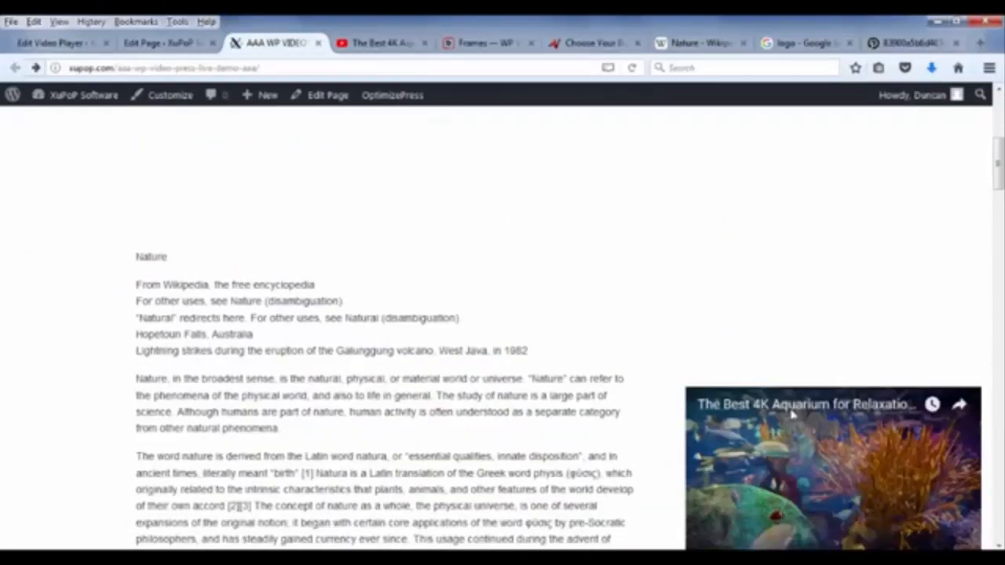
scroll(791, 416, "up", 4)
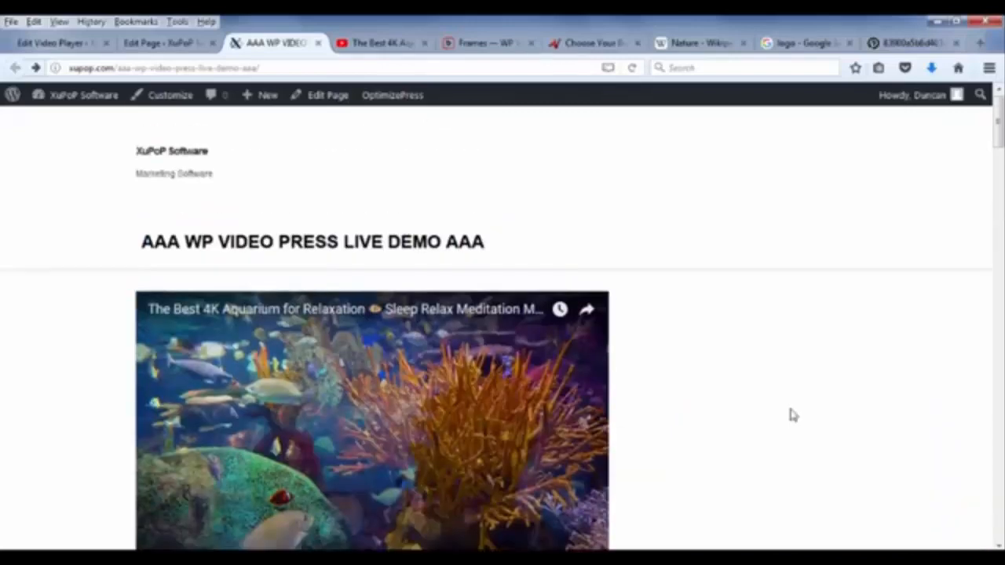
- Return to the WP Video Press Demo2 player settings and set Video Feature to Resize Video with Contents
scroll(792, 416, "down", 1)
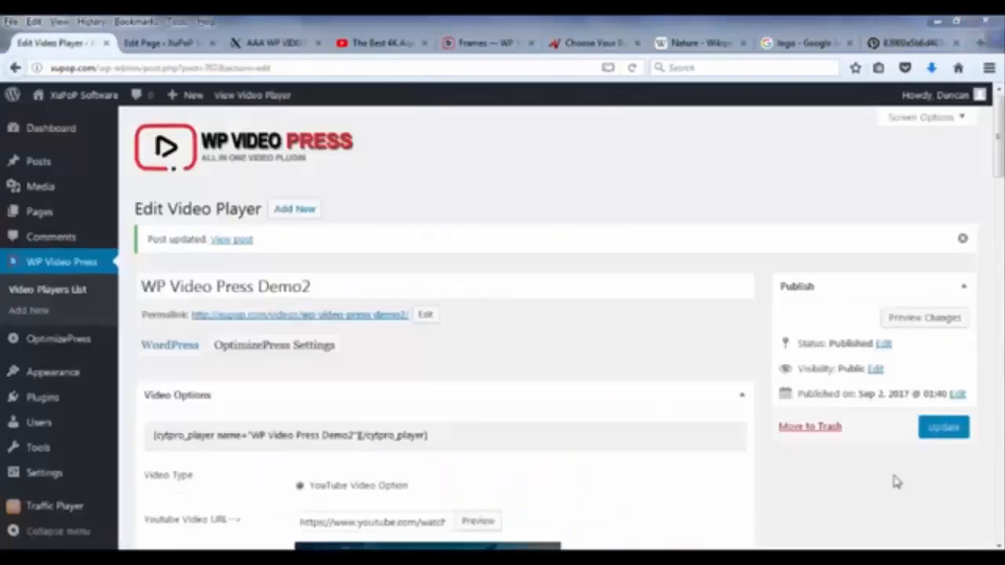
left_click(677, 372)
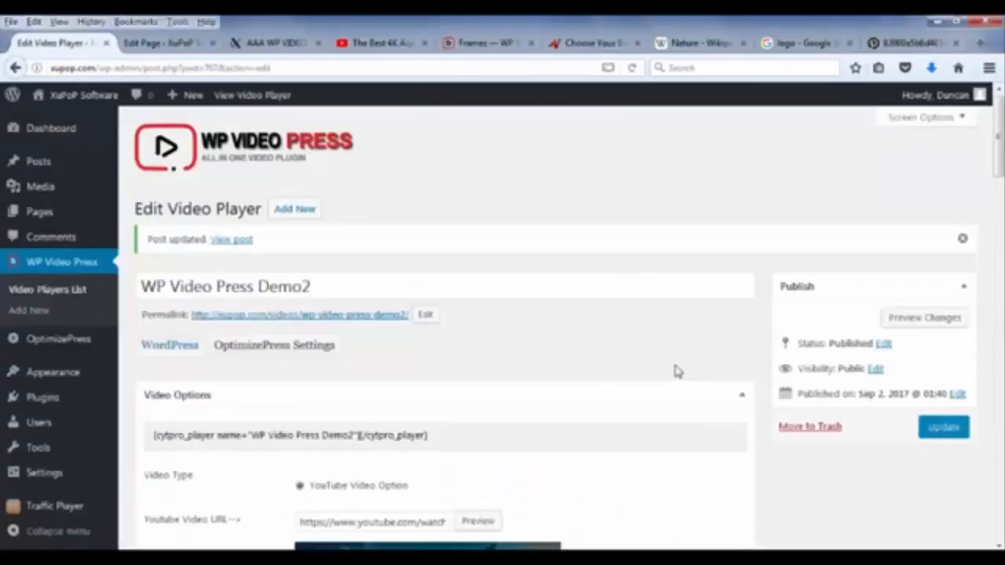
scroll(684, 384, "down", 6)
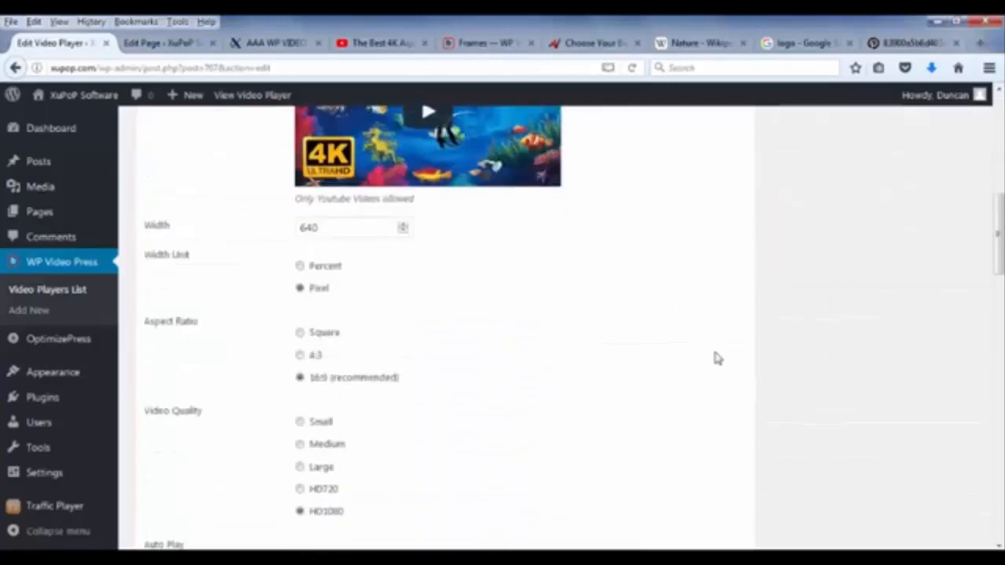
scroll(718, 349, "down", 5)
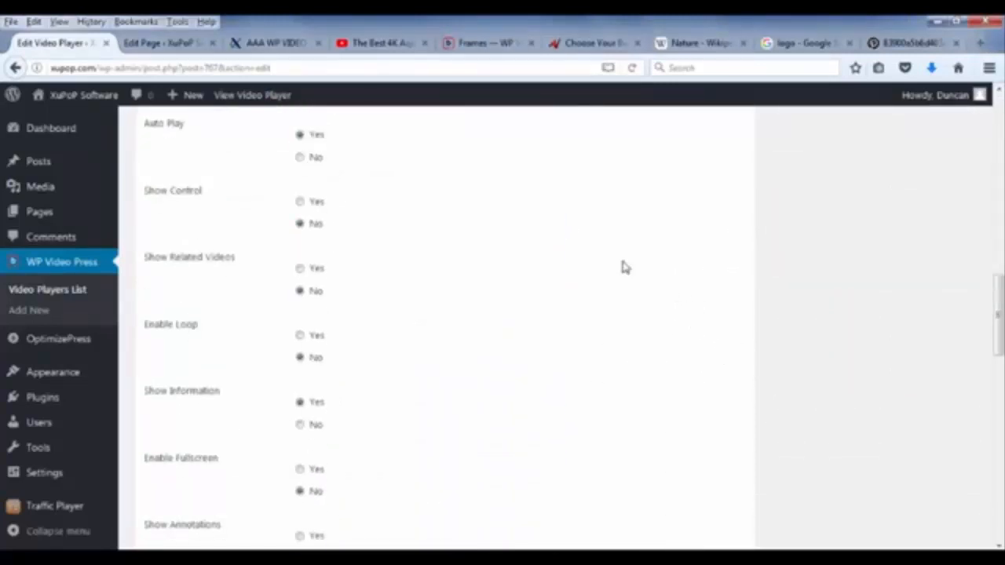
scroll(590, 262, "down", 4)
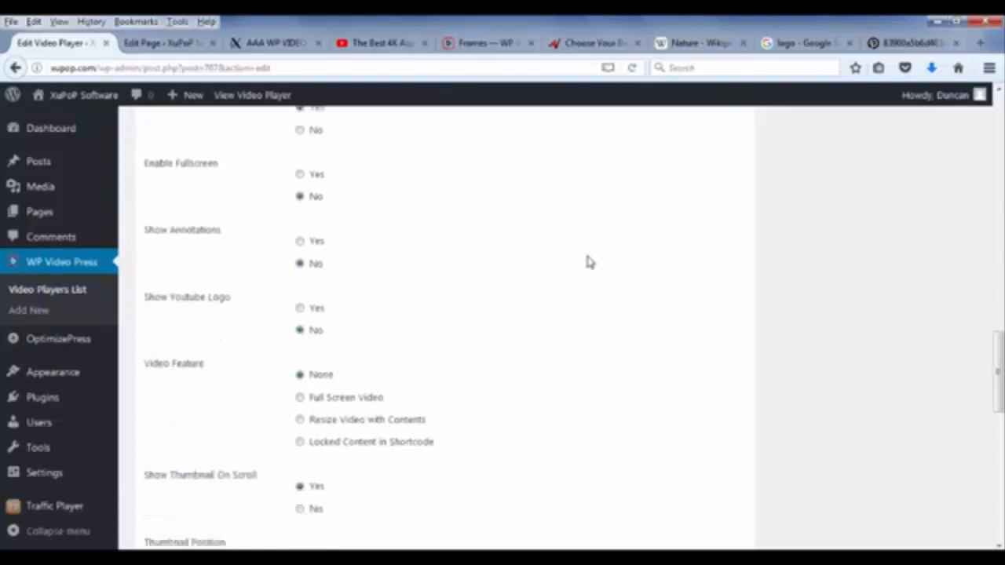
scroll(590, 261, "down", 2)
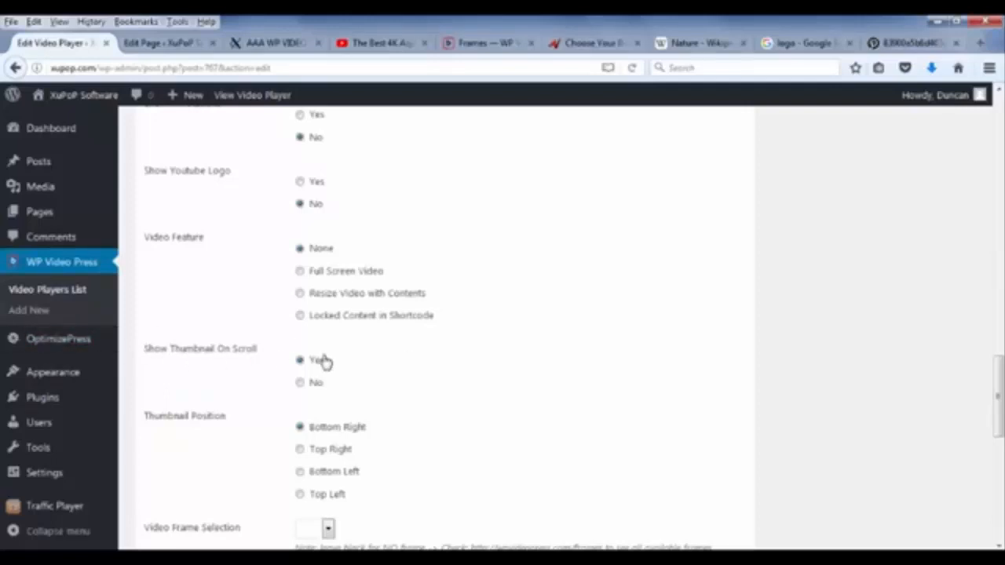
left_click(353, 299)
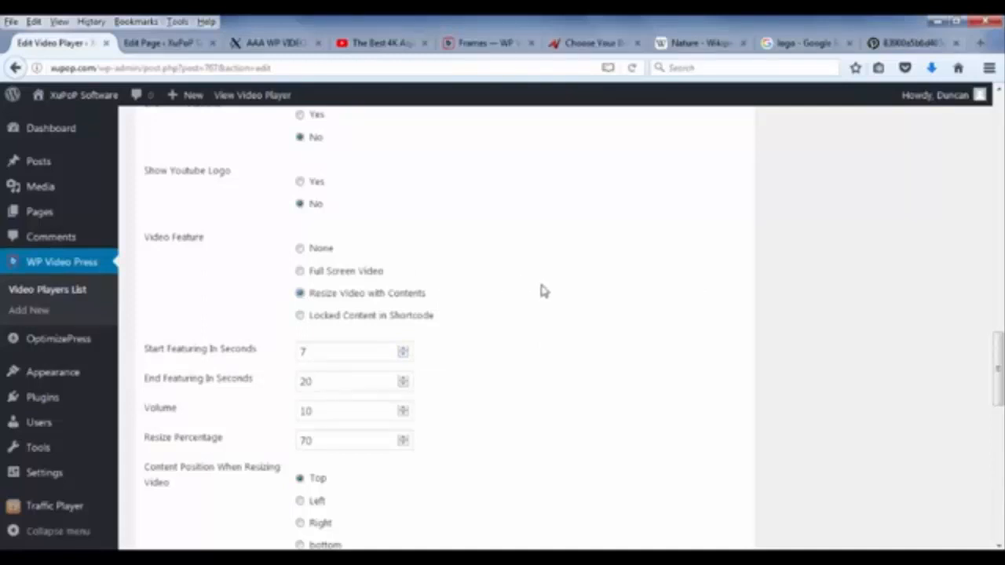
- Set the content position when resizing the video to Left and the Resize Percentage to 40
scroll(542, 304, "down", 2)
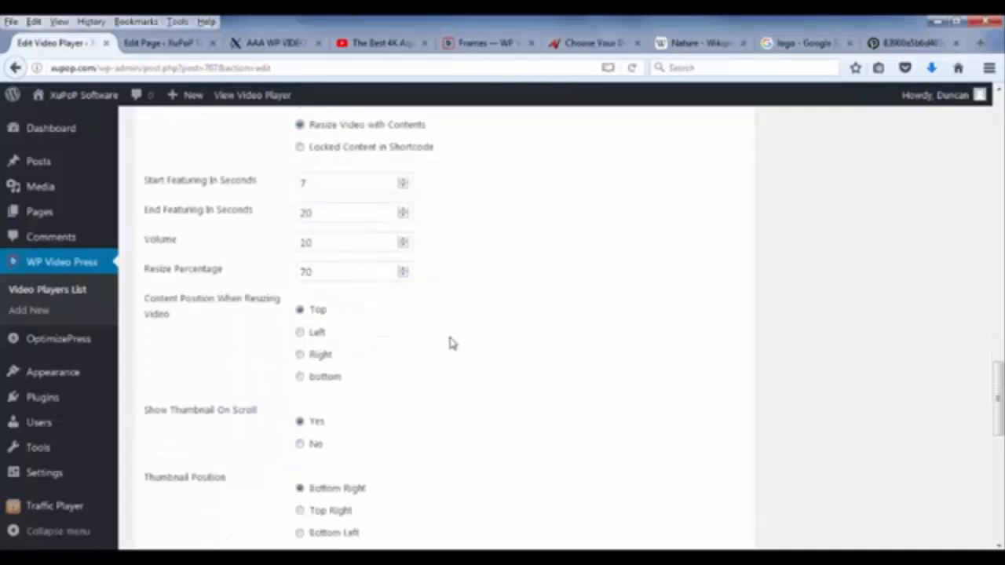
left_click(301, 333)
left_click(403, 275)
left_click(404, 279)
left_click(404, 278)
left_click(405, 279)
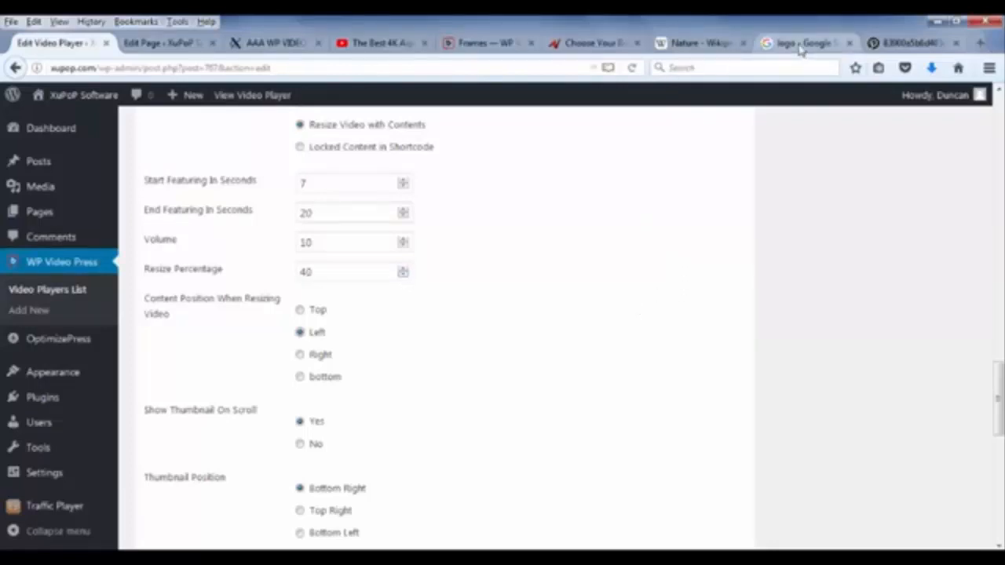
- Copy the HTML code of Button #13 from the JVZoo buttons page
left_click(571, 42)
right_click(518, 256)
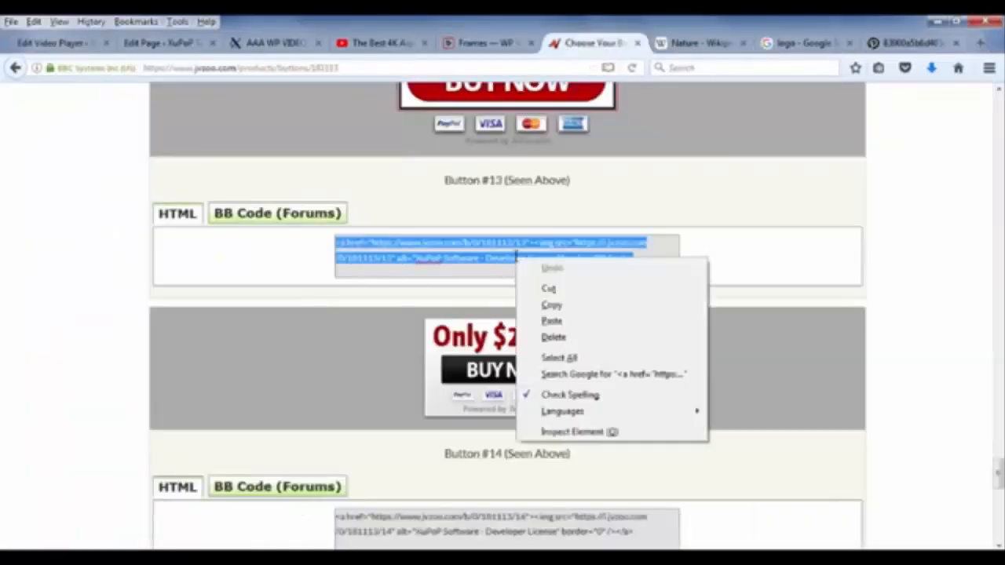
left_click(561, 305)
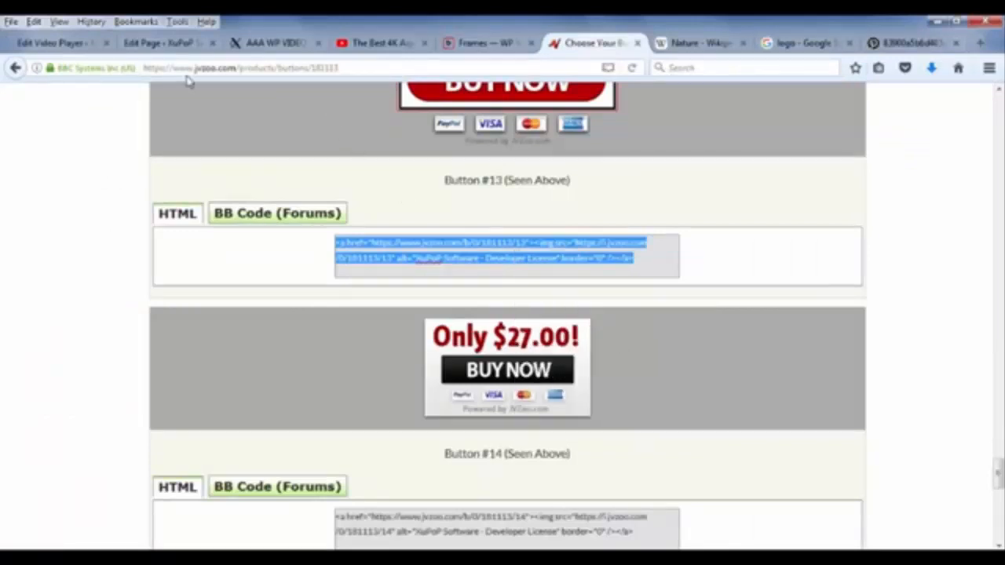
- Paste the copied button code as HTML text into the player's Locked Content, then show it in the visual editor
left_click(55, 44)
scroll(572, 348, "down", 4)
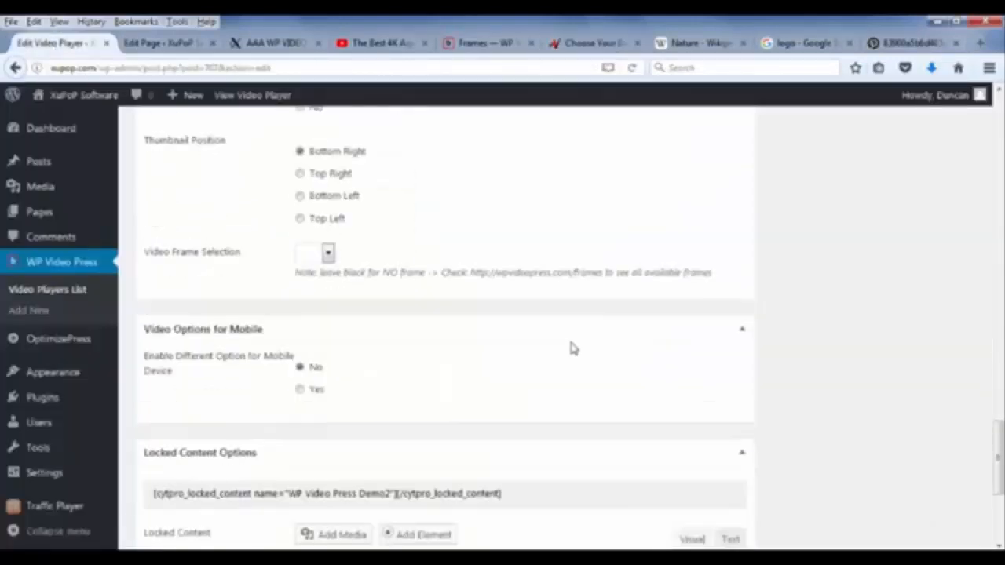
scroll(572, 348, "up", 2)
scroll(572, 348, "down", 5)
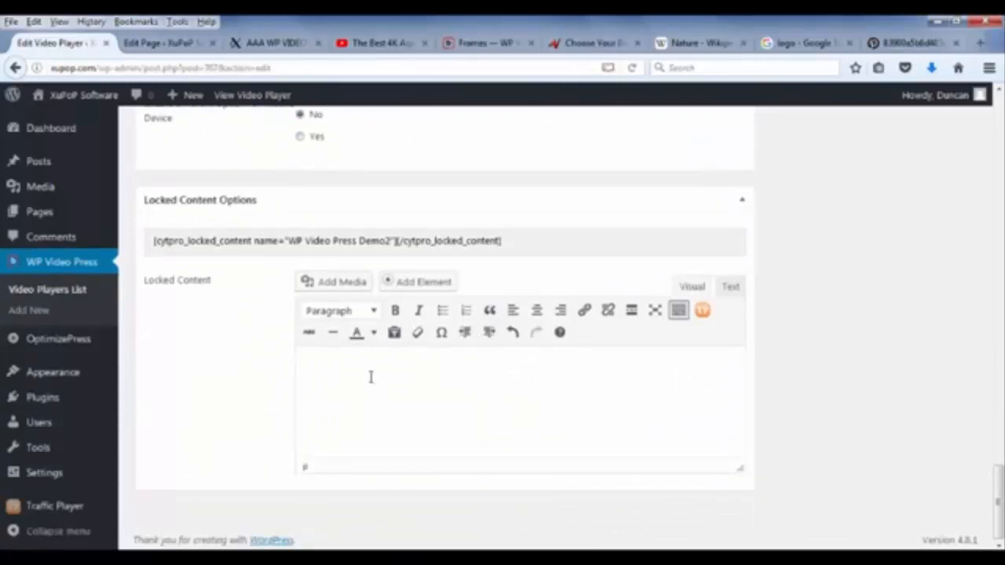
left_click(731, 288)
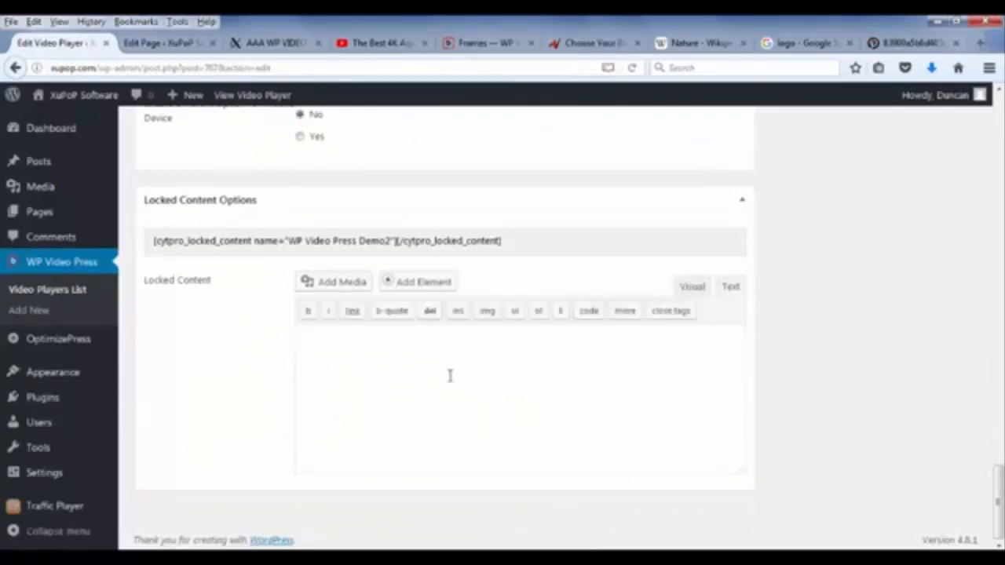
left_click(367, 357)
right_click(366, 359)
left_click(405, 417)
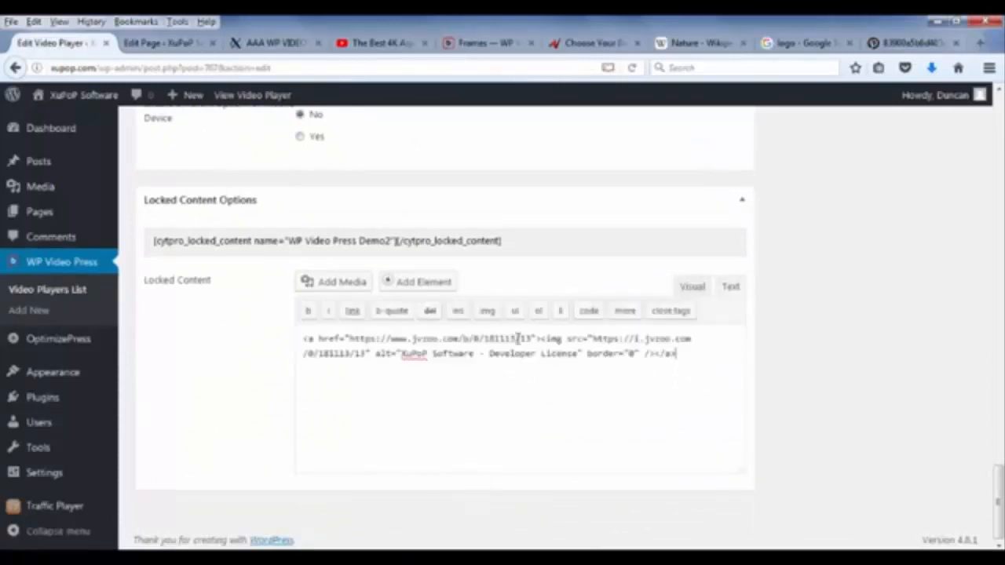
left_click(692, 287)
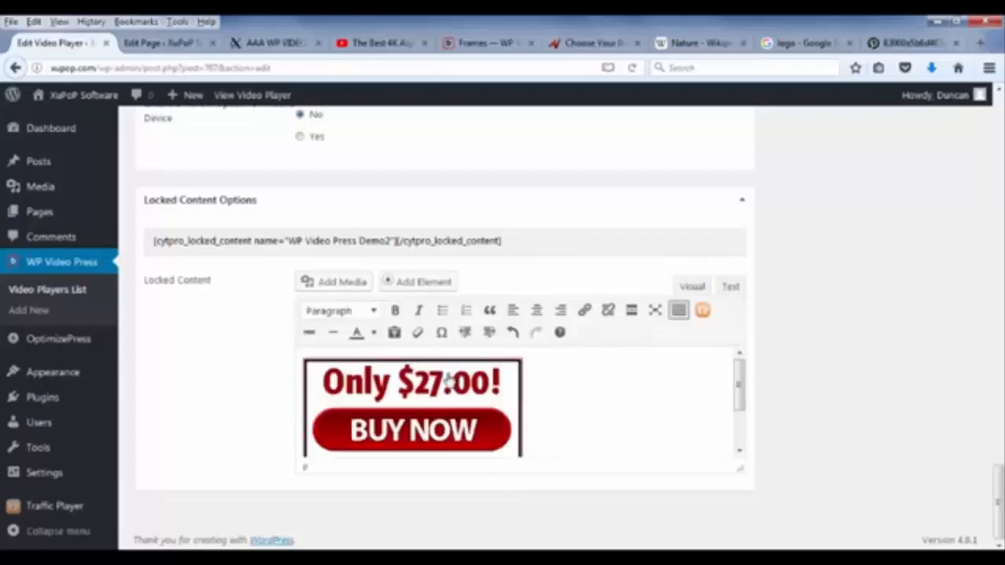
- Shrink the Buy Now button image in the Locked Content to about half its width and save the player
left_click(447, 380)
left_click_drag(304, 359, 413, 415)
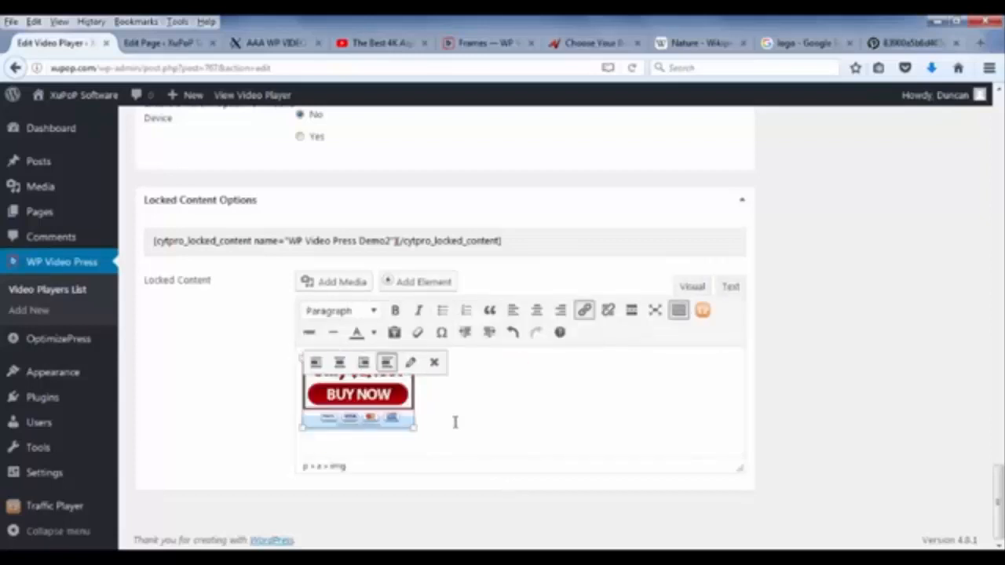
left_click(489, 400)
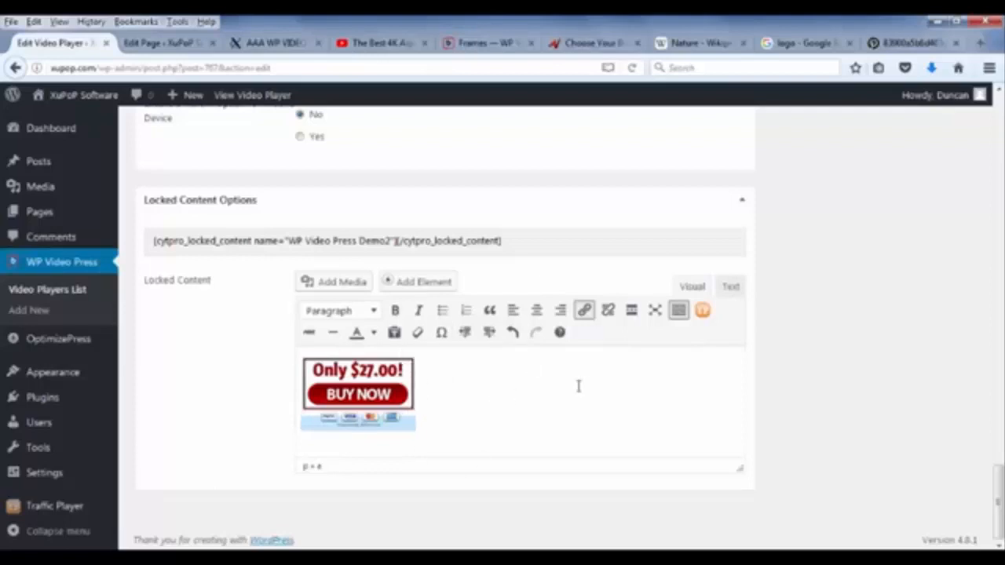
left_click_drag(999, 500, 999, 149)
left_click(944, 250)
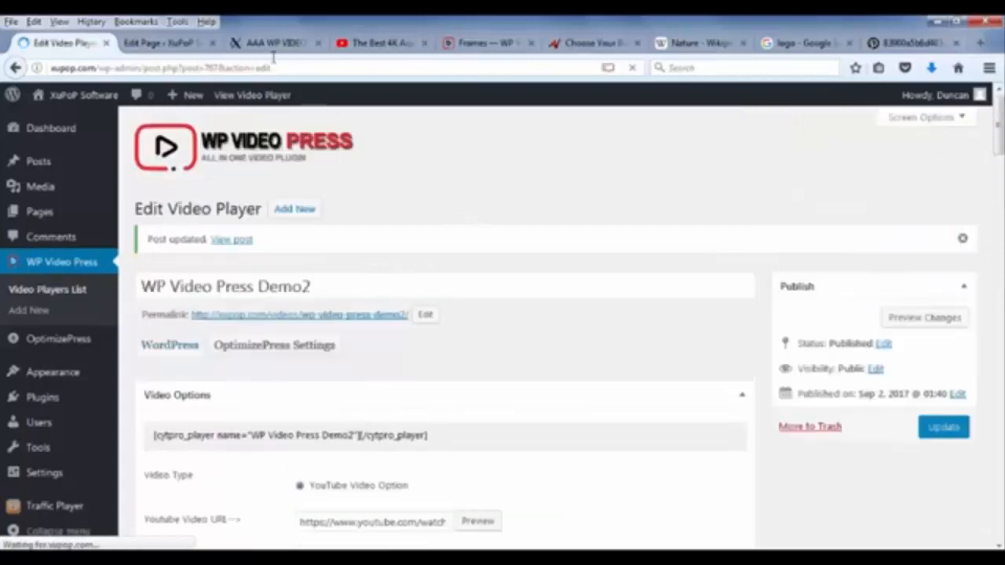
- Reload the live demo page, test the Buy Now button beside the floating thumbnail, and return from its order page
left_click(273, 44)
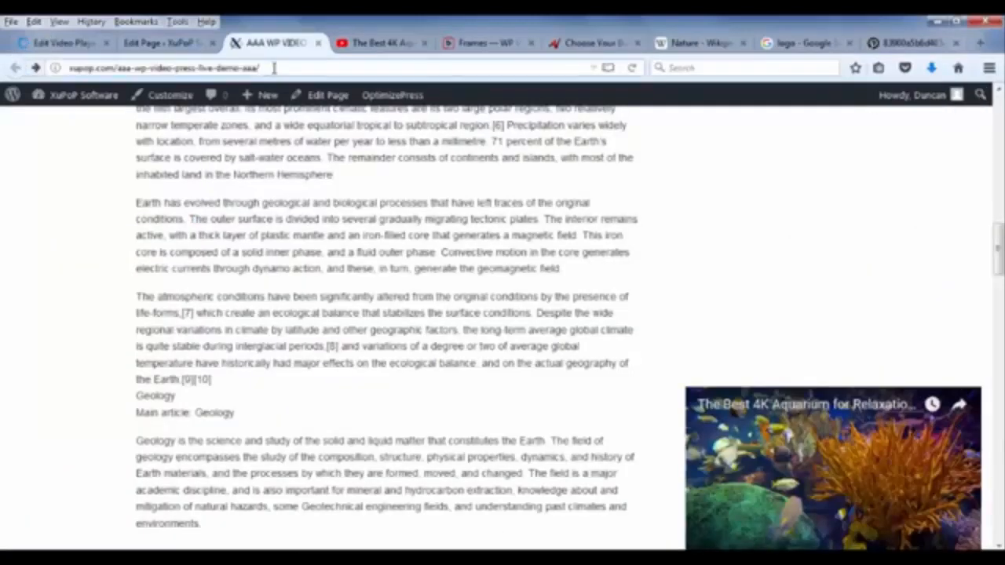
key("Return")
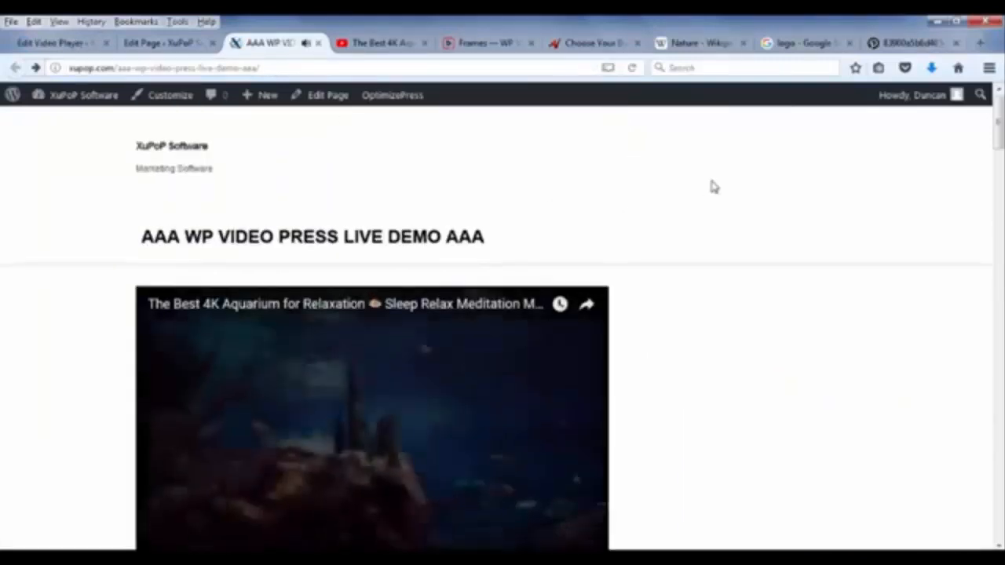
scroll(712, 186, "down", 2)
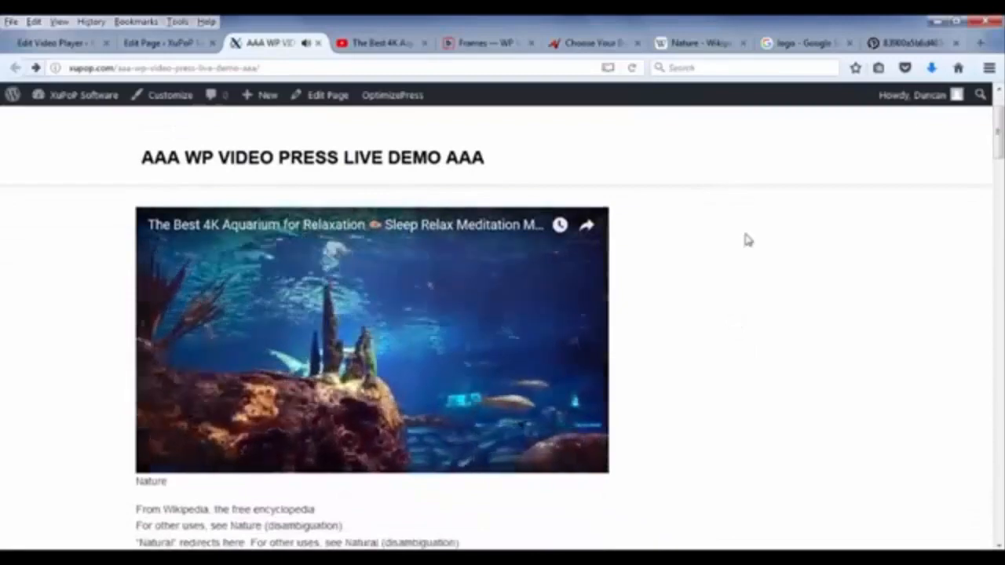
scroll(746, 239, "down", 3)
scroll(747, 240, "down", 8)
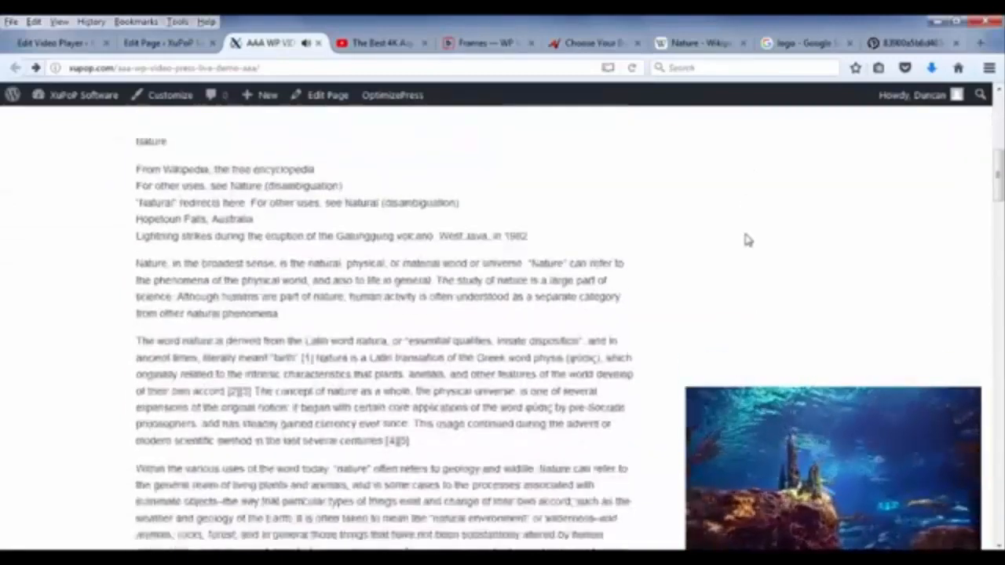
scroll(747, 241, "down", 4)
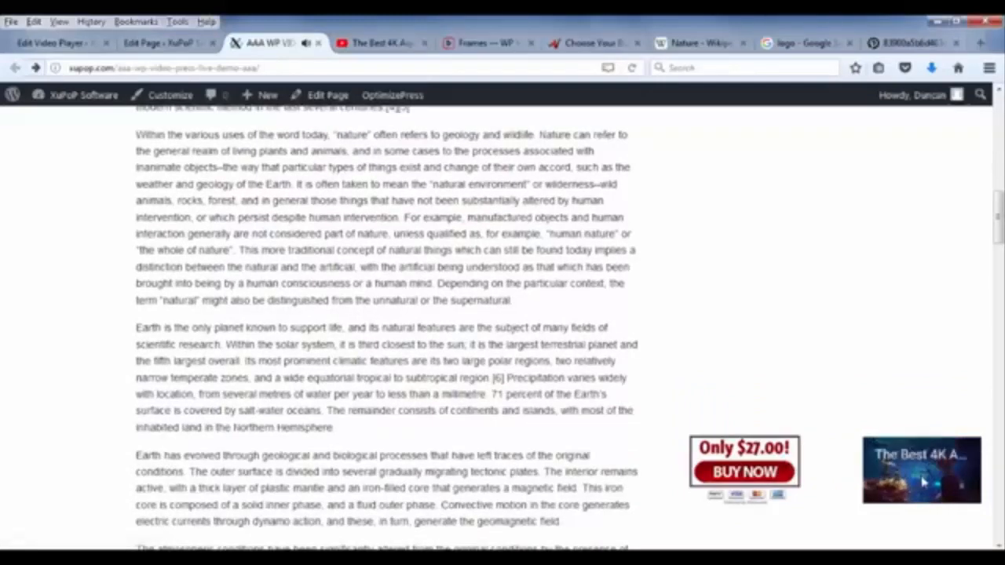
left_click(758, 471)
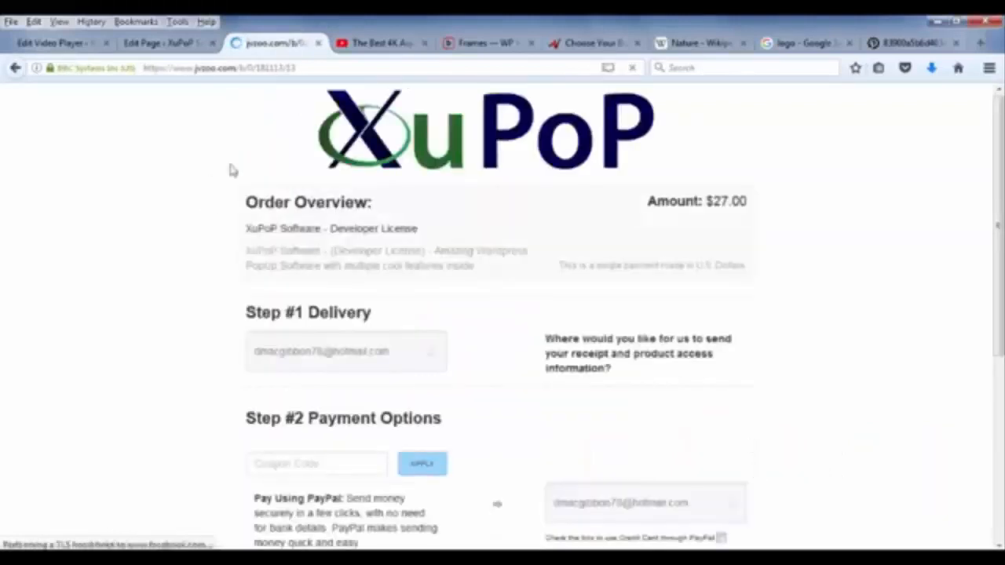
left_click(15, 68)
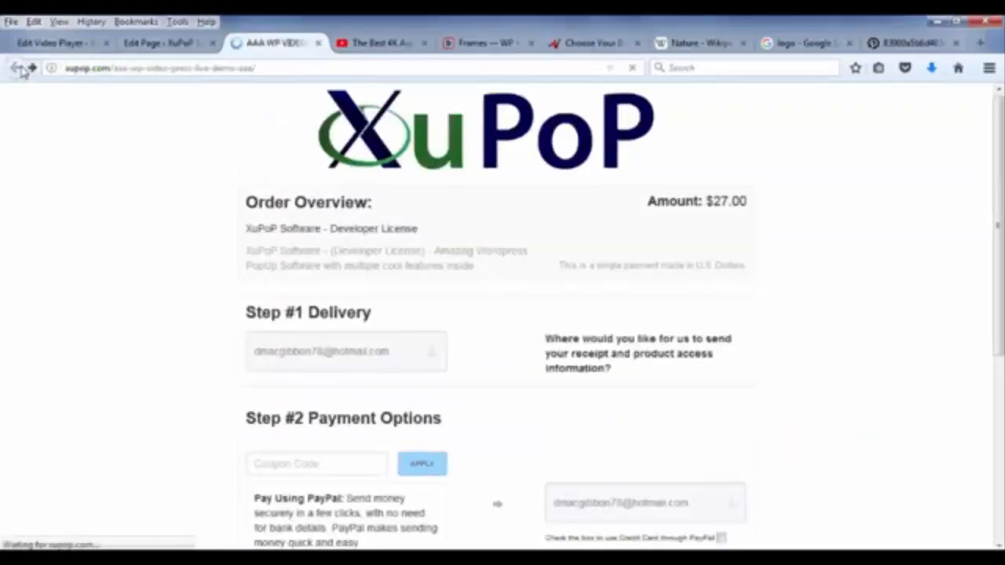
- Examine how the floating thumbnail and the Buy Now button beside it behave along the Nature article as the video plays
scroll(801, 304, "down", 2)
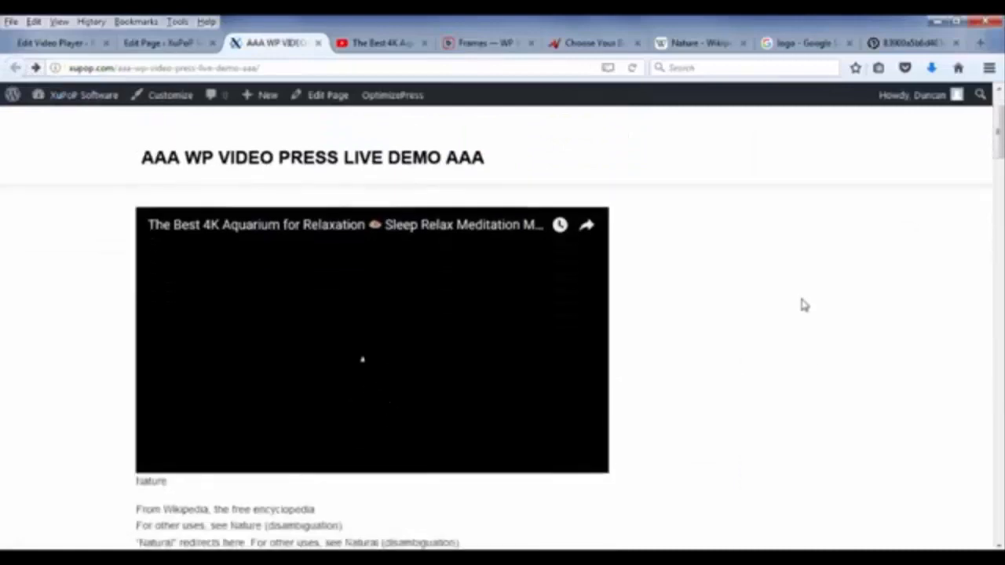
scroll(802, 305, "down", 4)
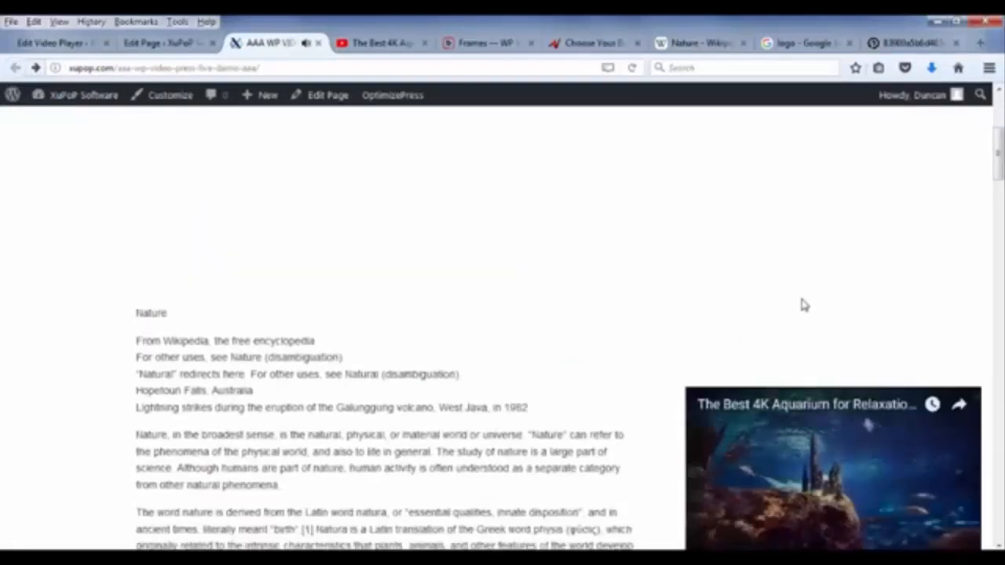
scroll(802, 304, "down", 2)
scroll(803, 305, "down", 6)
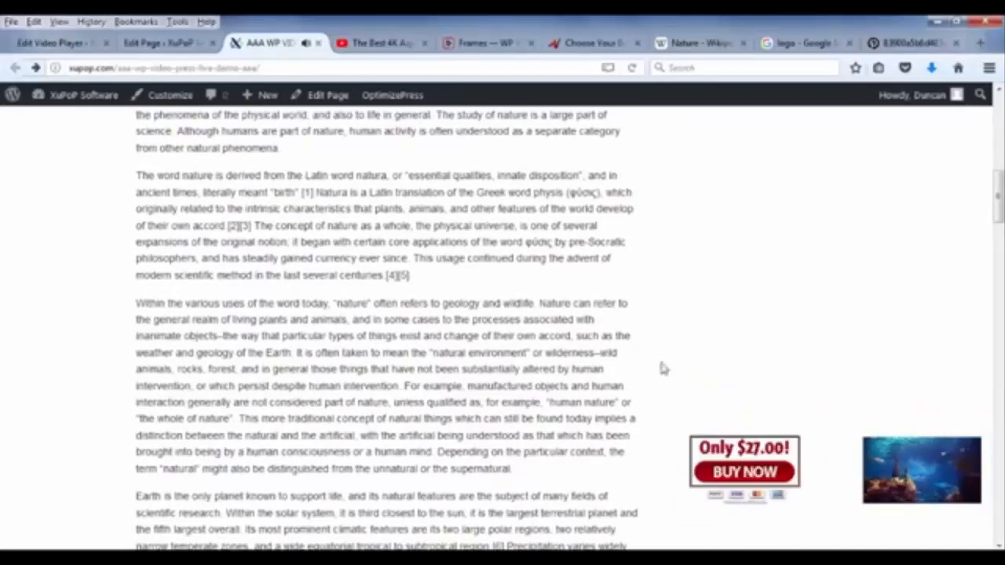
scroll(856, 334, "down", 2)
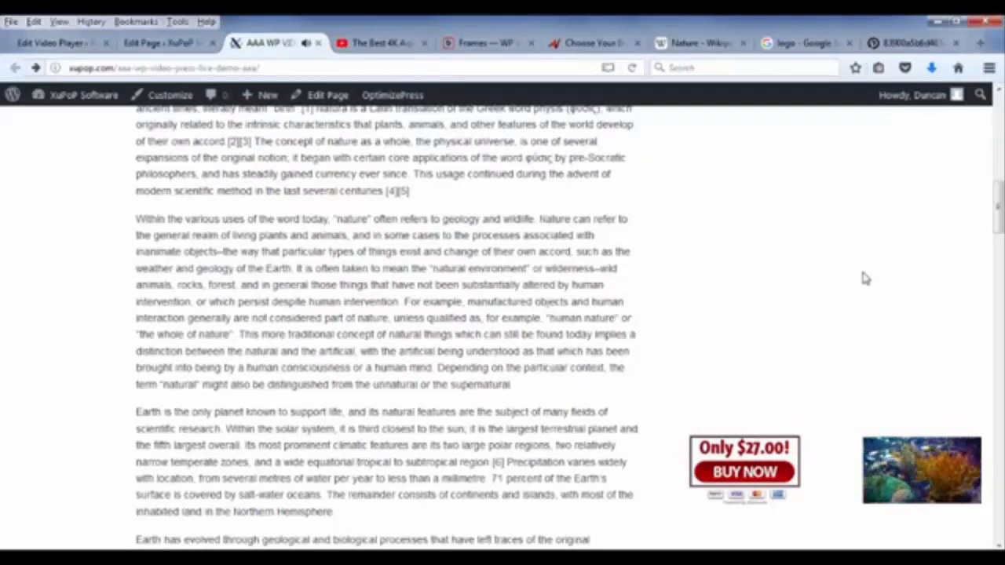
scroll(863, 278, "down", 2)
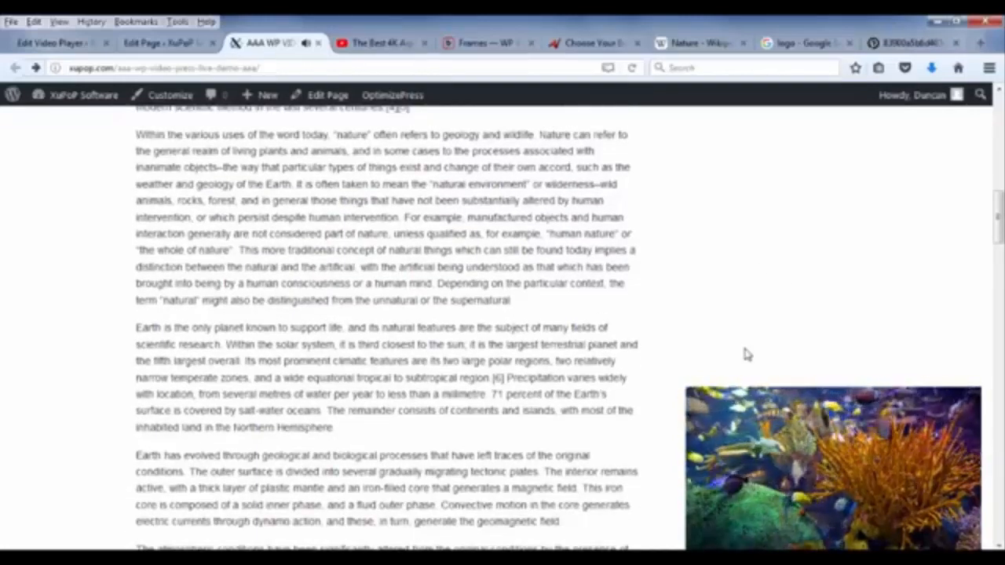
- Review the video player's settings from the YouTube video options through the Video Feature choices
left_click(55, 42)
scroll(675, 274, "down", 6)
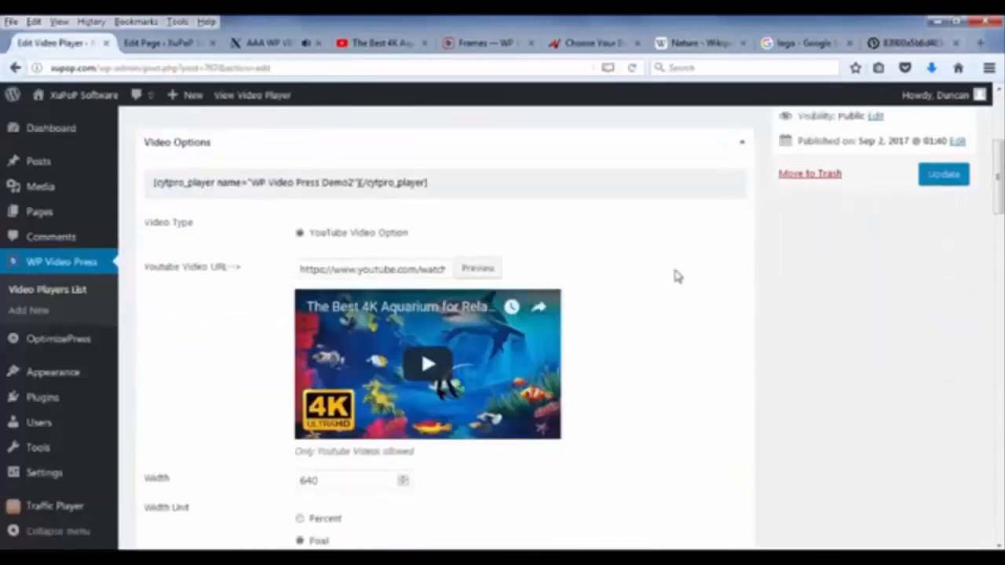
scroll(675, 274, "down", 6)
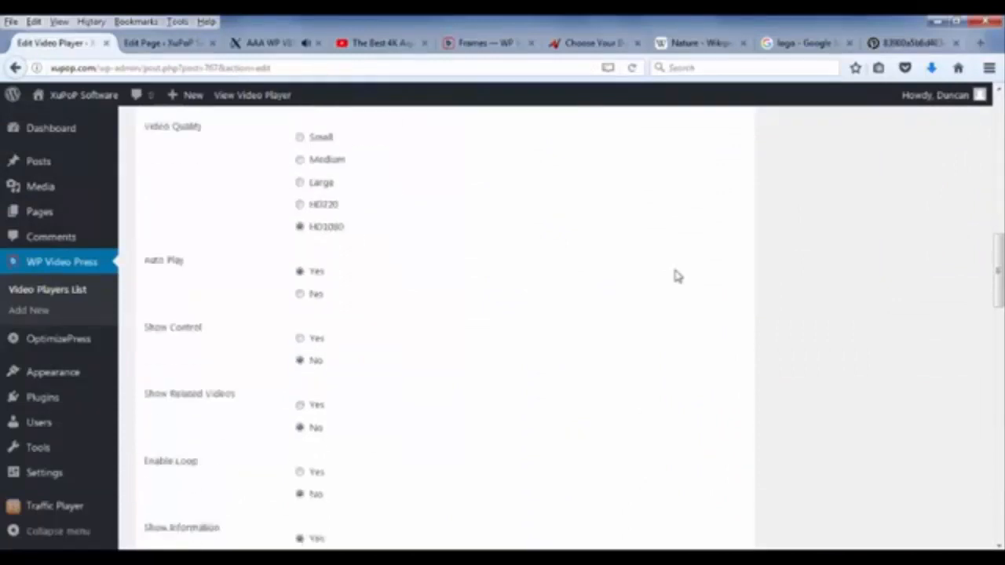
scroll(678, 276, "up", 7)
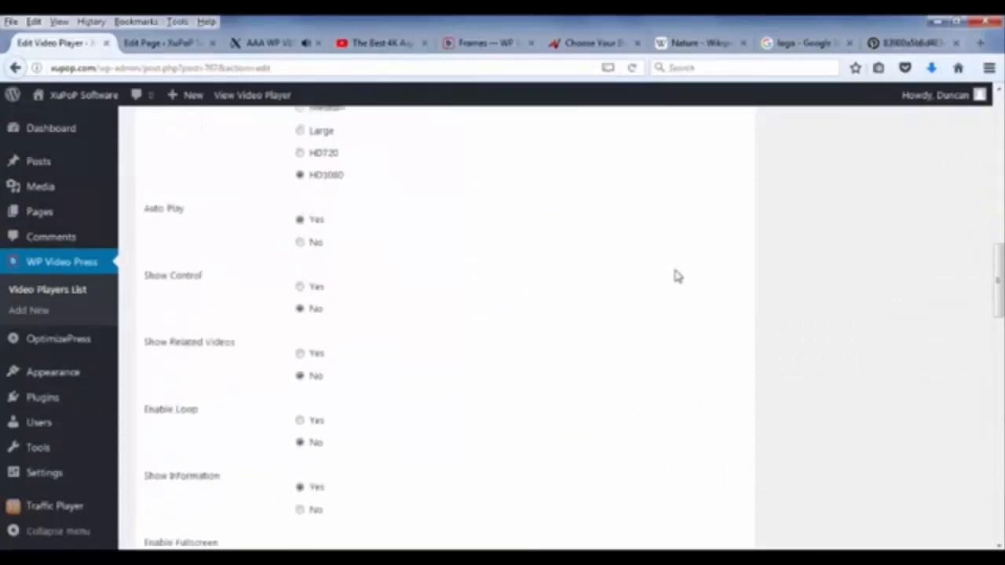
scroll(678, 275, "up", 2)
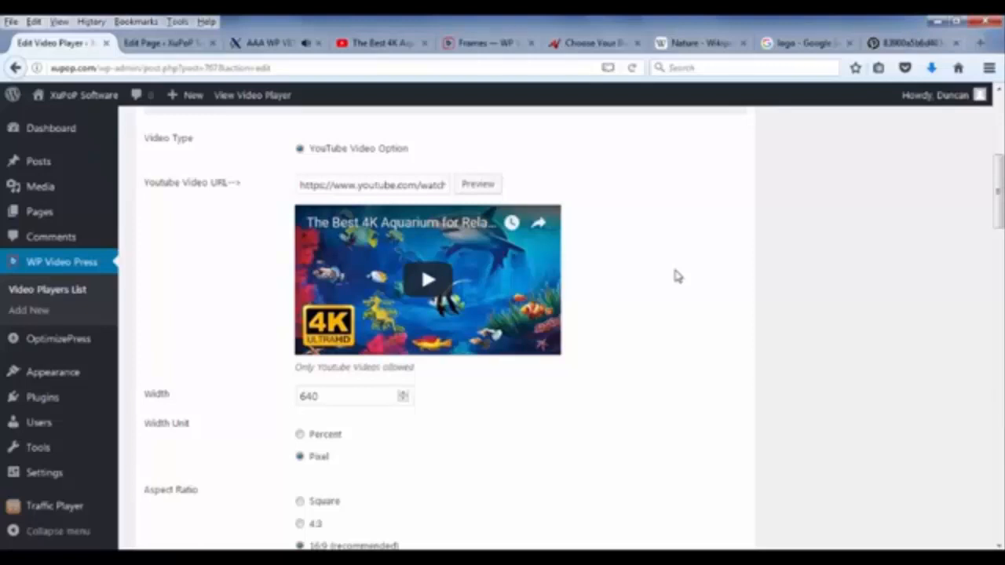
scroll(675, 274, "down", 10)
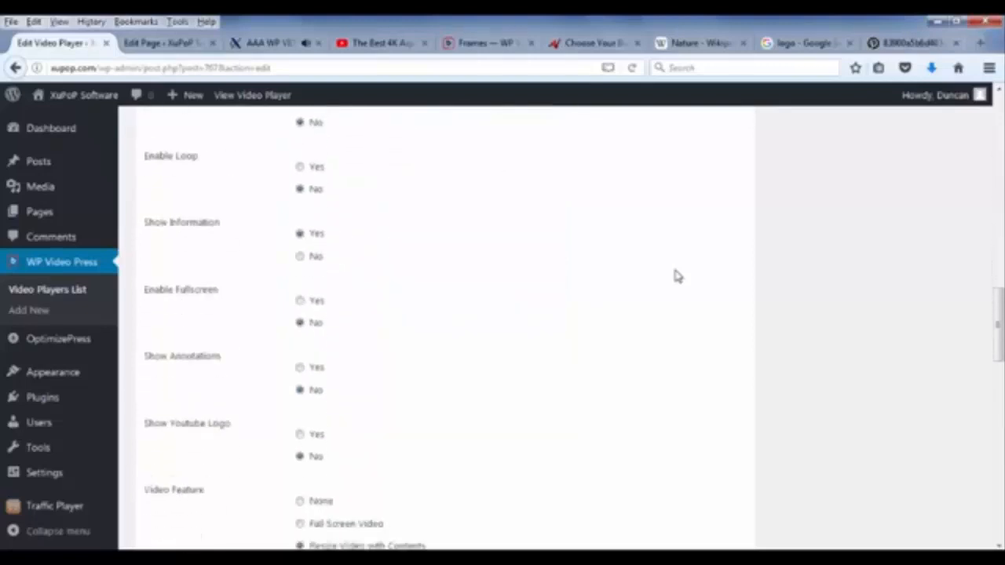
scroll(678, 276, "down", 3)
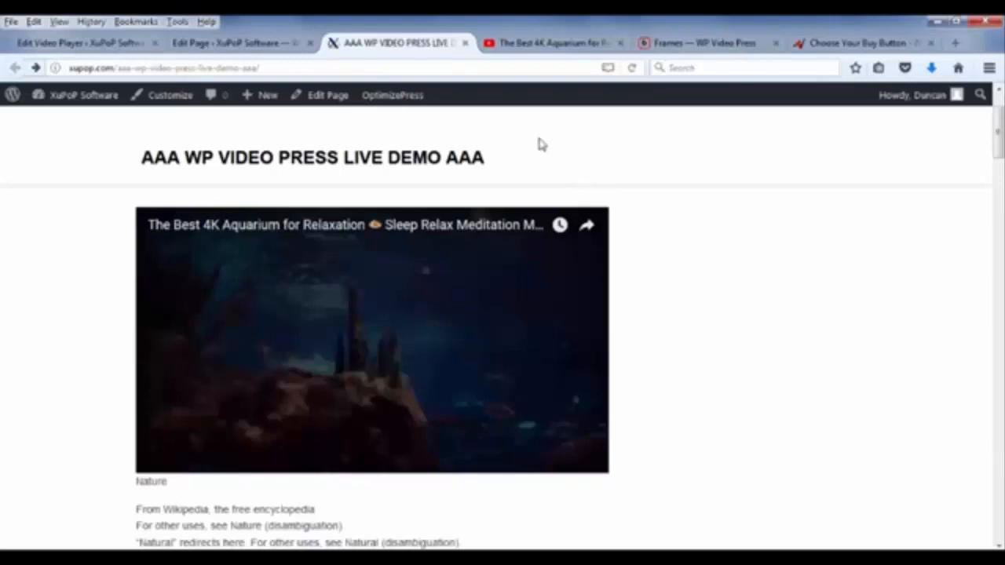
- Check the player's width, aspect ratio, video quality, Auto Play and display settings, and return to the live demo page
left_click(92, 45)
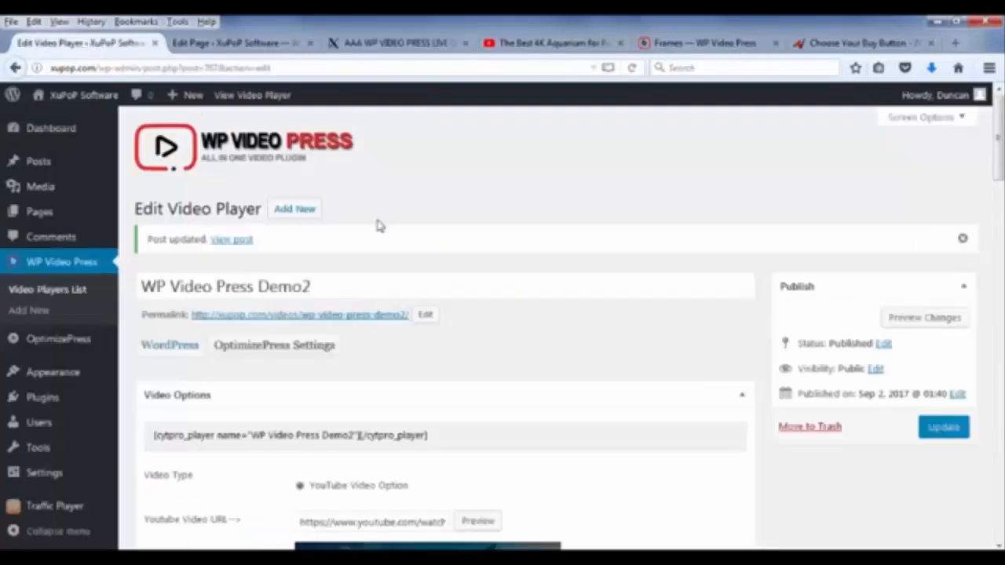
scroll(539, 267, "down", 5)
scroll(573, 269, "down", 5)
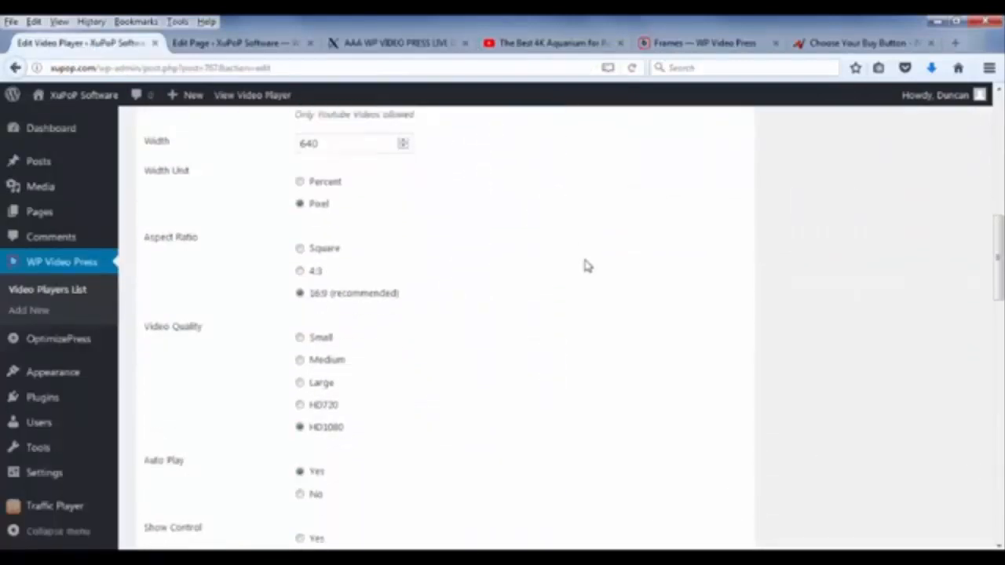
scroll(587, 267, "down", 1)
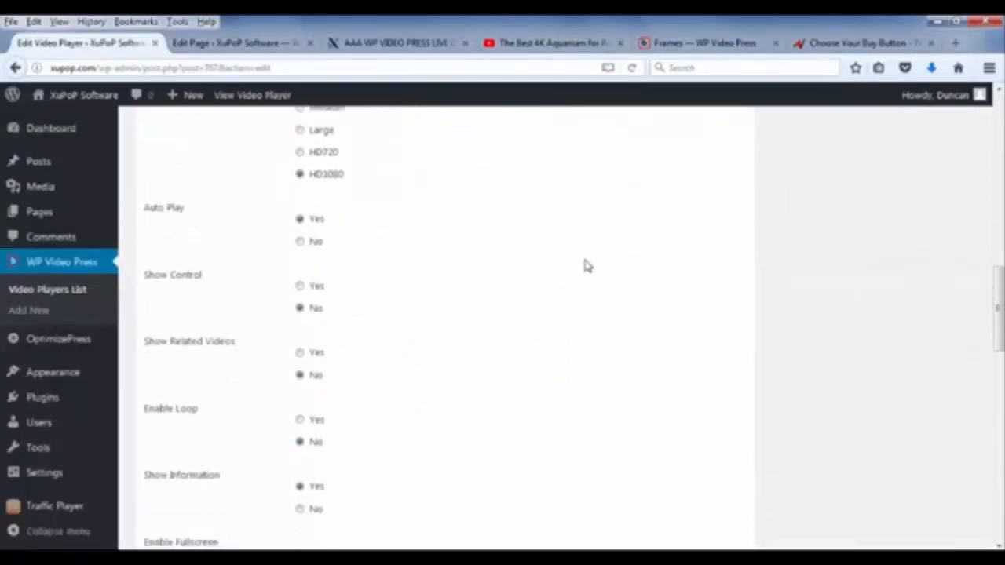
scroll(584, 266, "down", 1)
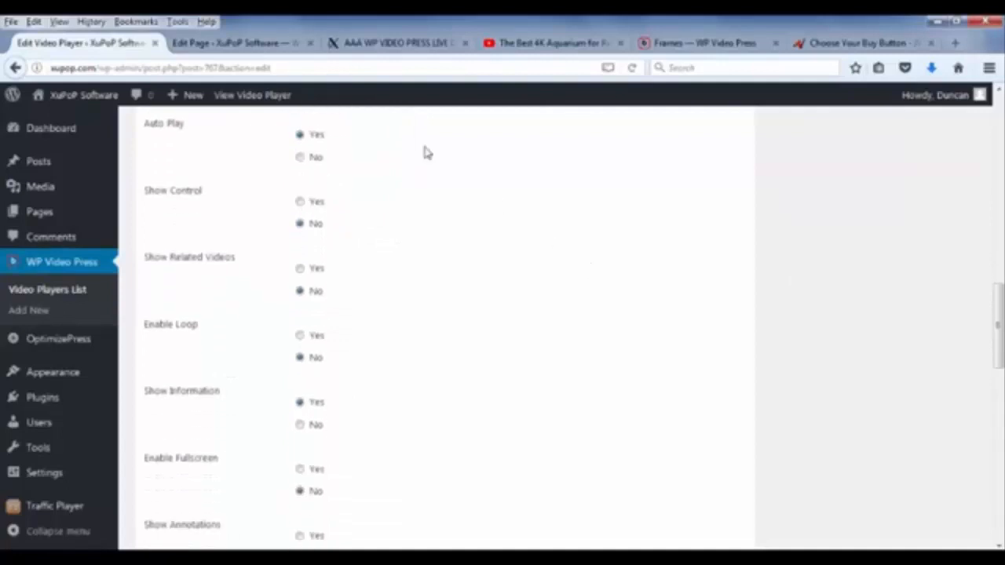
left_click(377, 47)
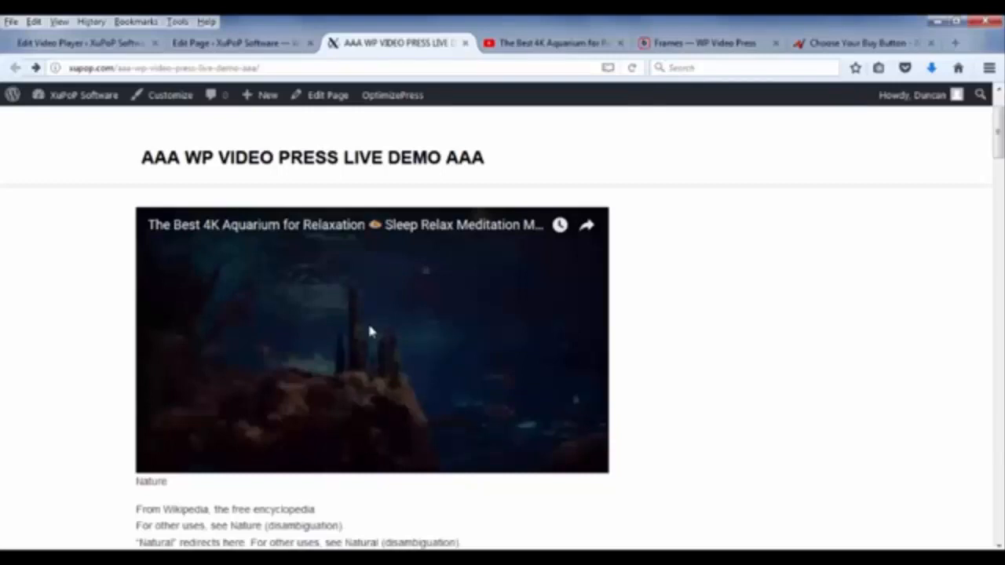
- Find the player's Video Frame Selection setting and highlight the frames gallery address in its note
left_click(93, 43)
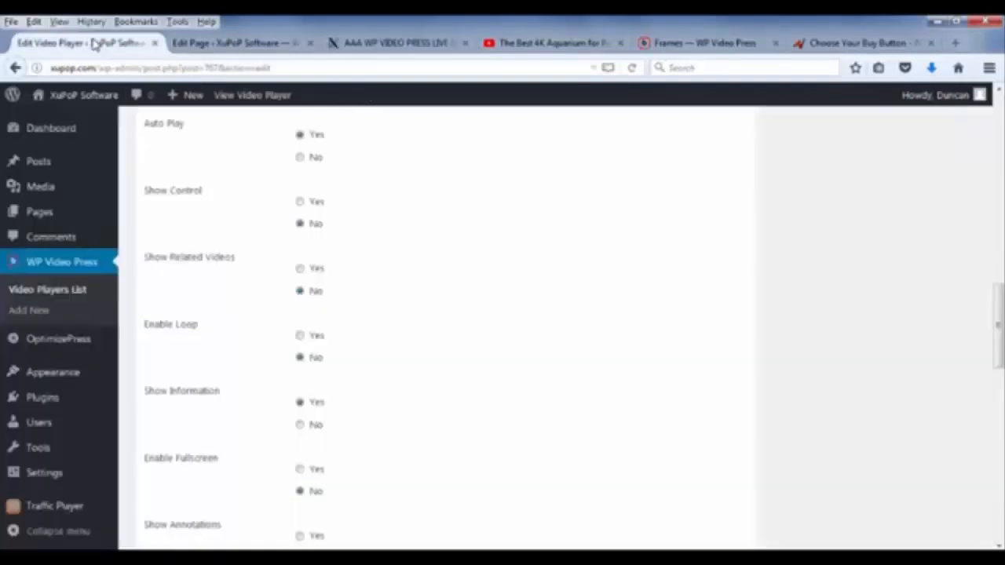
scroll(550, 283, "down", 3)
scroll(562, 292, "down", 1)
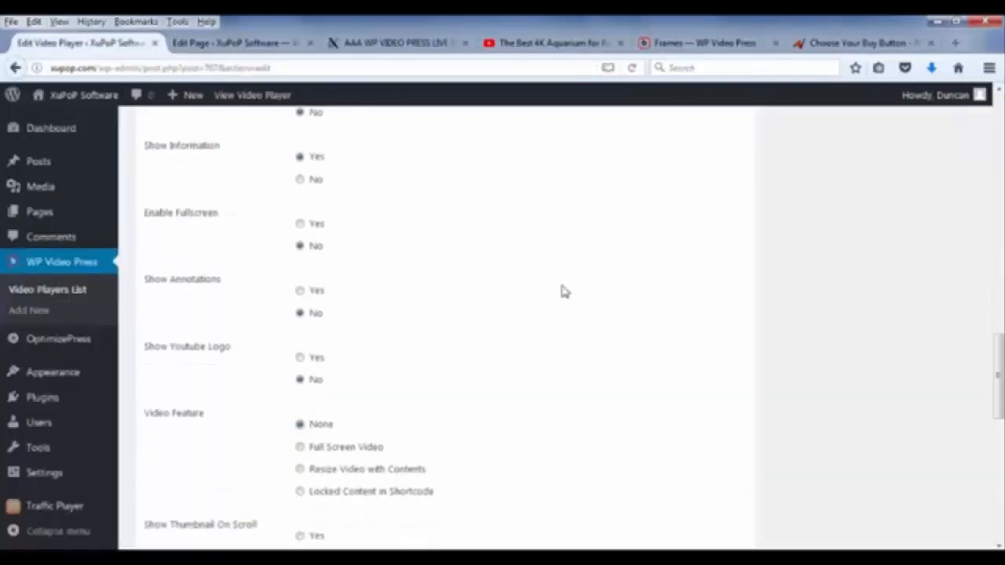
scroll(562, 291, "down", 2)
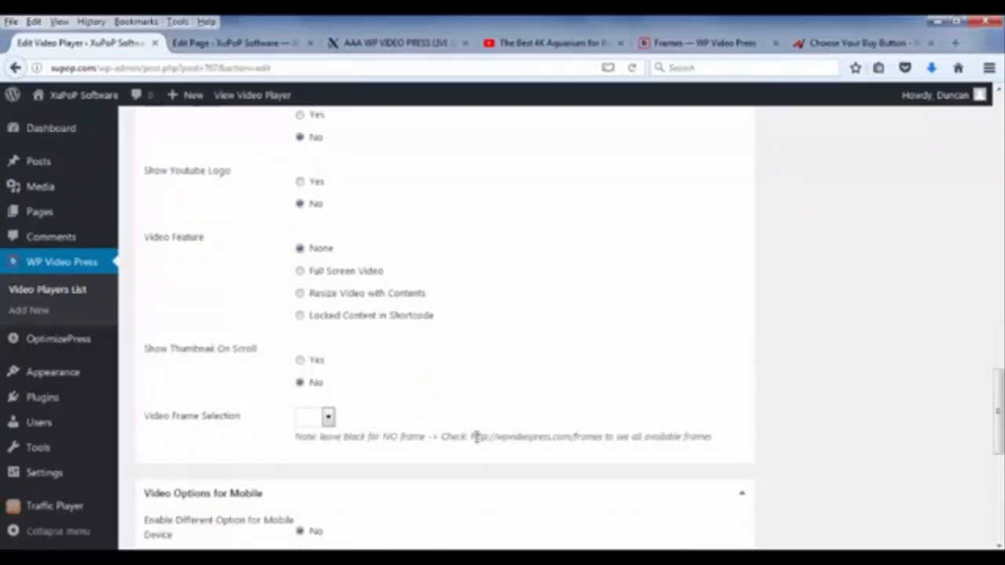
left_click_drag(471, 436, 603, 437)
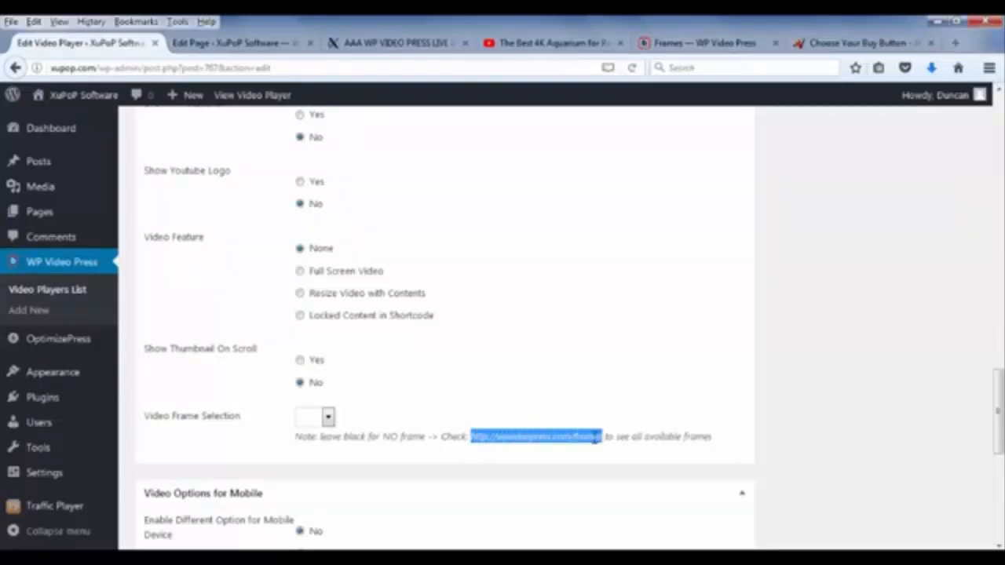
- Browse the numbered video frames on the WP Video Press Frames page and return to the live demo page
left_click(678, 44)
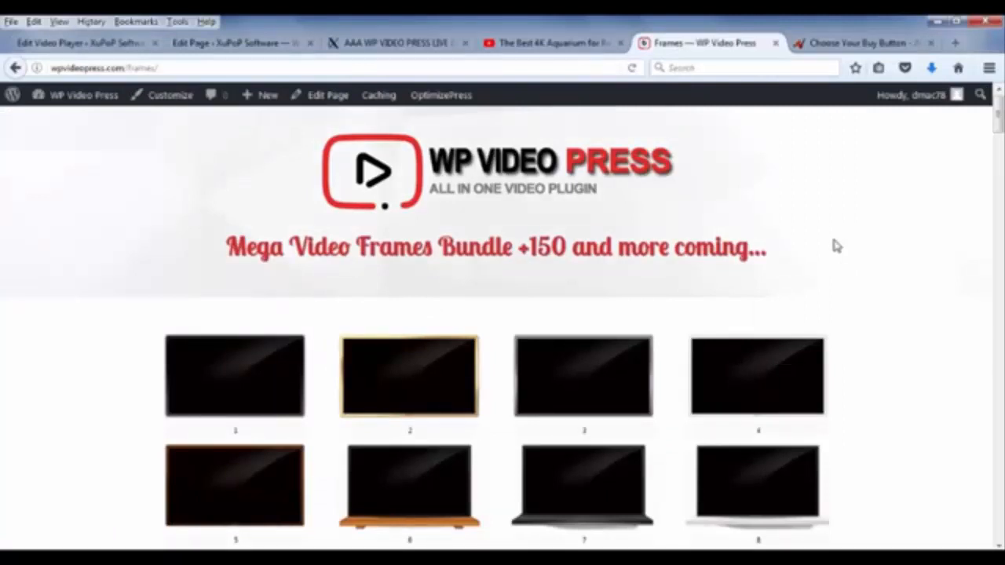
scroll(836, 247, "down", 2)
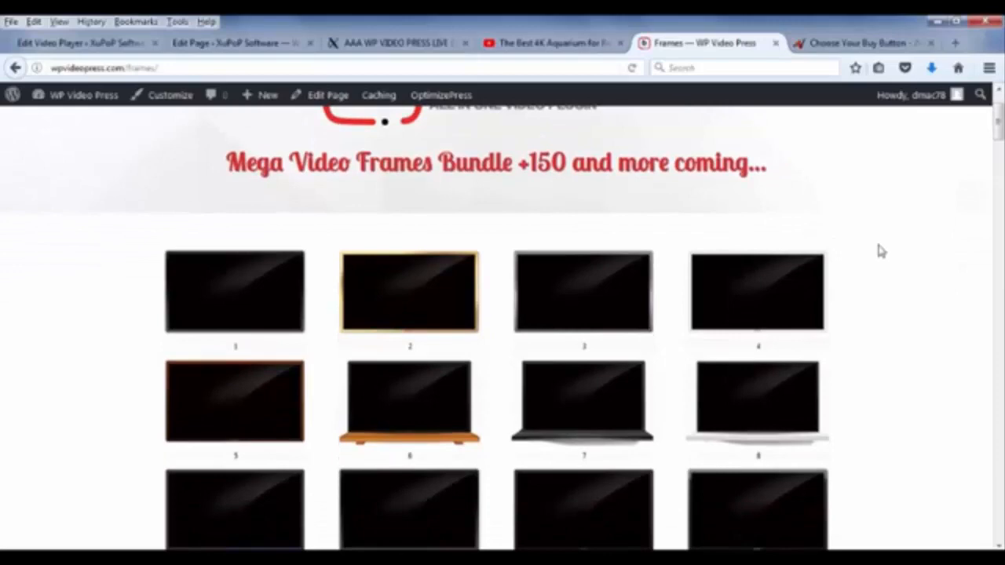
scroll(880, 248, "down", 2)
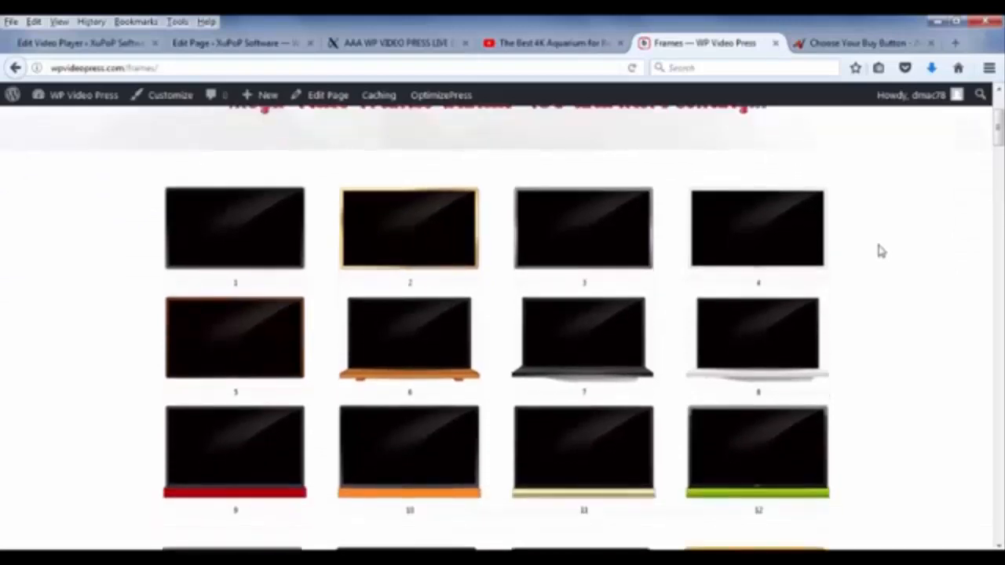
scroll(882, 250, "down", 4)
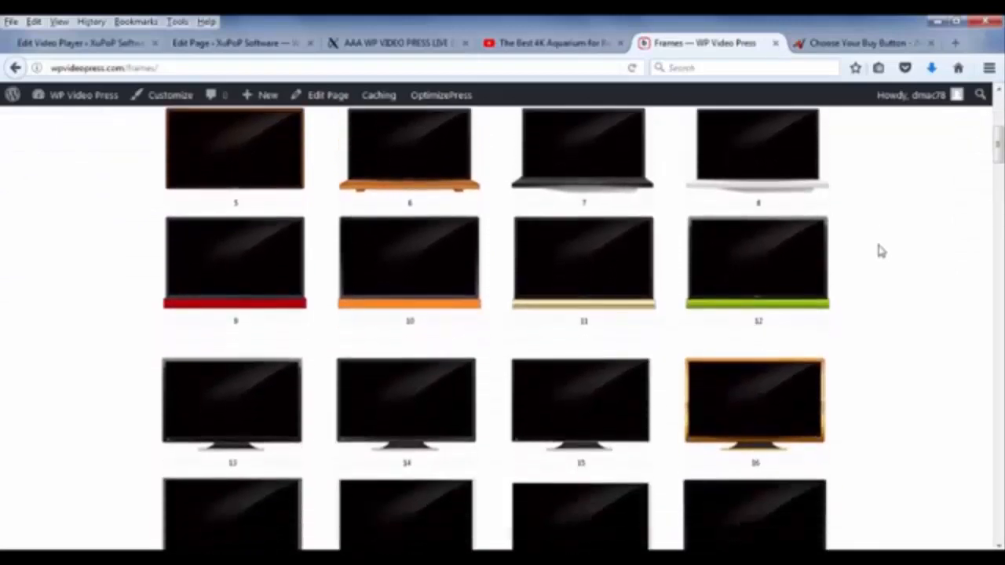
scroll(881, 250, "down", 3)
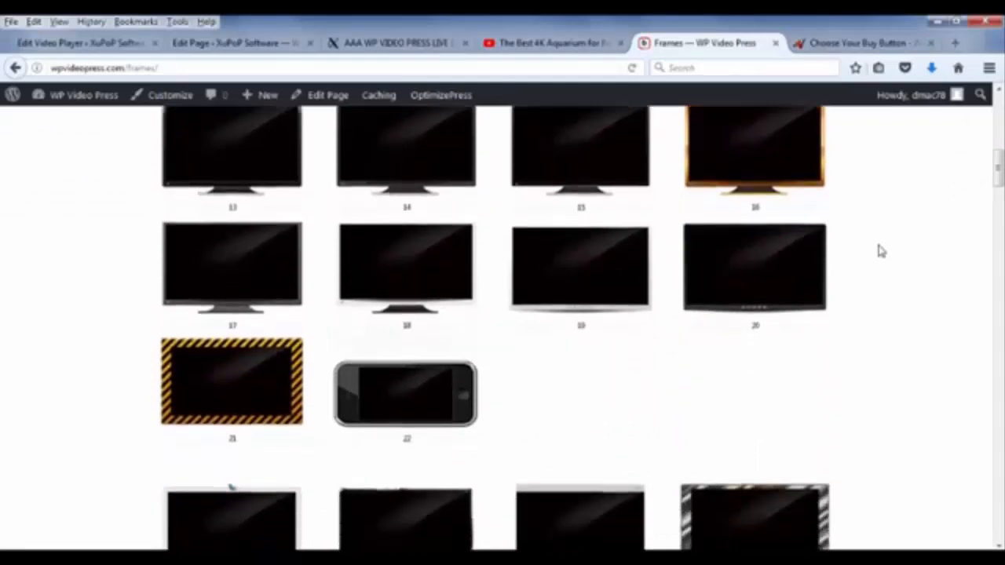
scroll(881, 251, "down", 2)
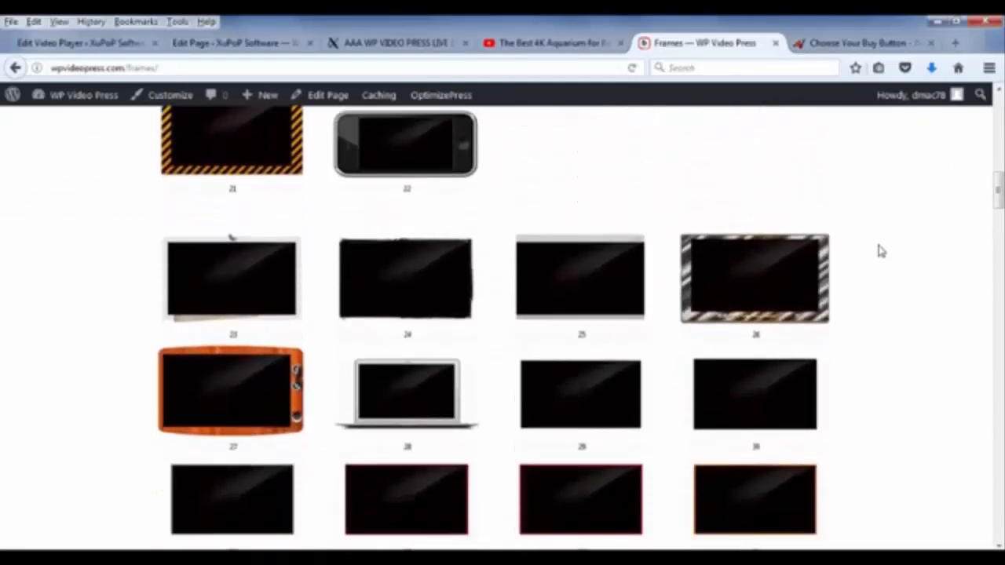
scroll(881, 250, "down", 2)
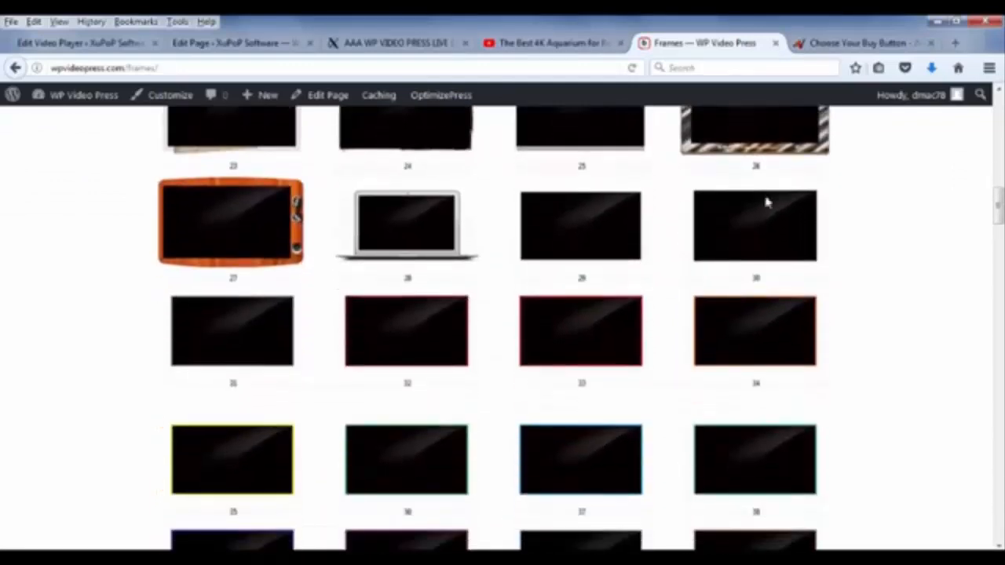
scroll(923, 279, "up", 1)
scroll(924, 279, "up", 1)
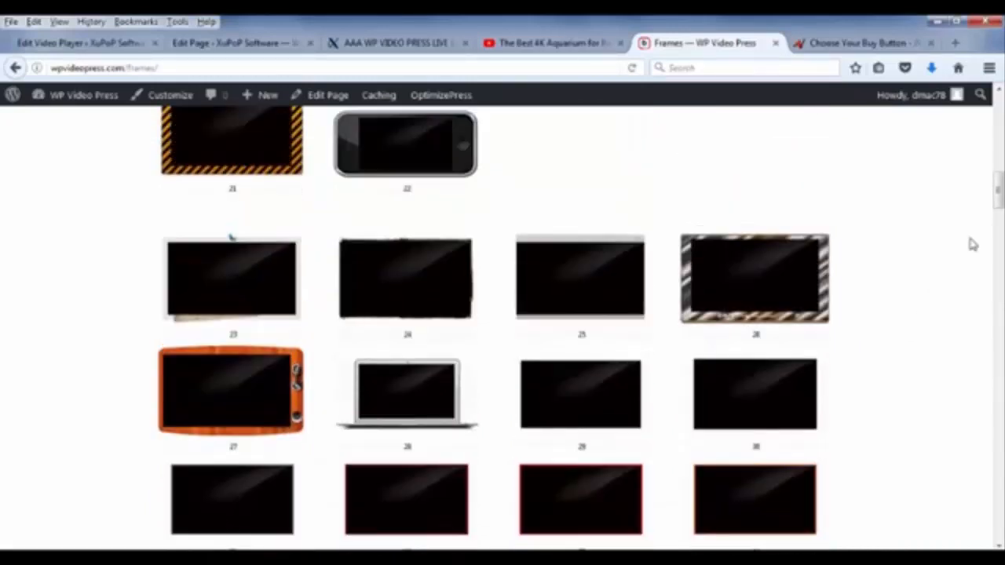
scroll(604, 186, "up", 1)
scroll(990, 283, "down", 3)
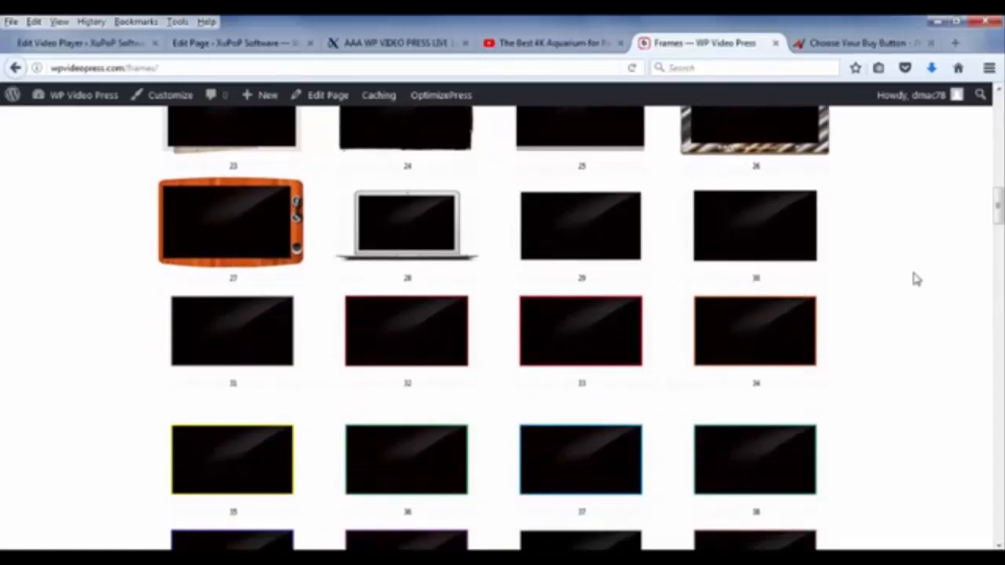
scroll(914, 278, "down", 1)
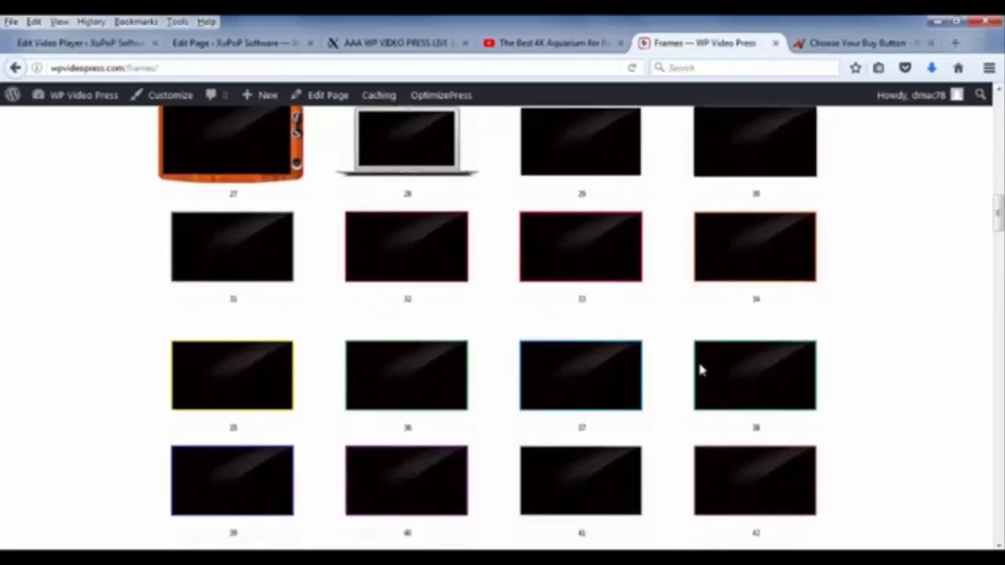
scroll(850, 238, "down", 2)
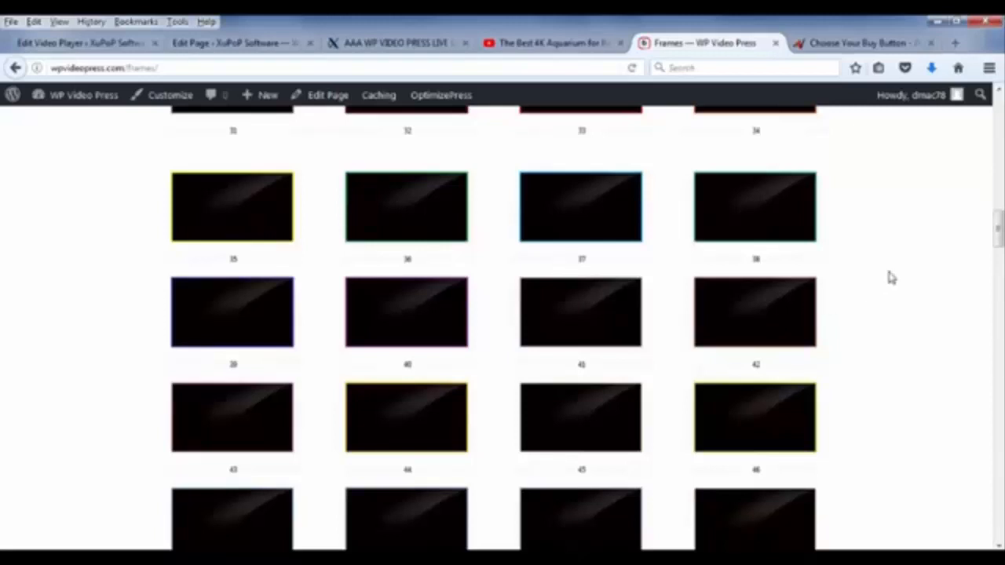
scroll(891, 277, "down", 4)
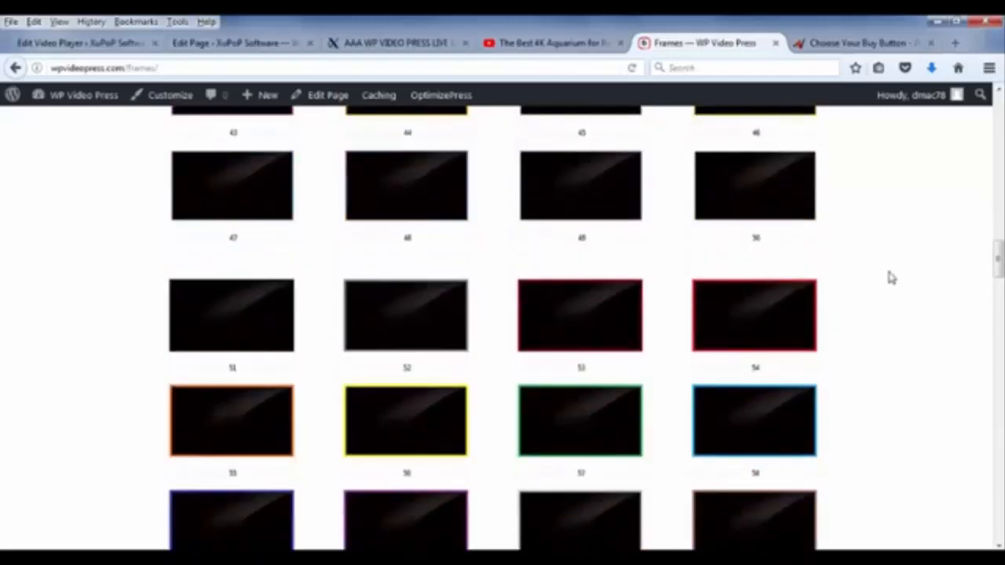
scroll(891, 278, "down", 3)
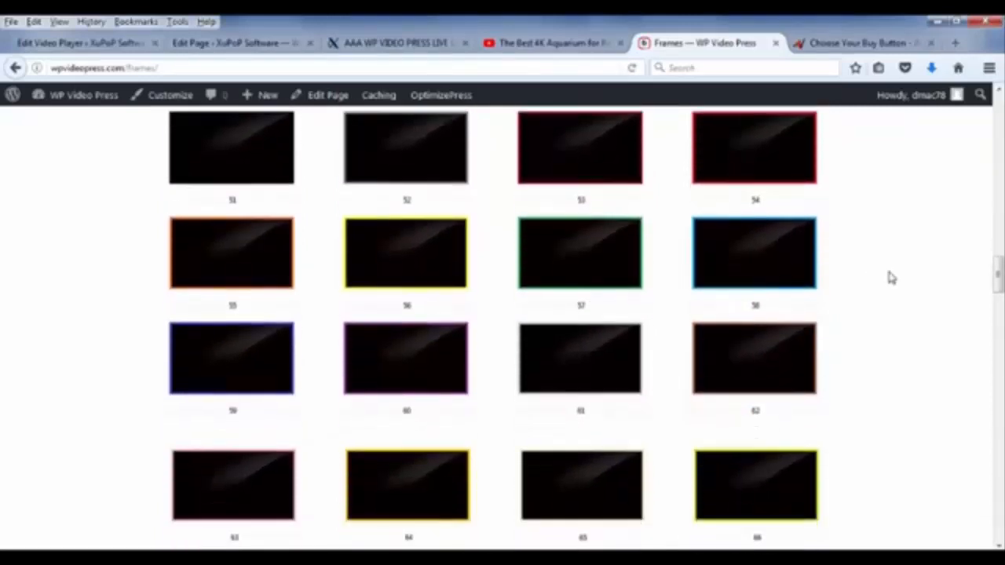
scroll(892, 278, "down", 6)
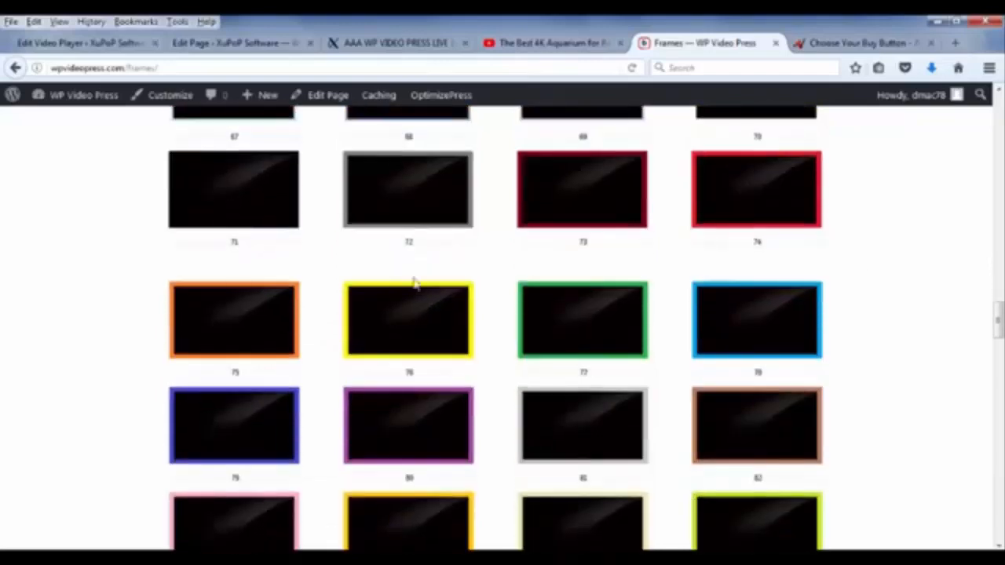
scroll(860, 293, "down", 1)
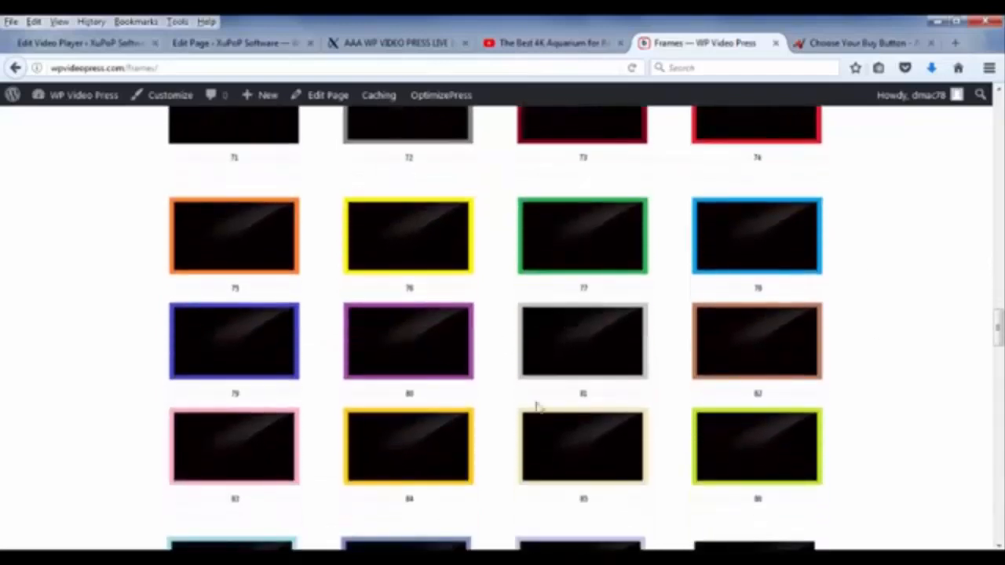
scroll(802, 335, "down", 1)
scroll(816, 322, "down", 2)
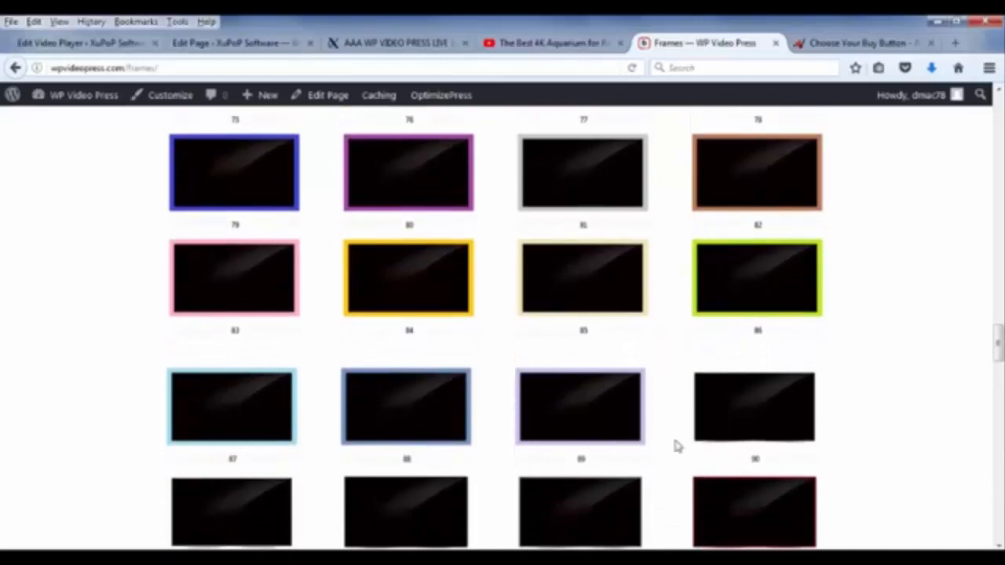
scroll(910, 275, "down", 2)
scroll(911, 275, "down", 2)
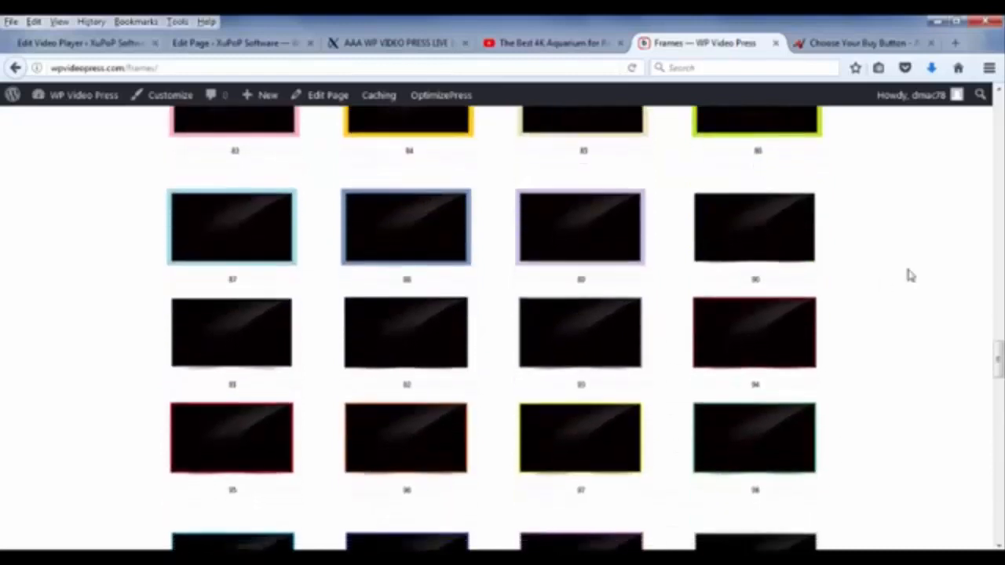
scroll(910, 275, "down", 2)
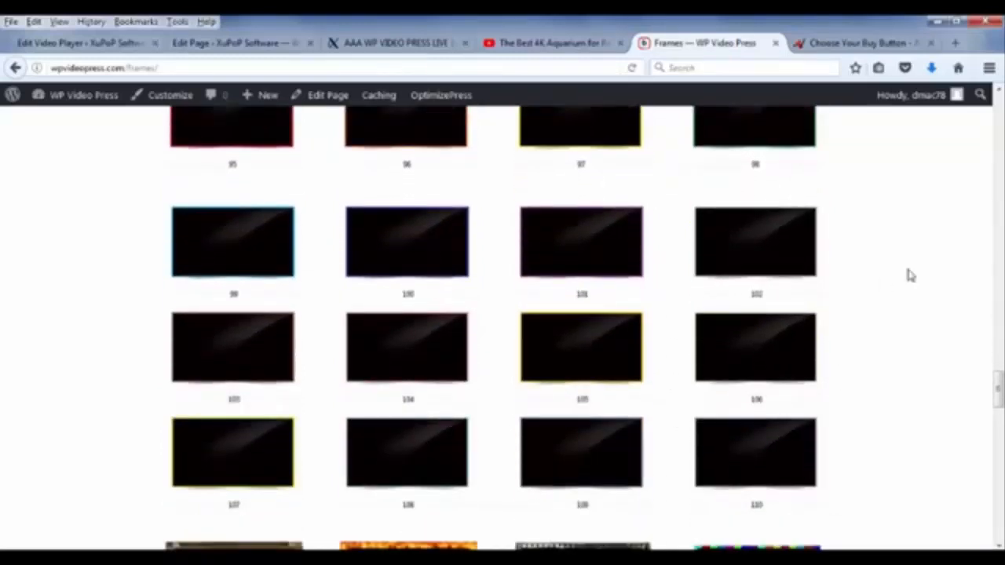
scroll(910, 275, "up", 2)
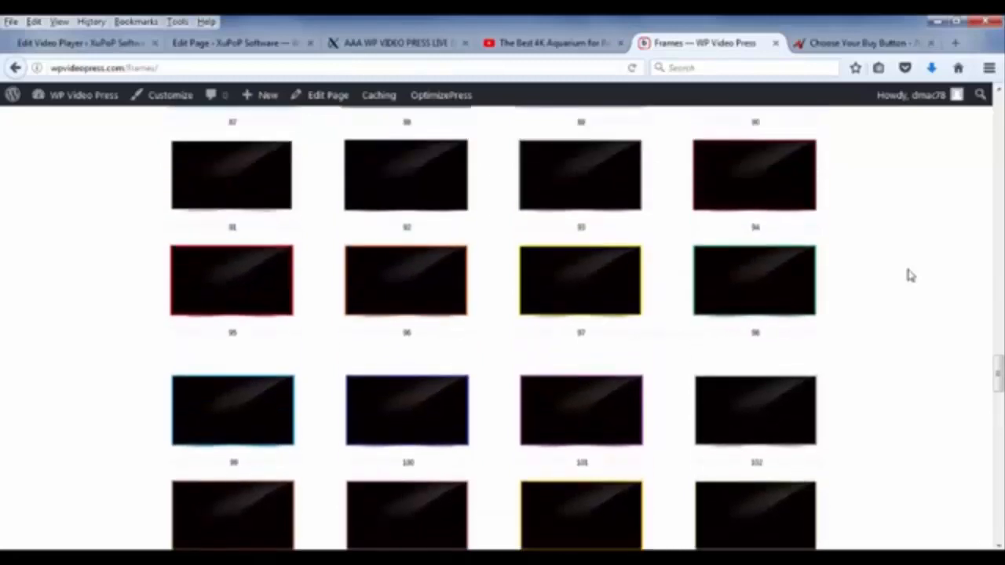
left_click(405, 47)
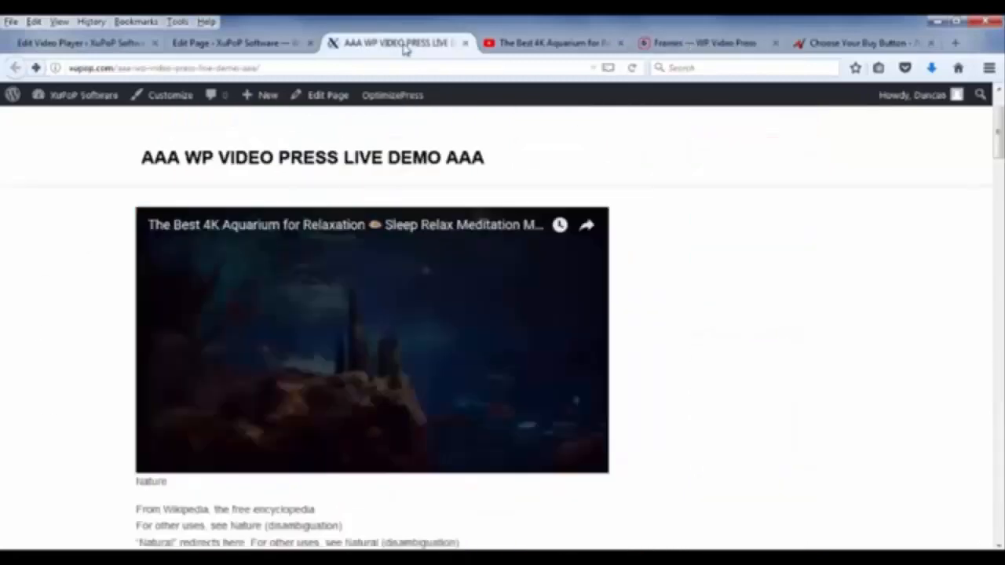
- Set the video player's Video Frame Selection to 99 and update the player
left_click(87, 46)
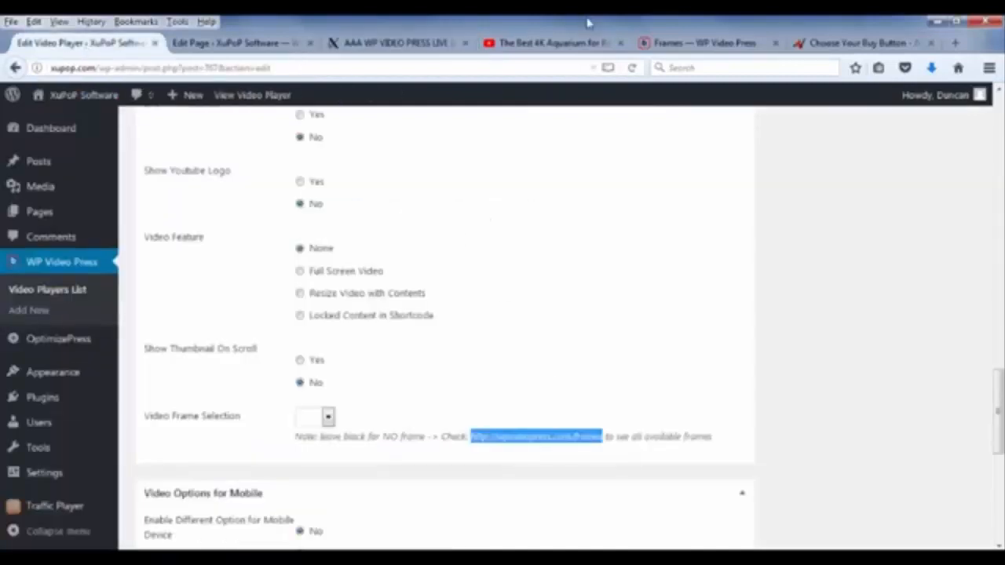
left_click(637, 41)
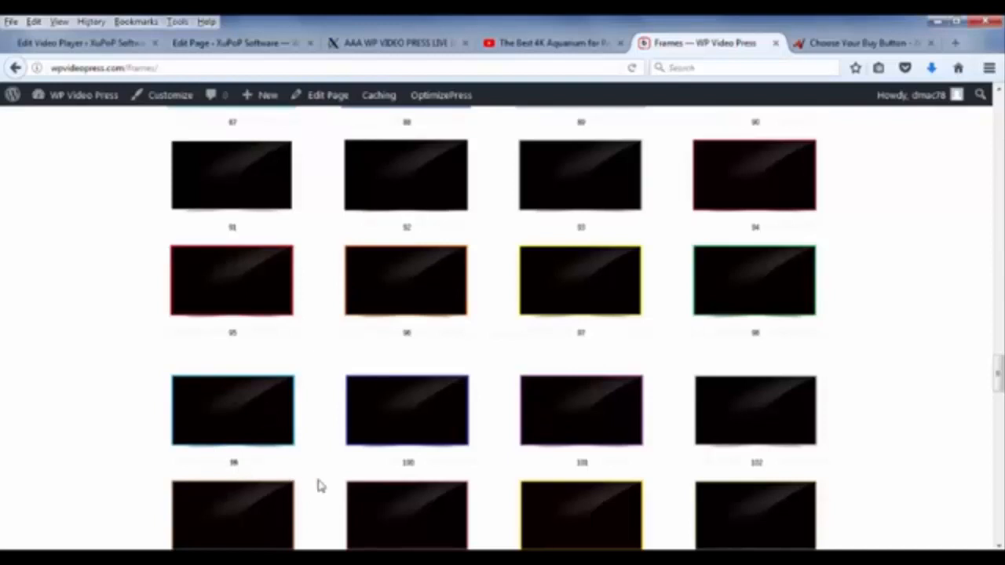
left_click(110, 43)
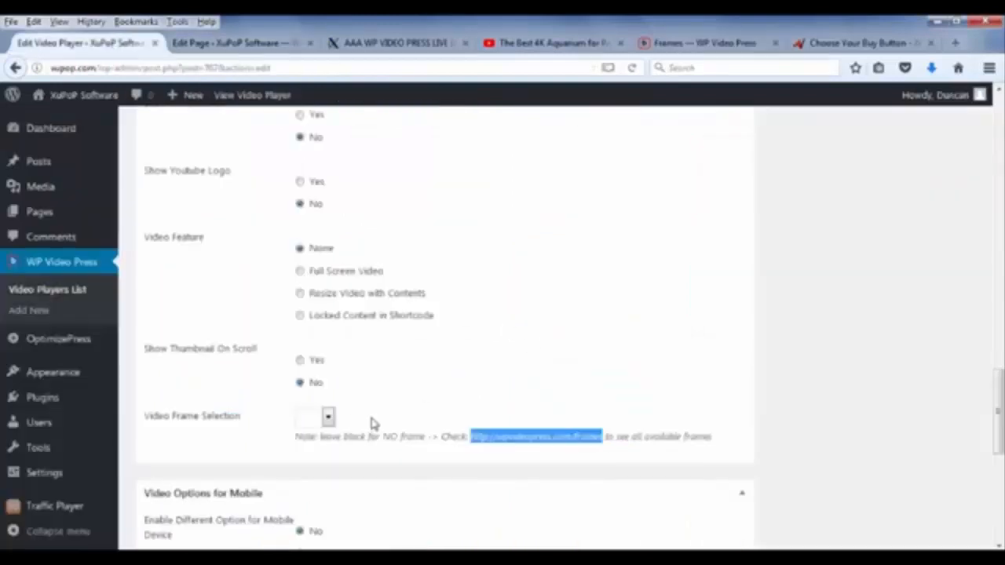
left_click(327, 417)
left_click_drag(330, 137, 330, 269)
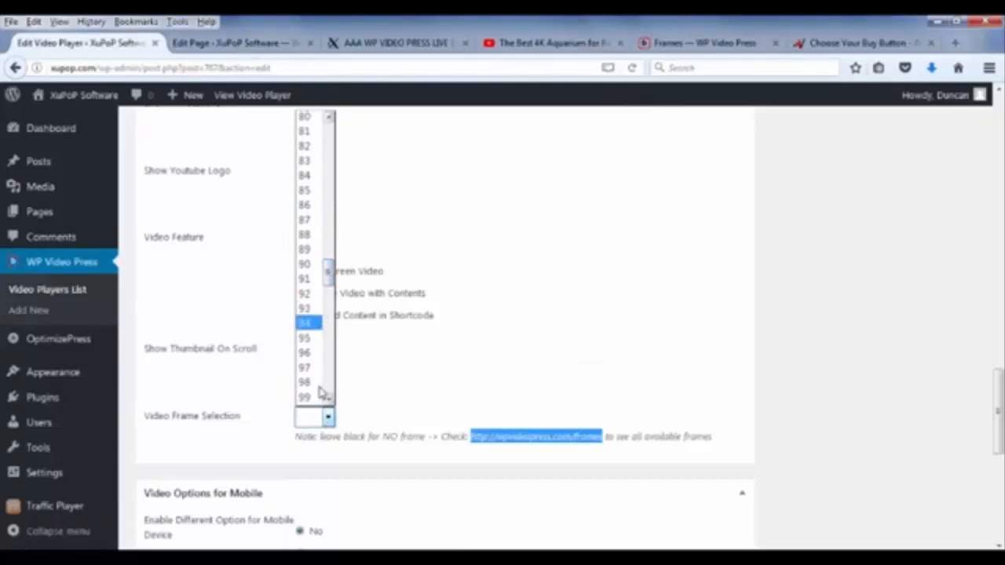
left_click(311, 396)
scroll(613, 330, "down", 3)
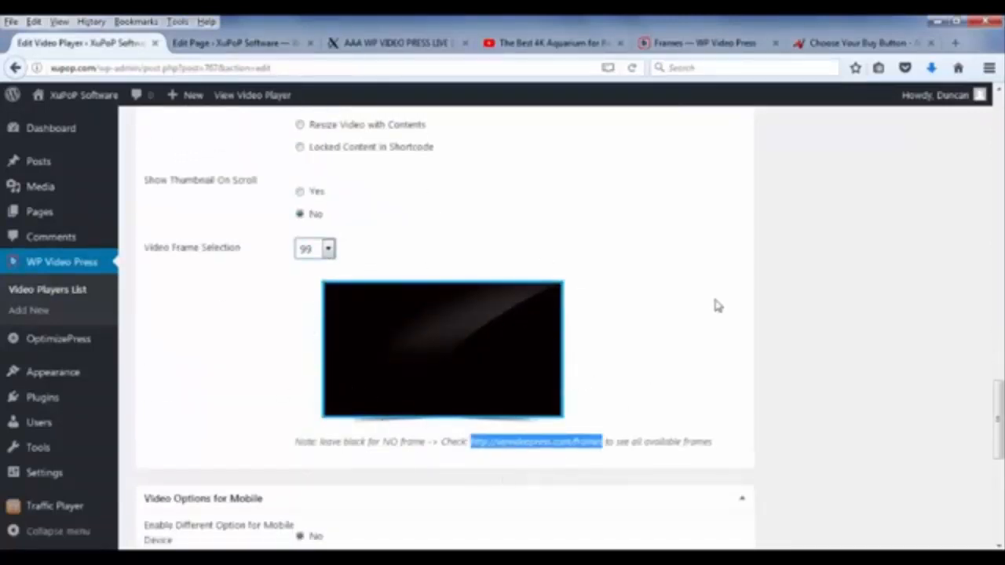
scroll(917, 274, "up", 5)
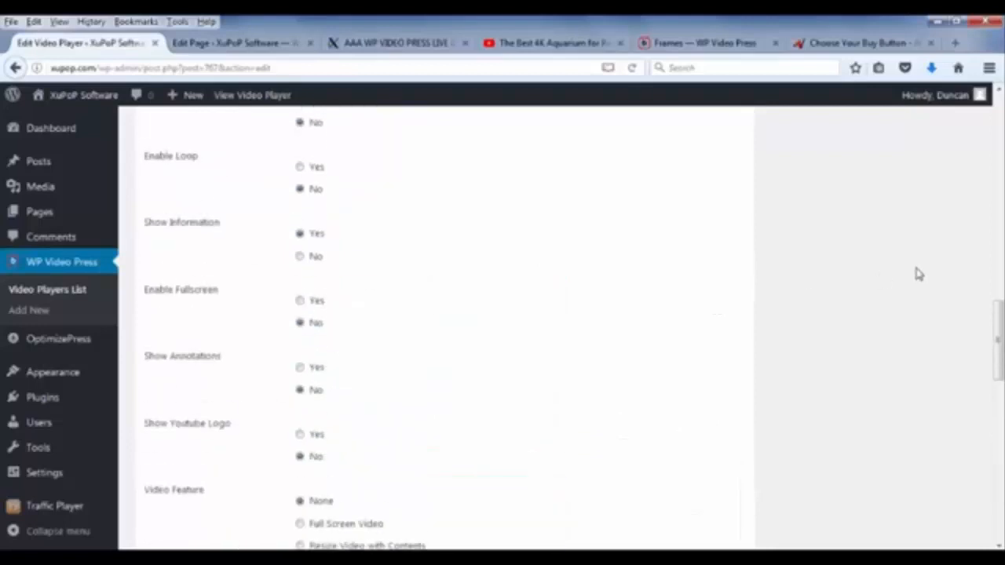
scroll(917, 274, "up", 10)
left_click(945, 353)
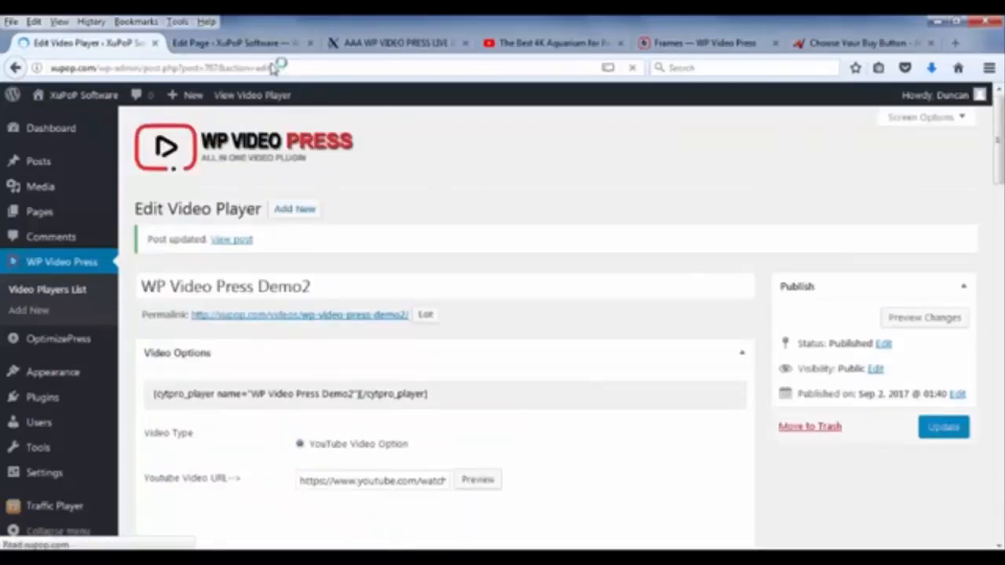
- Reload the live demo page and view the video in its new frame
left_click(407, 44)
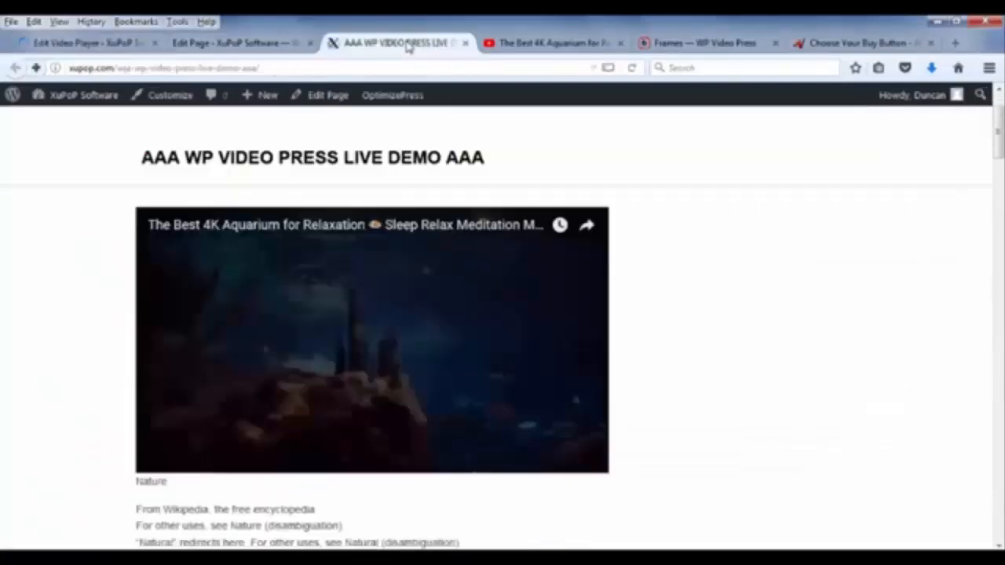
left_click(288, 67)
key("Return")
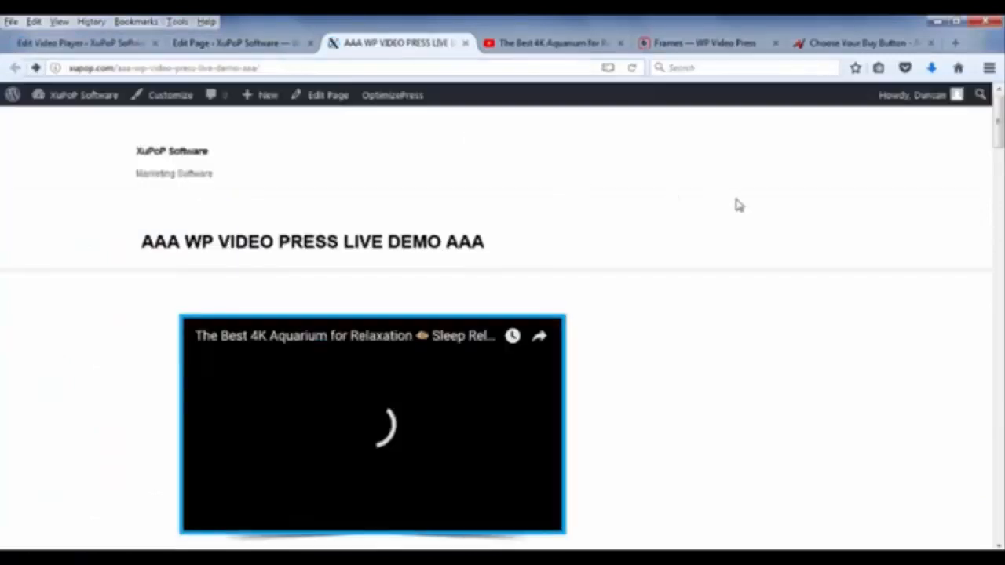
scroll(774, 312, "down", 2)
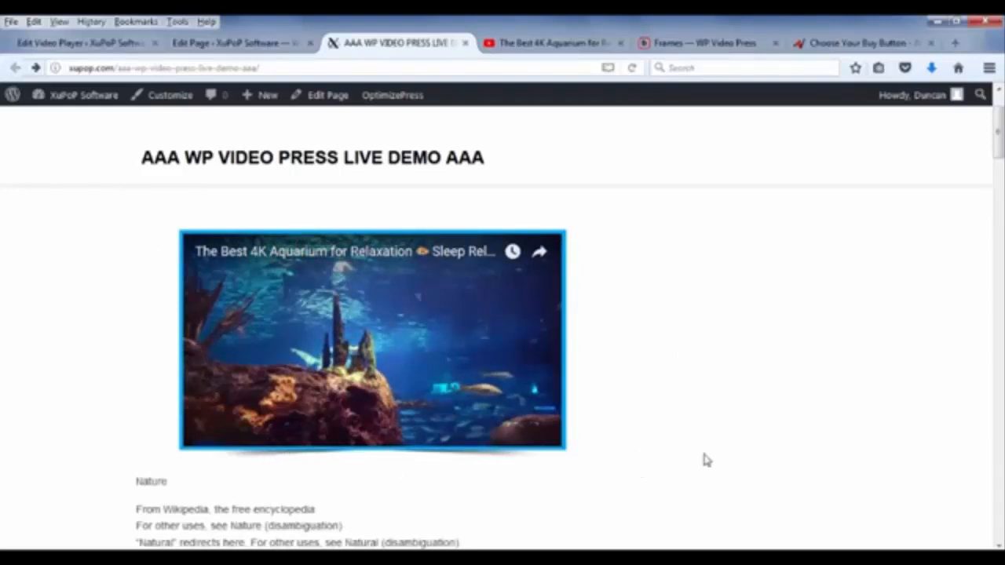
scroll(749, 400, "down", 2)
scroll(748, 396, "up", 2)
- Set the video player's width to 900 pixels and update the player
left_click(83, 49)
scroll(459, 280, "down", 8)
scroll(463, 287, "up", 3)
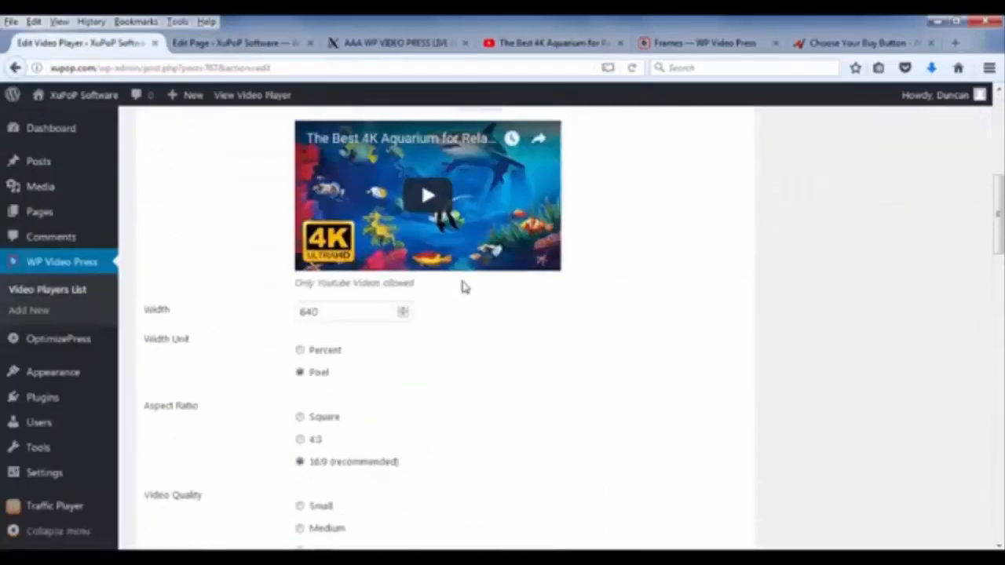
left_click_drag(340, 314, 147, 318)
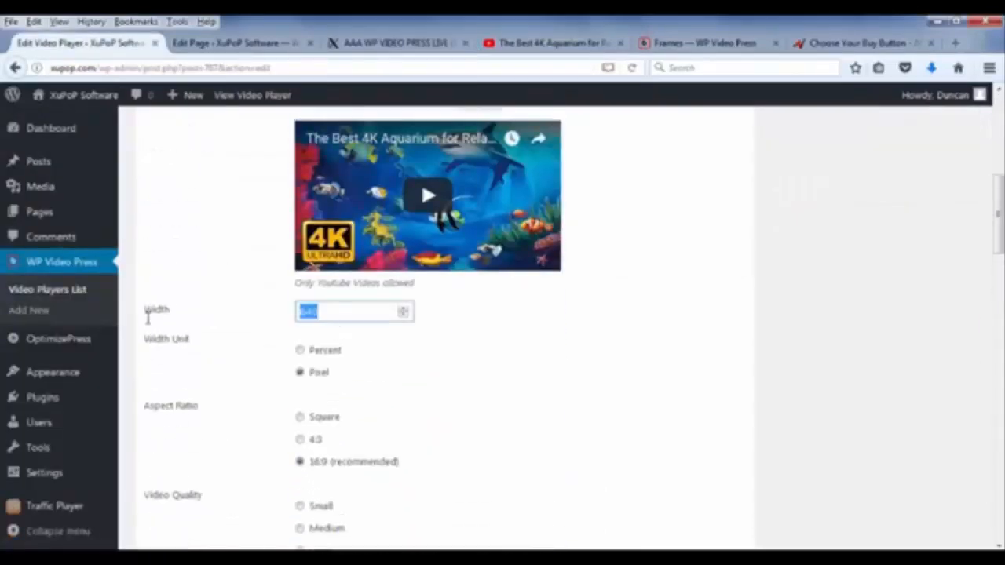
type("900")
left_click_drag(997, 218, 999, 179)
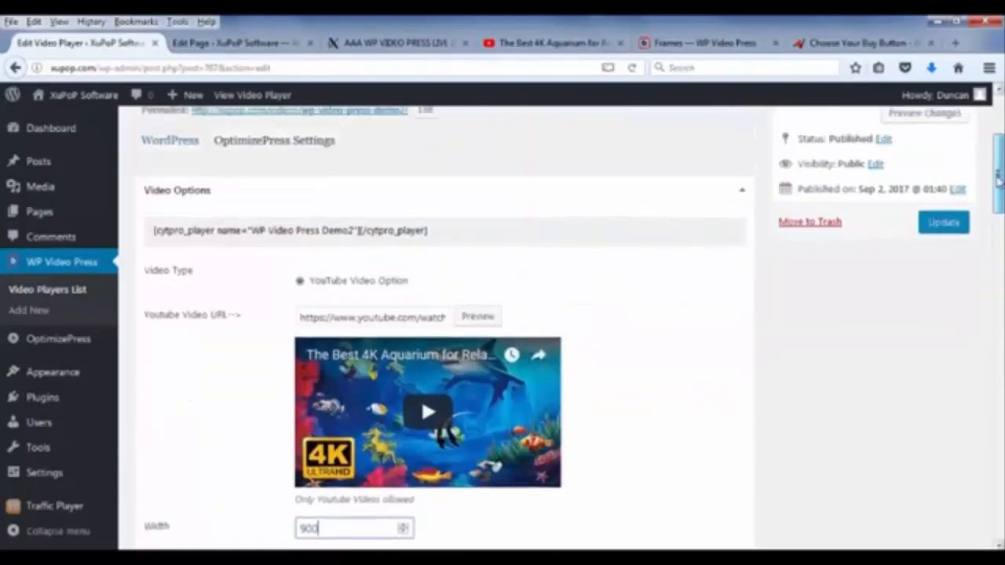
left_click(950, 232)
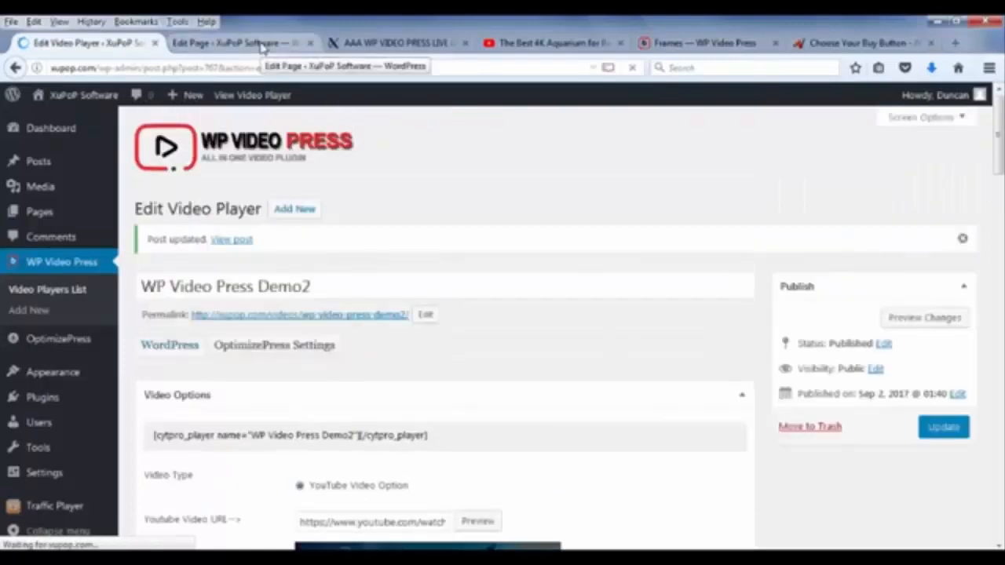
- Reload the live demo page and inspect the framed video at the 900-pixel width setting
left_click(357, 43)
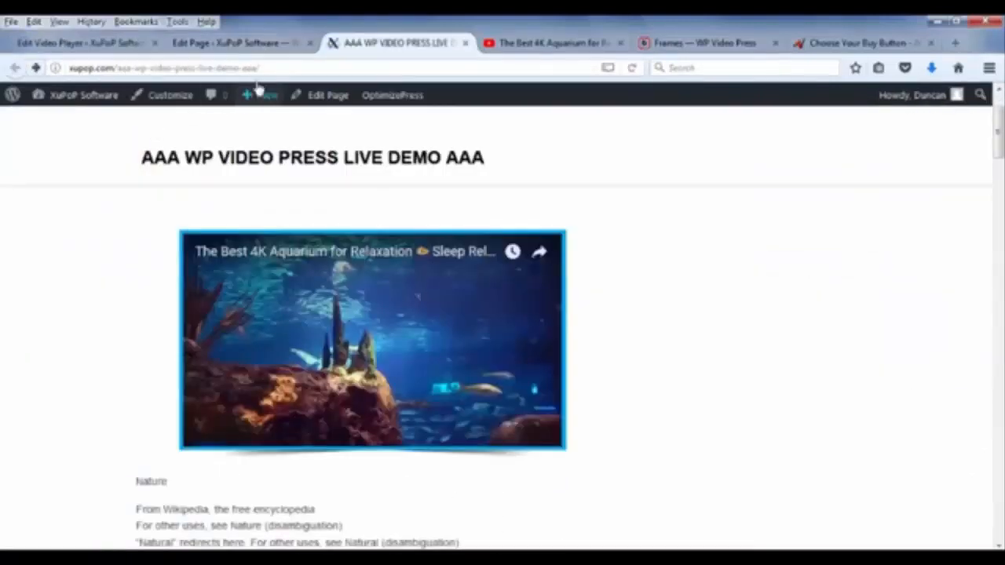
left_click(281, 68)
left_click(283, 68)
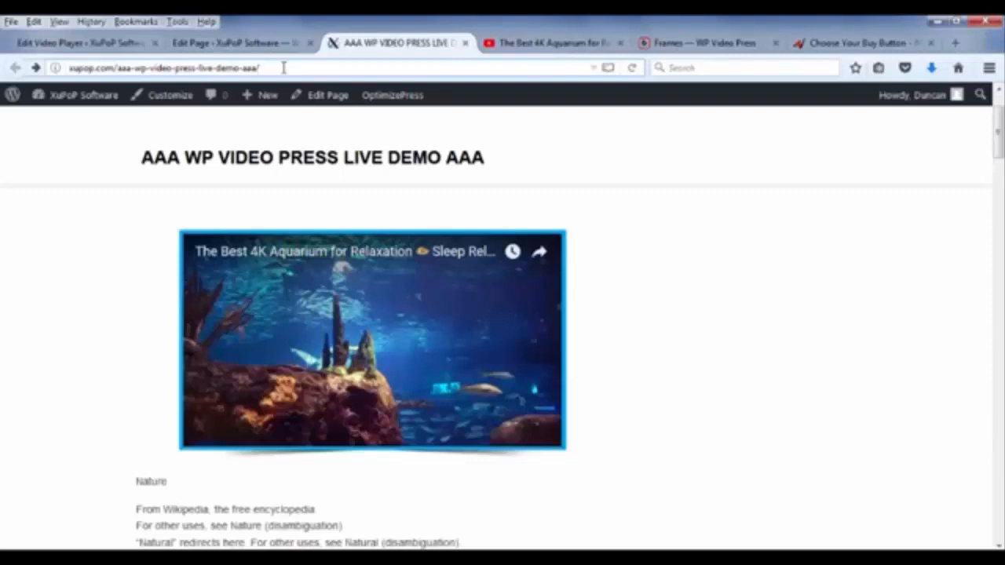
key("Return")
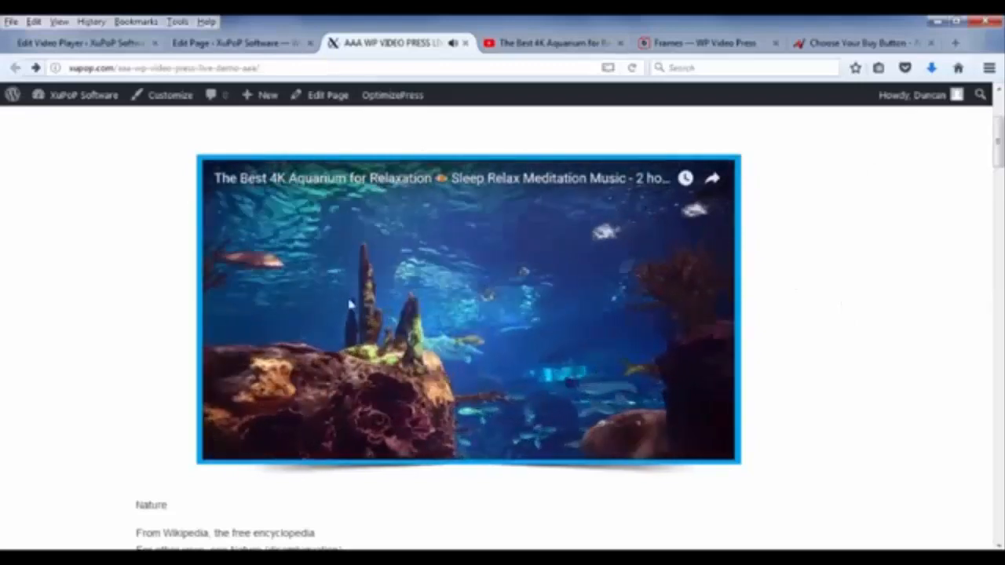
scroll(819, 370, "up", 2)
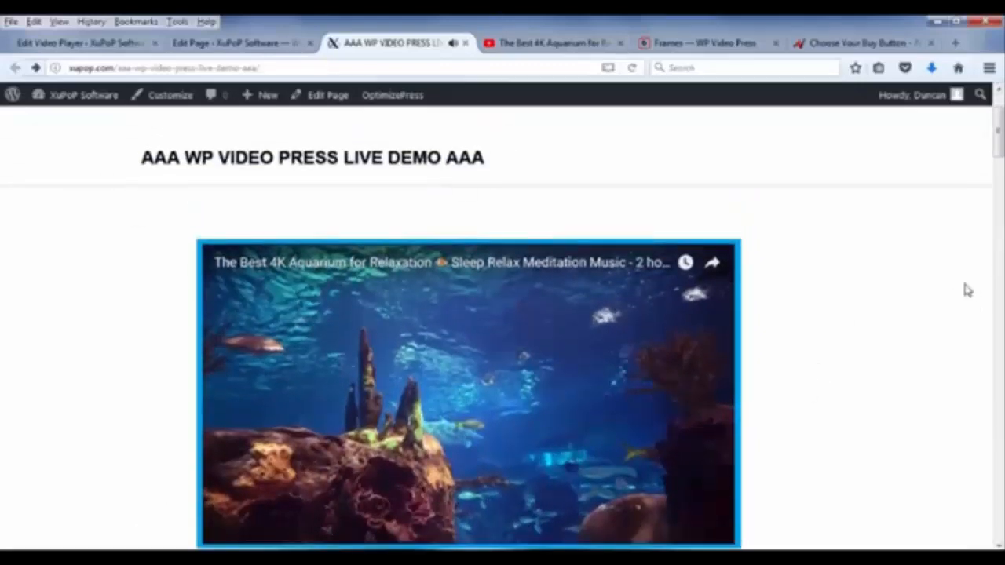
scroll(965, 287, "down", 2)
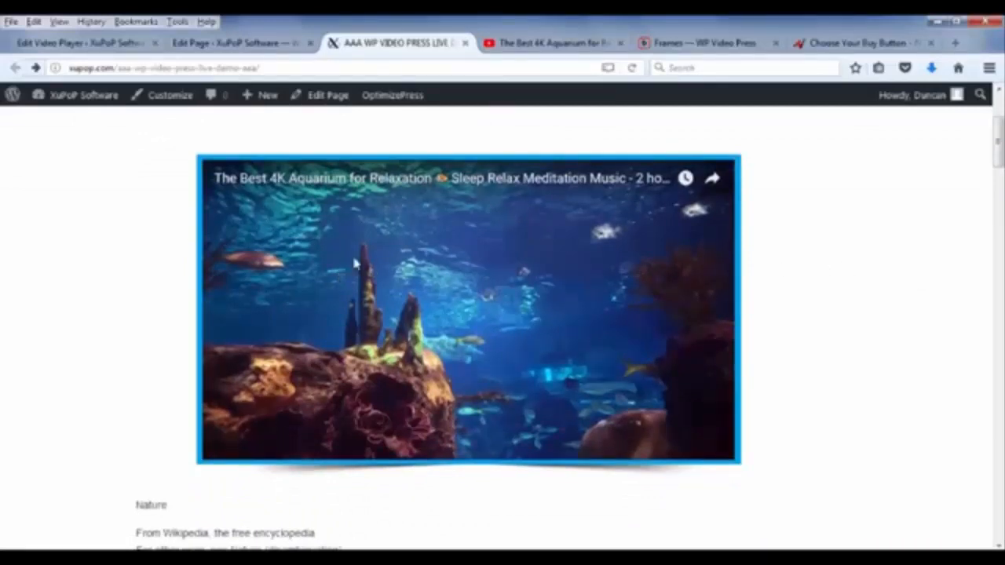
- Set the video player's width to 300 pixels and update the player
left_click(87, 42)
scroll(519, 384, "down", 4)
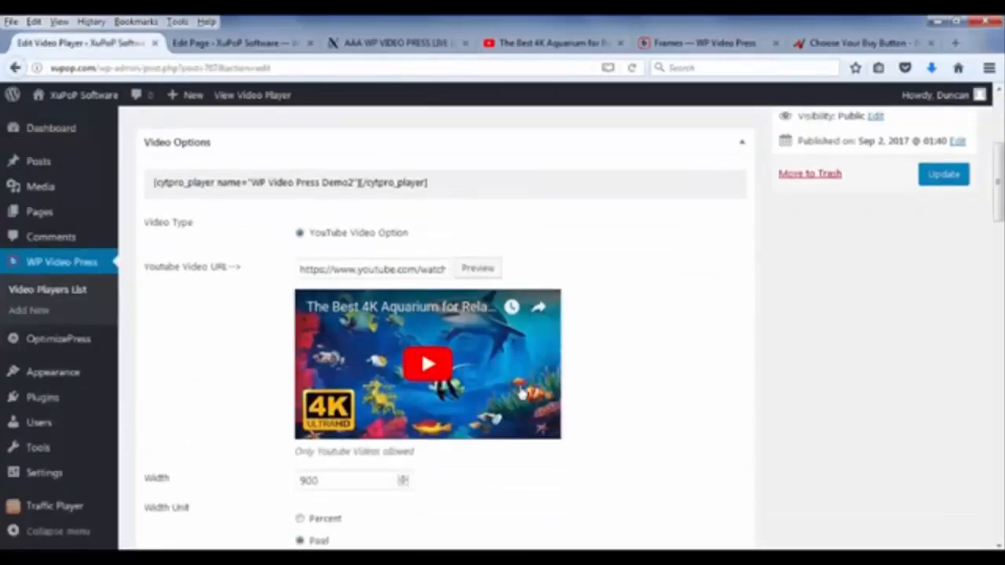
scroll(354, 388, "down", 2)
left_click(165, 390)
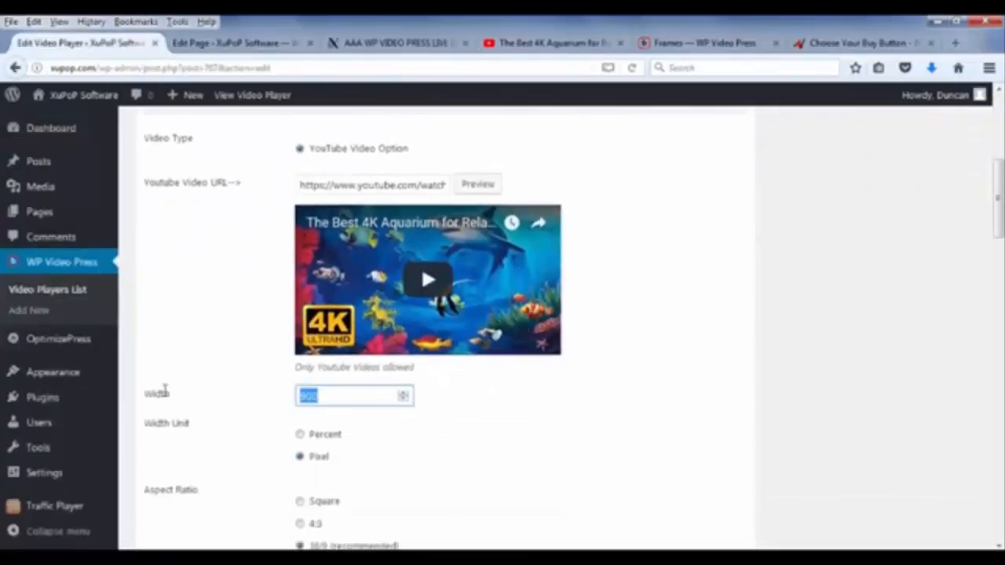
type("300")
key("Return")
left_click(936, 352)
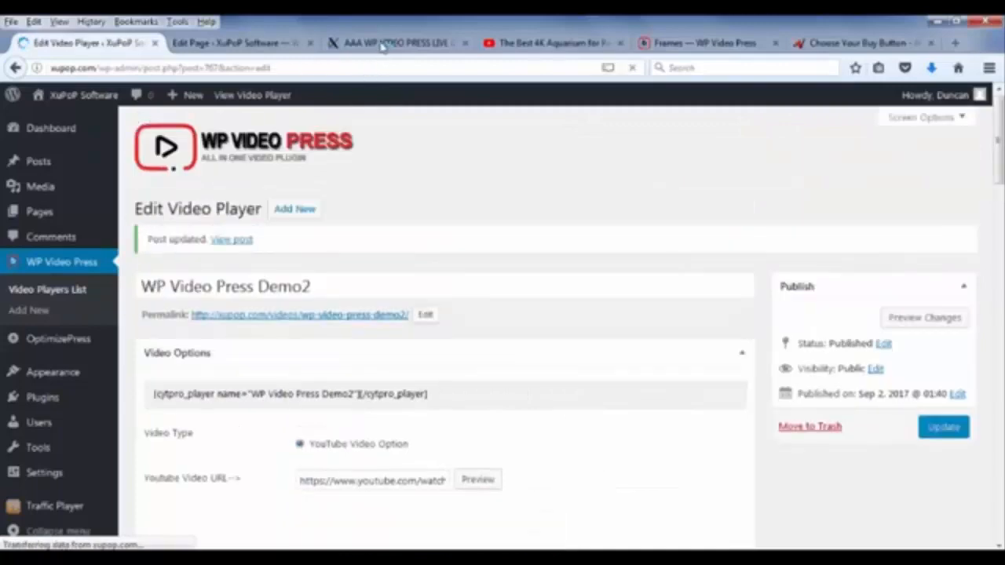
- Reload the live demo page to check the video at 300 pixels, and return to the player's width setting
left_click(385, 43)
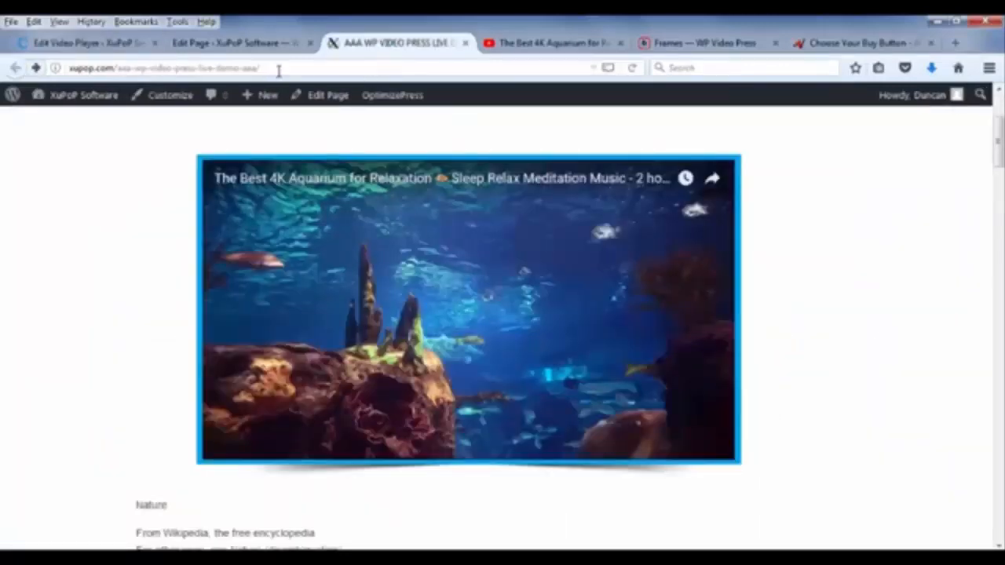
left_click(311, 66)
key("Return")
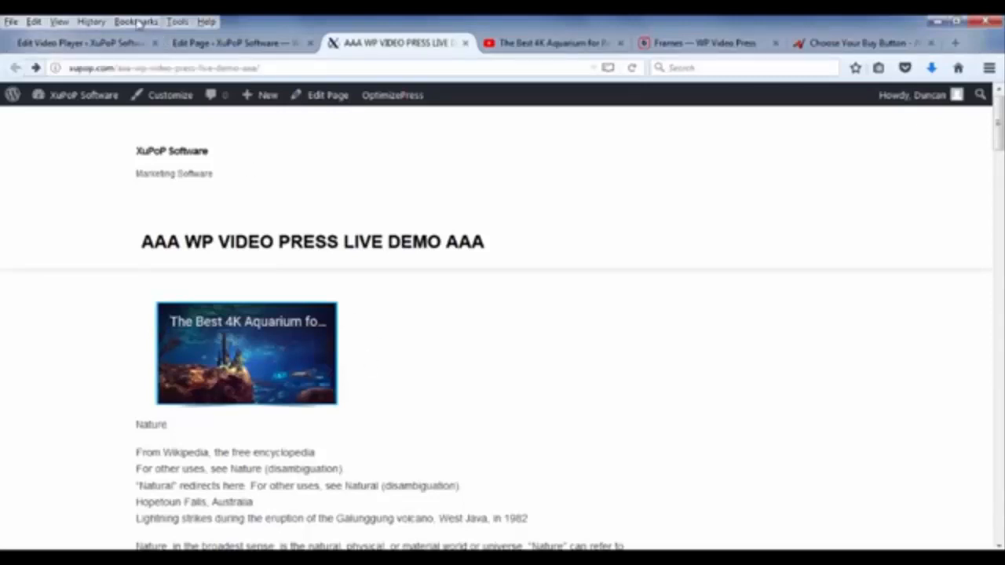
left_click(100, 42)
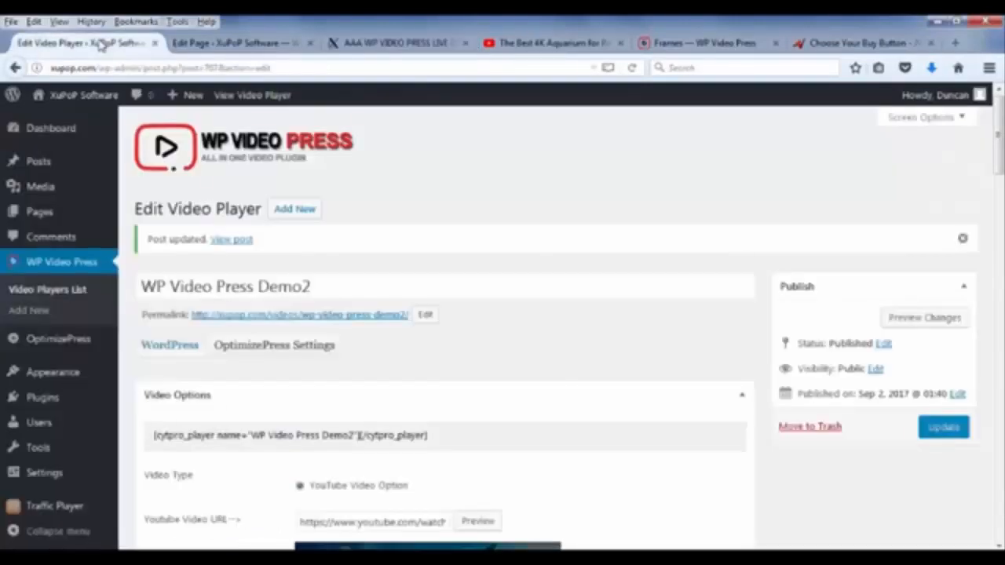
scroll(570, 228, "down", 1)
scroll(571, 229, "down", 5)
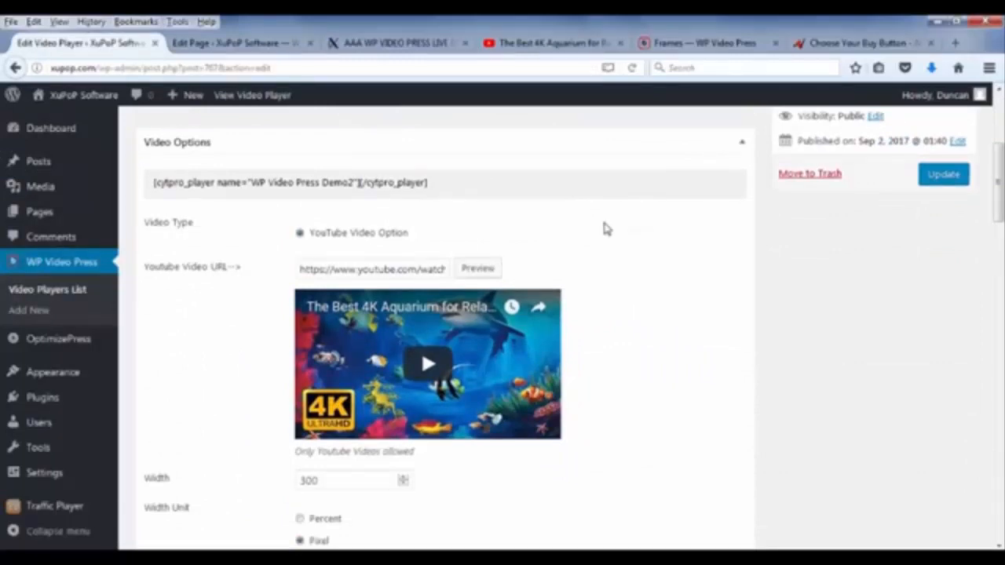
scroll(605, 228, "down", 2)
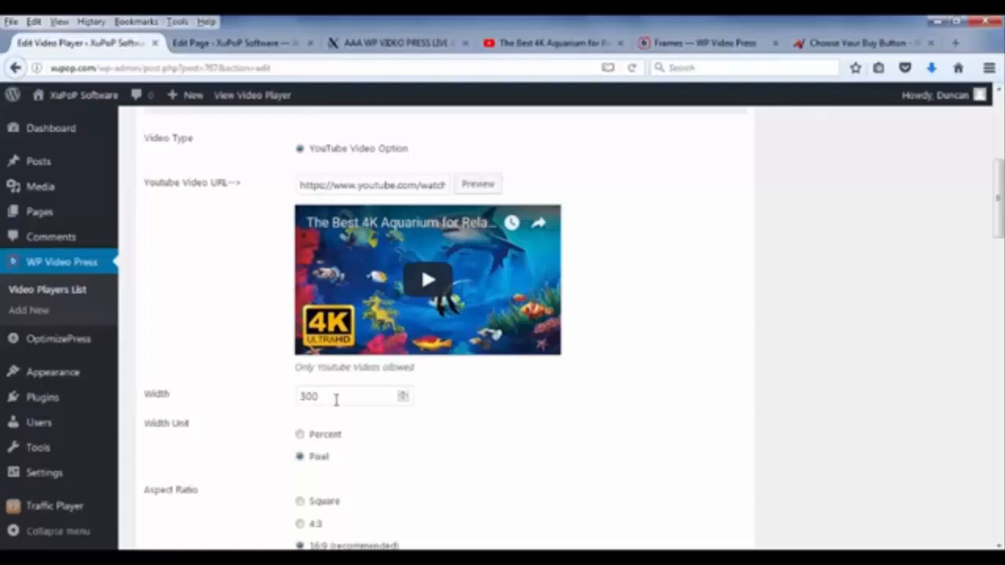
- Browse the remaining frame designs on the WP Video Press Frames page, from about number 95 through 162
left_click(717, 44)
scroll(864, 228, "down", 5)
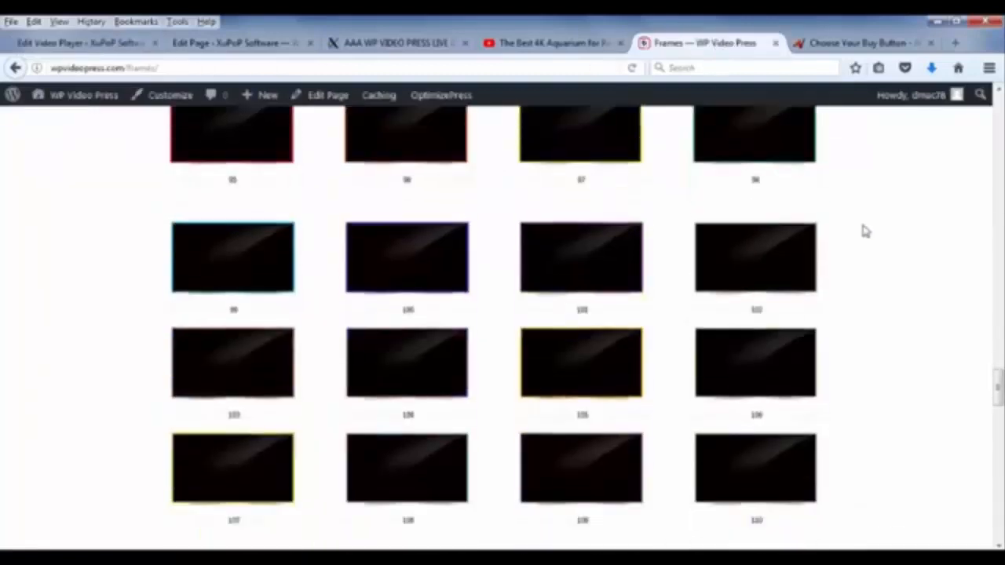
scroll(861, 212, "down", 2)
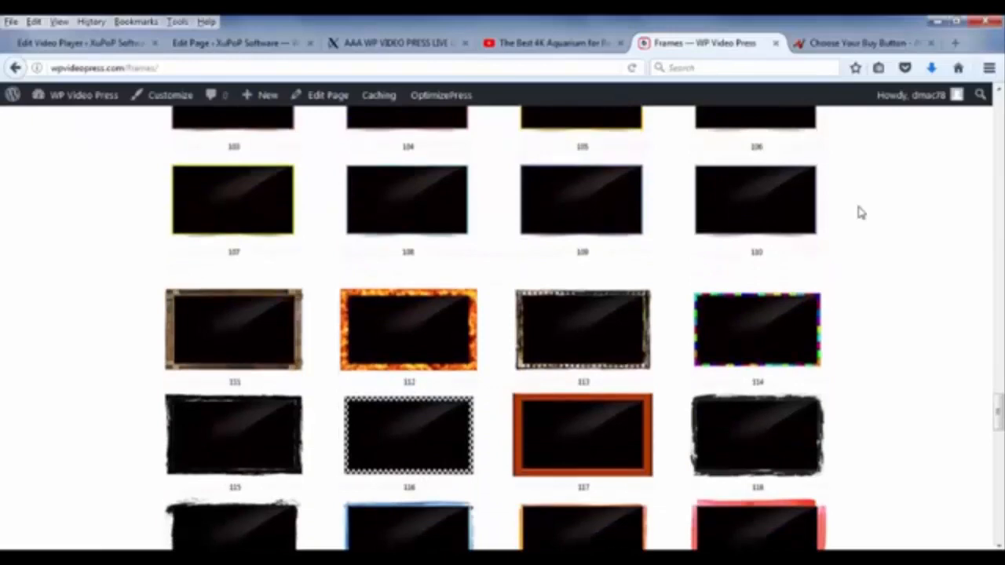
scroll(861, 212, "down", 1)
scroll(872, 250, "down", 1)
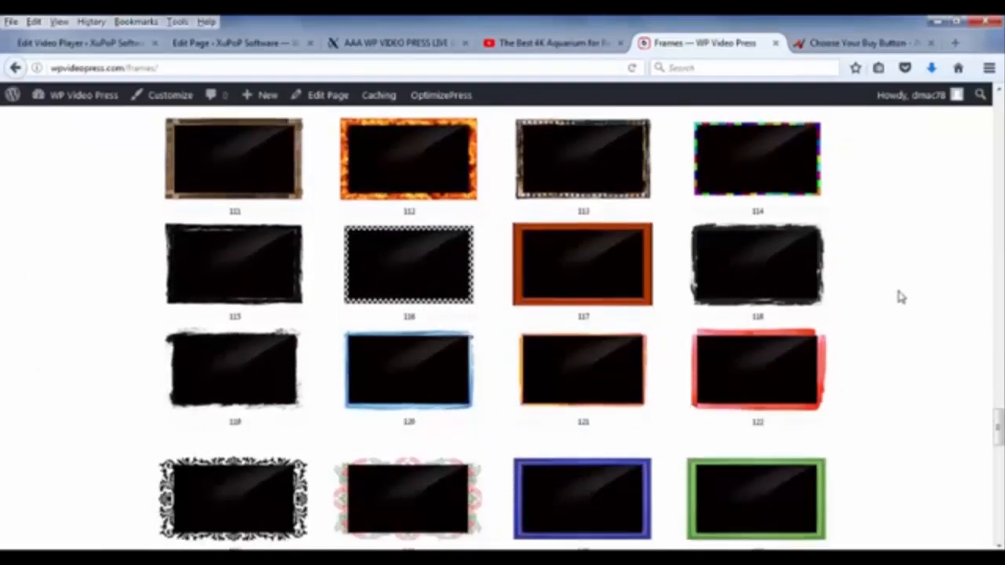
scroll(901, 296, "down", 2)
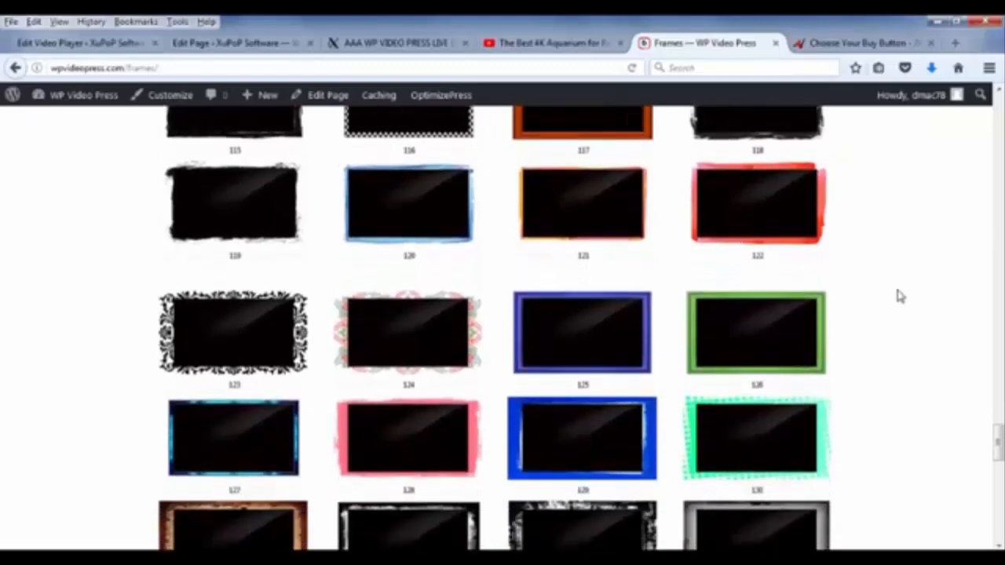
scroll(899, 287, "down", 2)
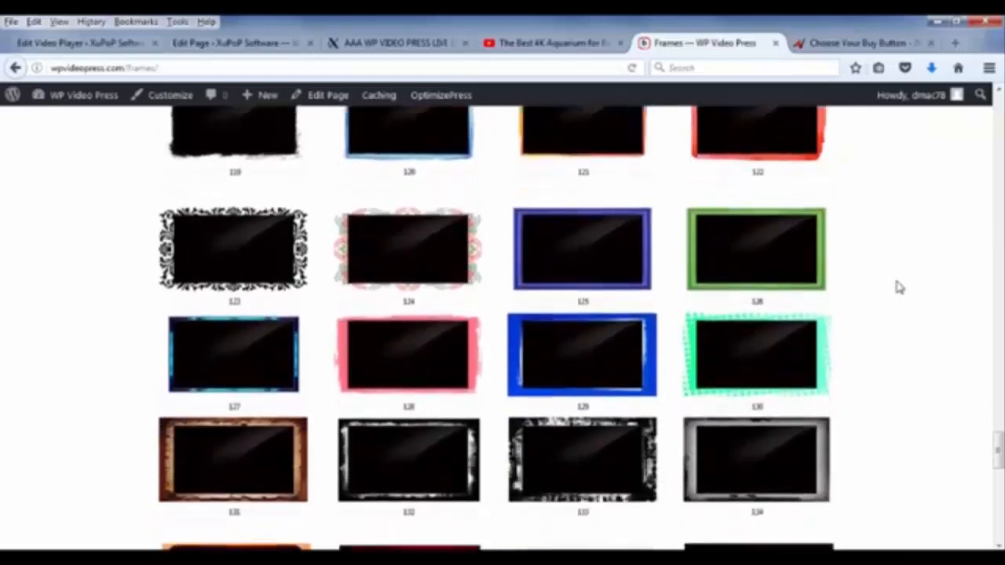
scroll(900, 287, "down", 6)
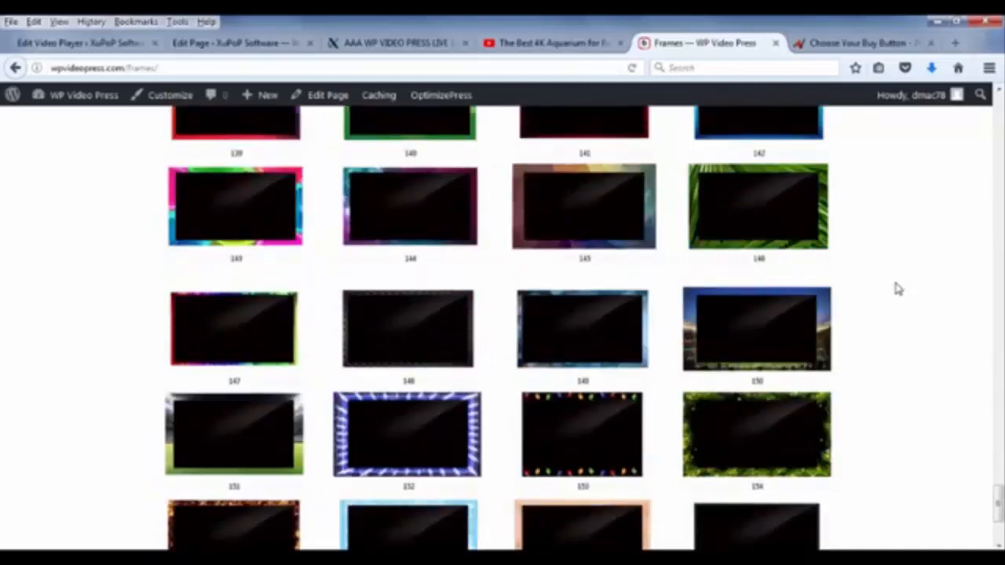
scroll(899, 289, "down", 2)
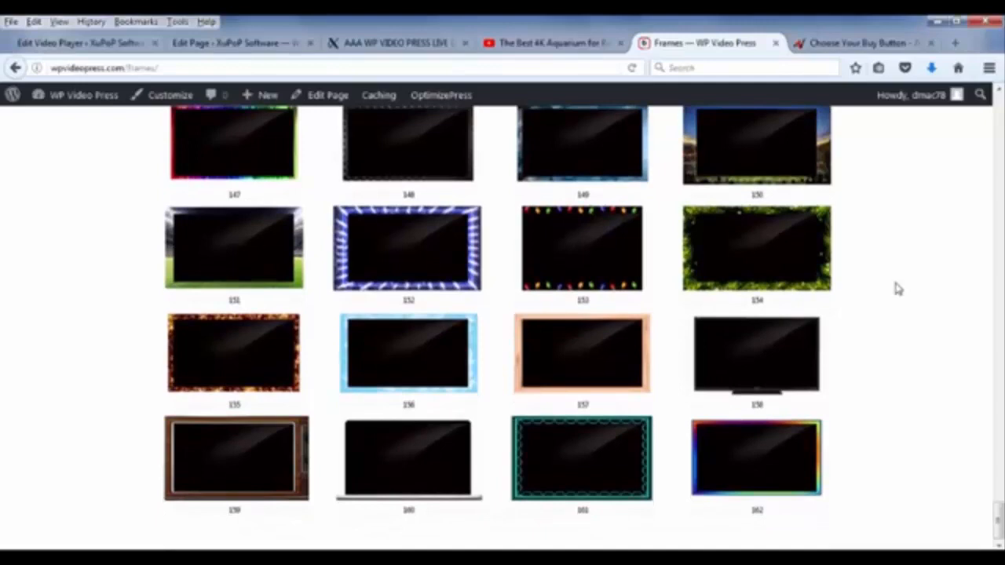
scroll(899, 289, "up", 2)
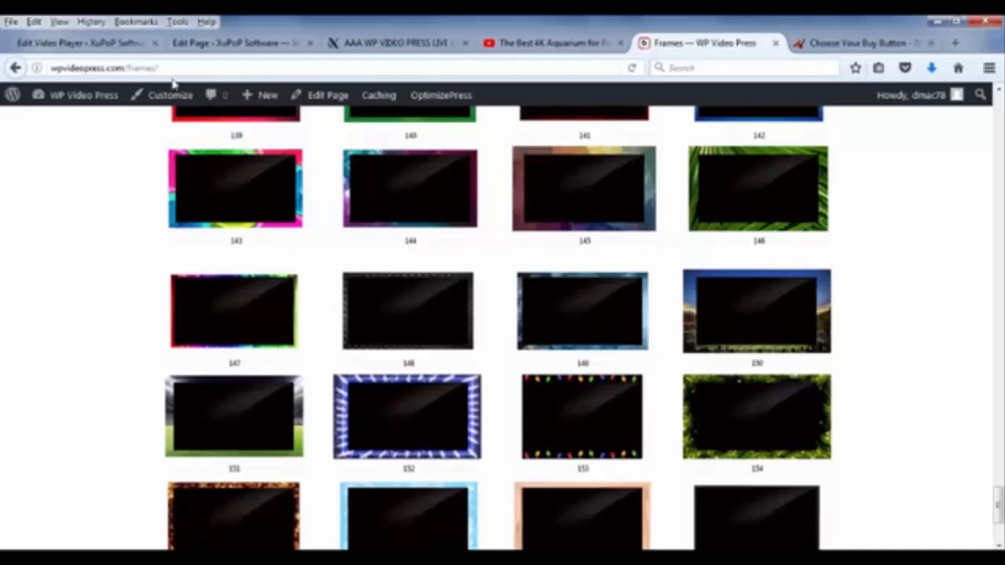
- Return to the WP Video Press Demo2 player settings and set the video width to 900 pixels
left_click(89, 43)
scroll(574, 318, "down", 3)
scroll(575, 319, "down", 1)
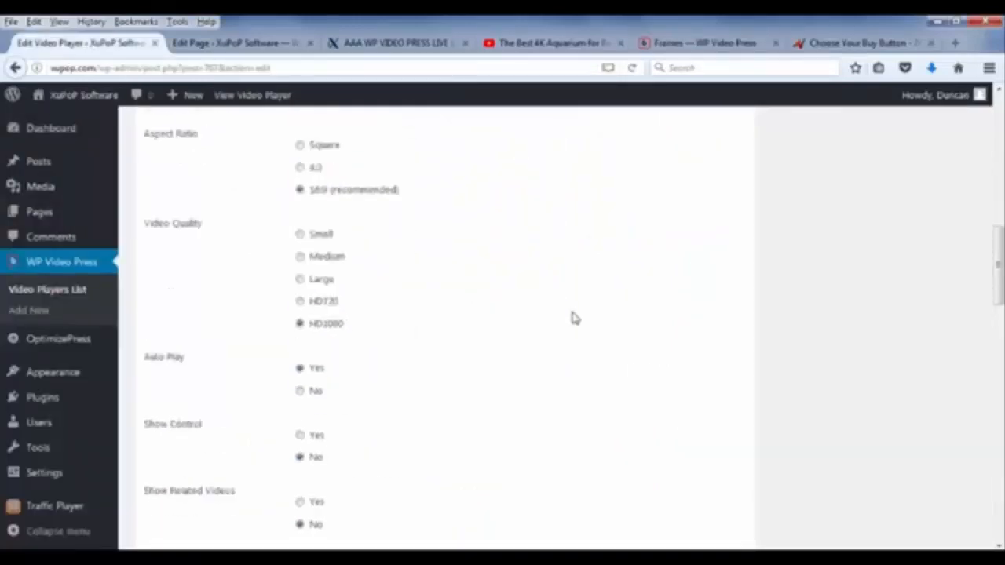
scroll(575, 318, "up", 4)
left_click_drag(328, 395, 127, 395)
type("900")
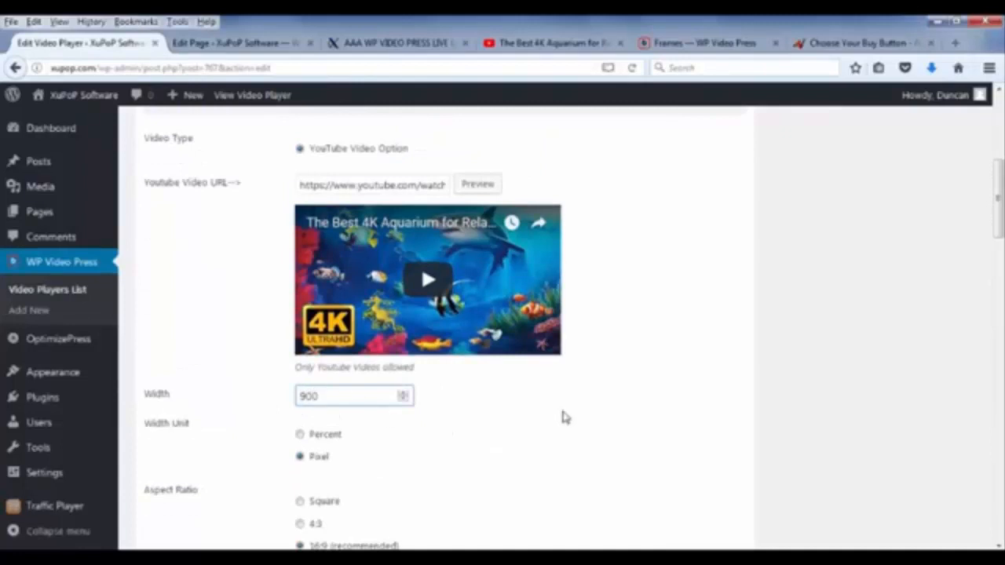
- Choose video frame 149 for the player, check its preview, and update the player
scroll(570, 409, "down", 15)
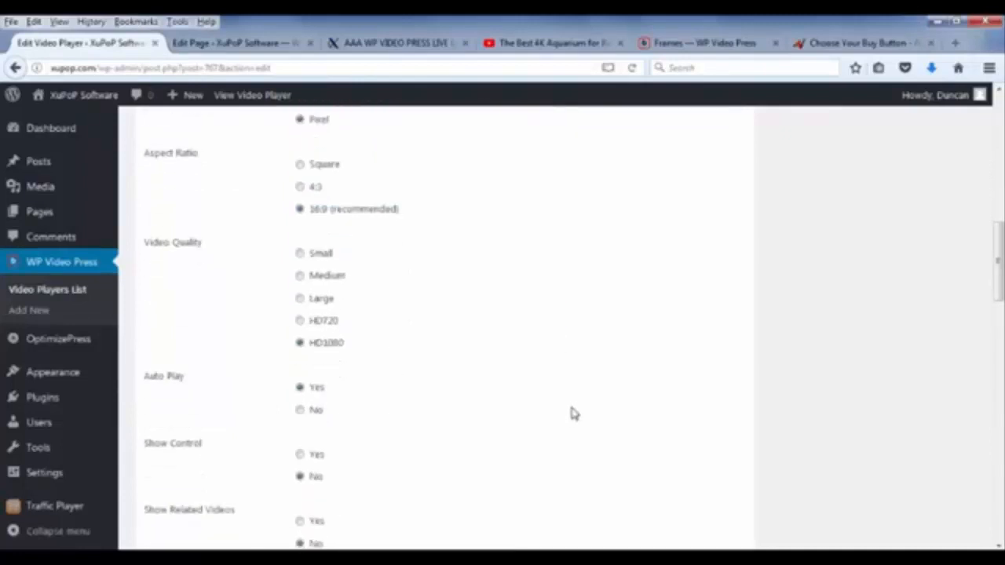
scroll(573, 409, "down", 1)
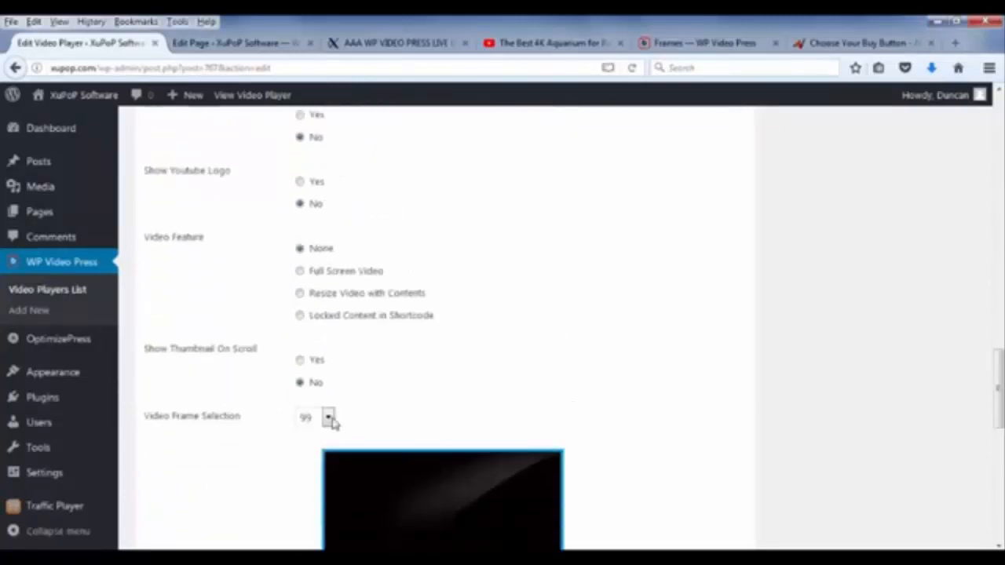
left_click(703, 42)
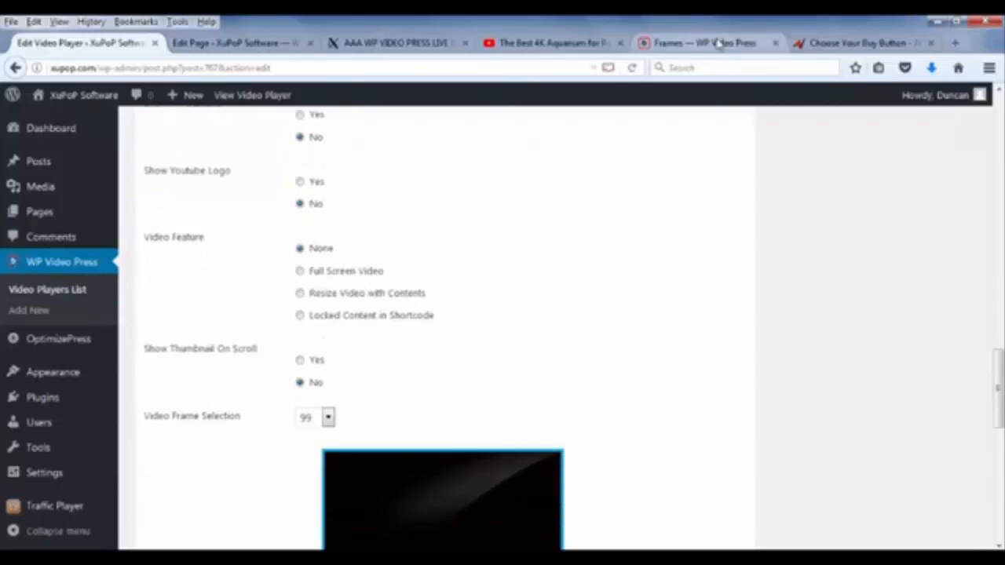
left_click(79, 43)
left_click(329, 419)
scroll(307, 345, "down", 15)
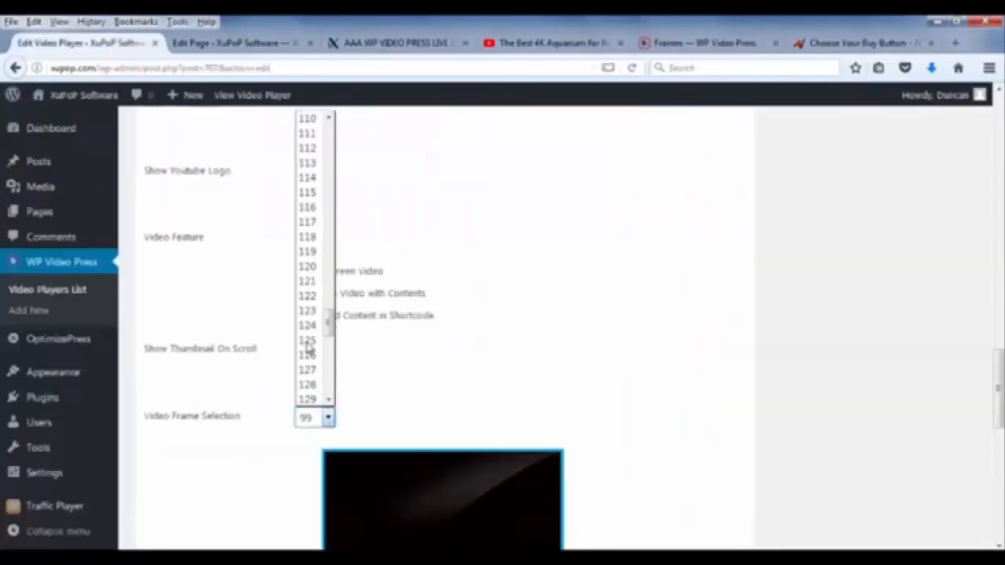
scroll(309, 377, "down", 4)
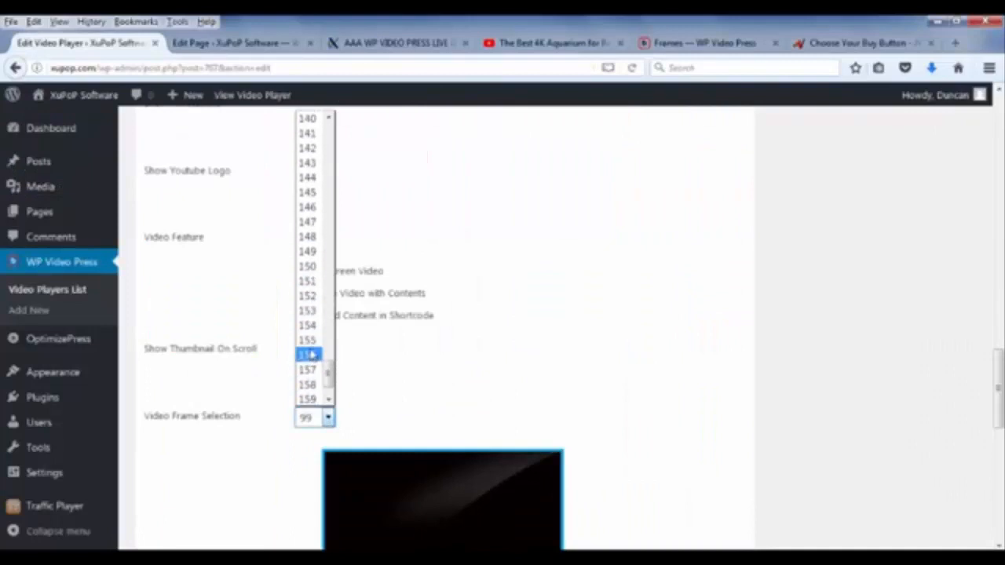
left_click(308, 255)
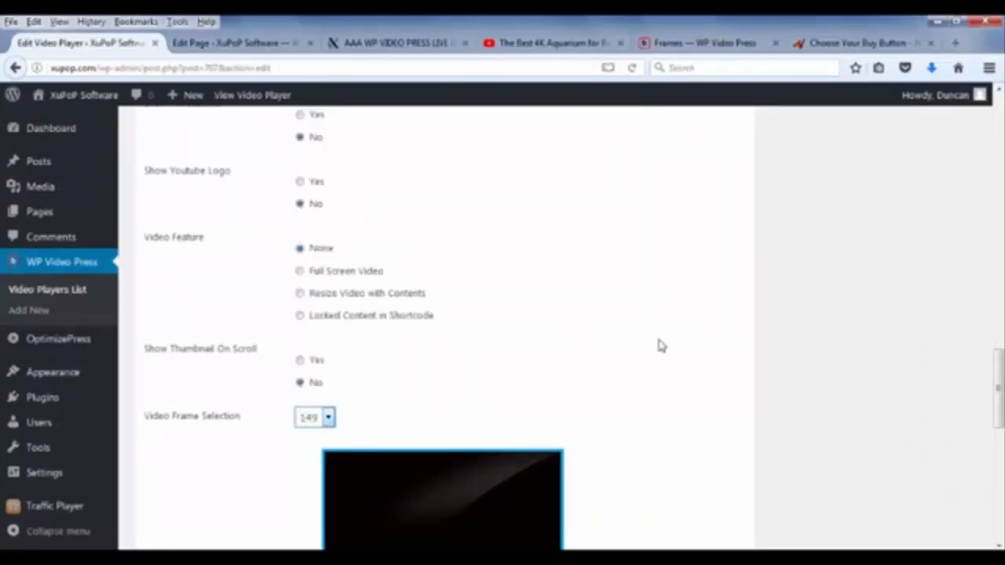
scroll(661, 344, "down", 2)
scroll(662, 344, "down", 2)
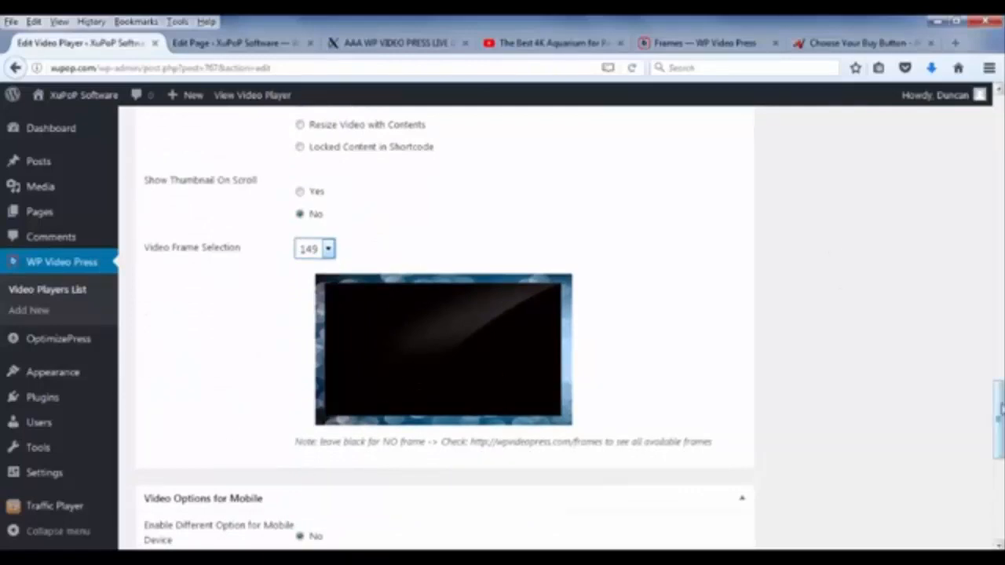
left_click_drag(1001, 408, 995, 133)
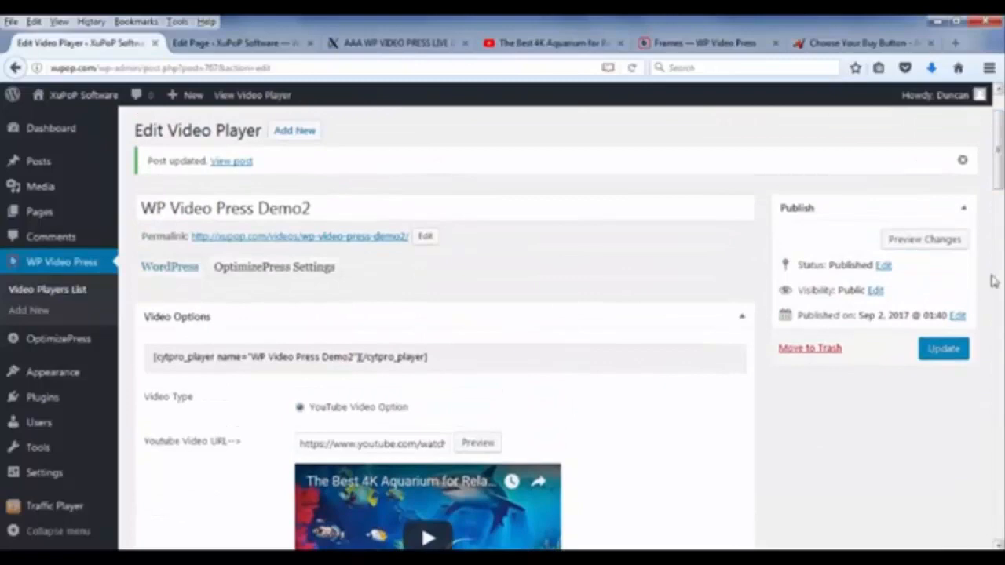
left_click(947, 348)
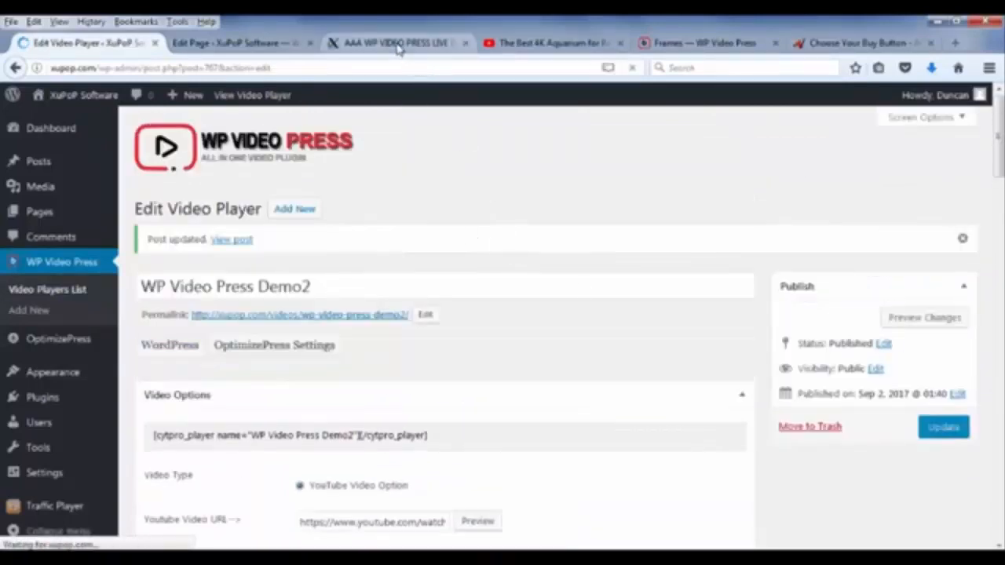
- Reload the live demo page, pause the aquarium video, and inspect the frame around it
left_click(399, 44)
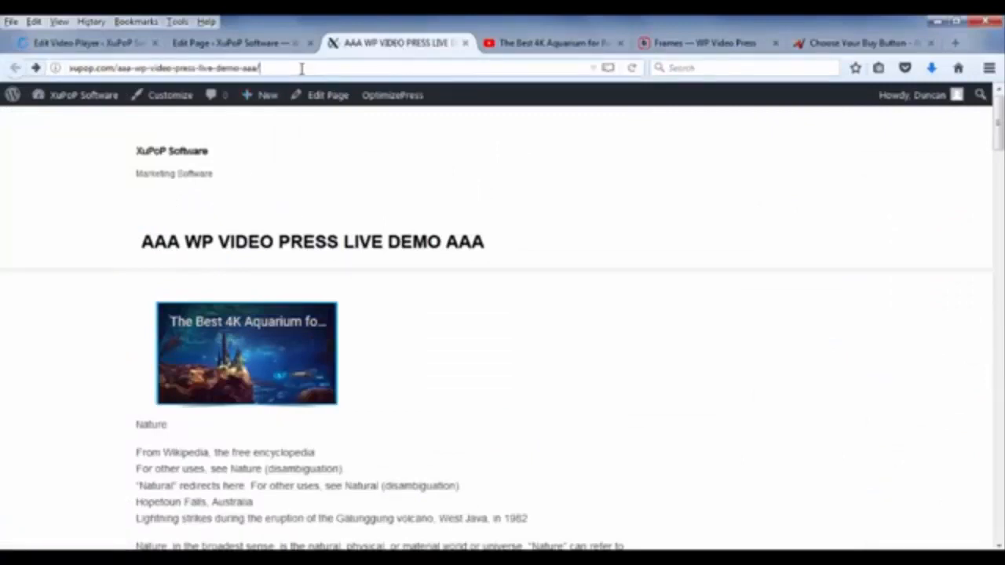
key("Return")
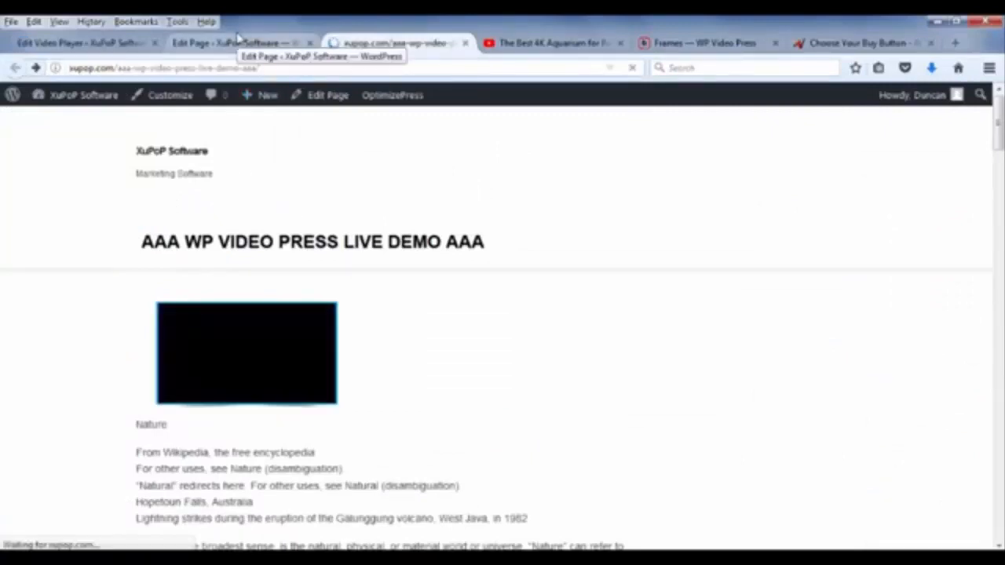
scroll(976, 322, "down", 1)
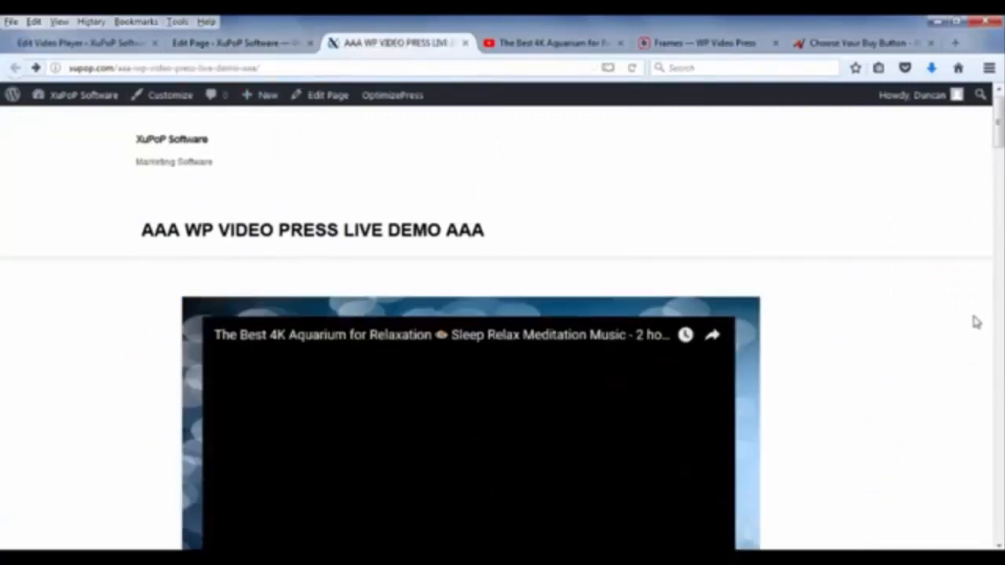
scroll(977, 322, "down", 4)
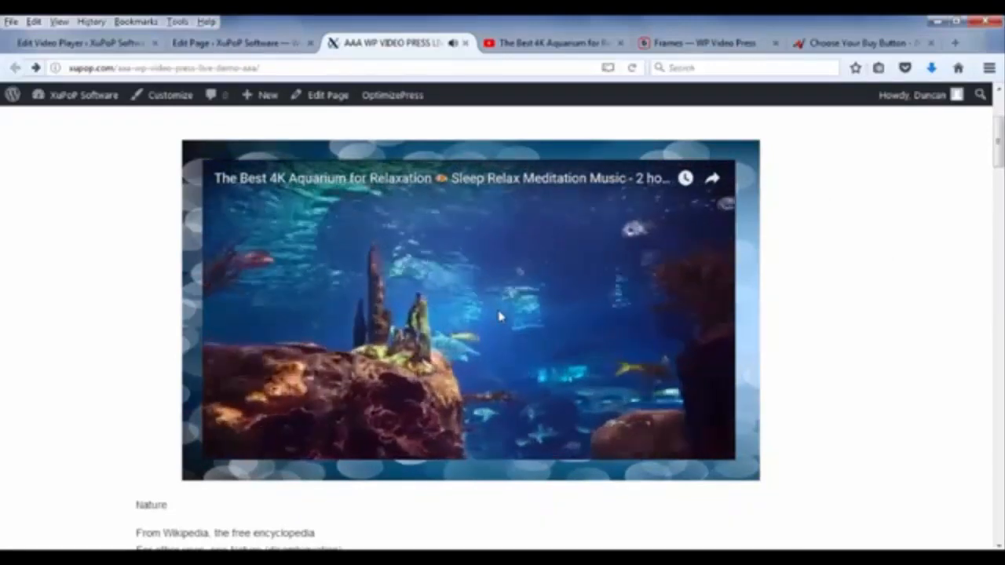
left_click(499, 313)
scroll(837, 294, "up", 2)
scroll(836, 293, "down", 2)
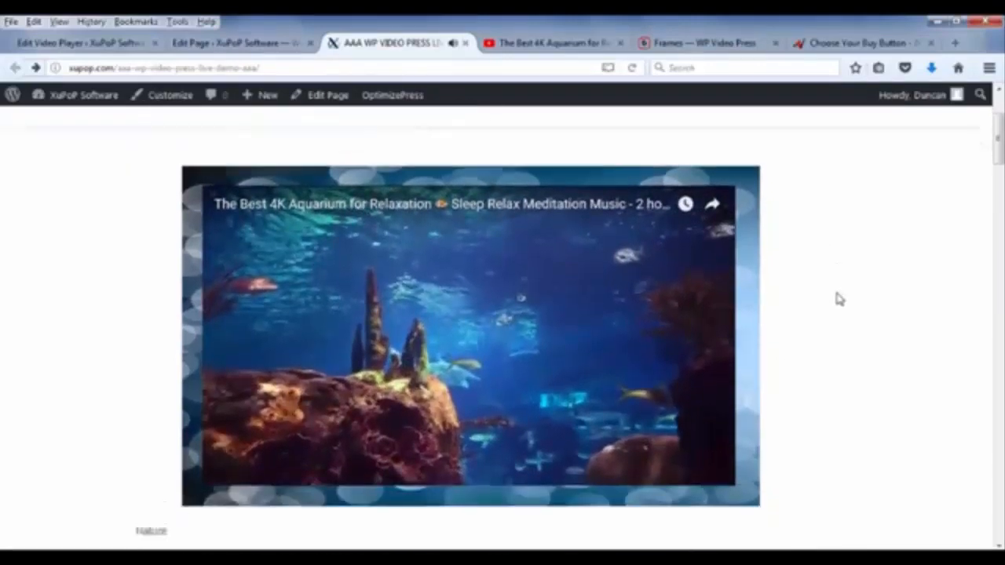
scroll(839, 299, "down", 1)
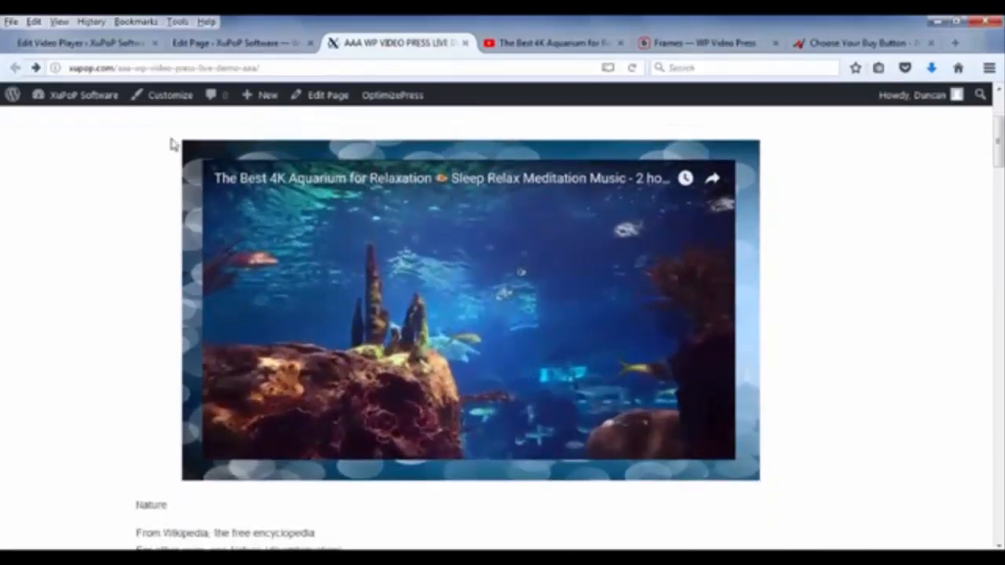